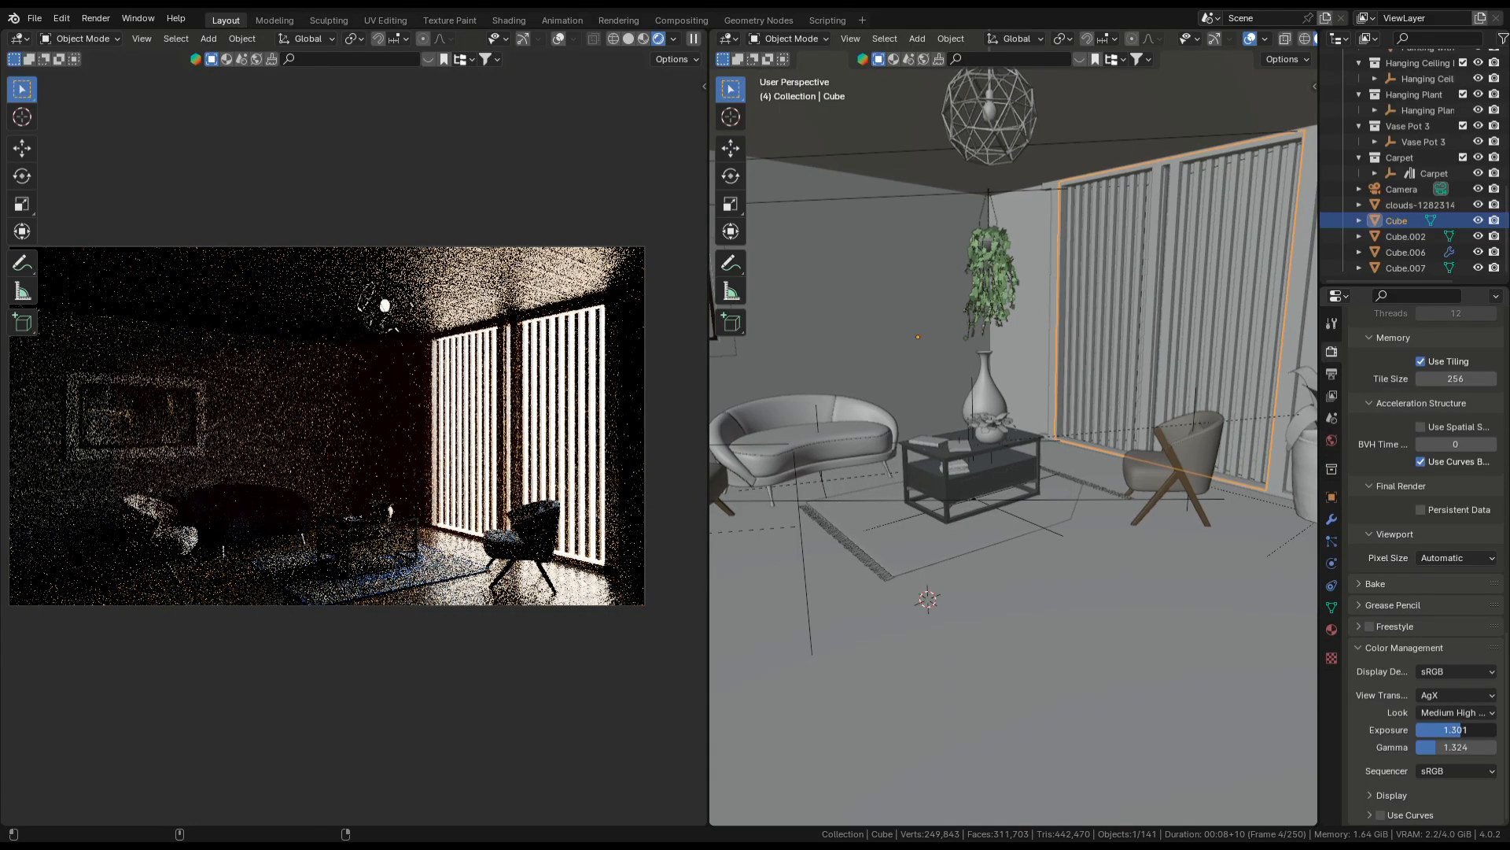
{"action": "mouse_move", "coordinate": [1455, 730]}
{"action": "left_mouse_down"}
{"action": "mouse_move", "coordinate": [1479, 730]}
{"action": "mouse_move", "coordinate": [1460, 746]}
{"action": "left_mouse_up"}
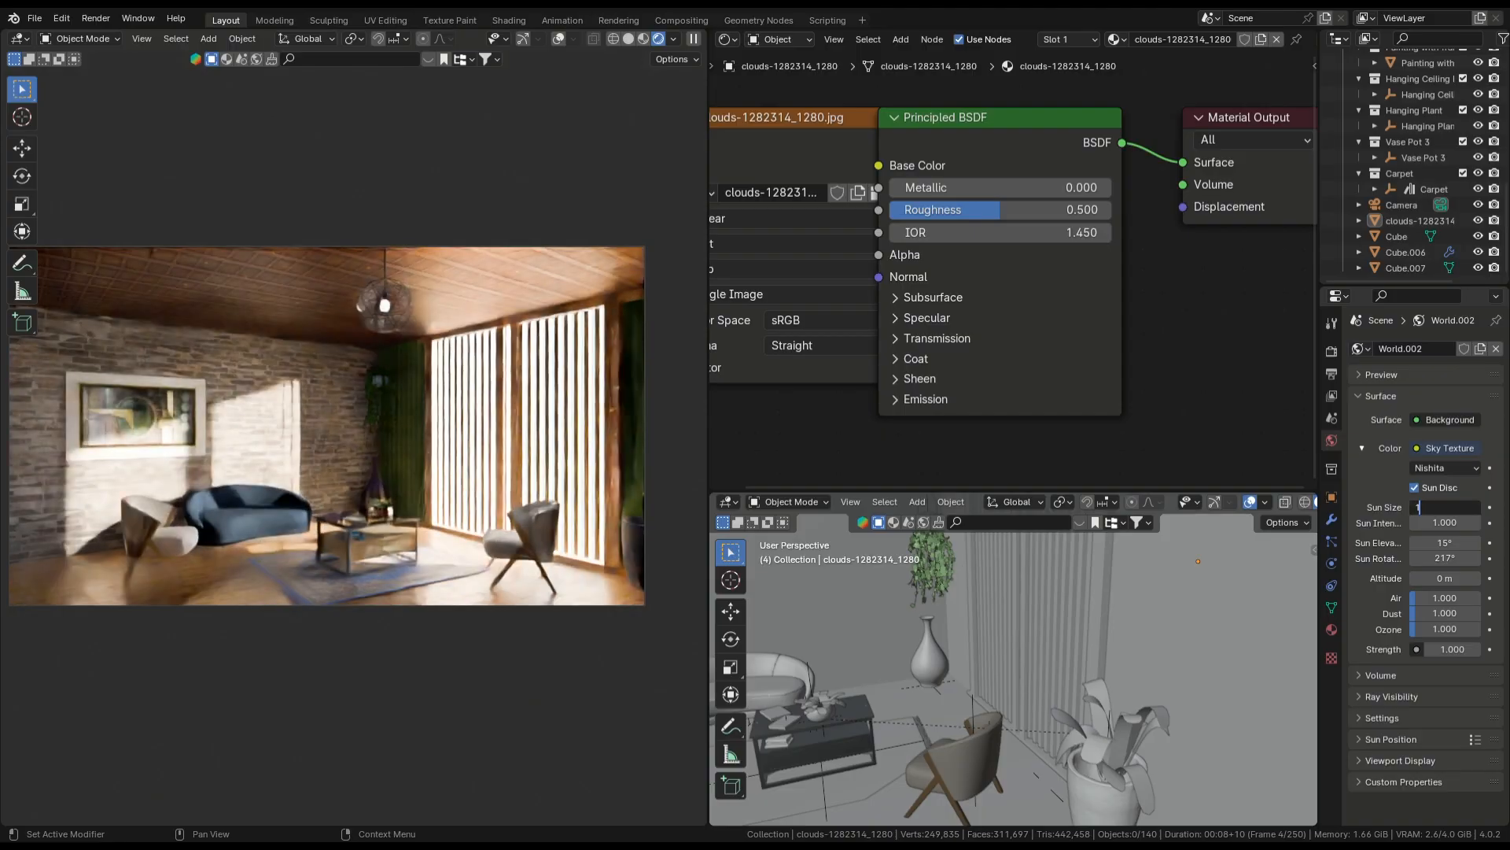
{"action": "left_click_drag", "start_coordinate": [1445, 506], "coordinate": [1428, 507]}
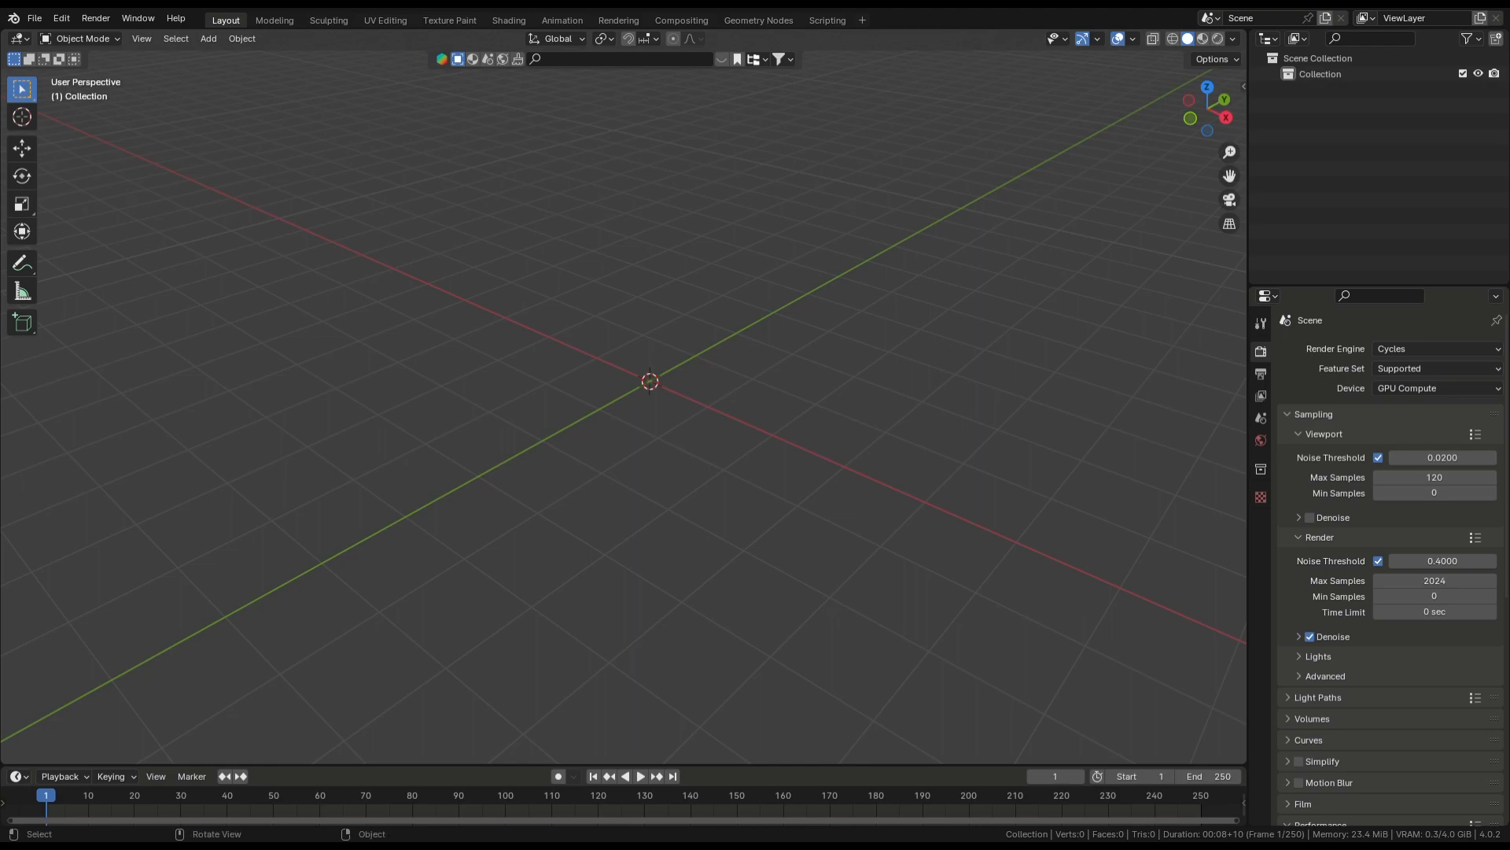
Add a cube at the origin and stretch it along X and Y into a wide, flat box
{"action": "middle_click_drag", "start_coordinate": [645, 394], "coordinate": [685, 398]}
{"action": "key", "text": "shift+a"}
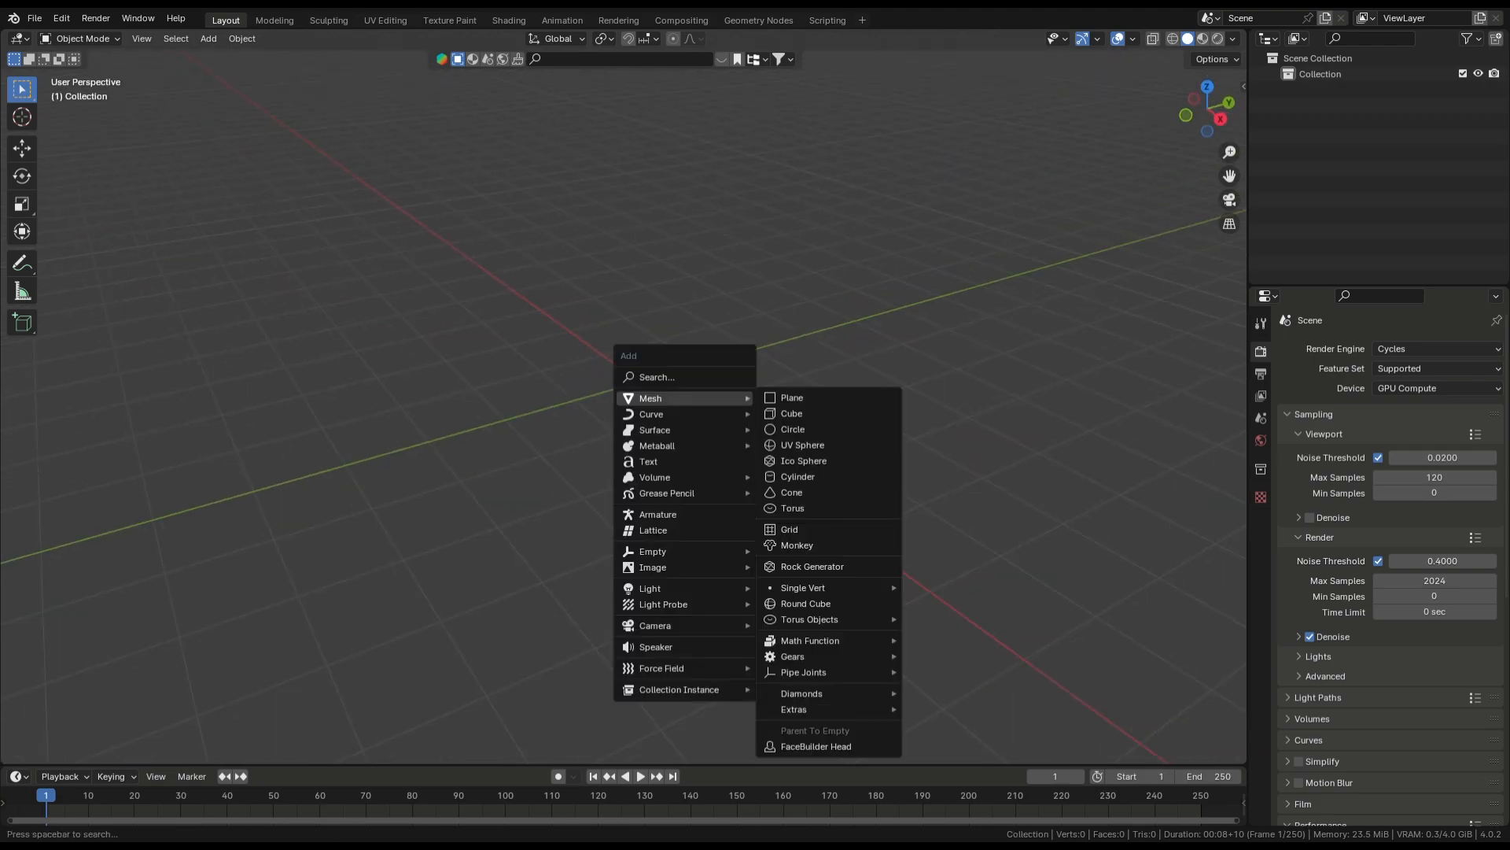
{"action": "left_click", "coordinate": [791, 413]}
{"action": "scroll", "coordinate": [802, 438], "scroll_direction": "up", "scroll_amount": 4}
{"action": "middle_click_drag", "start_coordinate": [787, 441], "coordinate": [810, 479]}
{"action": "key", "text": "s"}
{"action": "key", "text": "x"}
{"action": "left_click", "coordinate": [916, 471]}
{"action": "key", "text": "s"}
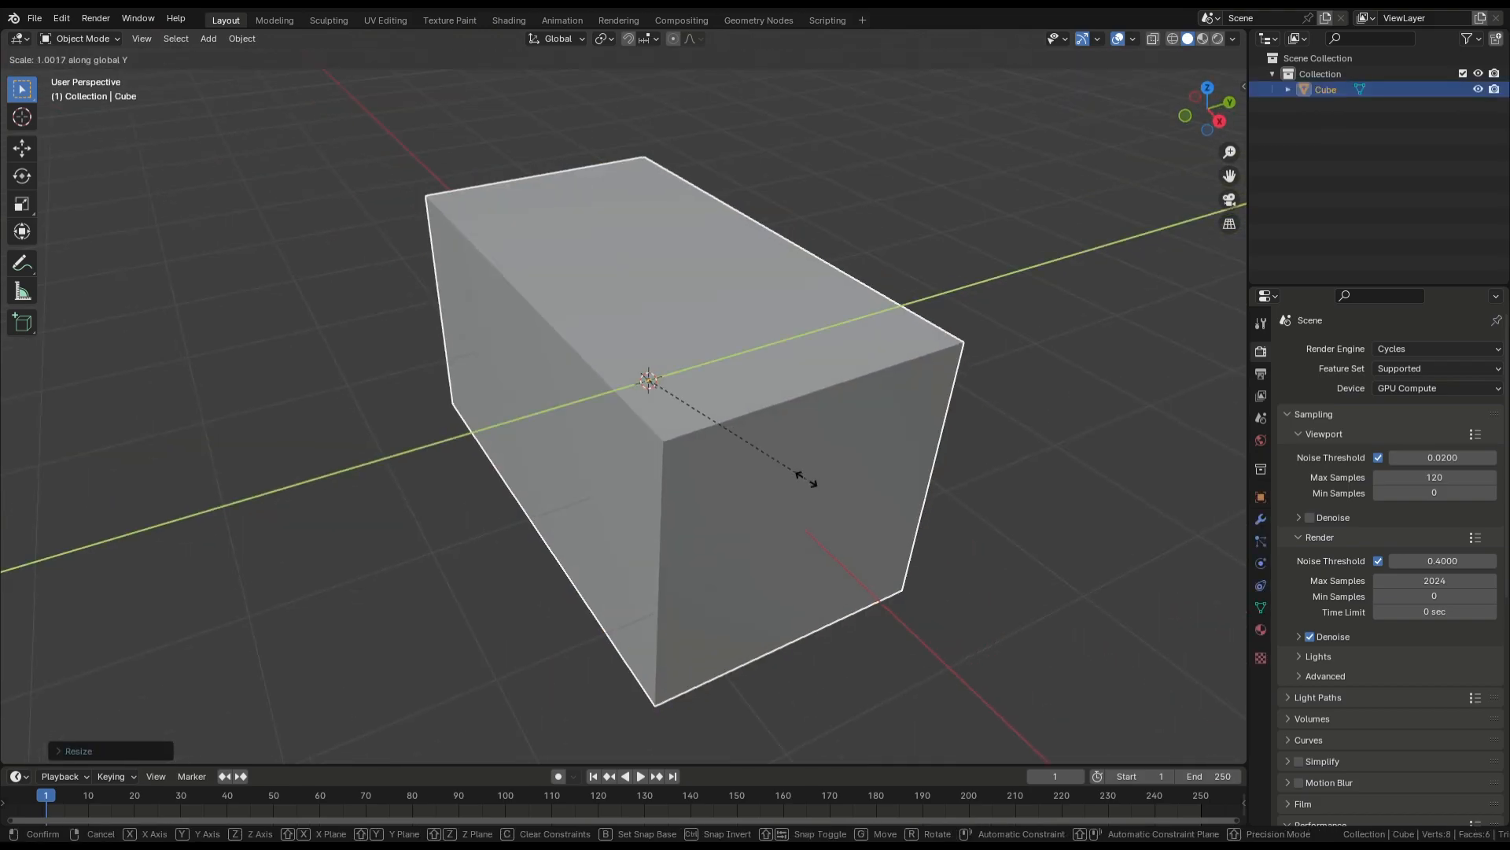
{"action": "key", "text": "y"}
{"action": "left_click", "coordinate": [943, 486]}
Move the box up along Z in front view so its base rests at ground level
{"action": "middle_click_drag", "start_coordinate": [943, 485], "coordinate": [1009, 472]}
{"action": "scroll", "coordinate": [1008, 472], "scroll_direction": "down", "scroll_amount": 2}
{"action": "middle_click_drag", "start_coordinate": [865, 472], "coordinate": [870, 505], "text": "shift"}
{"action": "scroll", "coordinate": [793, 475], "scroll_direction": "up", "scroll_amount": 1}
{"action": "left_click", "coordinate": [1200, 117]}
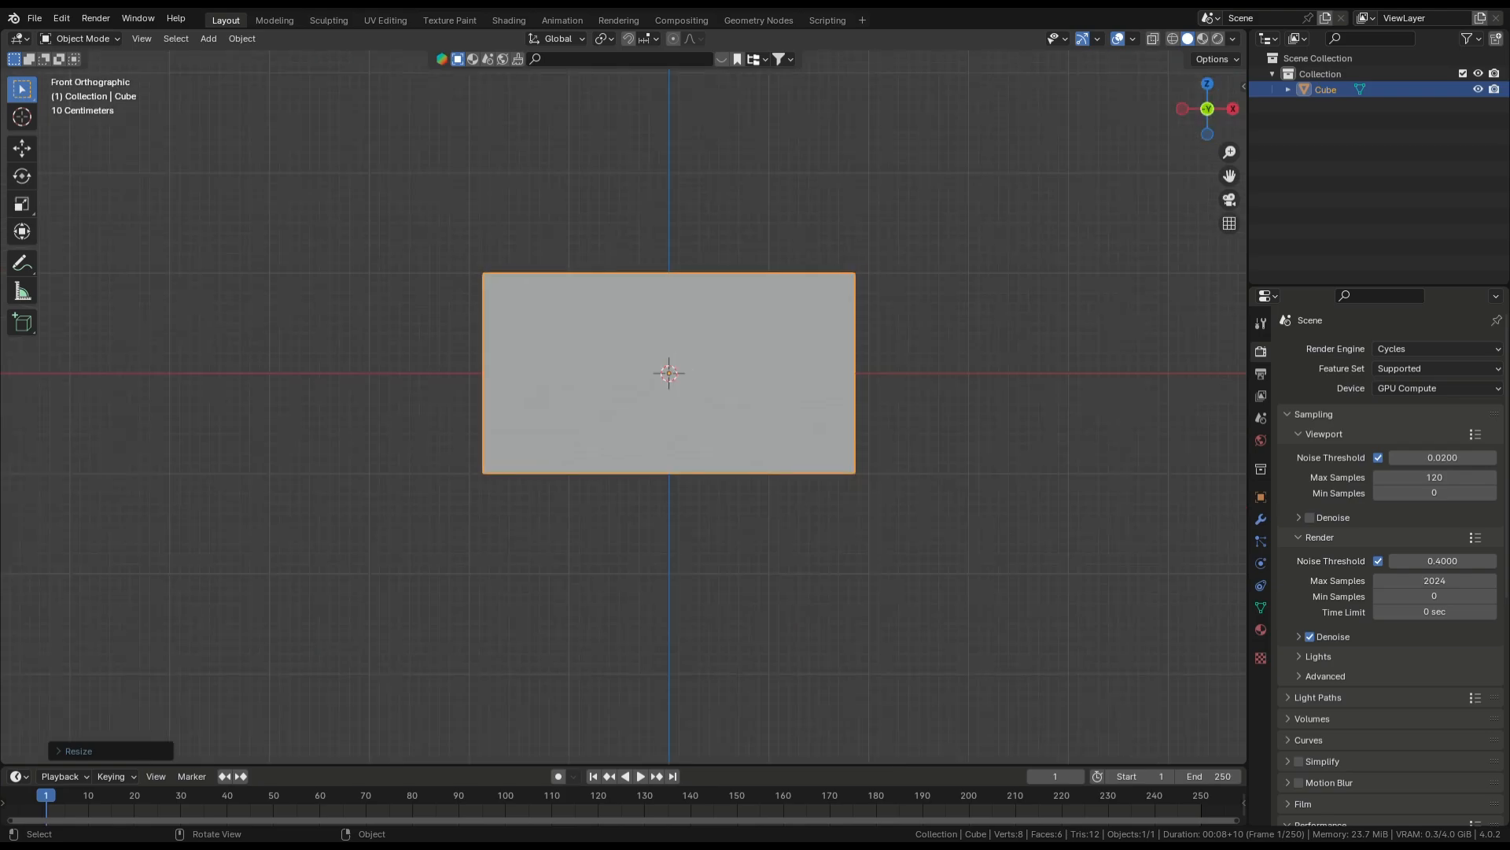
{"action": "scroll", "coordinate": [820, 417], "scroll_direction": "up", "scroll_amount": 3}
{"action": "middle_click_drag", "start_coordinate": [820, 417], "coordinate": [714, 545], "text": "shift"}
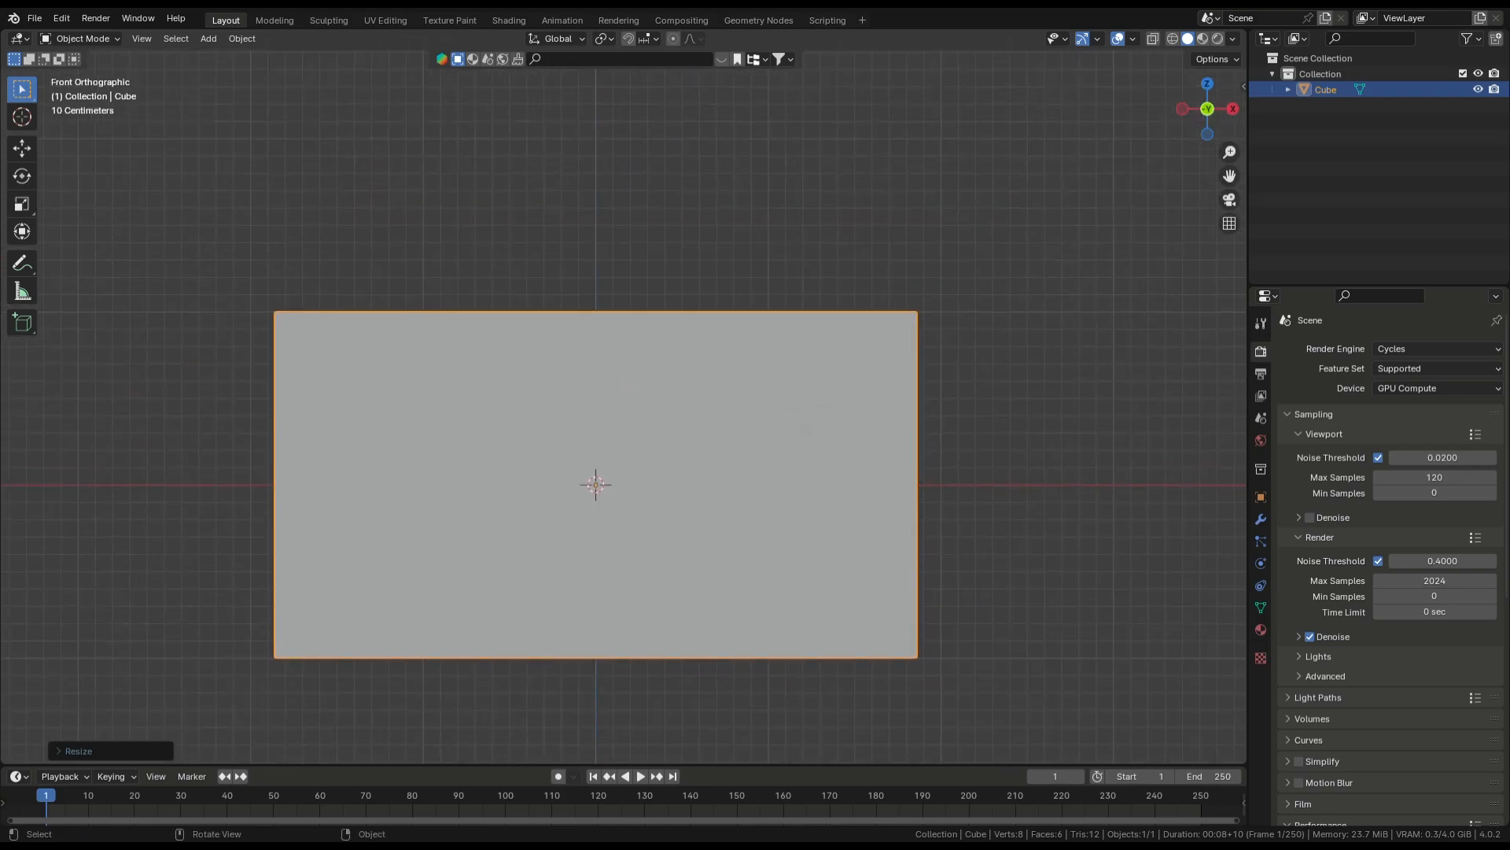
{"action": "key", "text": "g"}
{"action": "key", "text": "z"}
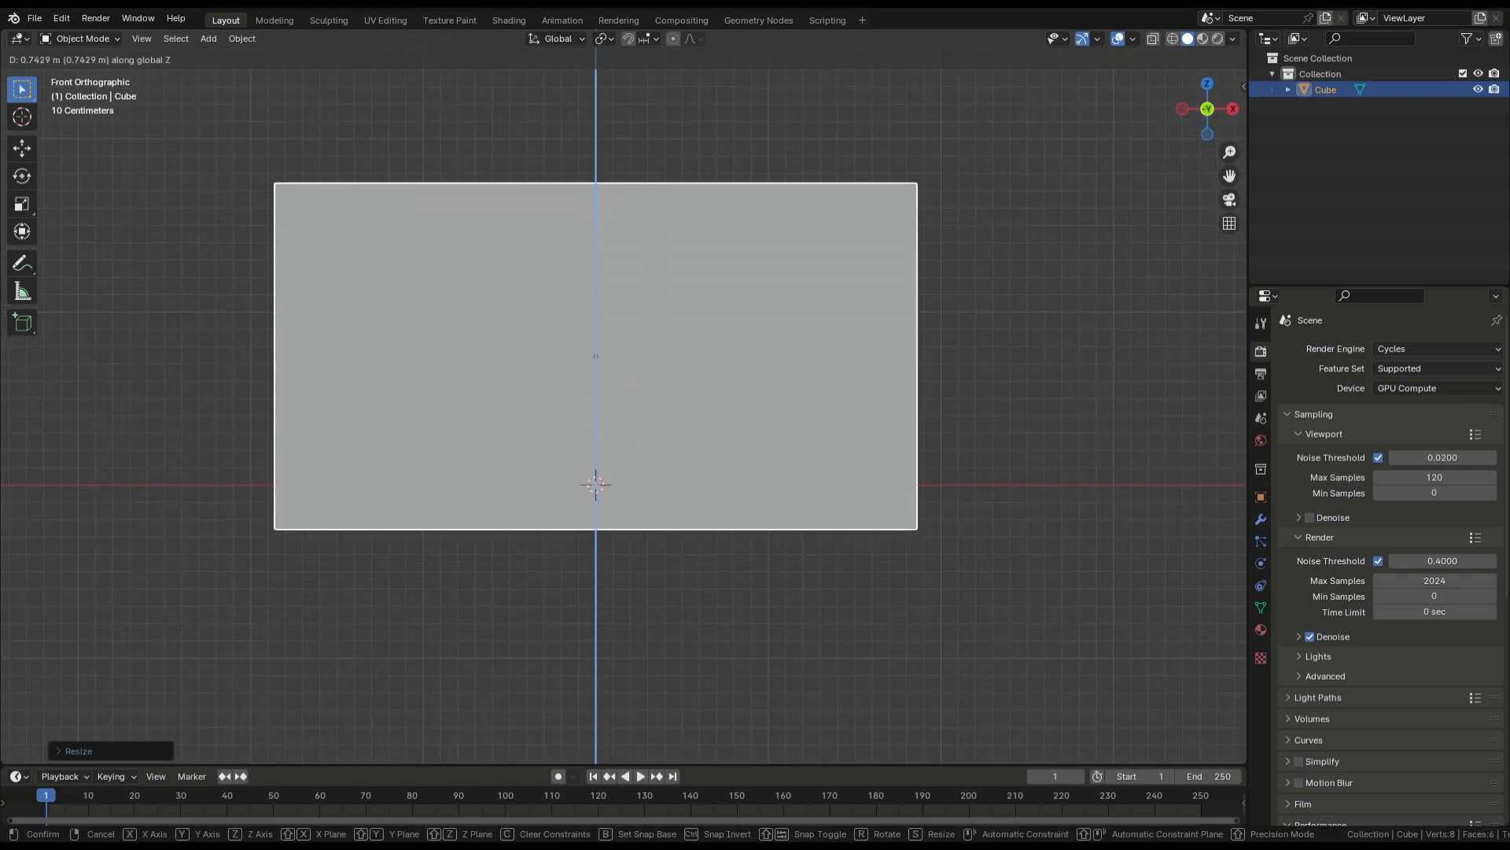
{"action": "left_click", "coordinate": [739, 393]}
Deselect the box and add a camera to the scene
{"action": "middle_click_drag", "start_coordinate": [739, 394], "coordinate": [652, 423]}
{"action": "scroll", "coordinate": [651, 422], "scroll_direction": "down", "scroll_amount": 1}
{"action": "scroll", "coordinate": [598, 394], "scroll_direction": "down", "scroll_amount": 3}
{"action": "key", "text": "alt+a"}
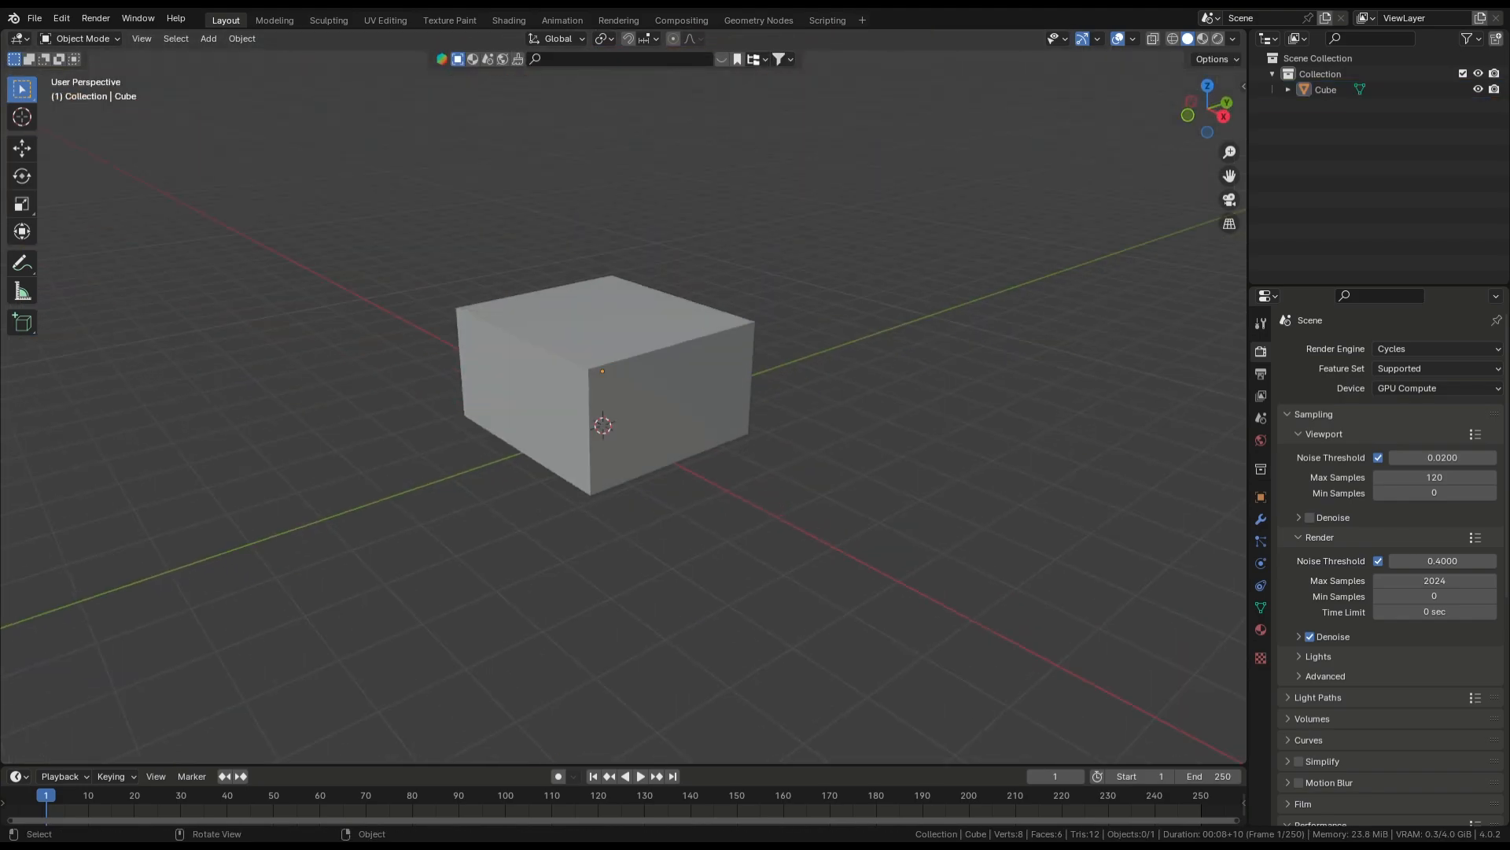
{"action": "scroll", "coordinate": [598, 394], "scroll_direction": "up", "scroll_amount": 1}
{"action": "key", "text": "a"}
{"action": "key", "text": "alt+a"}
{"action": "key", "text": "shift+a"}
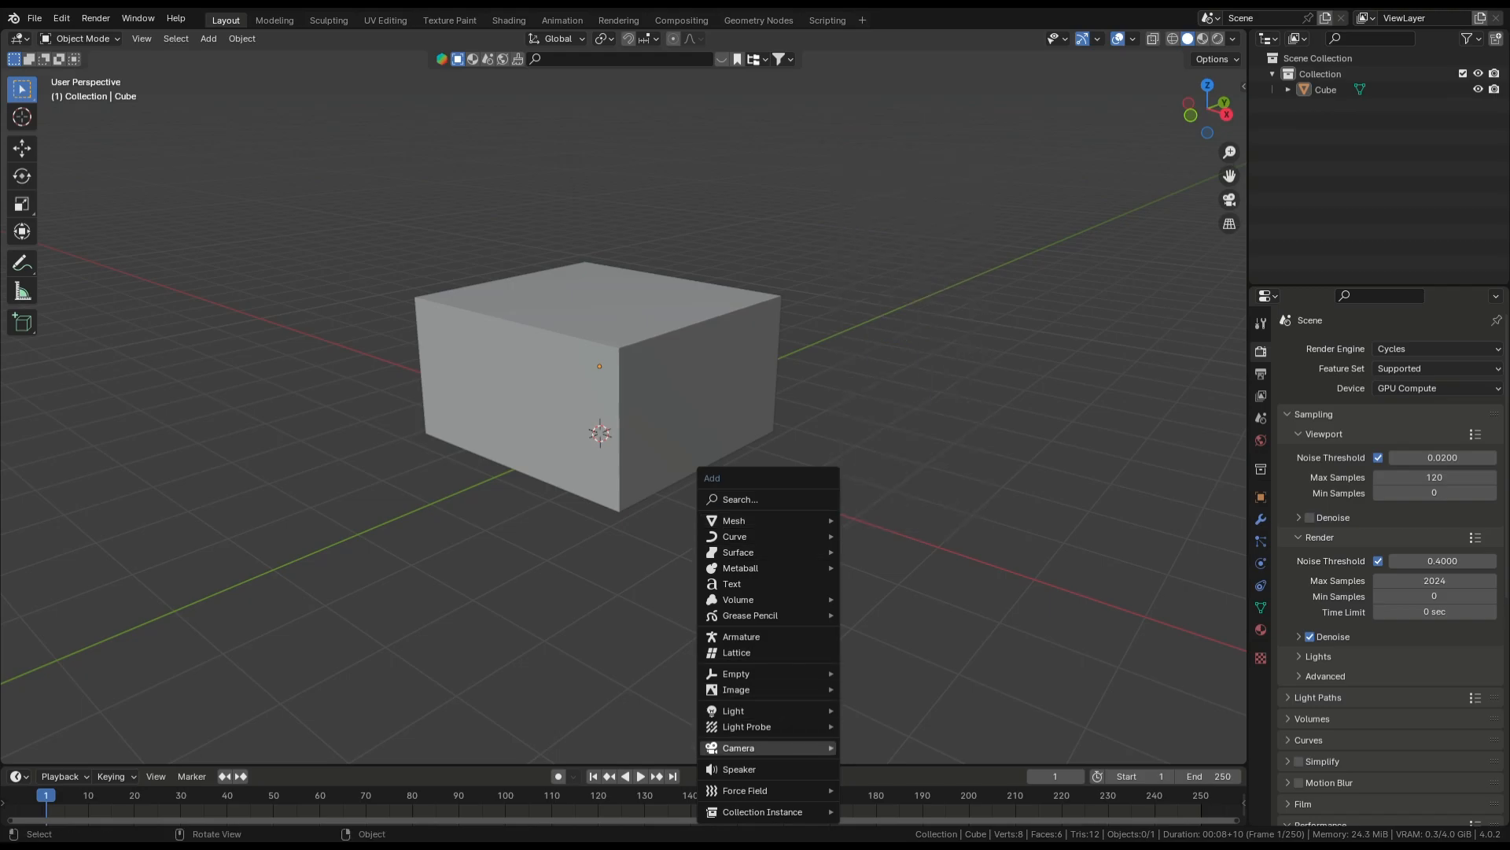
{"action": "mouse_move", "coordinate": [771, 748]}
{"action": "left_click", "coordinate": [881, 747]}
Align the new camera to the current view, look through it, and lock the camera to the view
{"action": "middle_click_drag", "start_coordinate": [622, 354], "coordinate": [637, 464]}
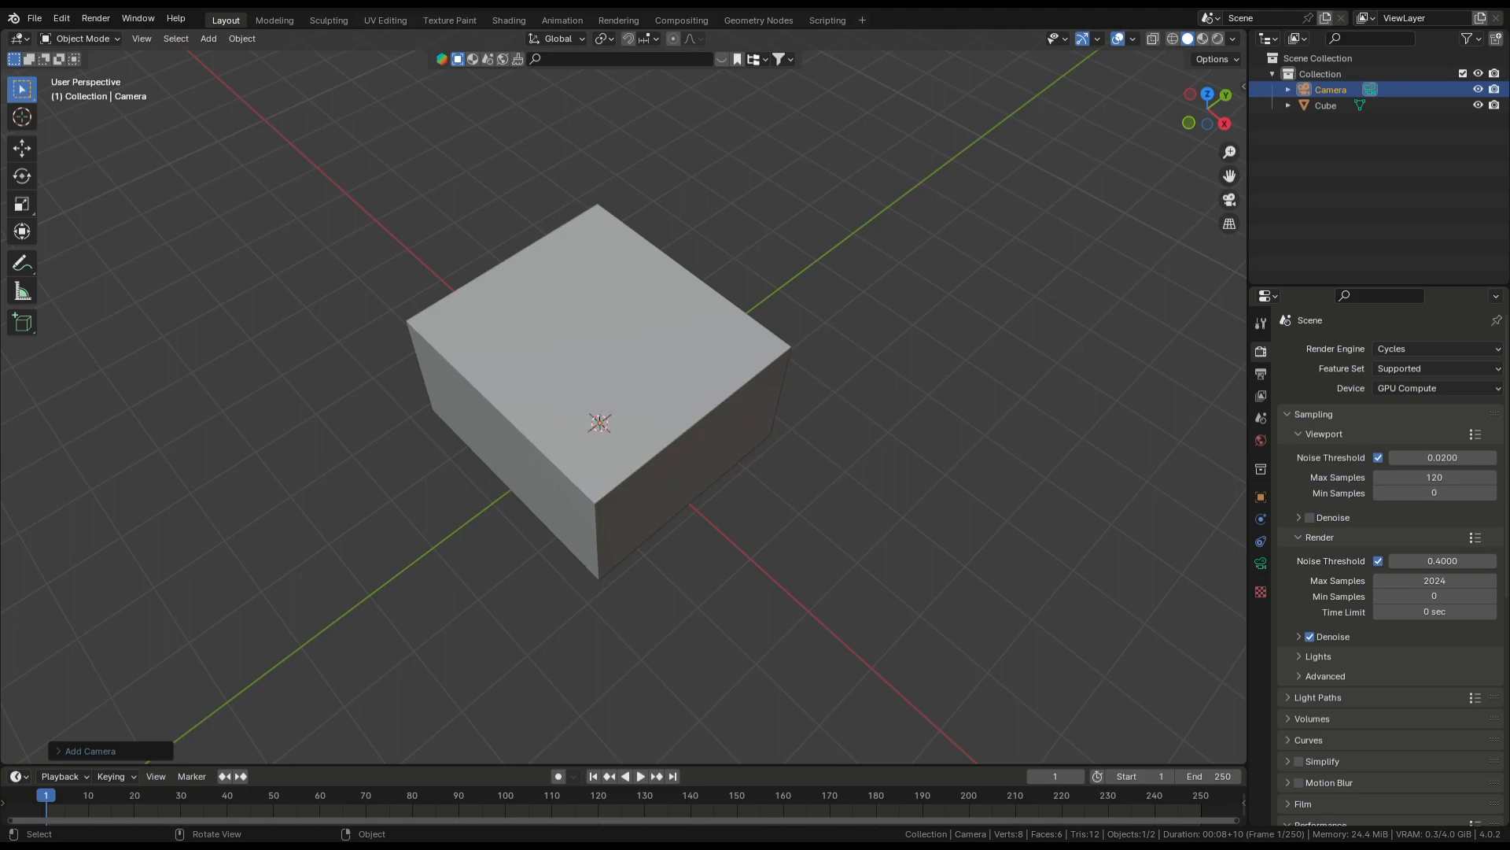
{"action": "middle_click_drag", "start_coordinate": [621, 425], "coordinate": [606, 461]}
{"action": "scroll", "coordinate": [621, 425], "scroll_direction": "up", "scroll_amount": 3}
{"action": "key", "text": "KP_0"}
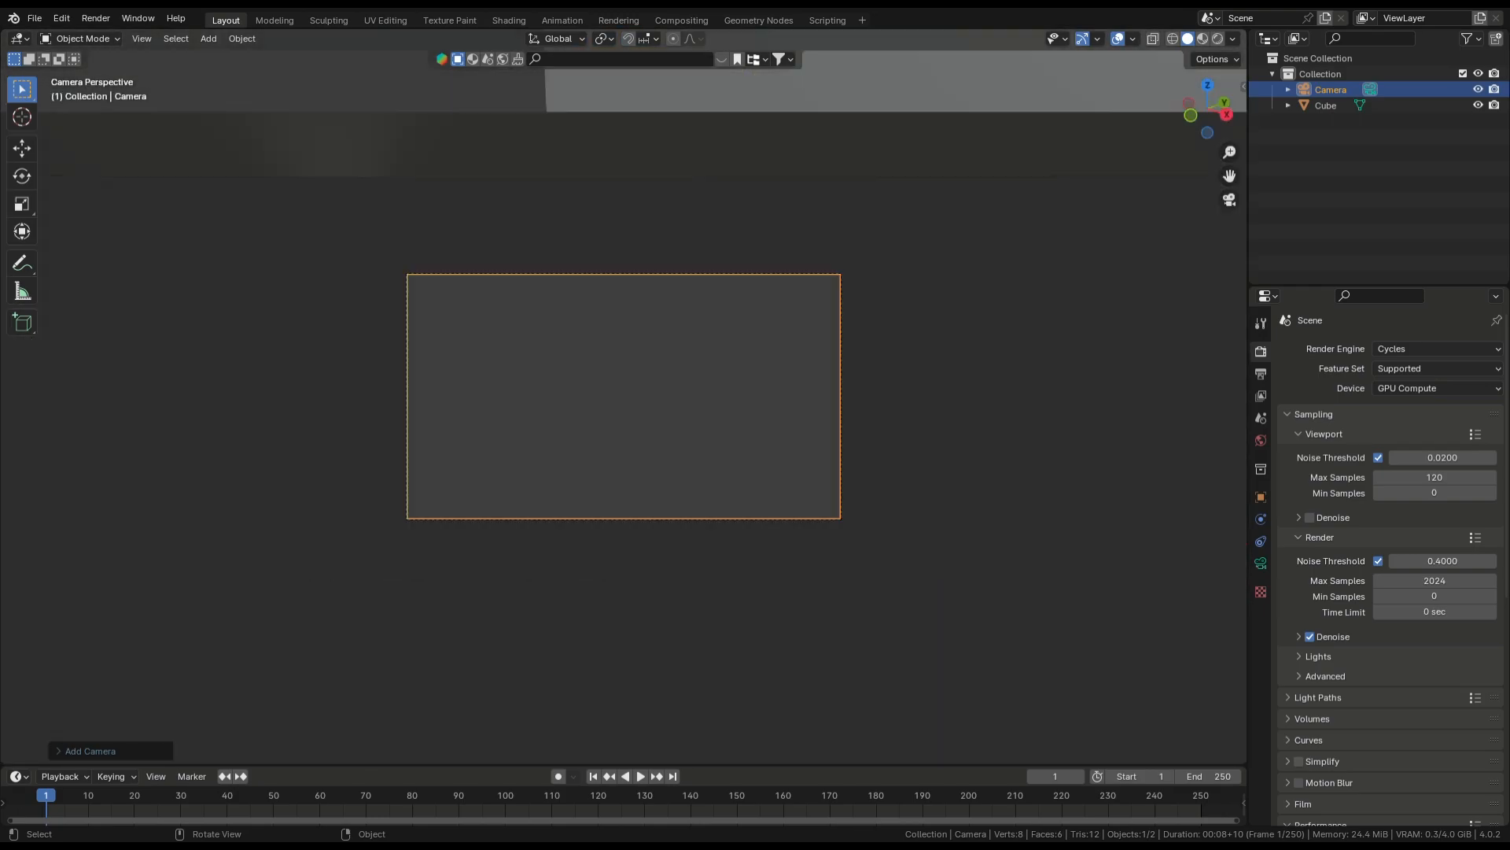
{"action": "scroll", "coordinate": [623, 395], "scroll_direction": "up", "scroll_amount": 2}
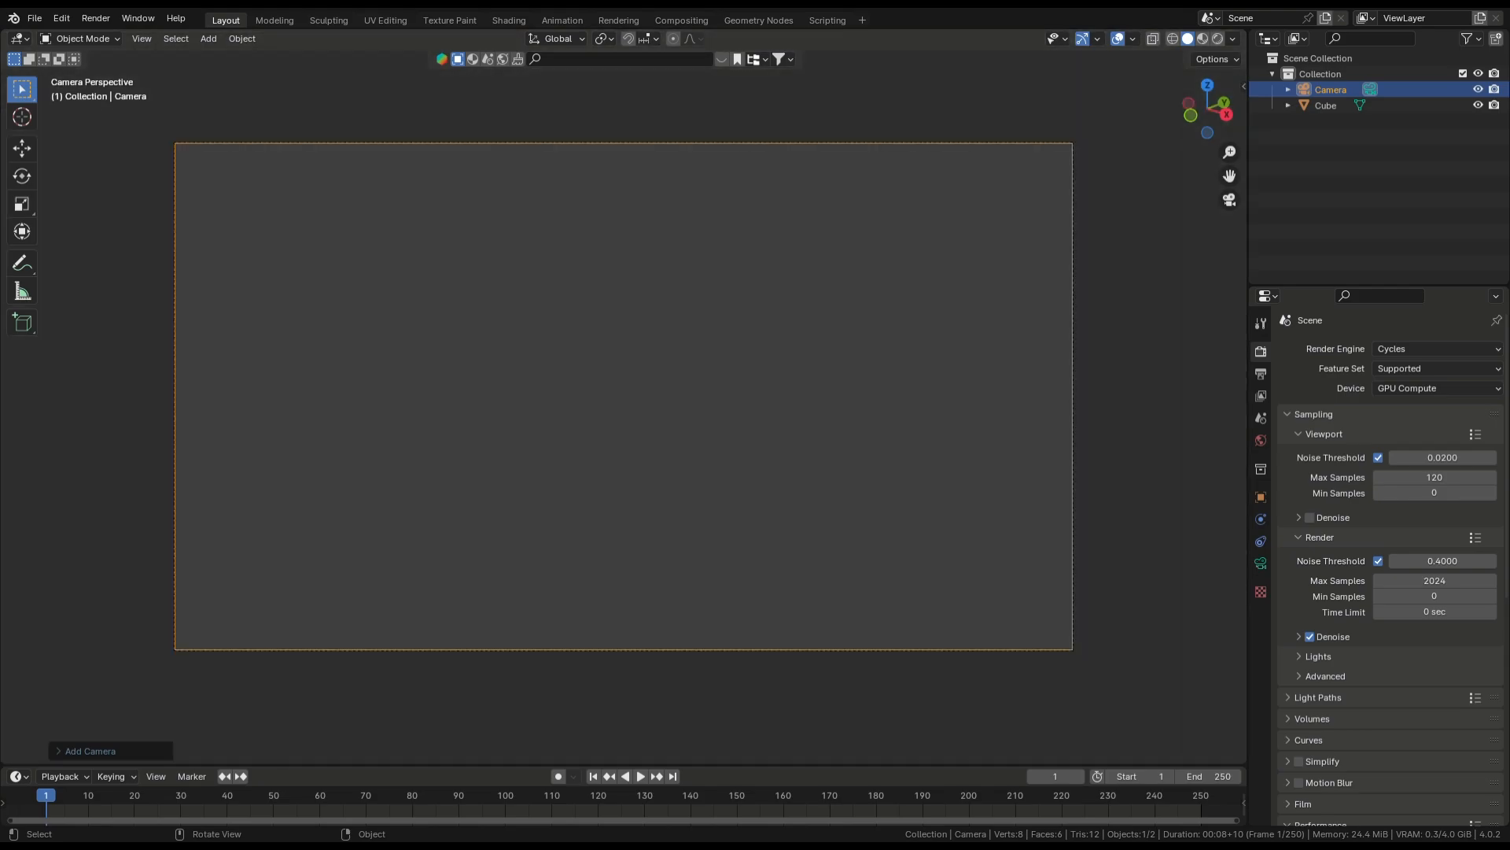
{"action": "key", "text": "n"}
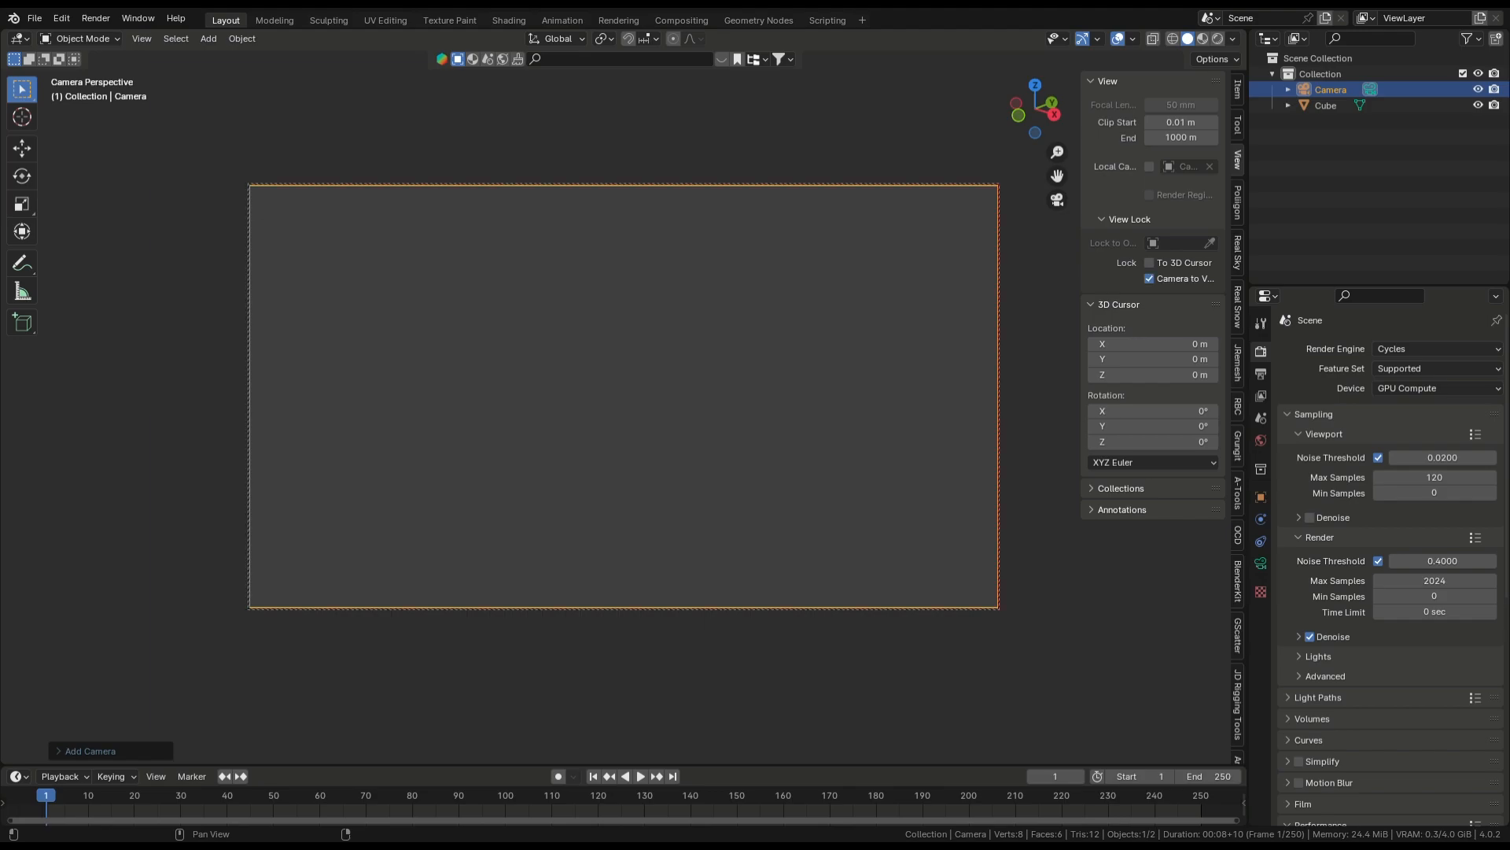
{"action": "key", "text": "n"}
Place the camera inside the box facing a corner and set its focal length to 26 mm
{"action": "scroll", "coordinate": [623, 396], "scroll_direction": "down", "scroll_amount": 8}
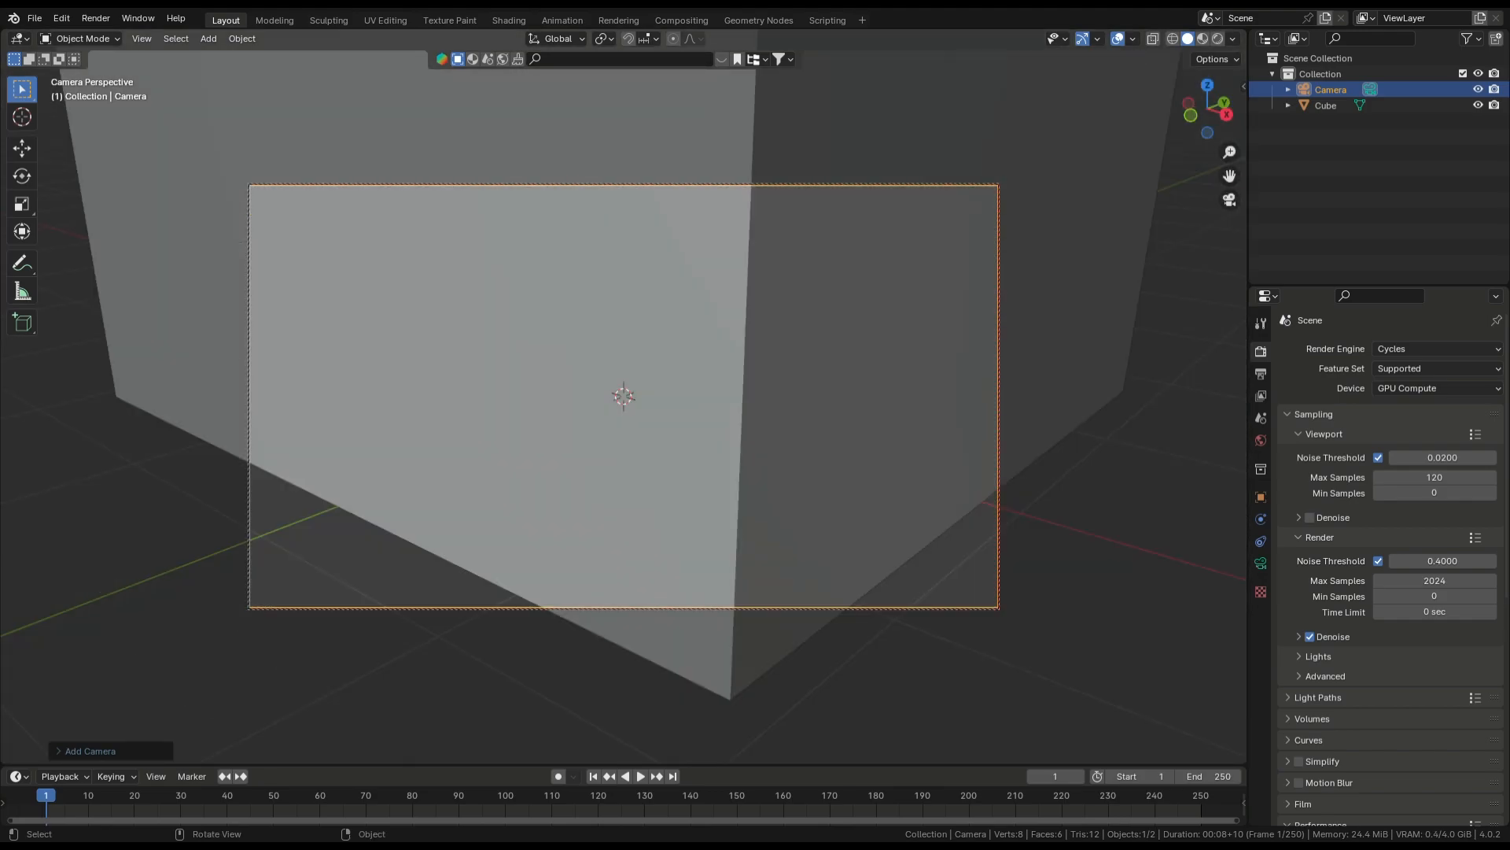
{"action": "middle_click_drag", "start_coordinate": [623, 396], "coordinate": [681, 757]}
{"action": "left_click", "coordinate": [1261, 563]}
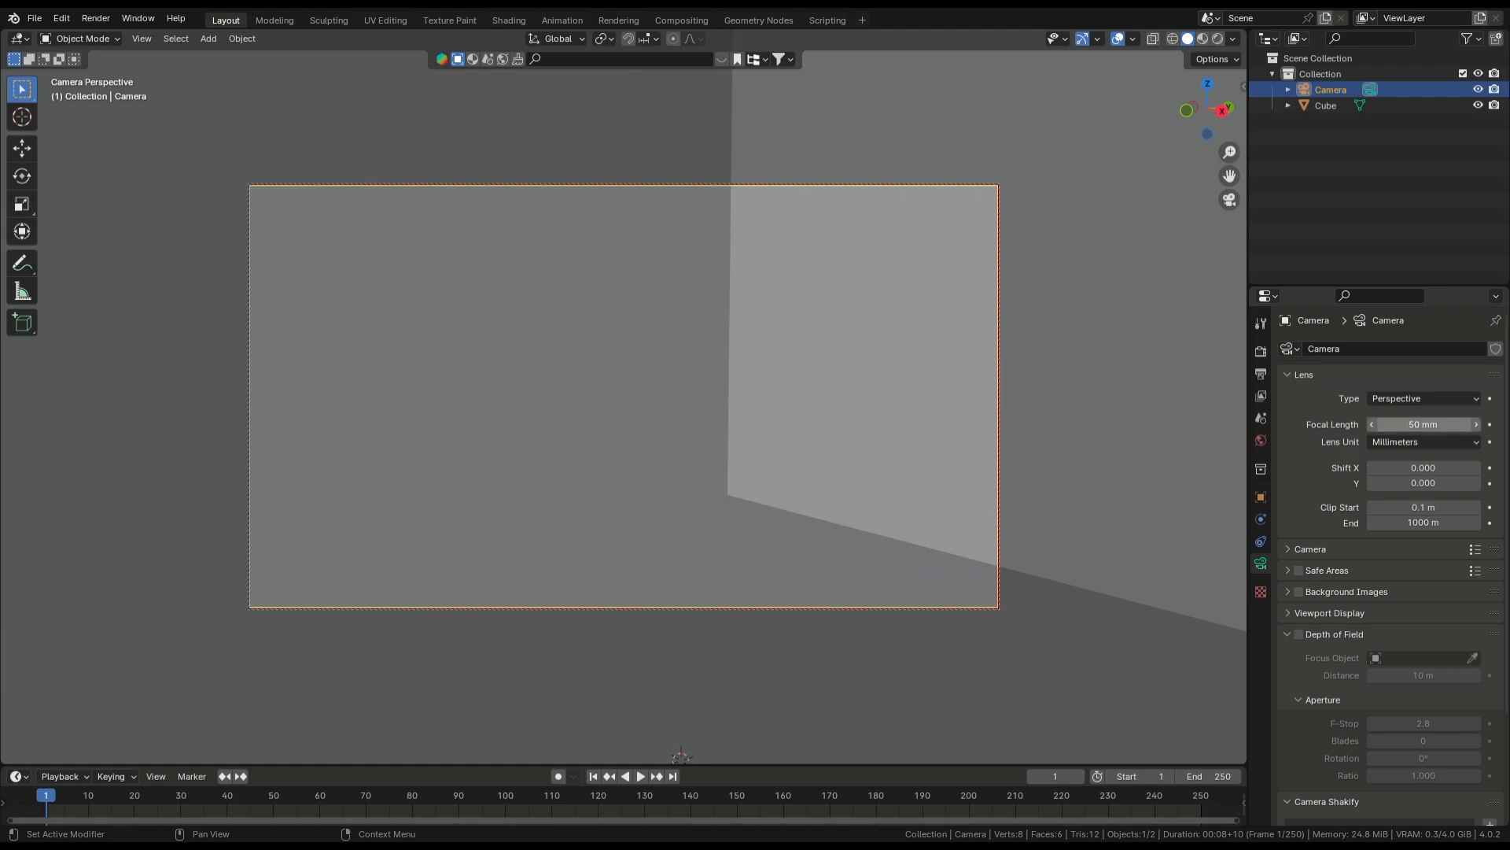
{"action": "left_click", "coordinate": [1424, 424]}
{"action": "type", "text": "26"}
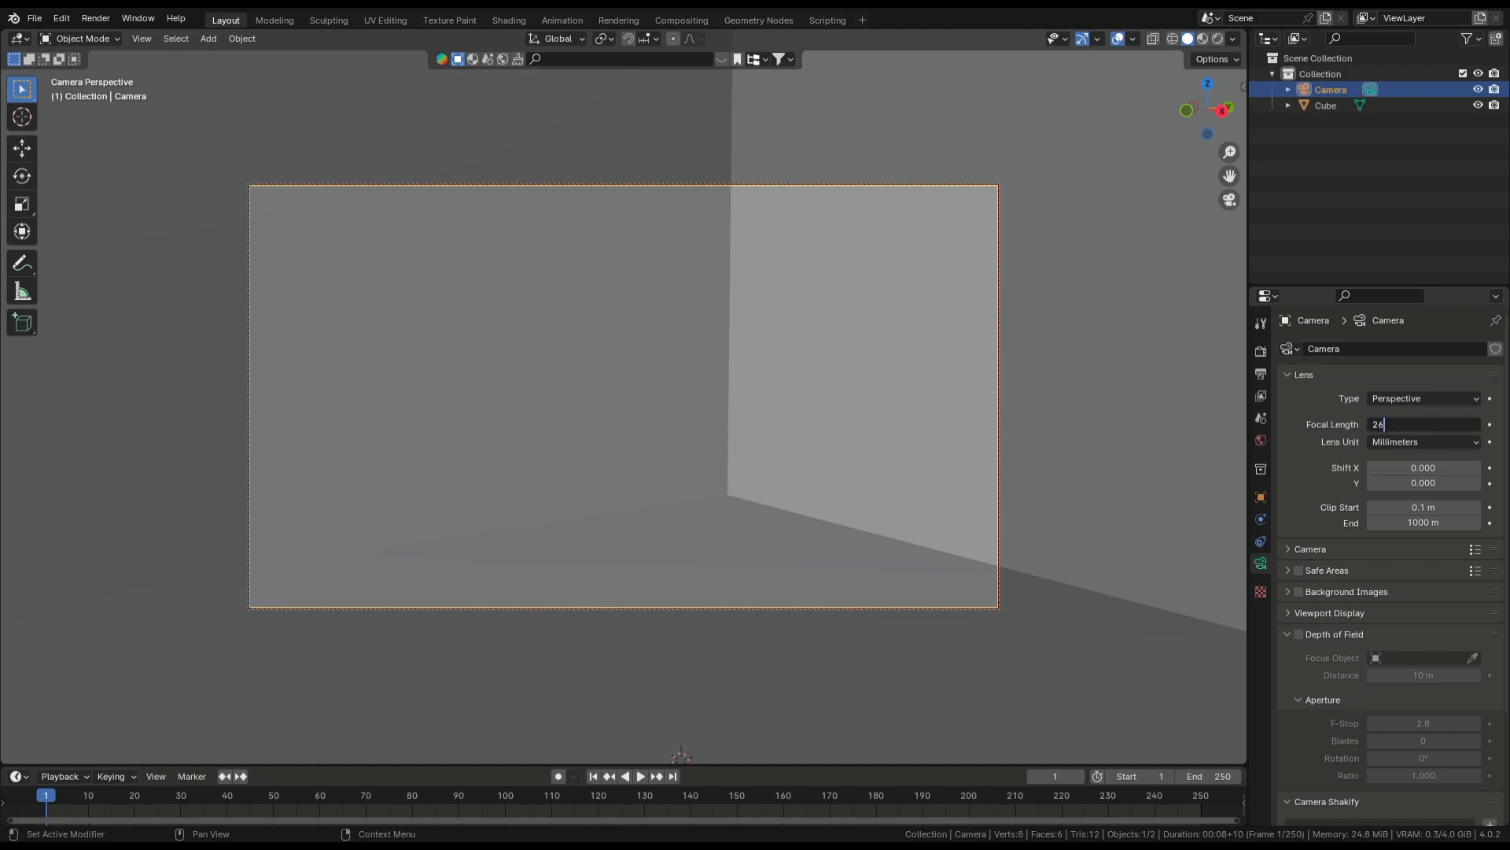
{"action": "key", "text": "Return"}
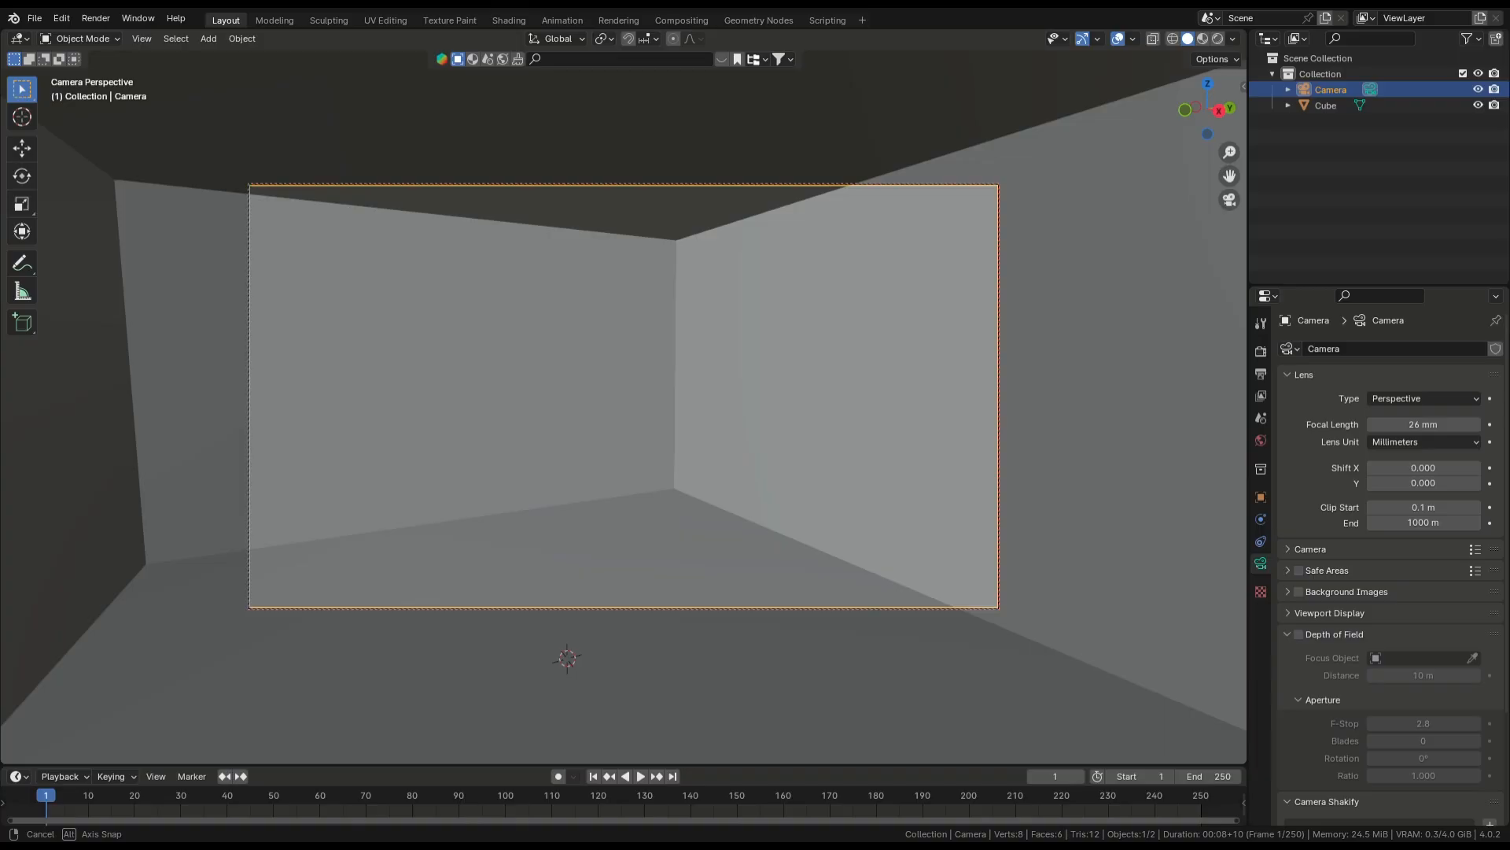
{"action": "middle_click_drag", "start_coordinate": [622, 409], "coordinate": [654, 384], "text": "shift"}
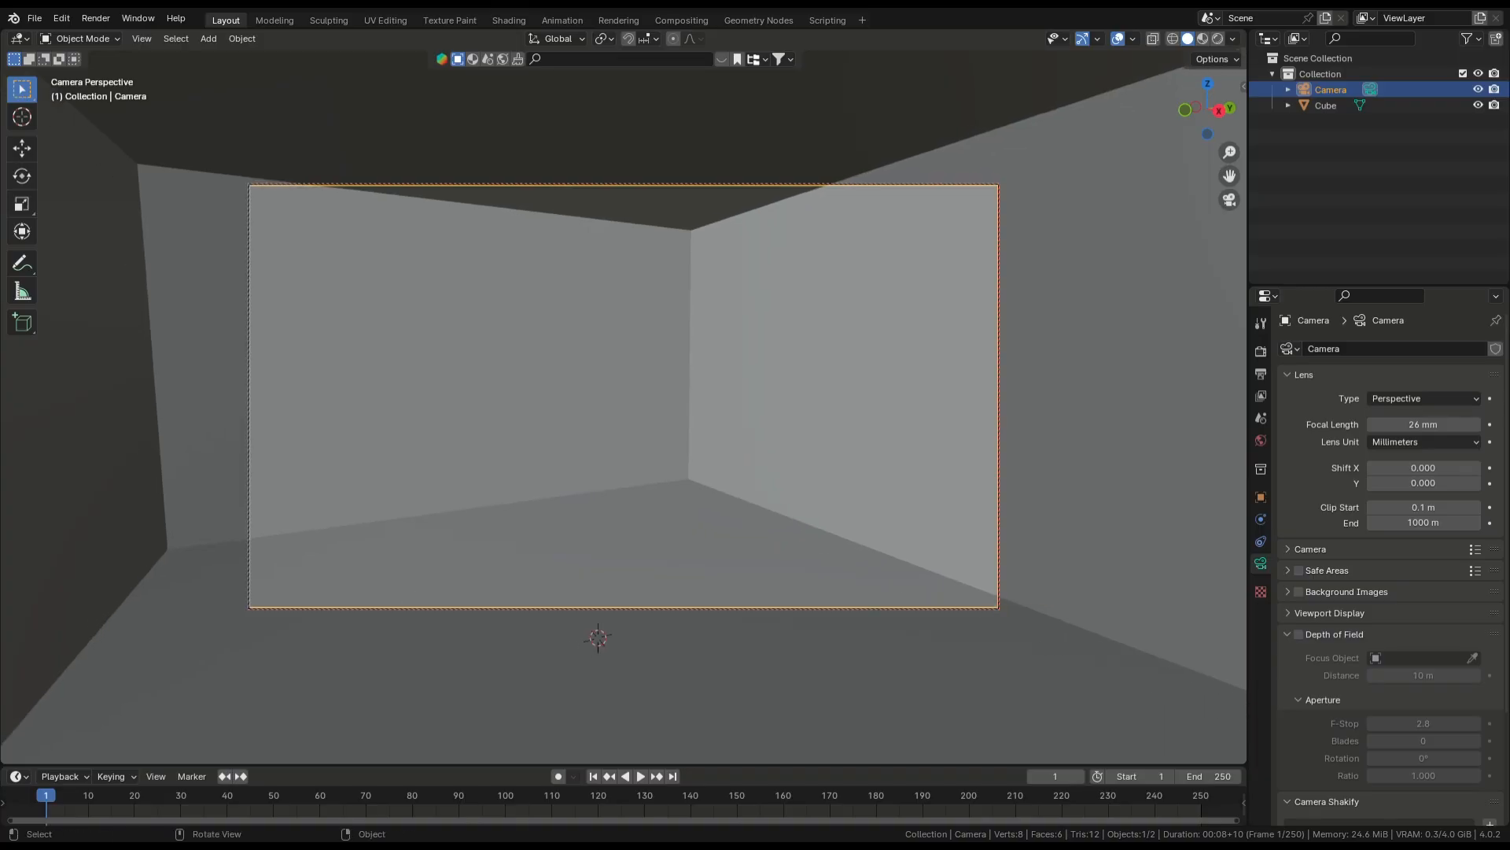
Select the room box and stretch it along the Y axis
{"action": "left_click", "coordinate": [654, 384]}
{"action": "key", "text": "s"}
{"action": "key", "text": "y"}
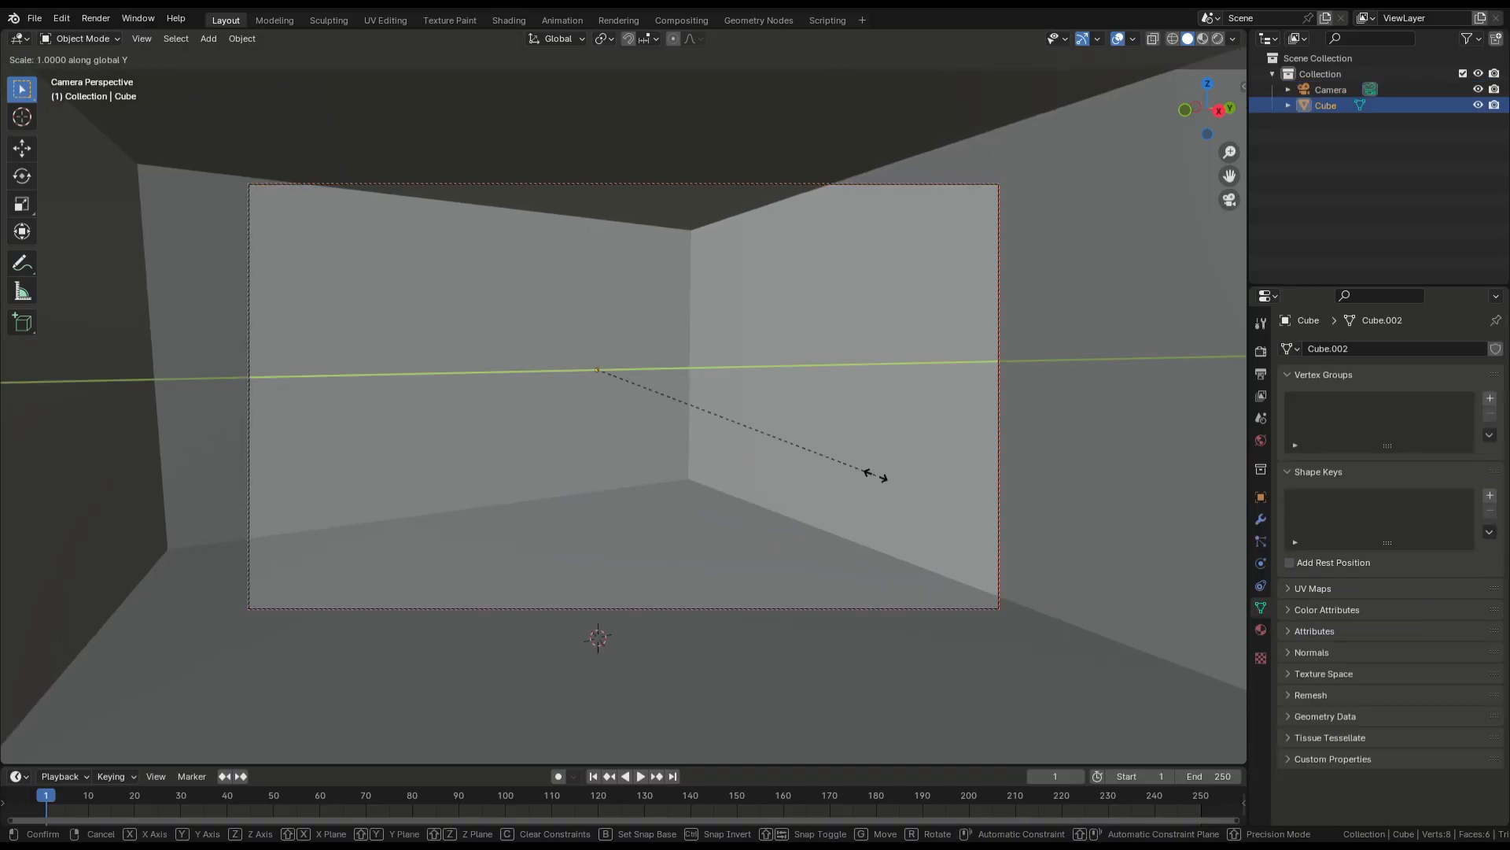
{"action": "left_click", "coordinate": [1061, 466]}
Reframe the camera on the room's far corner and adjust the box's position along Z
{"action": "middle_click_drag", "start_coordinate": [1060, 466], "coordinate": [1007, 433], "text": "shift"}
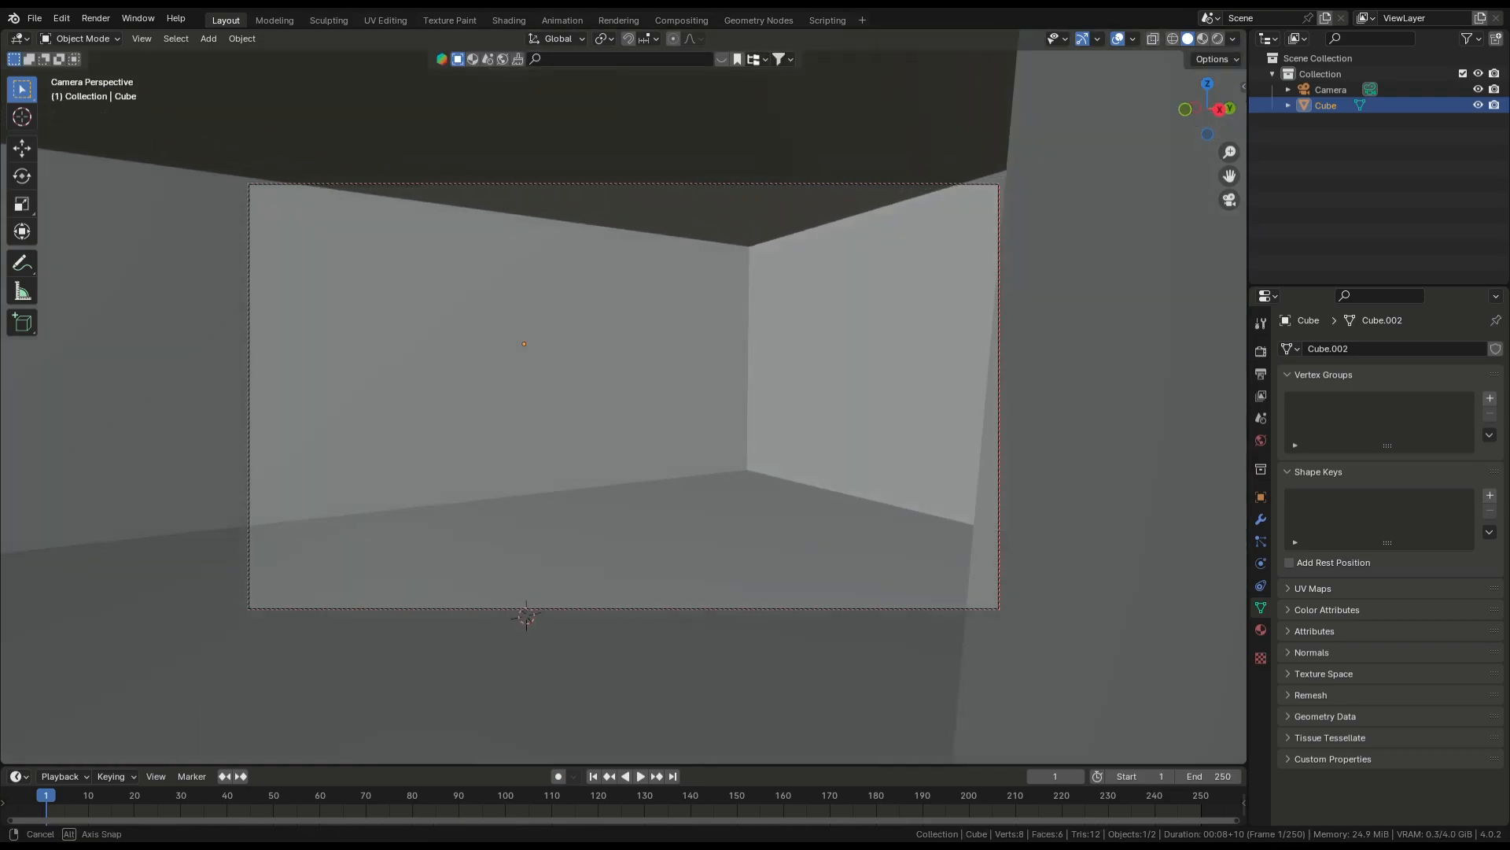
{"action": "mouse_move", "coordinate": [1007, 433]}
{"action": "middle_mouse_down"}
{"action": "mouse_move", "coordinate": [1024, 433]}
{"action": "mouse_move", "coordinate": [991, 421]}
{"action": "middle_mouse_up"}
{"action": "left_click", "coordinate": [999, 434]}
{"action": "key", "text": "g"}
{"action": "key", "text": "z"}
{"action": "left_click", "coordinate": [999, 437]}
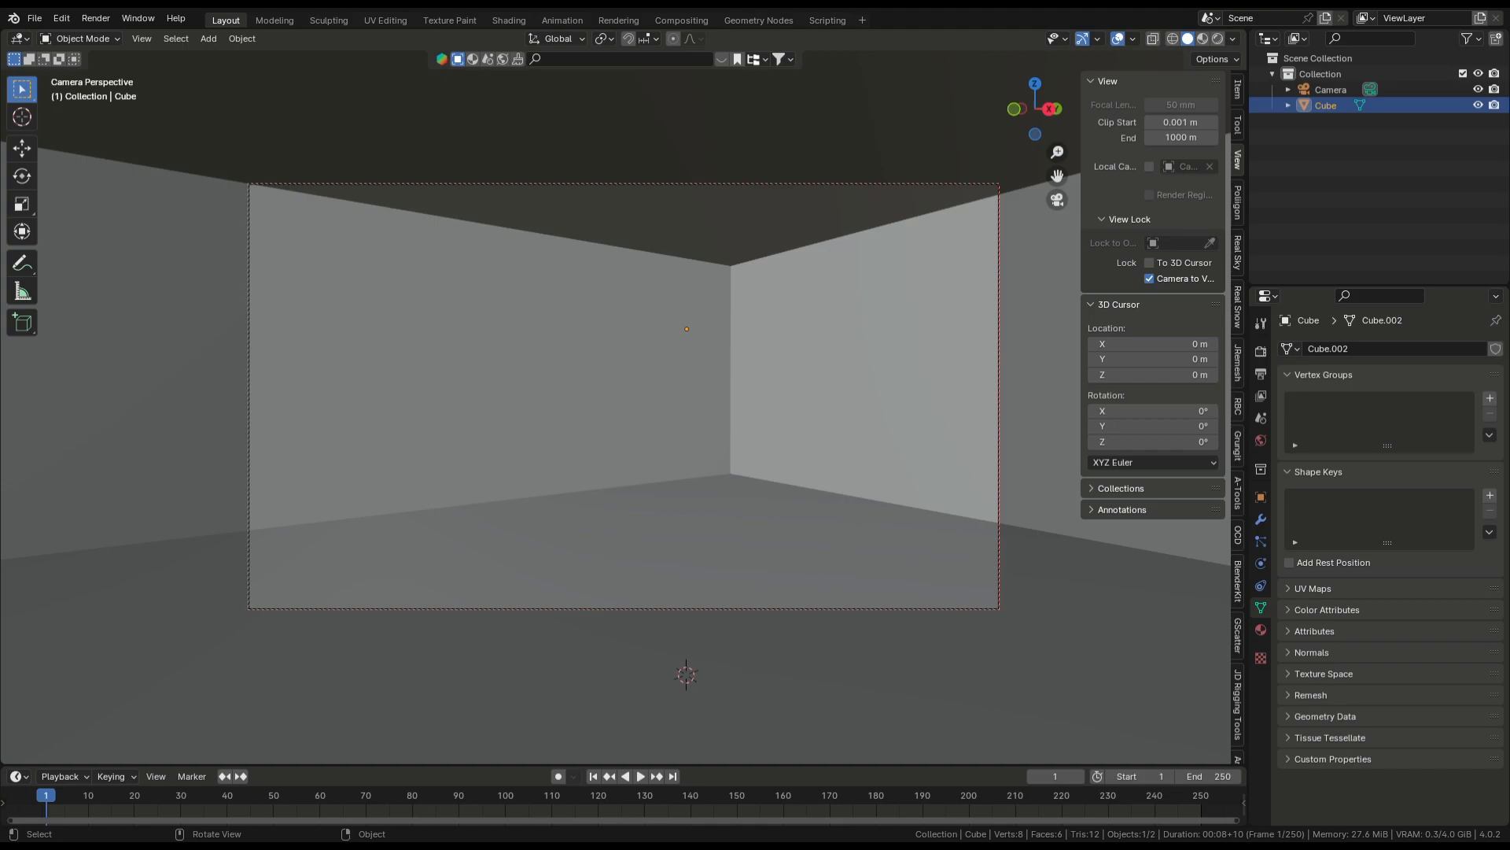
Split the 3D viewport into two side by side, and in one unlock the camera from the view and fit the camera frame
{"action": "left_click_drag", "start_coordinate": [1245, 34], "coordinate": [674, 50]}
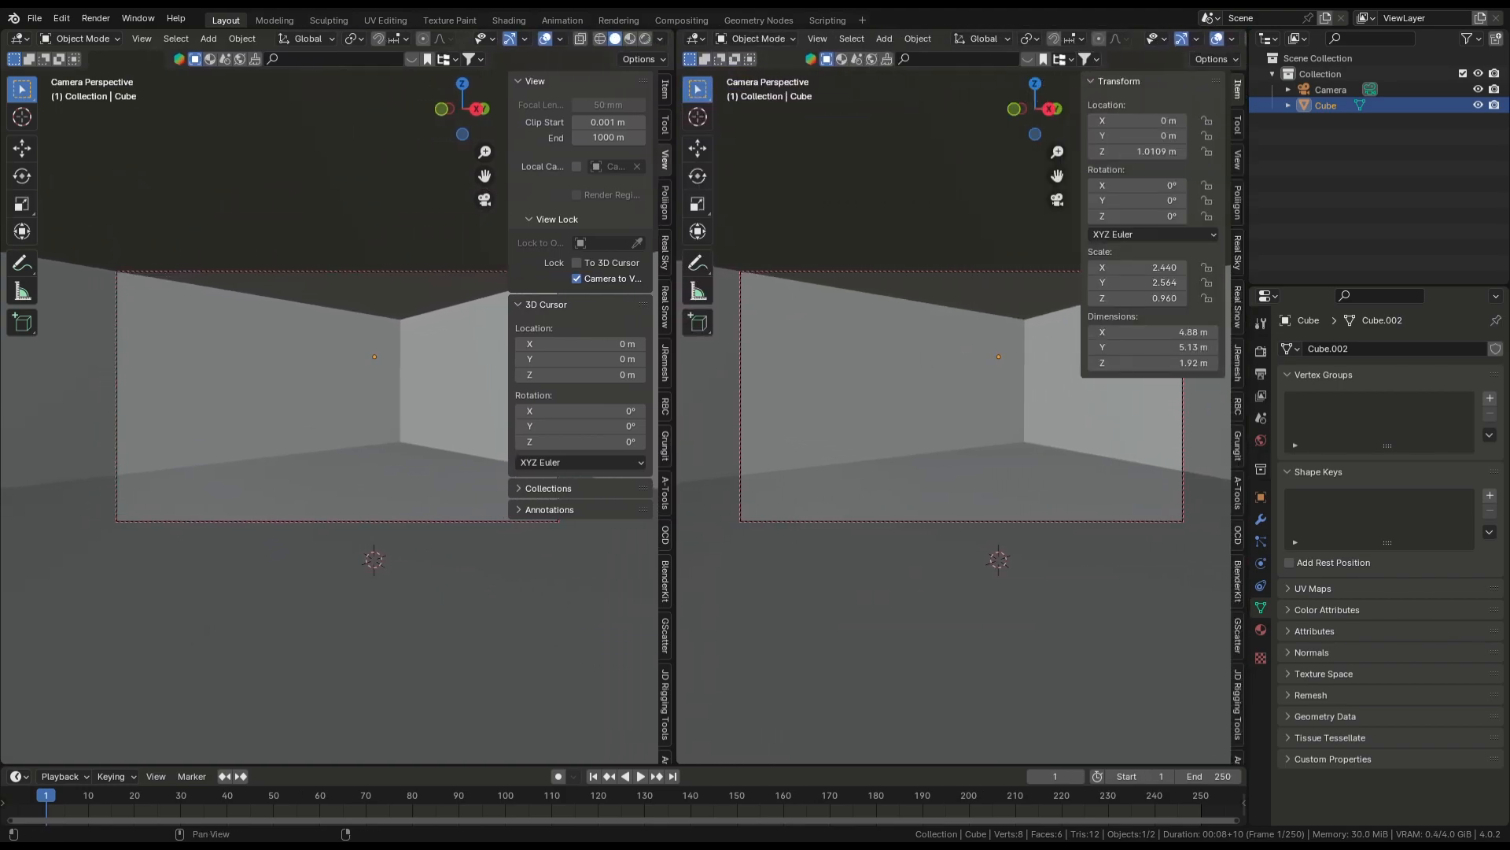
{"action": "left_click", "coordinate": [577, 279]}
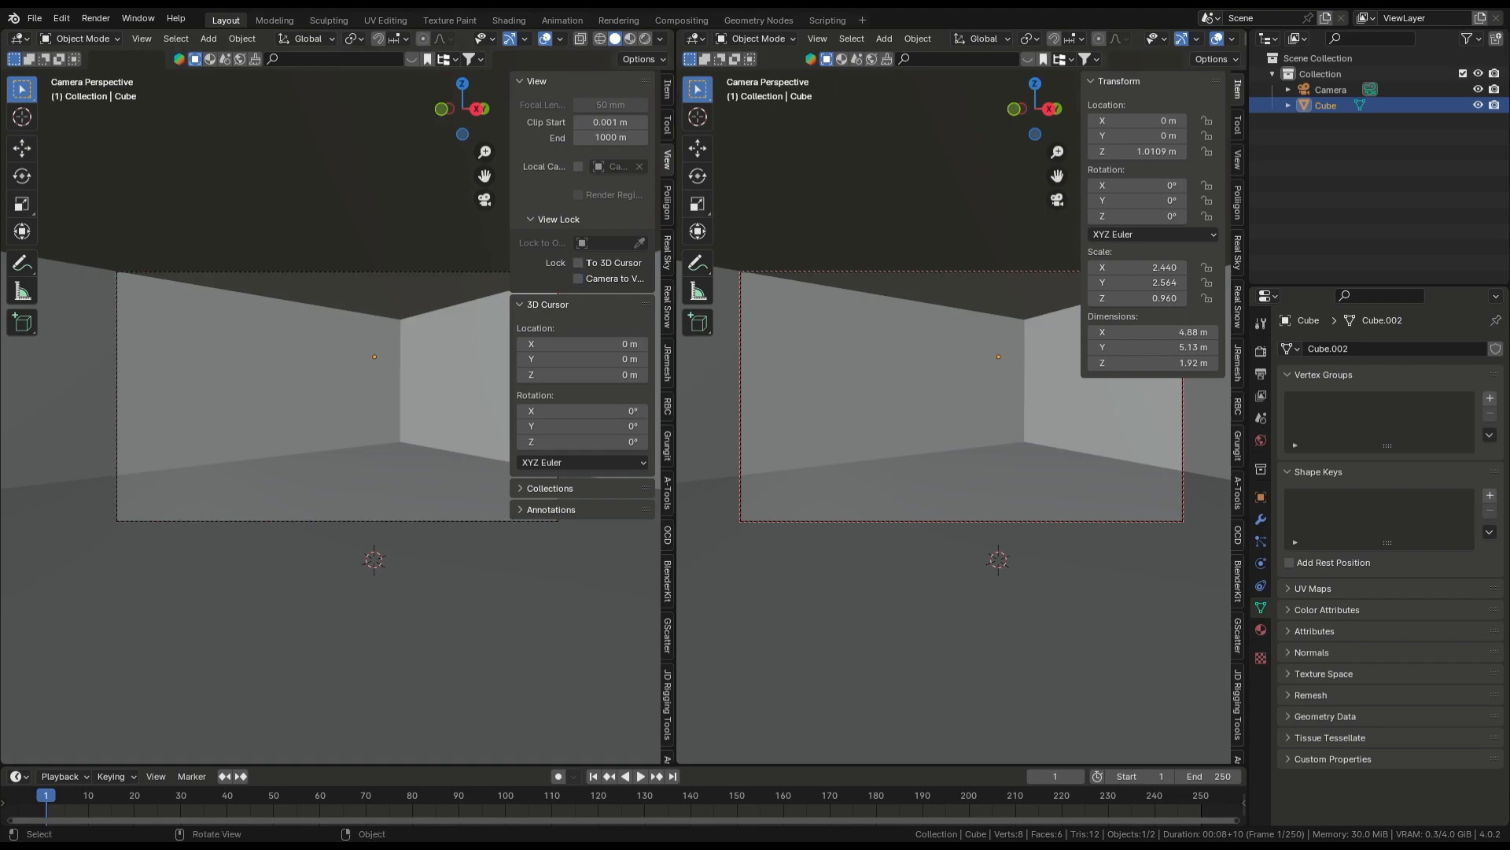
{"action": "key", "text": "n"}
{"action": "key", "text": "Home"}
{"action": "scroll", "coordinate": [337, 397], "scroll_direction": "down", "scroll_amount": 1}
{"action": "scroll", "coordinate": [337, 397], "scroll_direction": "up", "scroll_amount": 1}
{"action": "scroll", "coordinate": [337, 396], "scroll_direction": "down", "scroll_amount": 4}
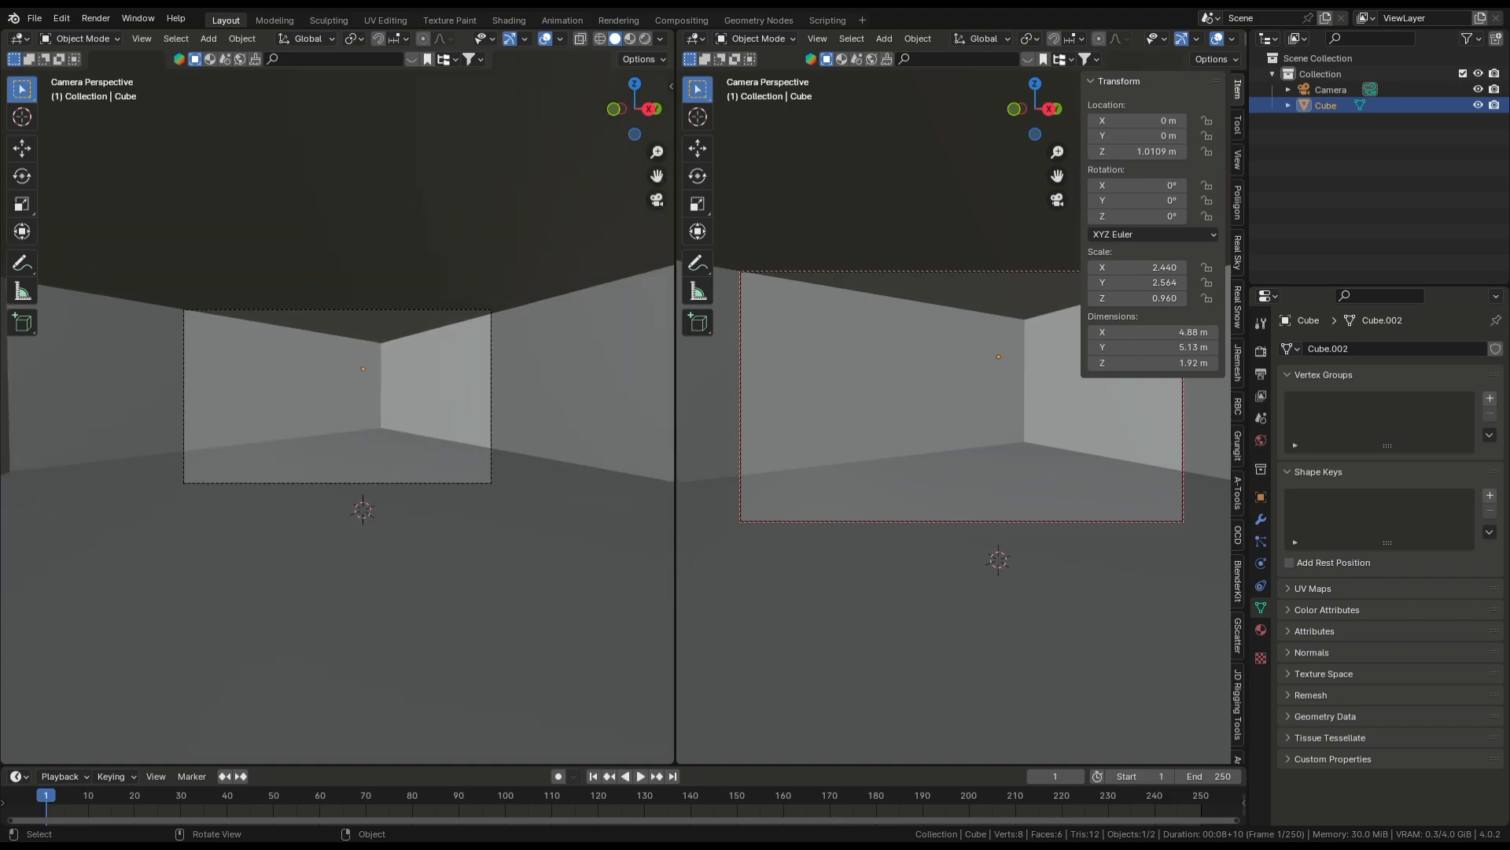
{"action": "scroll", "coordinate": [962, 396], "scroll_direction": "up", "scroll_amount": 2}
{"action": "scroll", "coordinate": [962, 397], "scroll_direction": "down", "scroll_amount": 2}
{"action": "scroll", "coordinate": [338, 396], "scroll_direction": "up", "scroll_amount": 1}
{"action": "scroll", "coordinate": [338, 396], "scroll_direction": "up", "scroll_amount": 3}
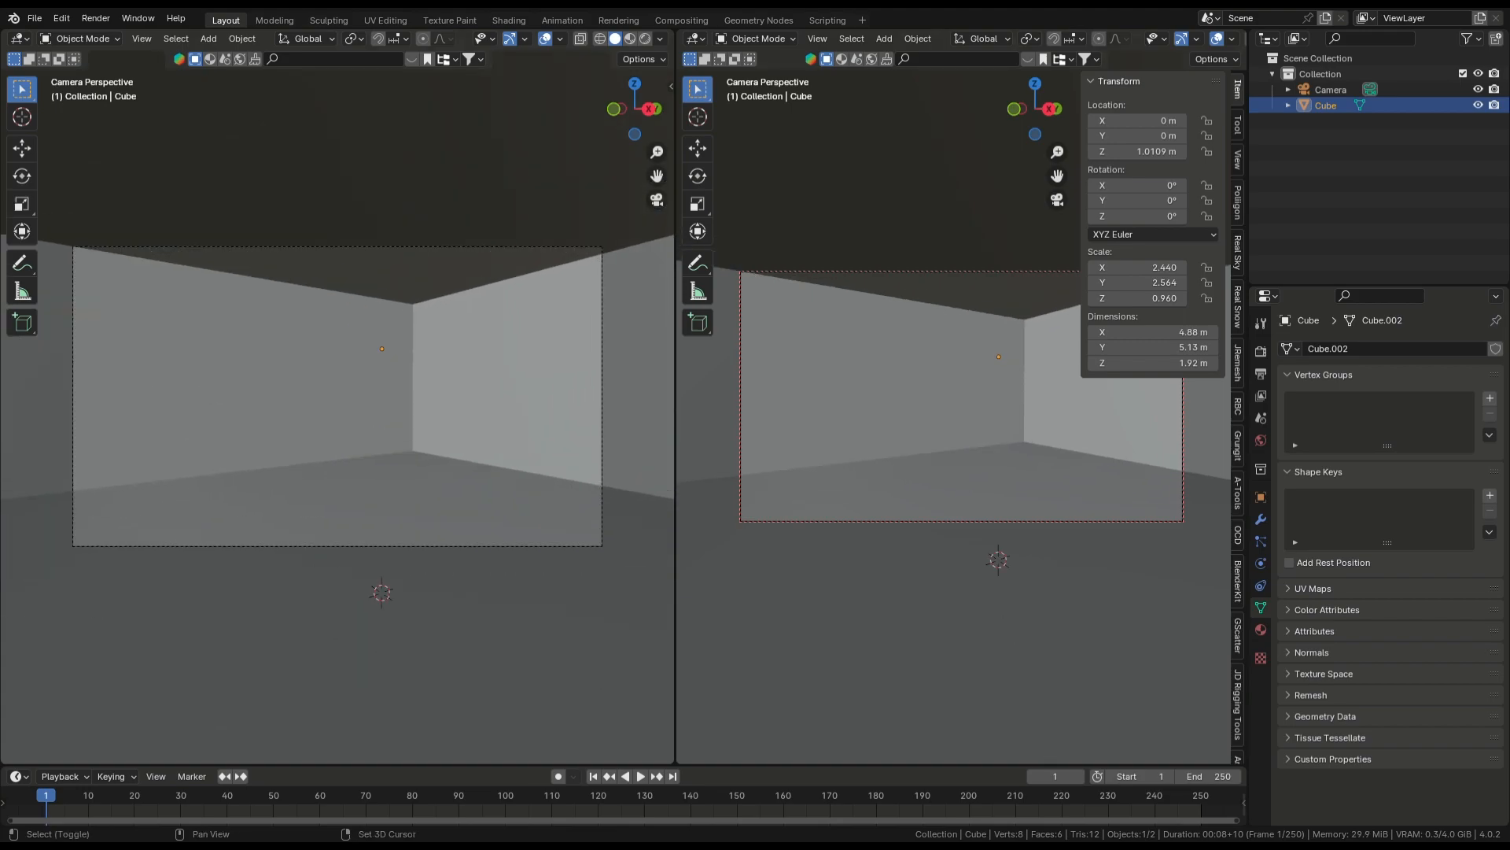
Enlarge the timeline area to nearly half the window height and turn it into a 3D viewport
{"action": "middle_click_drag", "start_coordinate": [338, 397], "coordinate": [324, 382], "text": "shift"}
{"action": "left_click_drag", "start_coordinate": [338, 763], "coordinate": [339, 411]}
{"action": "middle_click_drag", "start_coordinate": [337, 236], "coordinate": [353, 332], "text": "shift"}
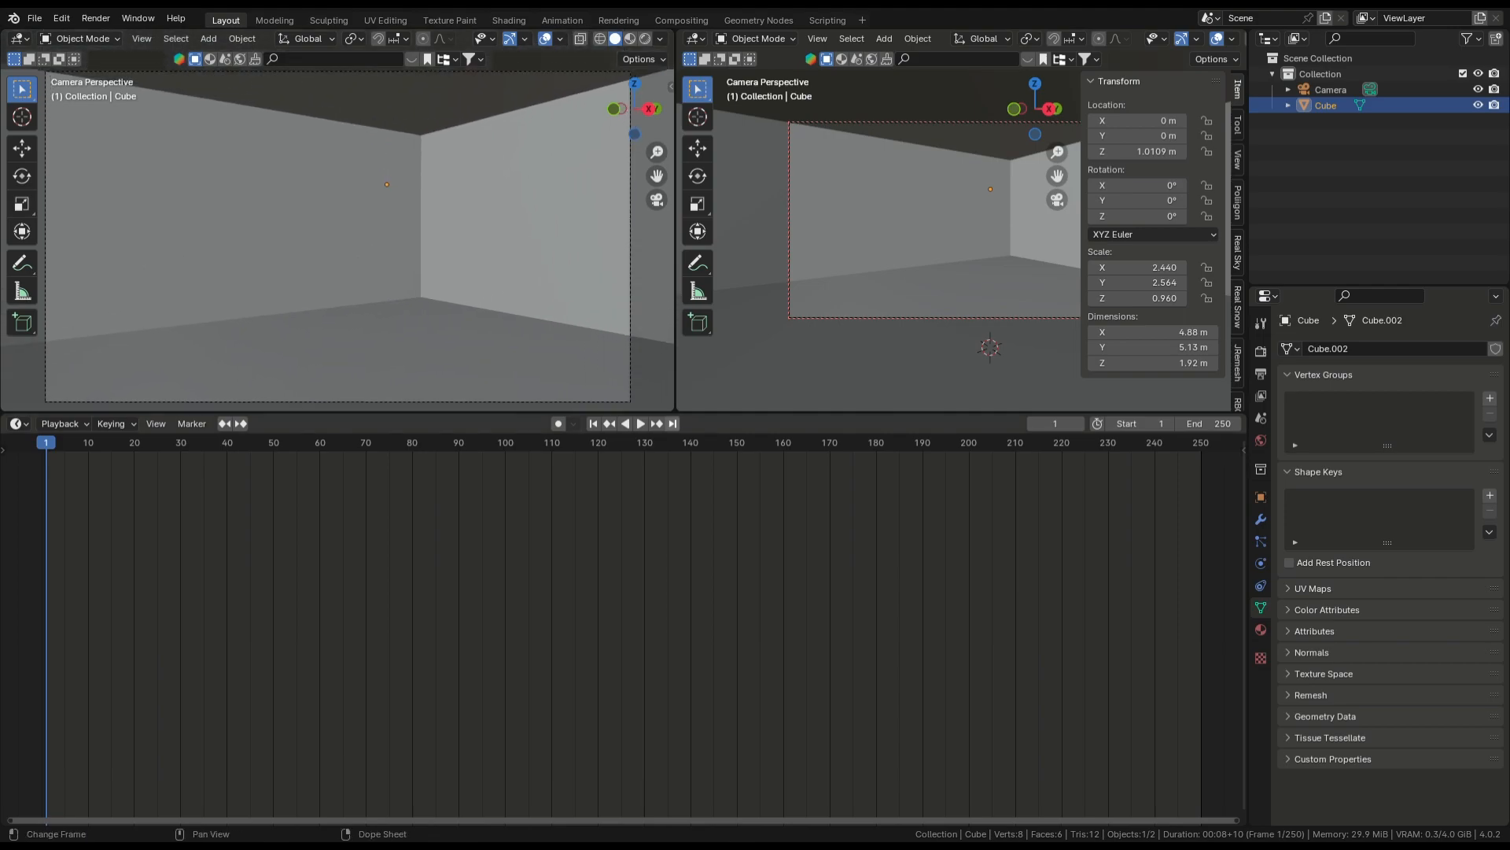
{"action": "left_click_drag", "start_coordinate": [338, 411], "coordinate": [338, 456]}
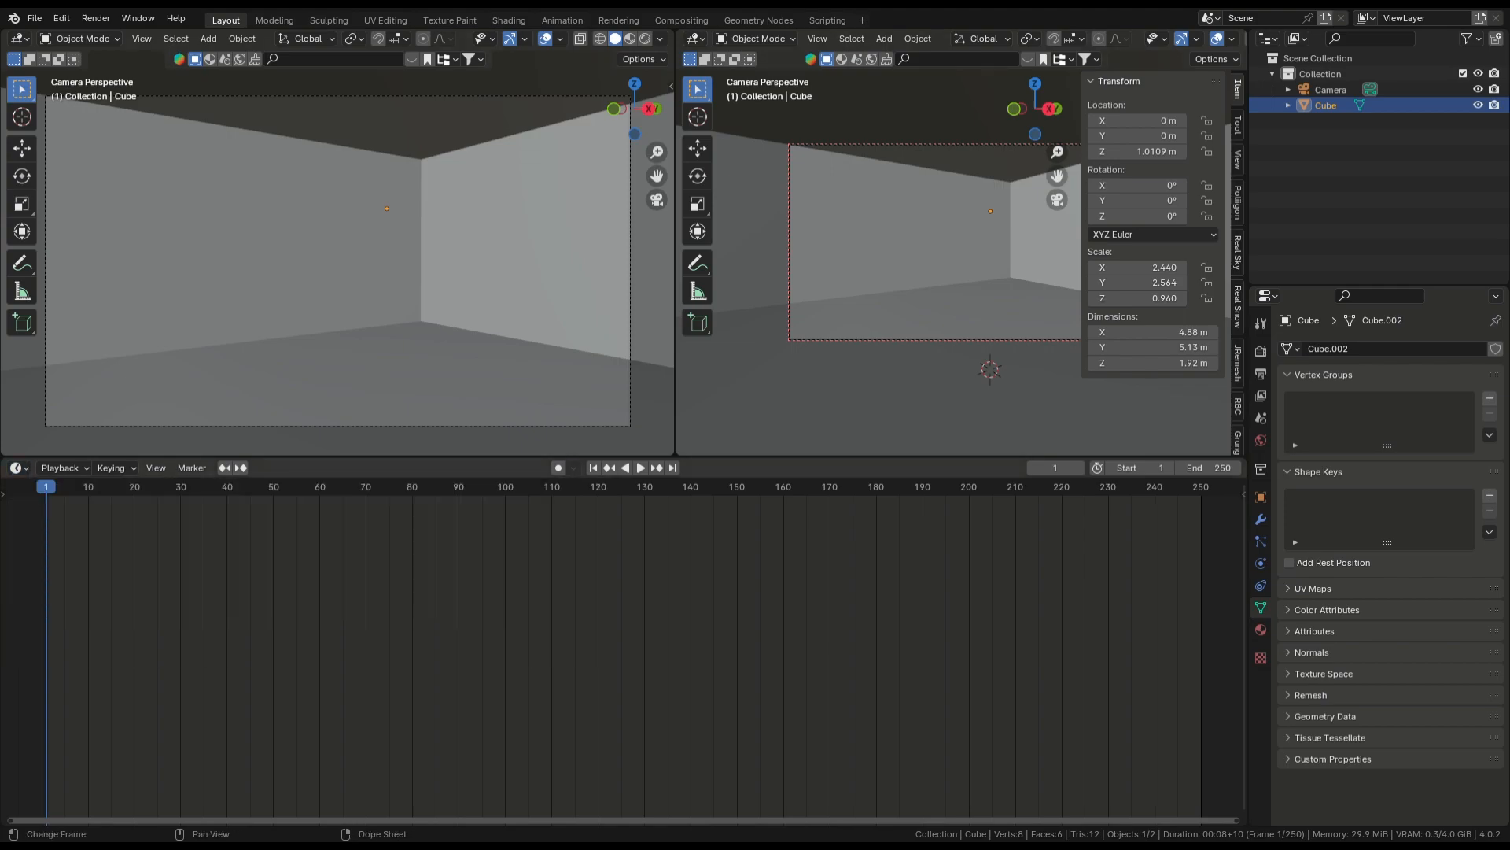
{"action": "left_click", "coordinate": [19, 467]}
{"action": "left_click", "coordinate": [63, 512]}
Change the viewport beside the camera view to a Shader Editor and hide its sidebar
{"action": "left_click", "coordinate": [696, 38]}
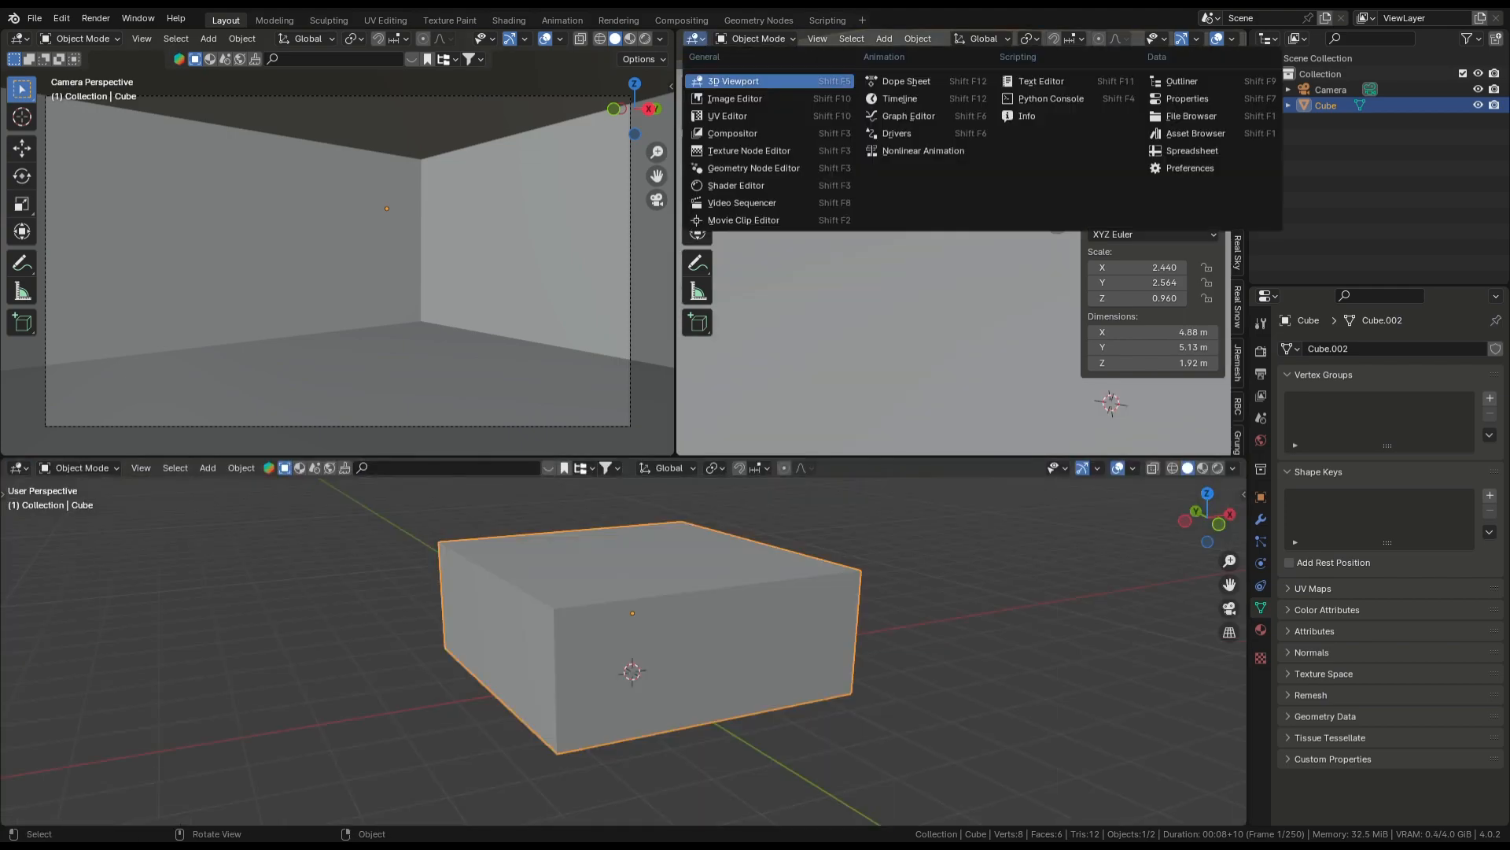
{"action": "left_click", "coordinate": [736, 186]}
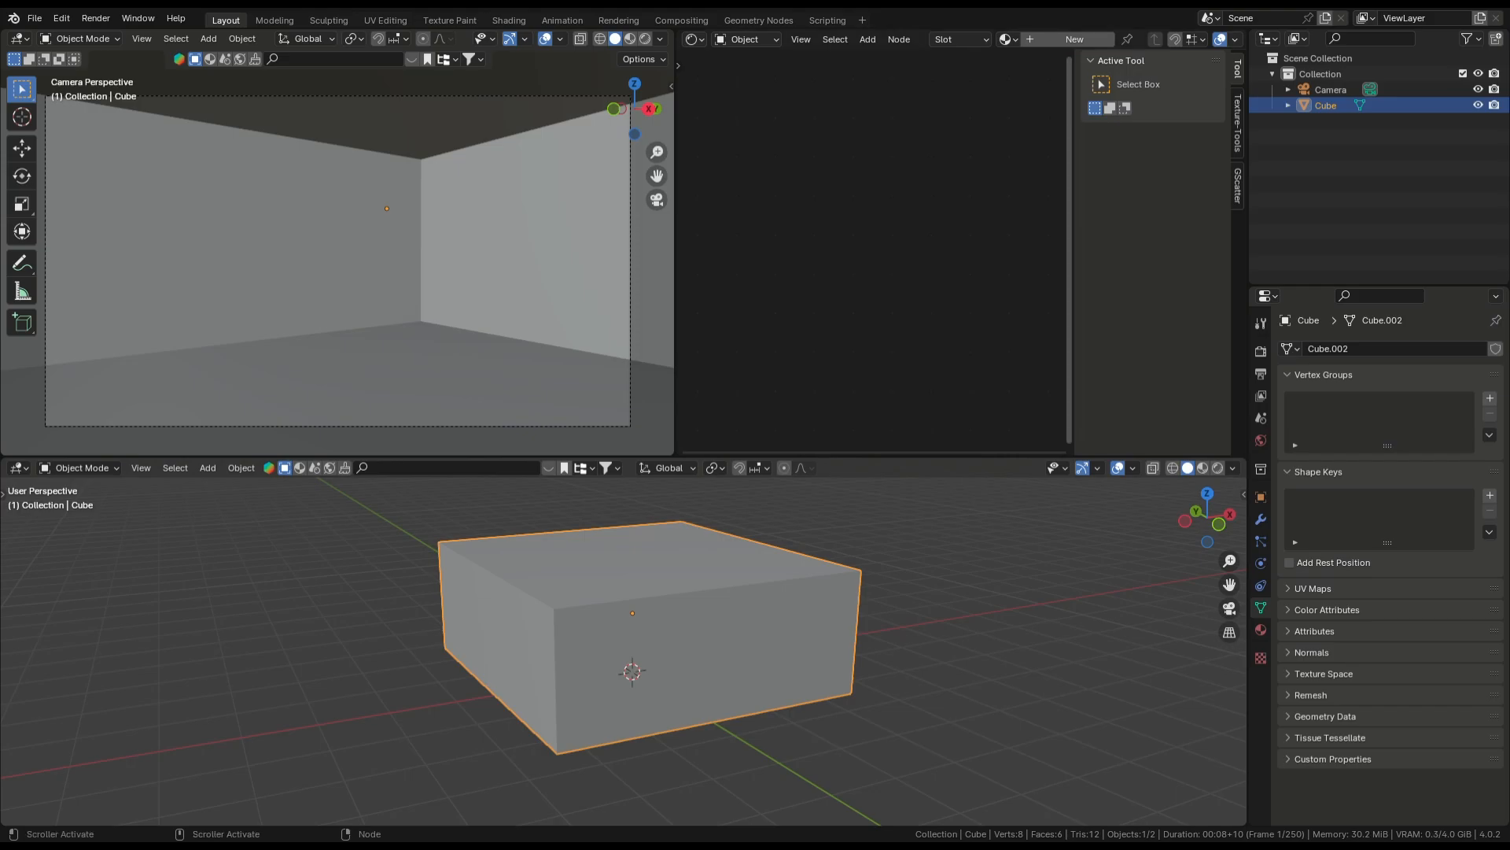
{"action": "key", "text": "n"}
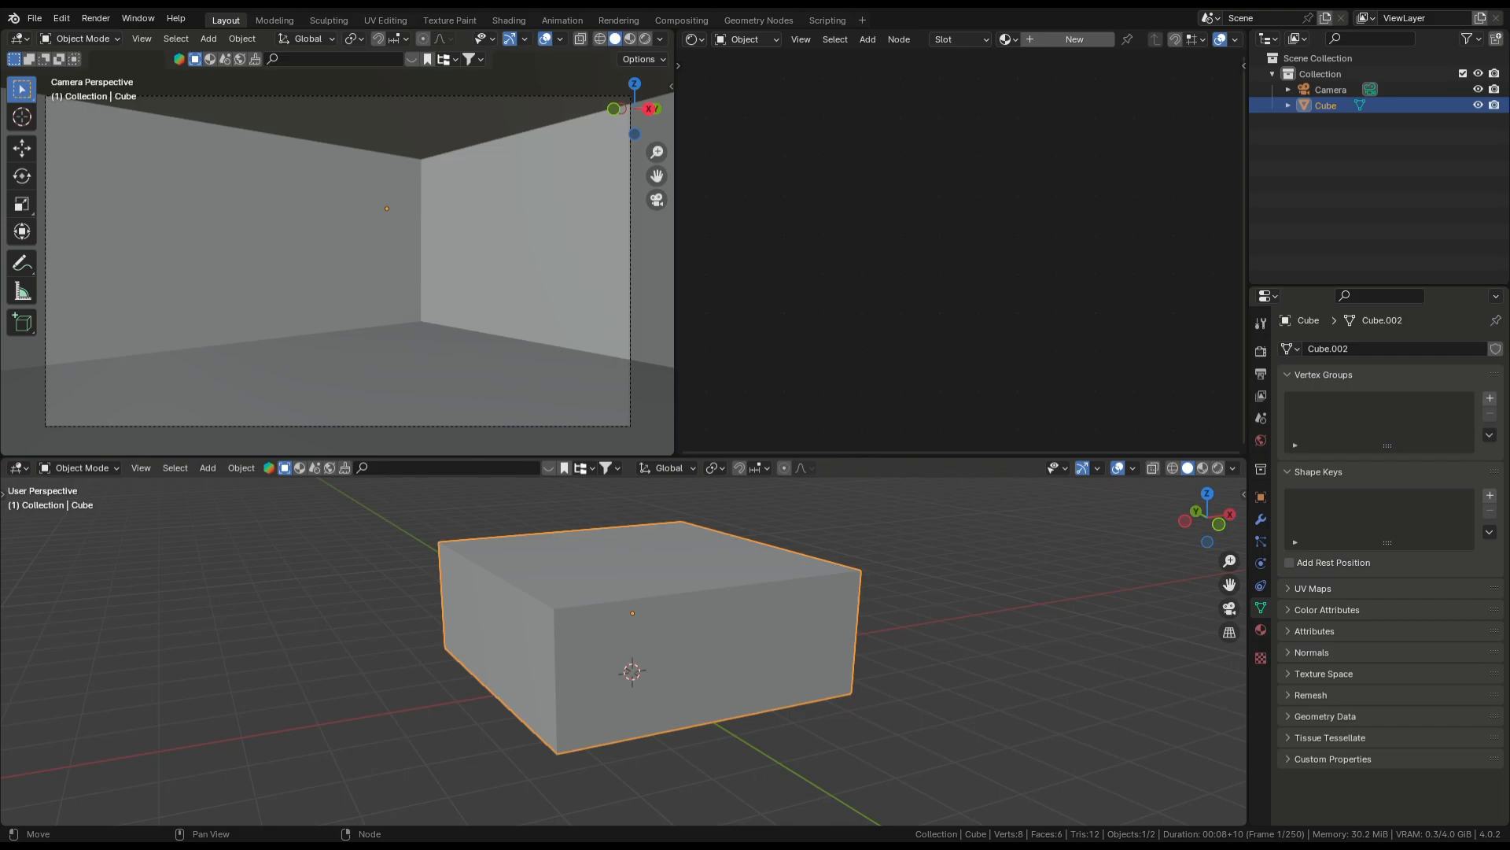
Enter Edit Mode on the room box in the large perspective viewport
{"action": "middle_click_drag", "start_coordinate": [621, 629], "coordinate": [721, 648]}
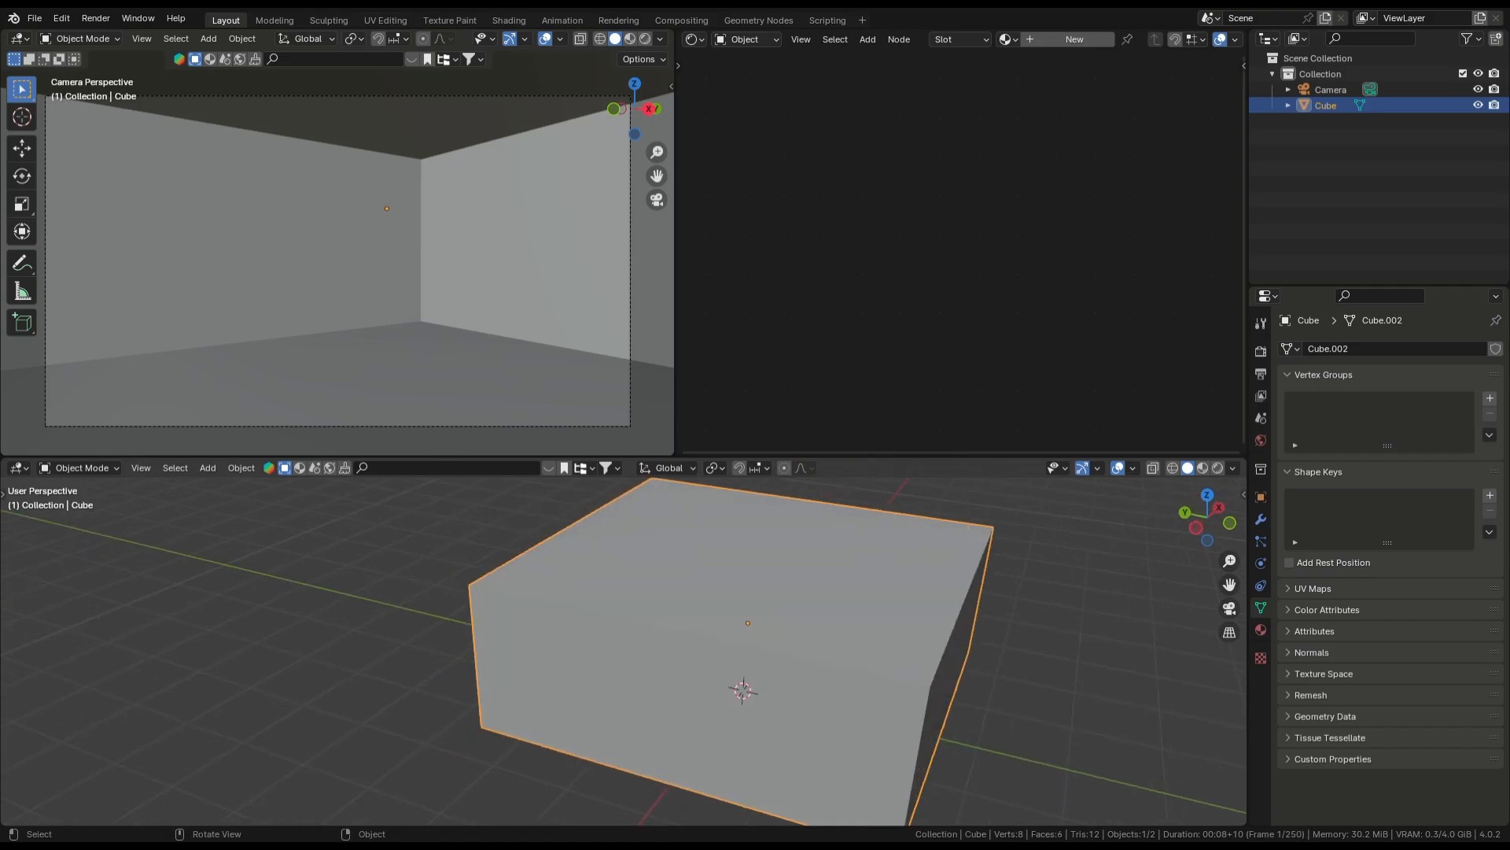
{"action": "key", "text": "Tab"}
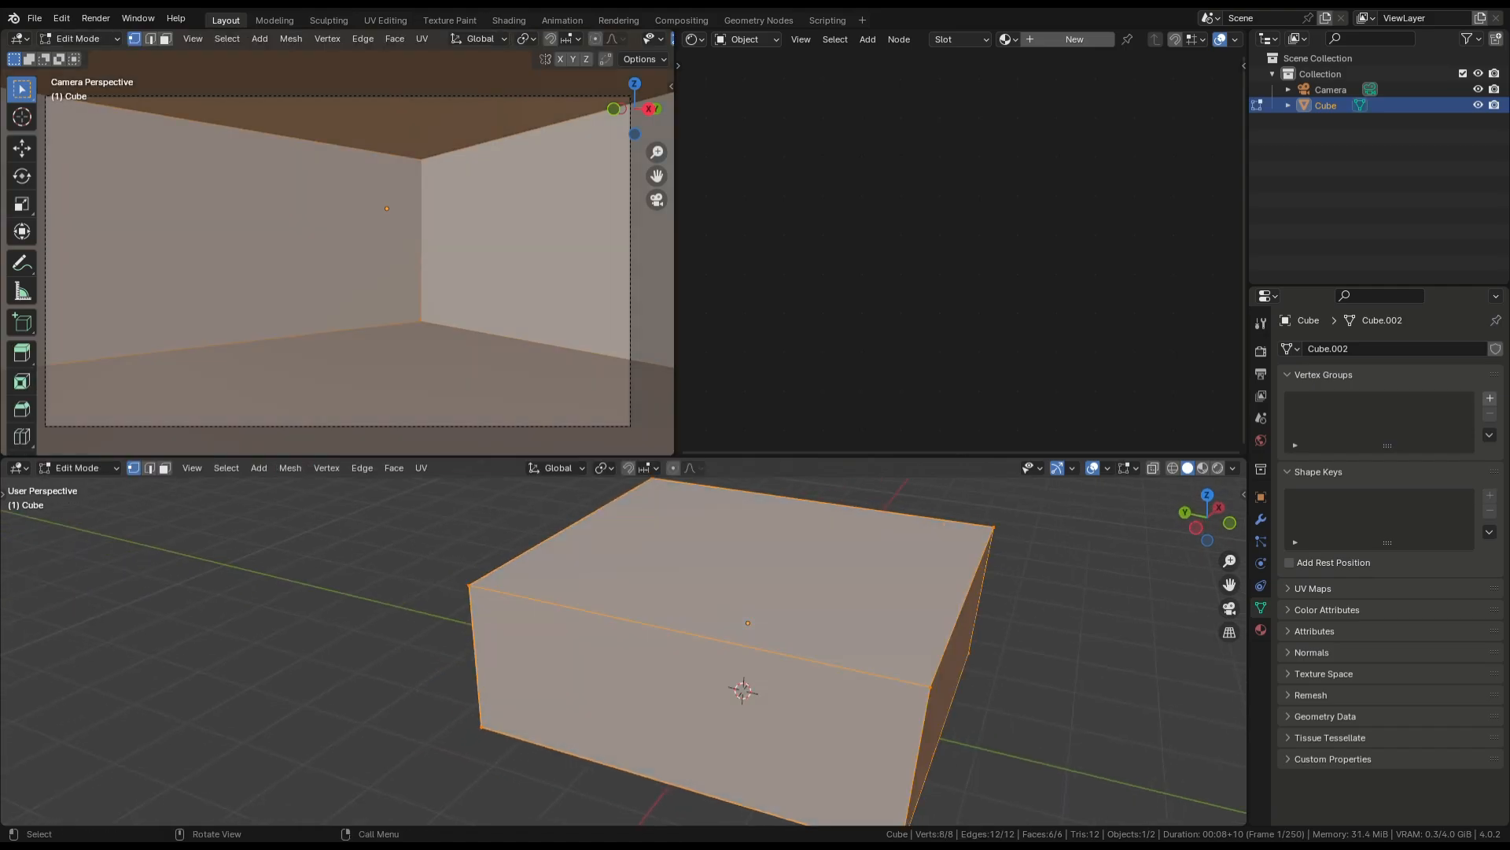
{"action": "mouse_move", "coordinate": [708, 669]}
{"action": "middle_mouse_down", "text": "shift"}
{"action": "mouse_move", "coordinate": [689, 612]}
{"action": "mouse_move", "coordinate": [729, 618]}
{"action": "mouse_move", "coordinate": [704, 693]}
{"action": "middle_mouse_up", "text": "shift"}
{"action": "scroll", "coordinate": [708, 630], "scroll_direction": "down", "scroll_amount": 2}
{"action": "middle_click_drag", "start_coordinate": [703, 693], "coordinate": [705, 676]}
Try two centered loop cuts on the box, one through its middle and one through one half, and undo both
{"action": "key", "text": "ctrl+r"}
{"action": "left_click", "coordinate": [705, 676]}
{"action": "right_click", "coordinate": [705, 676]}
{"action": "key", "text": "ctrl+r"}
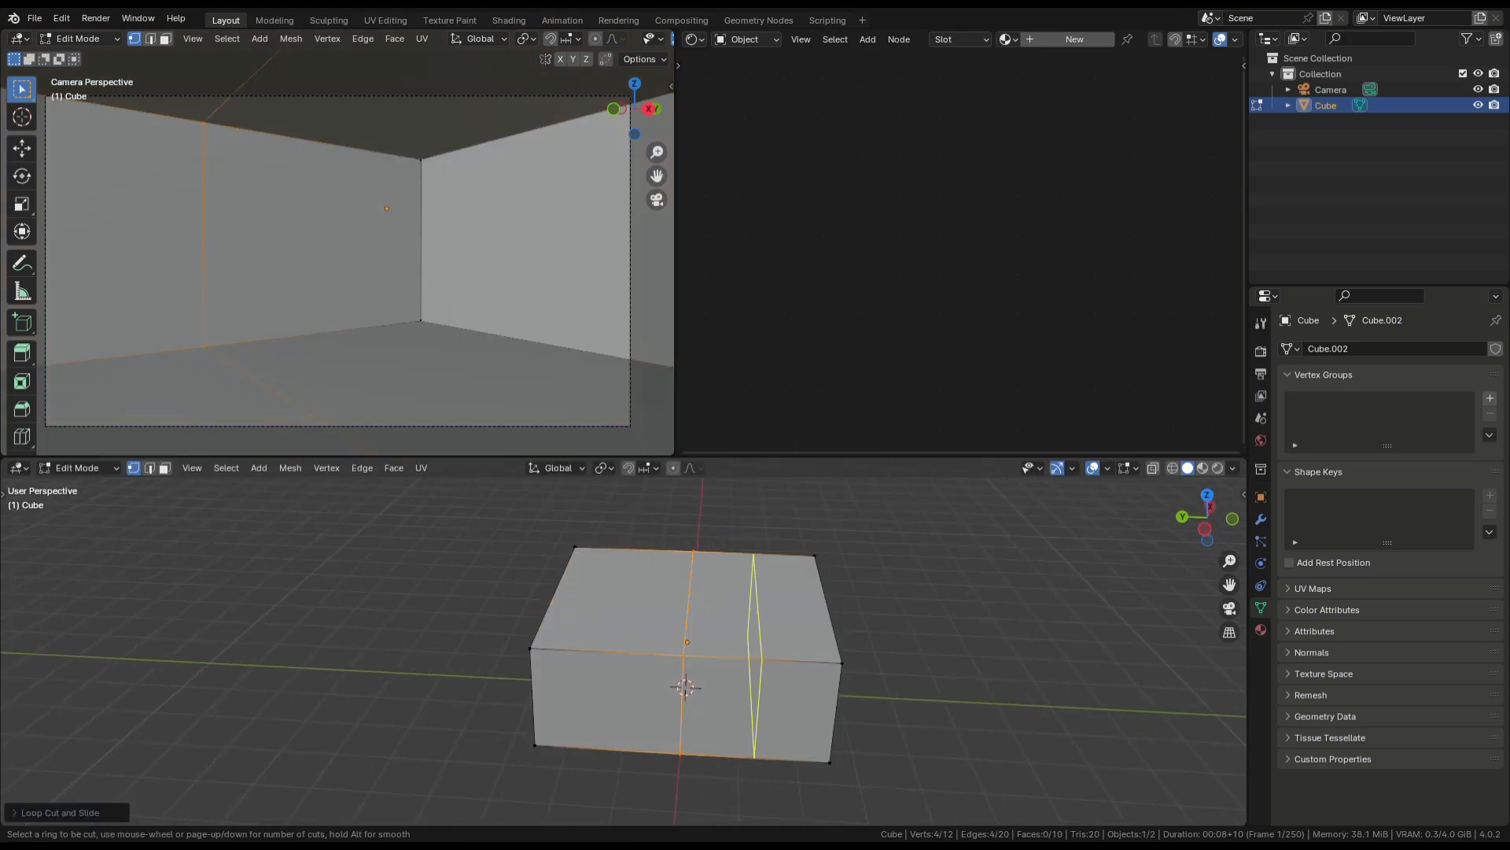
{"action": "left_click", "coordinate": [752, 675]}
{"action": "right_click", "coordinate": [752, 675]}
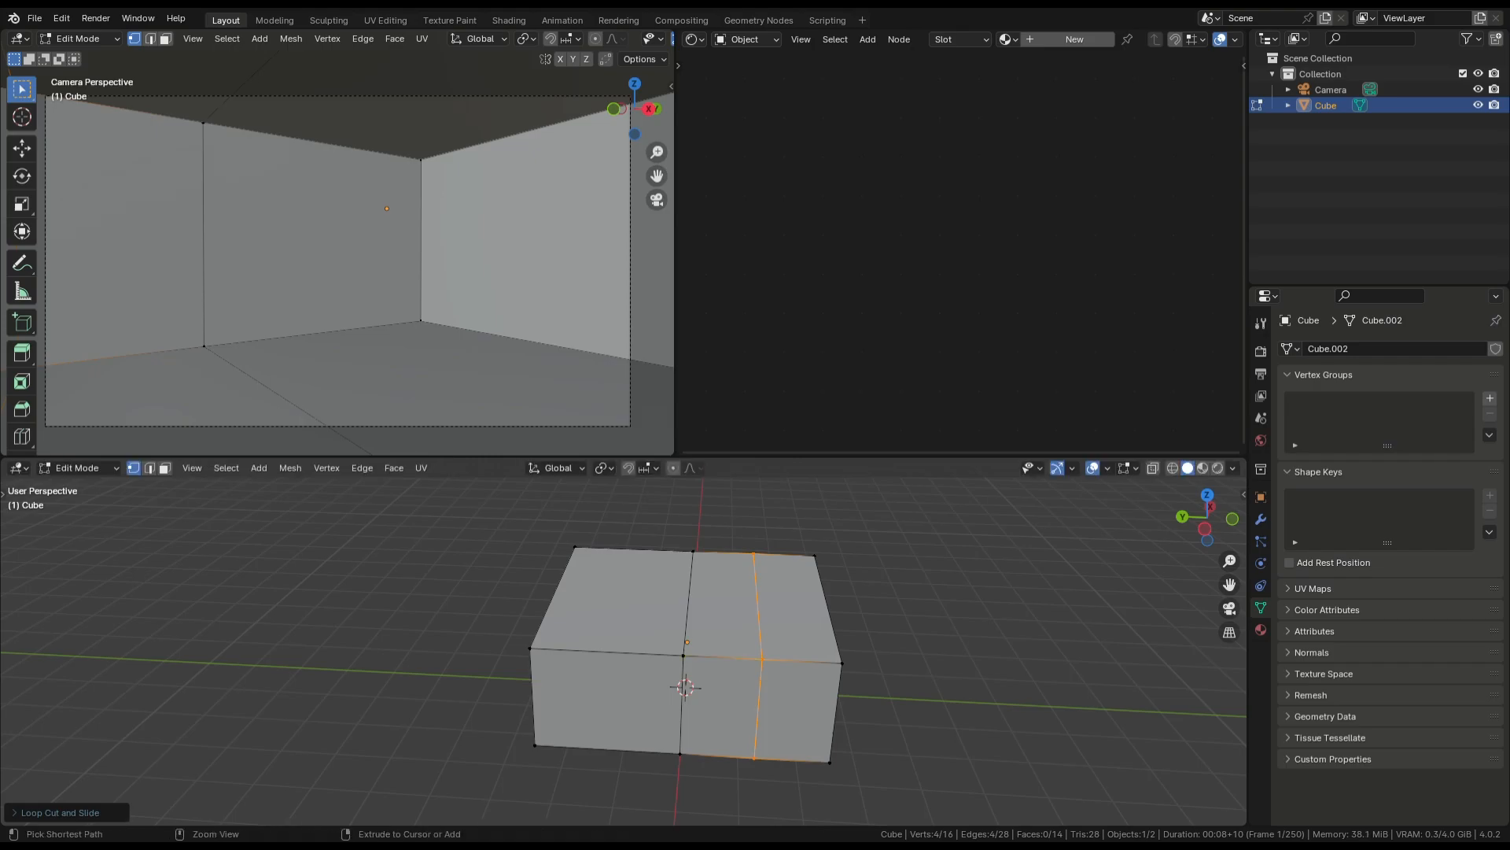
{"action": "key", "text": "ctrl+z"}
{"action": "key", "text": "ctrl+z"}
{"action": "middle_click_drag", "start_coordinate": [752, 675], "coordinate": [569, 631]}
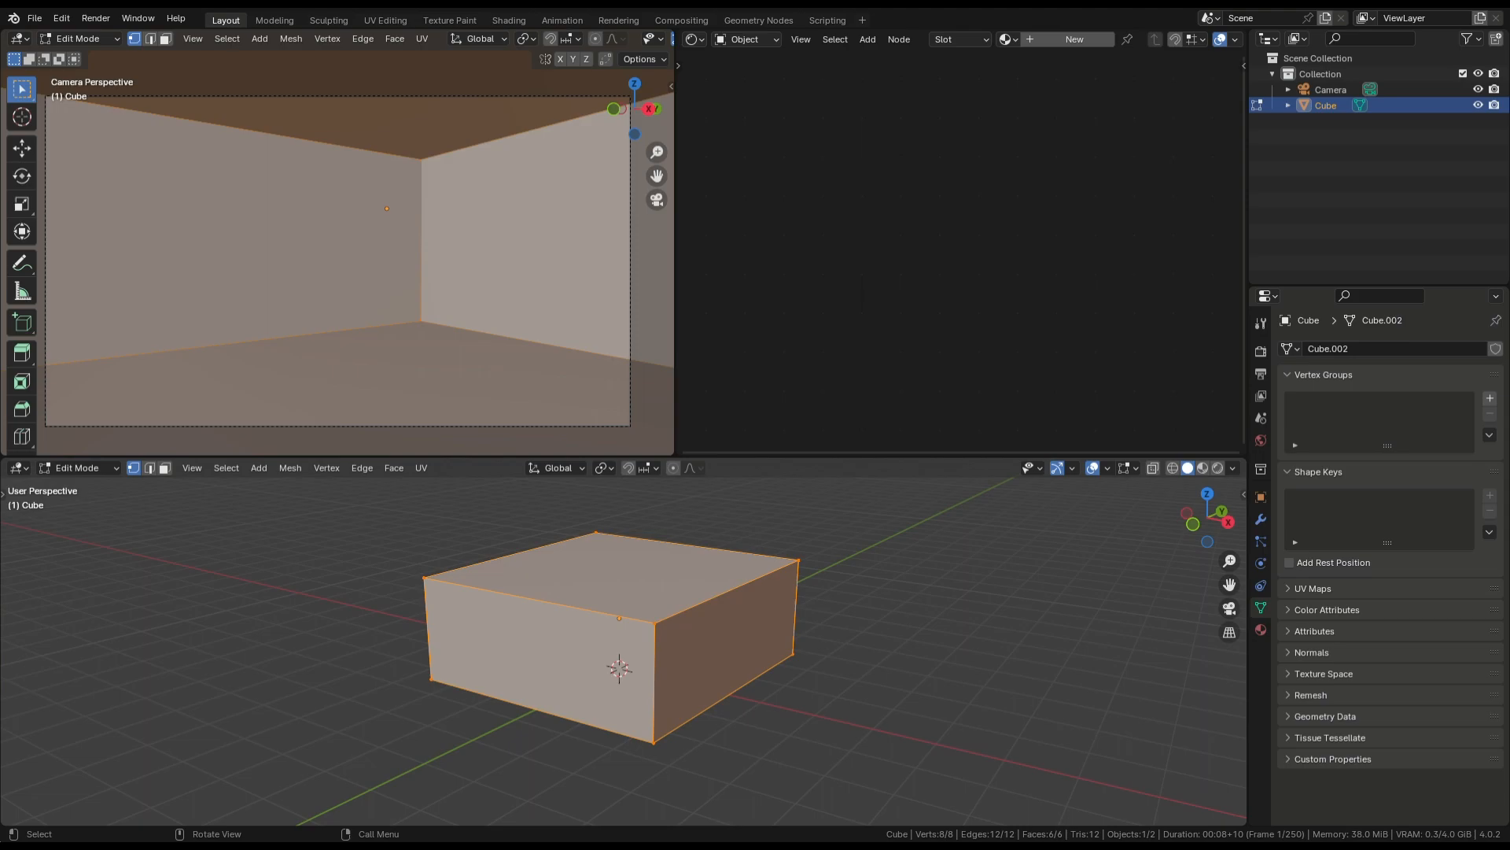
Add two evenly spaced, centered loop cuts across the width of the room box
{"action": "scroll", "coordinate": [569, 631], "scroll_direction": "up", "scroll_amount": 2}
{"action": "middle_click_drag", "start_coordinate": [569, 631], "coordinate": [608, 618]}
{"action": "key", "text": "ctrl+r"}
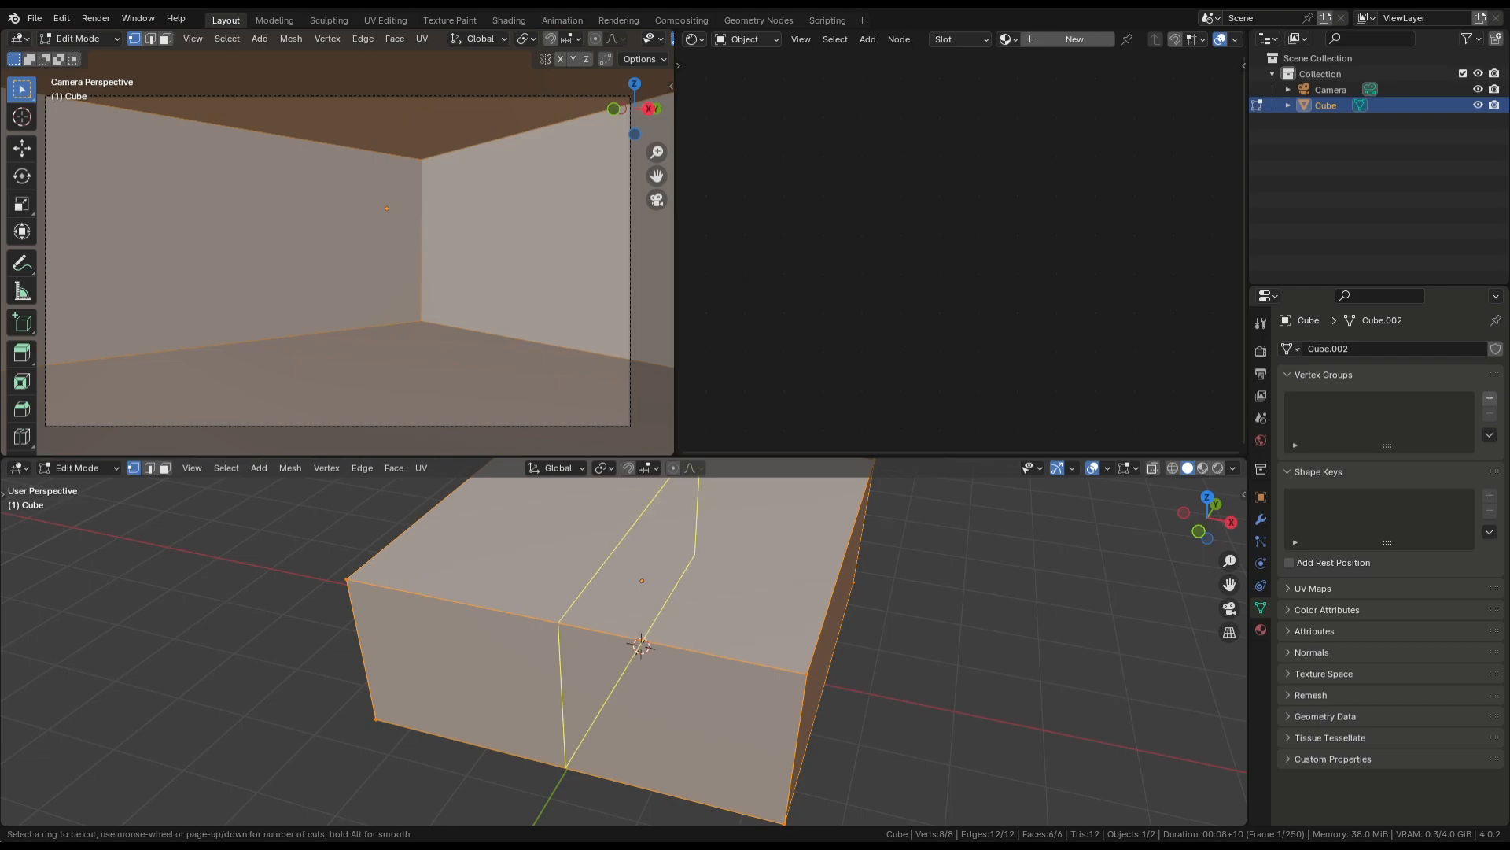
{"action": "scroll", "coordinate": [641, 645], "scroll_direction": "up", "scroll_amount": 2}
{"action": "scroll", "coordinate": [641, 645], "scroll_direction": "up", "scroll_amount": 1}
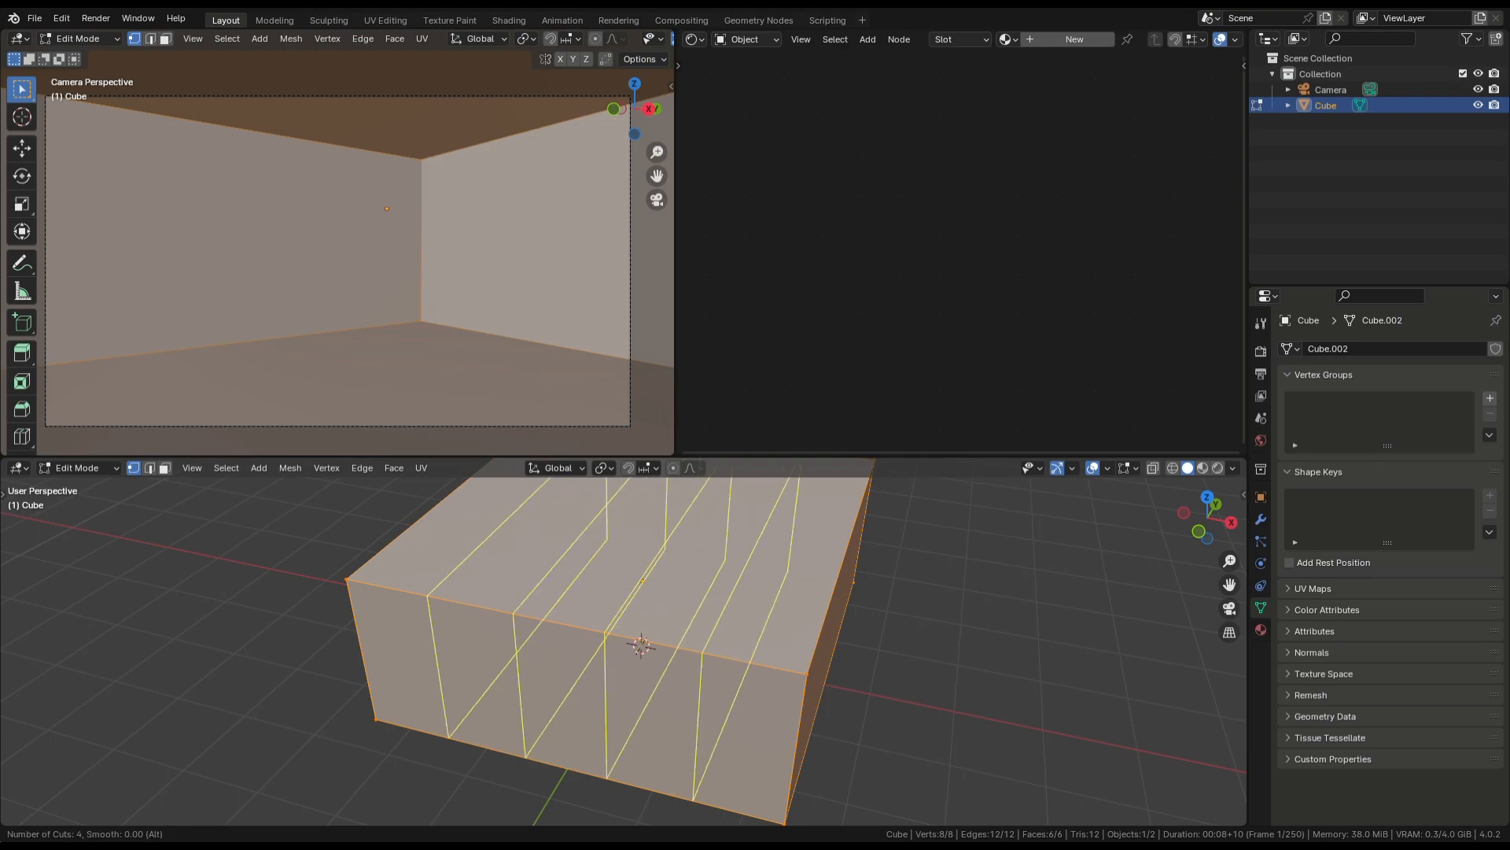
{"action": "scroll", "coordinate": [641, 646], "scroll_direction": "down", "scroll_amount": 3}
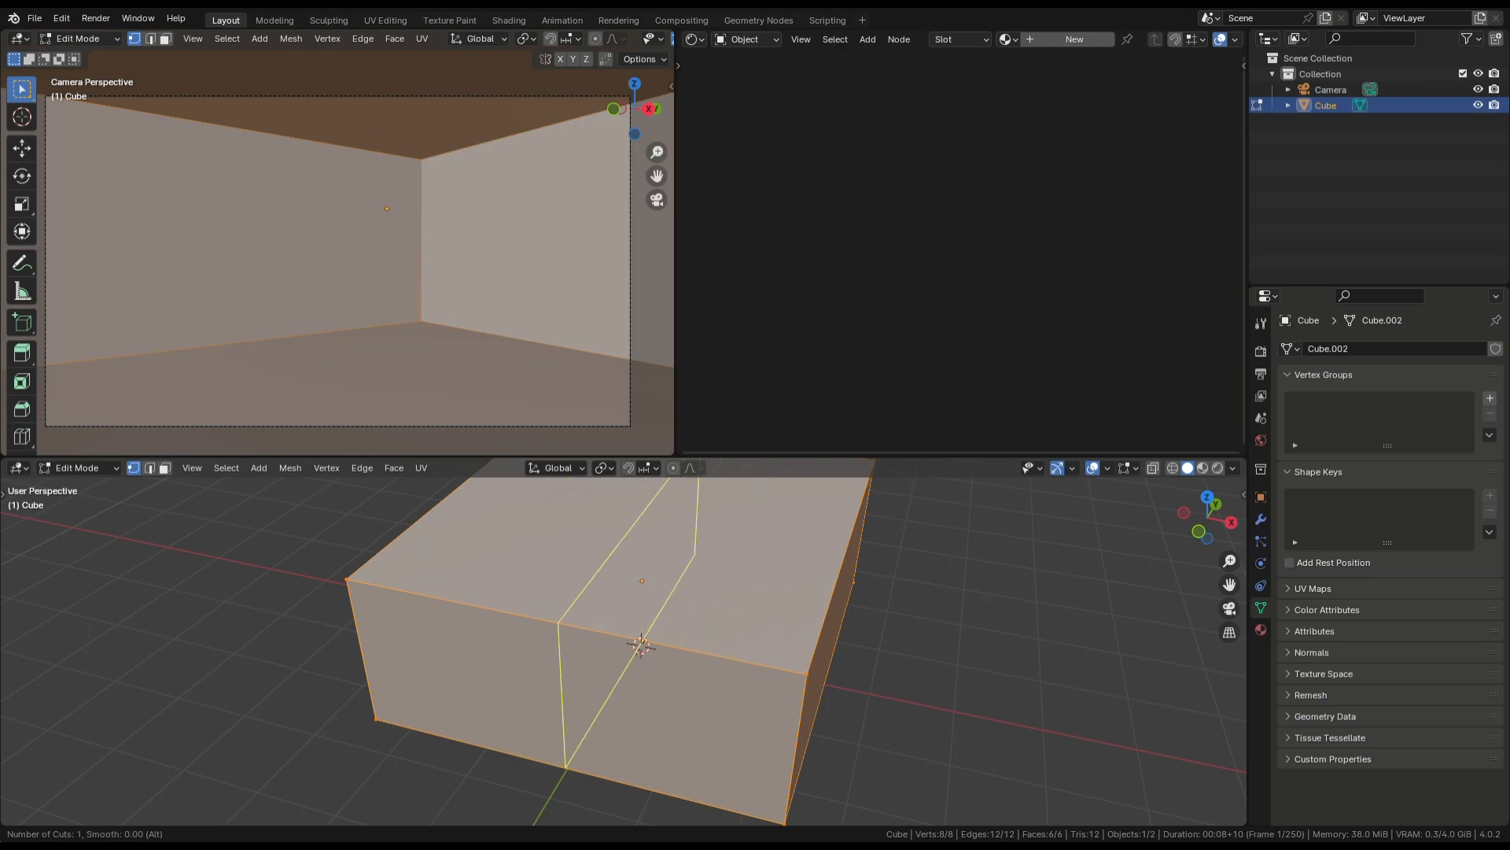
{"action": "scroll", "coordinate": [641, 645], "scroll_direction": "up", "scroll_amount": 1}
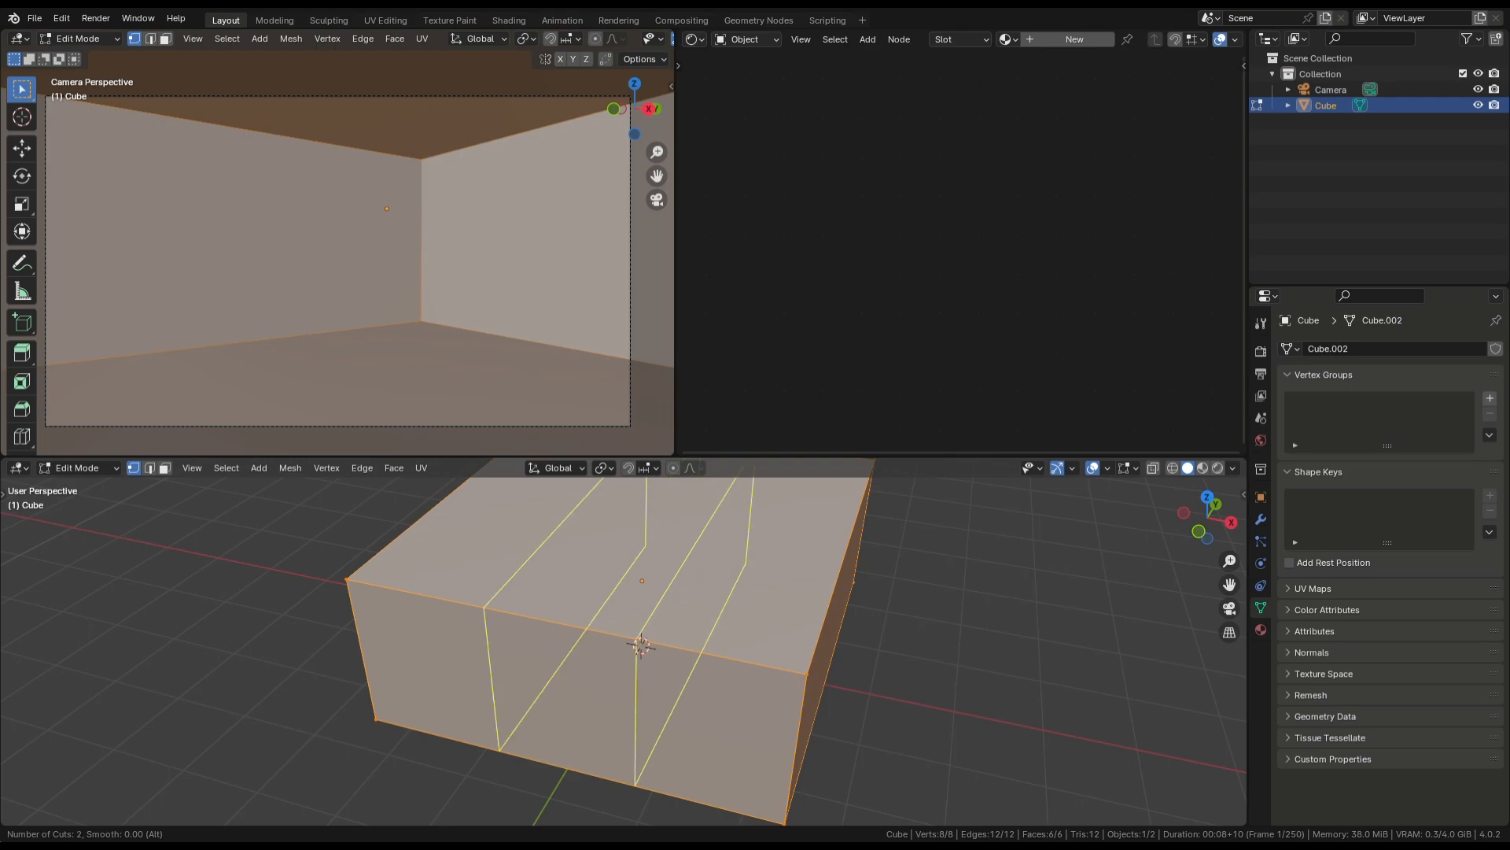
{"action": "left_click", "coordinate": [641, 645]}
{"action": "right_click", "coordinate": [642, 645]}
Spread the two new edge loops apart by scaling them about 2.28 along the global X axis
{"action": "key", "text": "s"}
{"action": "key", "text": "x"}
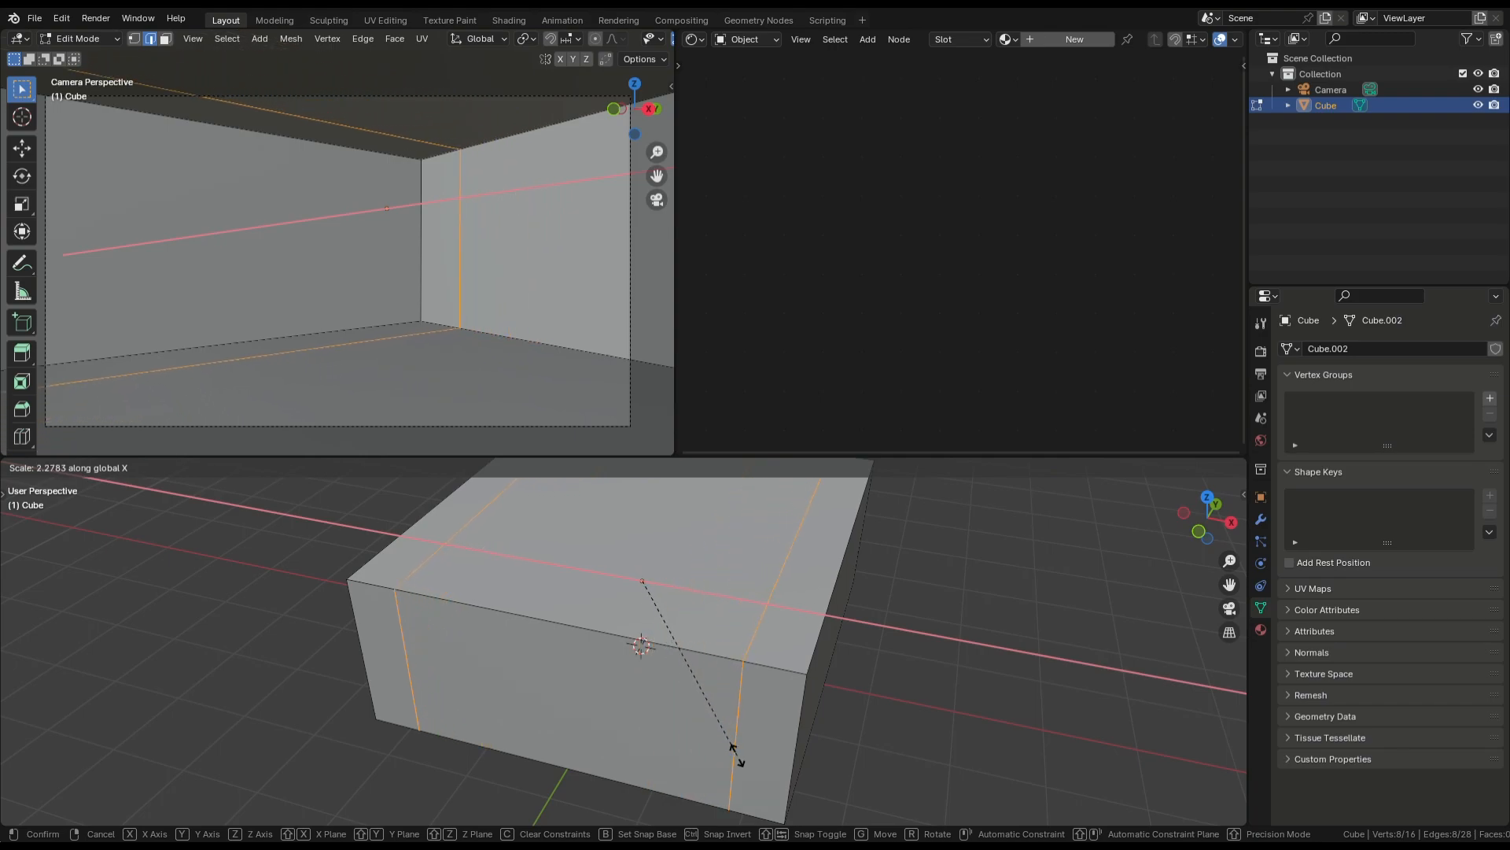
{"action": "left_click", "coordinate": [735, 752]}
Select only the edge loop on the box's positive X side and move it about -2.27 m along X
{"action": "key", "text": "alt+a"}
{"action": "left_click", "coordinate": [736, 747], "text": "alt"}
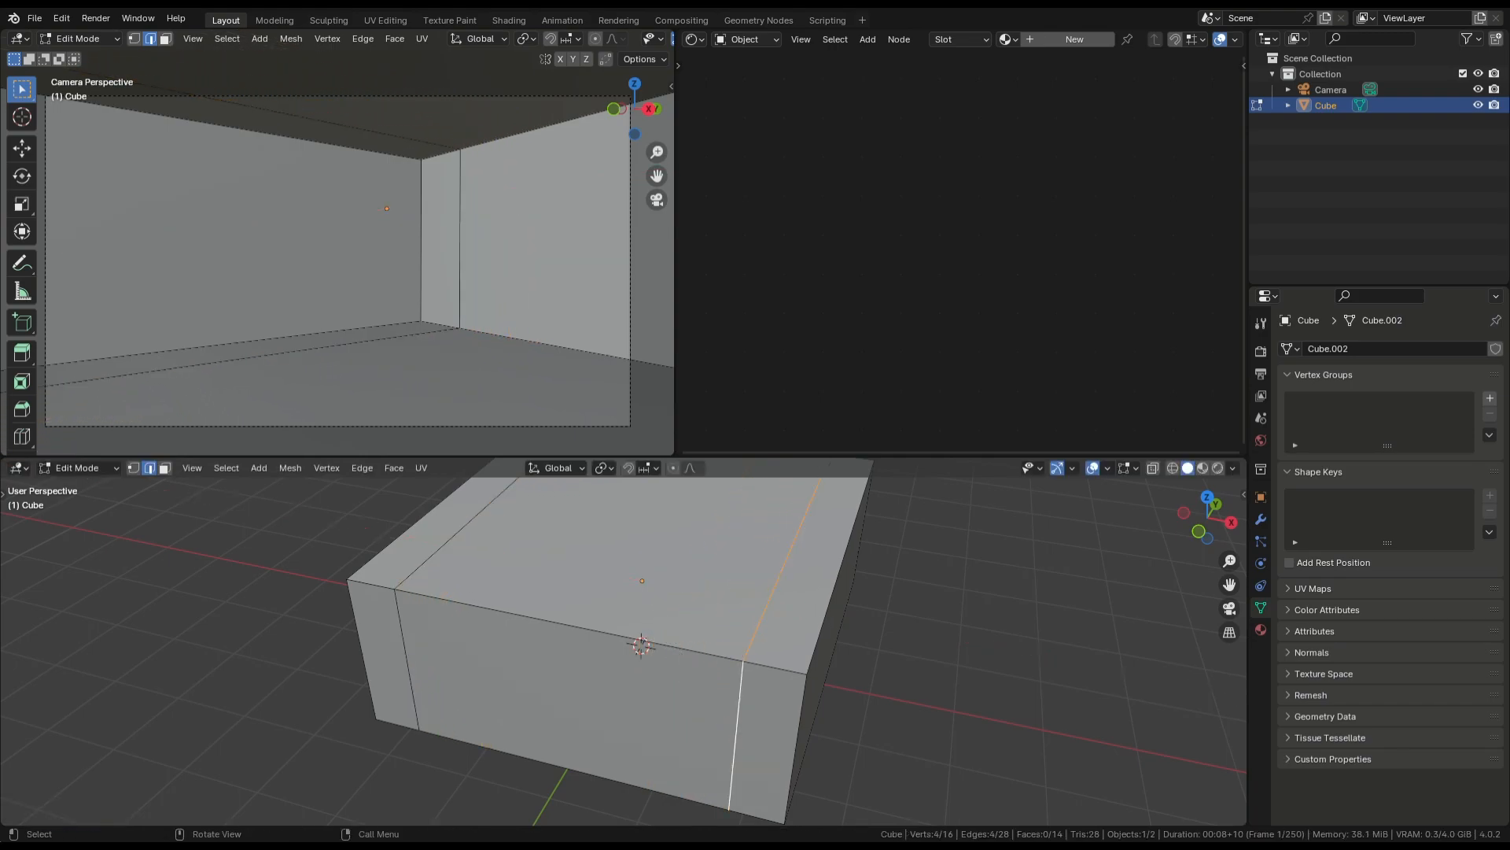
{"action": "key", "text": "g"}
{"action": "key", "text": "x"}
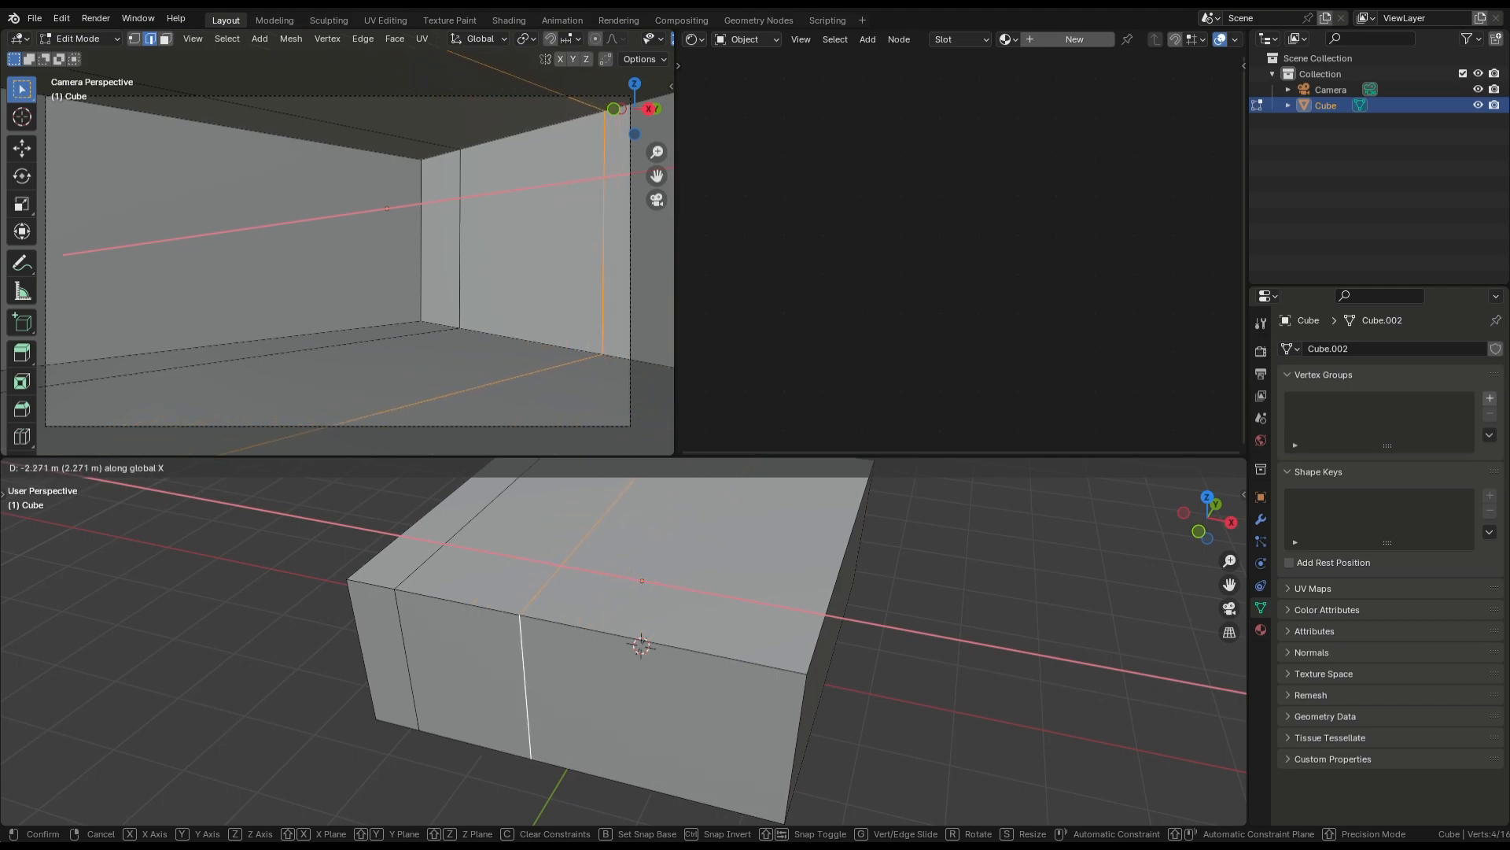
{"action": "key", "text": "Return"}
{"action": "key", "text": "alt+a"}
Hide the toolbar and the viewport overlays in the camera view
{"action": "middle_click_drag", "start_coordinate": [669, 669], "coordinate": [622, 657]}
{"action": "scroll", "coordinate": [629, 626], "scroll_direction": "up", "scroll_amount": 2}
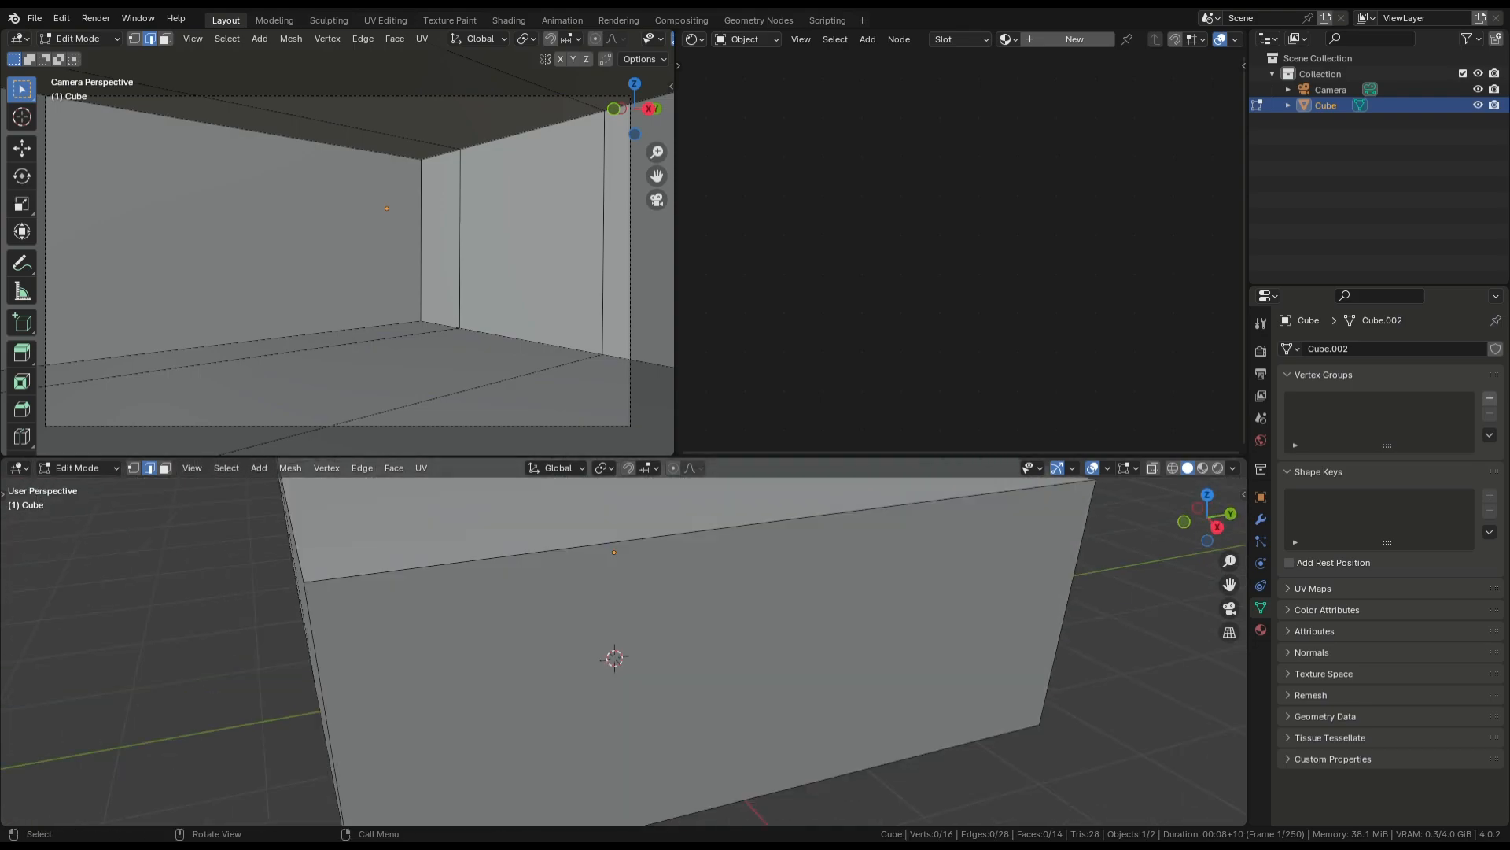
{"action": "left_click", "coordinate": [331, 123]}
{"action": "key", "text": "t"}
{"action": "key", "text": "n"}
{"action": "key", "text": "n"}
{"action": "scroll", "coordinate": [336, 38], "scroll_direction": "down", "scroll_amount": 2}
{"action": "key", "text": "shift+alt+z"}
{"action": "key", "text": "n"}
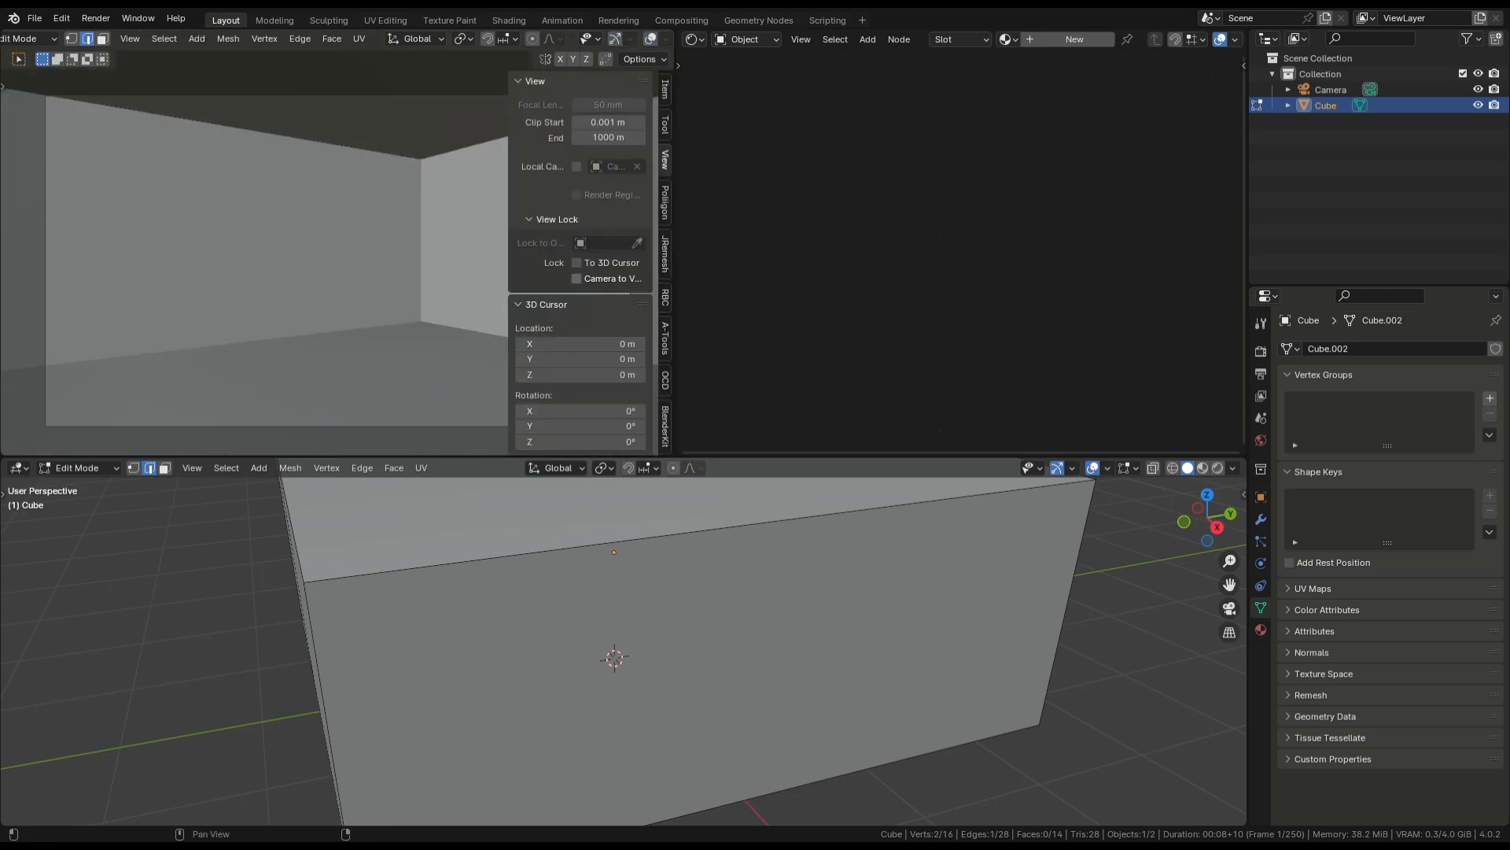
{"action": "key", "text": "n"}
Examine the room's interior and its new edge loops in the large perspective viewport
{"action": "middle_click_drag", "start_coordinate": [621, 645], "coordinate": [718, 726]}
{"action": "middle_click_drag", "start_coordinate": [692, 653], "coordinate": [622, 655]}
{"action": "scroll", "coordinate": [712, 633], "scroll_direction": "up", "scroll_amount": 3}
{"action": "scroll", "coordinate": [637, 660], "scroll_direction": "up", "scroll_amount": 3}
{"action": "middle_click_drag", "start_coordinate": [622, 655], "coordinate": [648, 613], "text": "shift"}
{"action": "scroll", "coordinate": [657, 677], "scroll_direction": "down", "scroll_amount": 4}
{"action": "scroll", "coordinate": [623, 618], "scroll_direction": "up", "scroll_amount": 4}
{"action": "scroll", "coordinate": [623, 629], "scroll_direction": "down", "scroll_amount": 3}
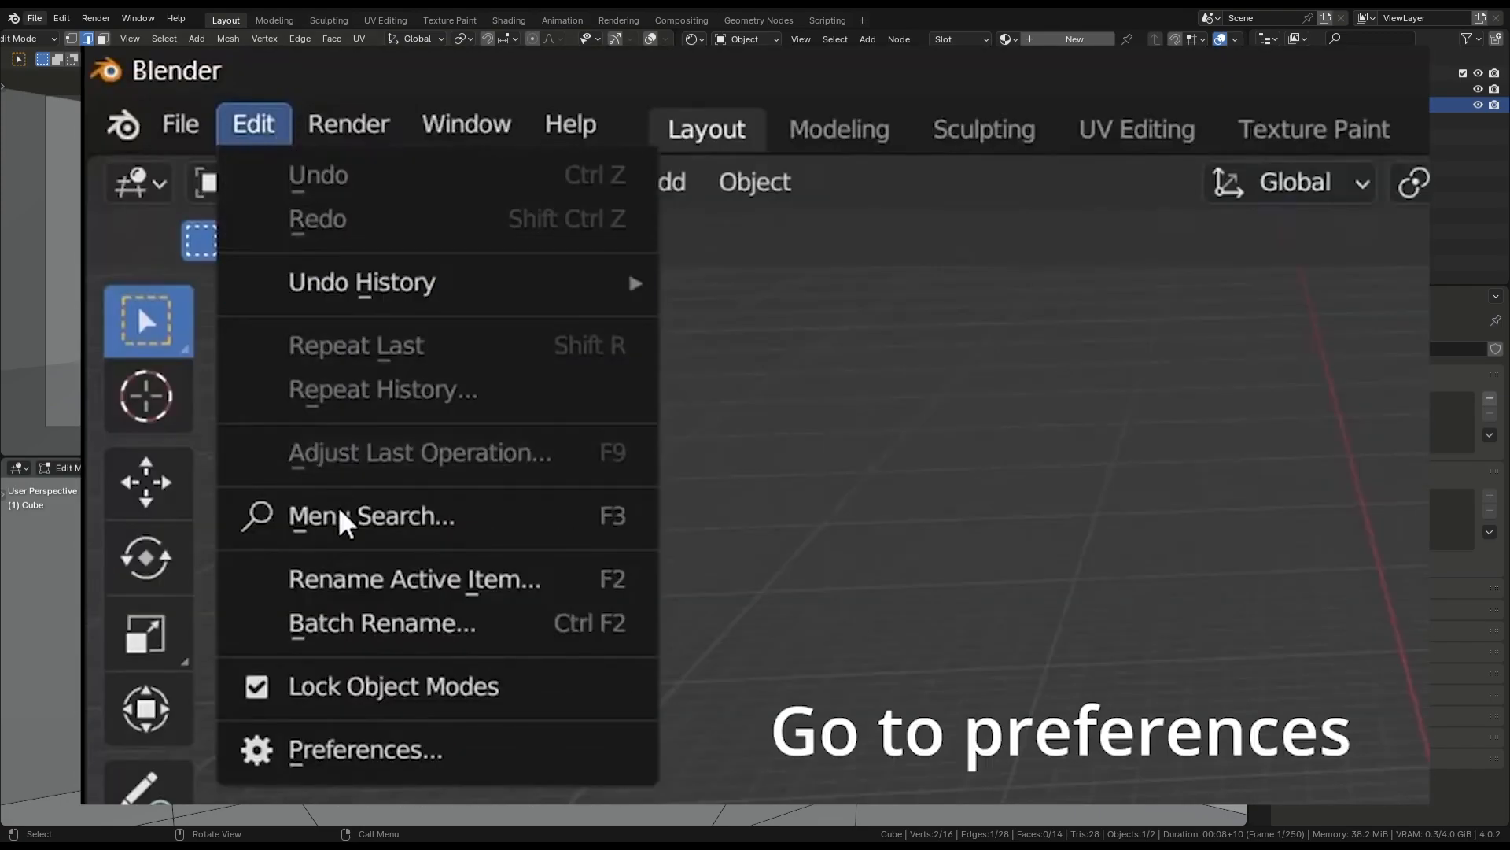
Install the BlenderKit add-on from blenderkit-v3.5.1.230222 (1).zip in the Downloads folder through the preferences
{"action": "left_click", "coordinate": [62, 19]}
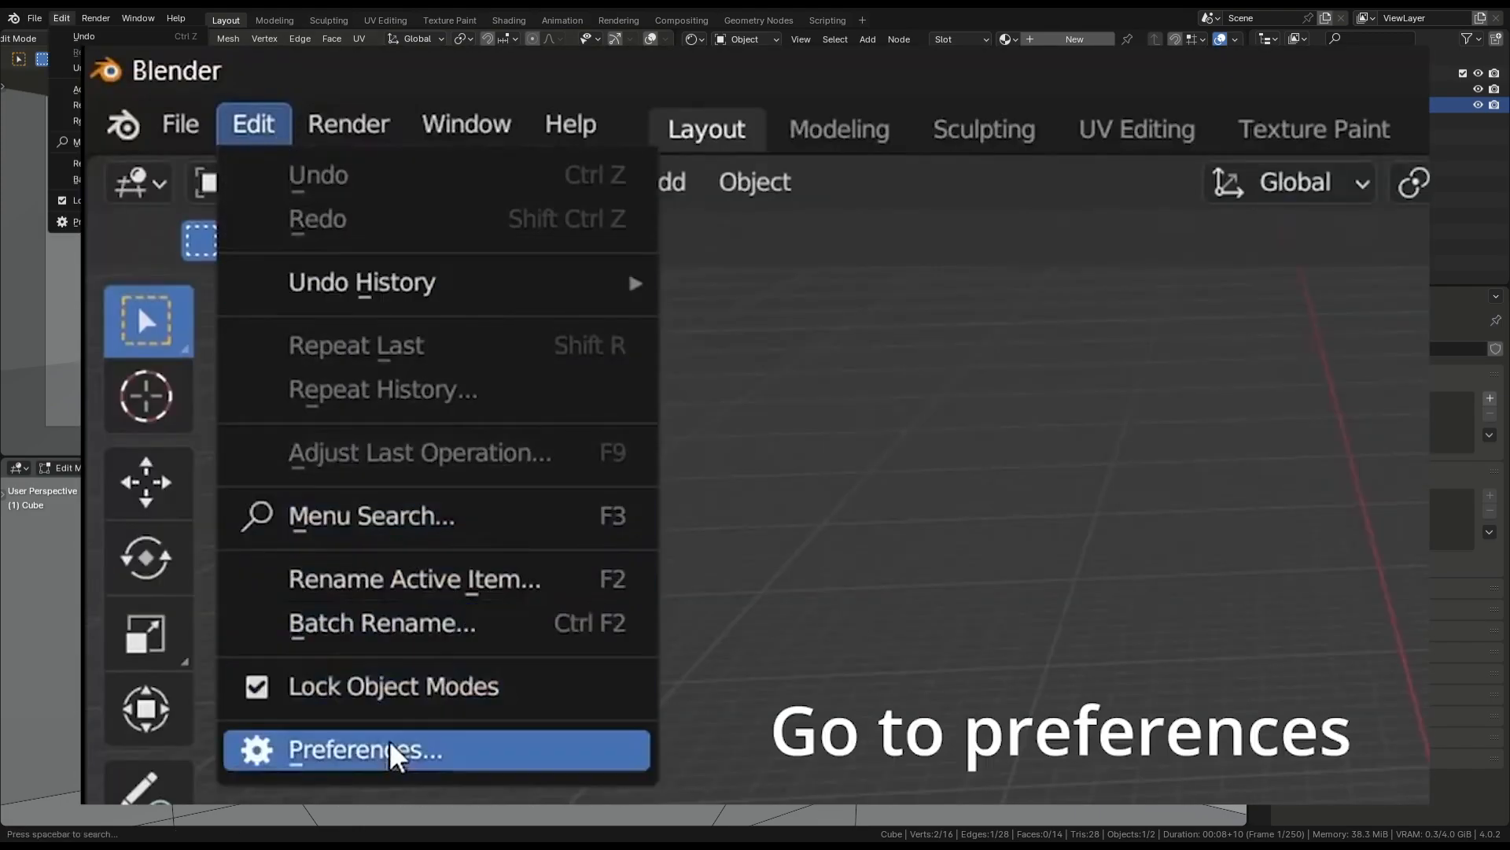
{"action": "left_click", "coordinate": [384, 743]}
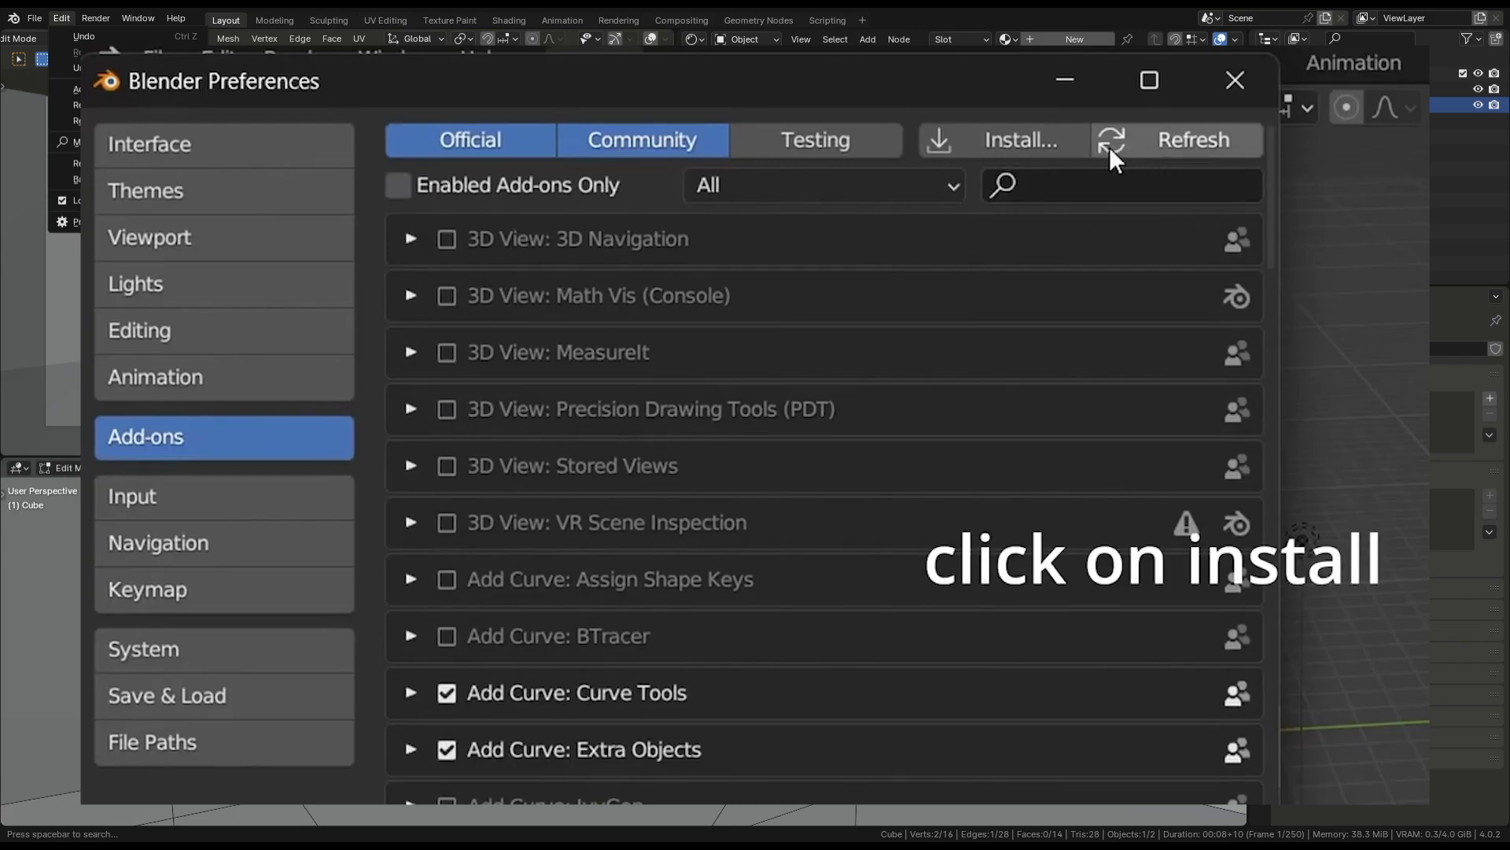
{"action": "left_click", "coordinate": [1021, 141]}
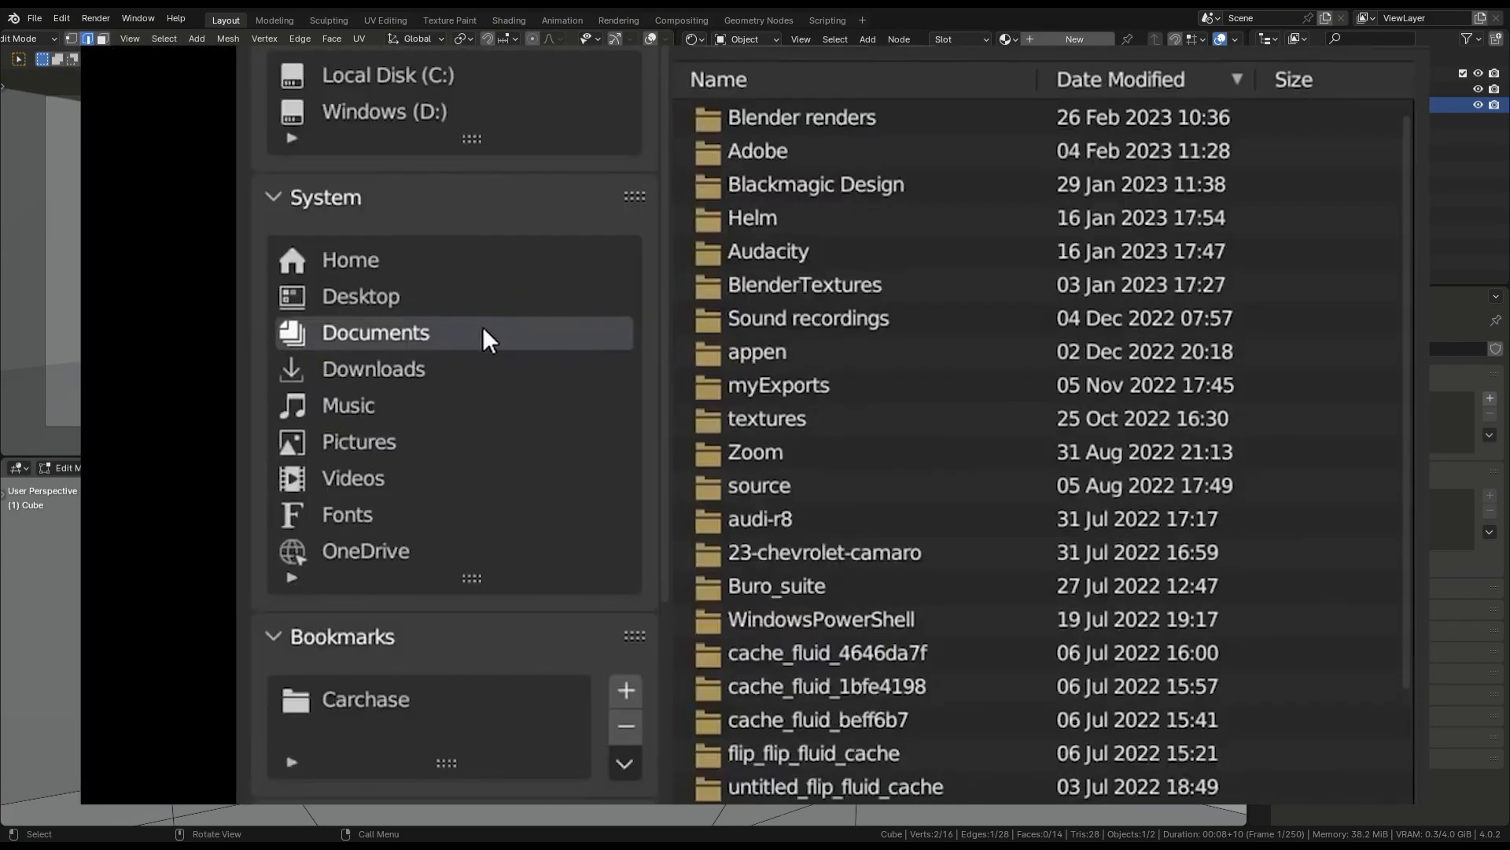
{"action": "left_click", "coordinate": [457, 377]}
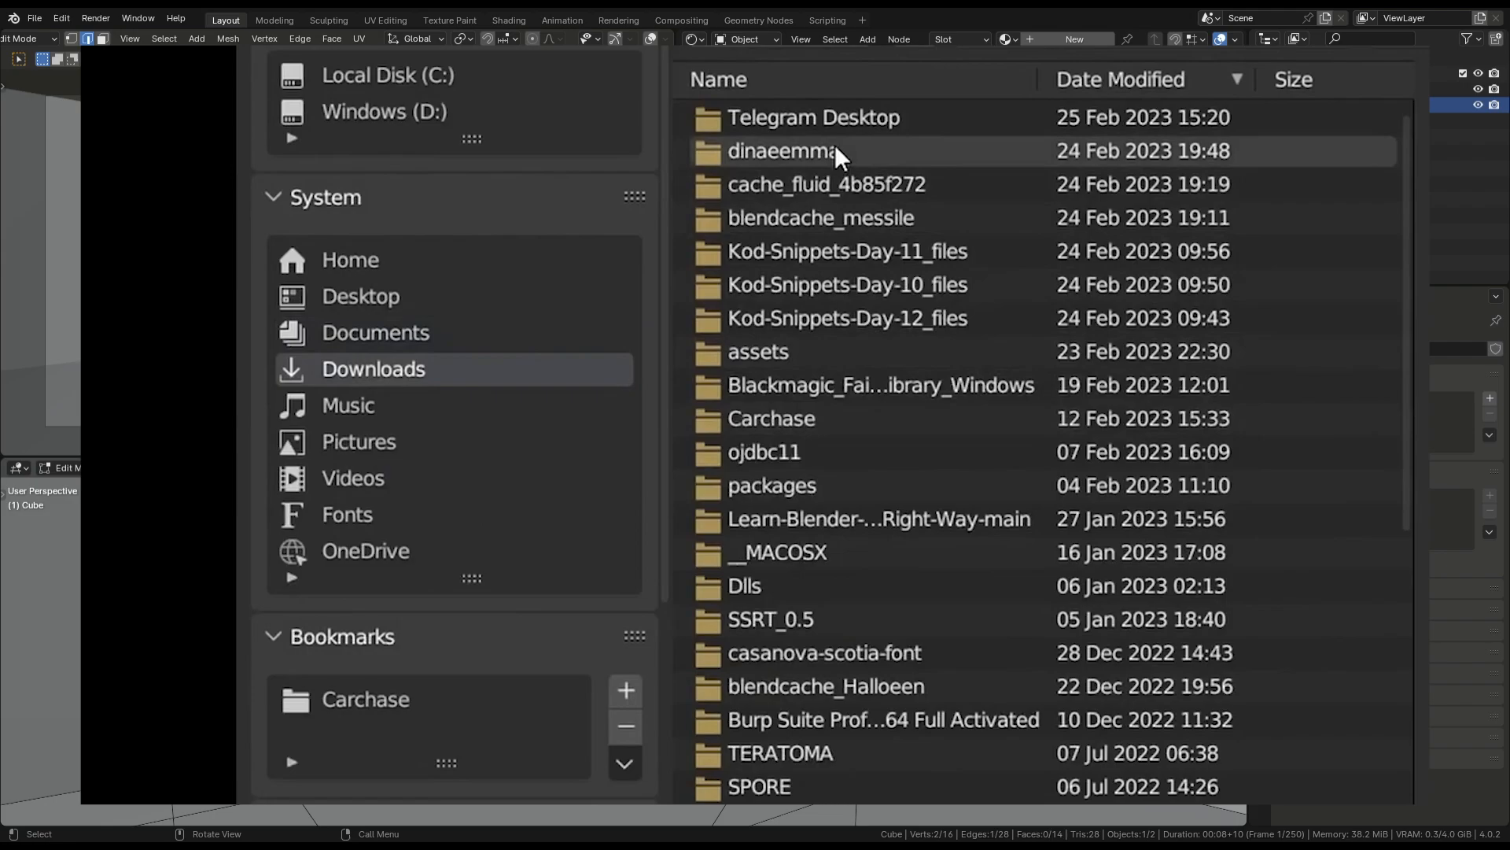
{"action": "scroll", "coordinate": [834, 149], "scroll_direction": "down", "scroll_amount": 5}
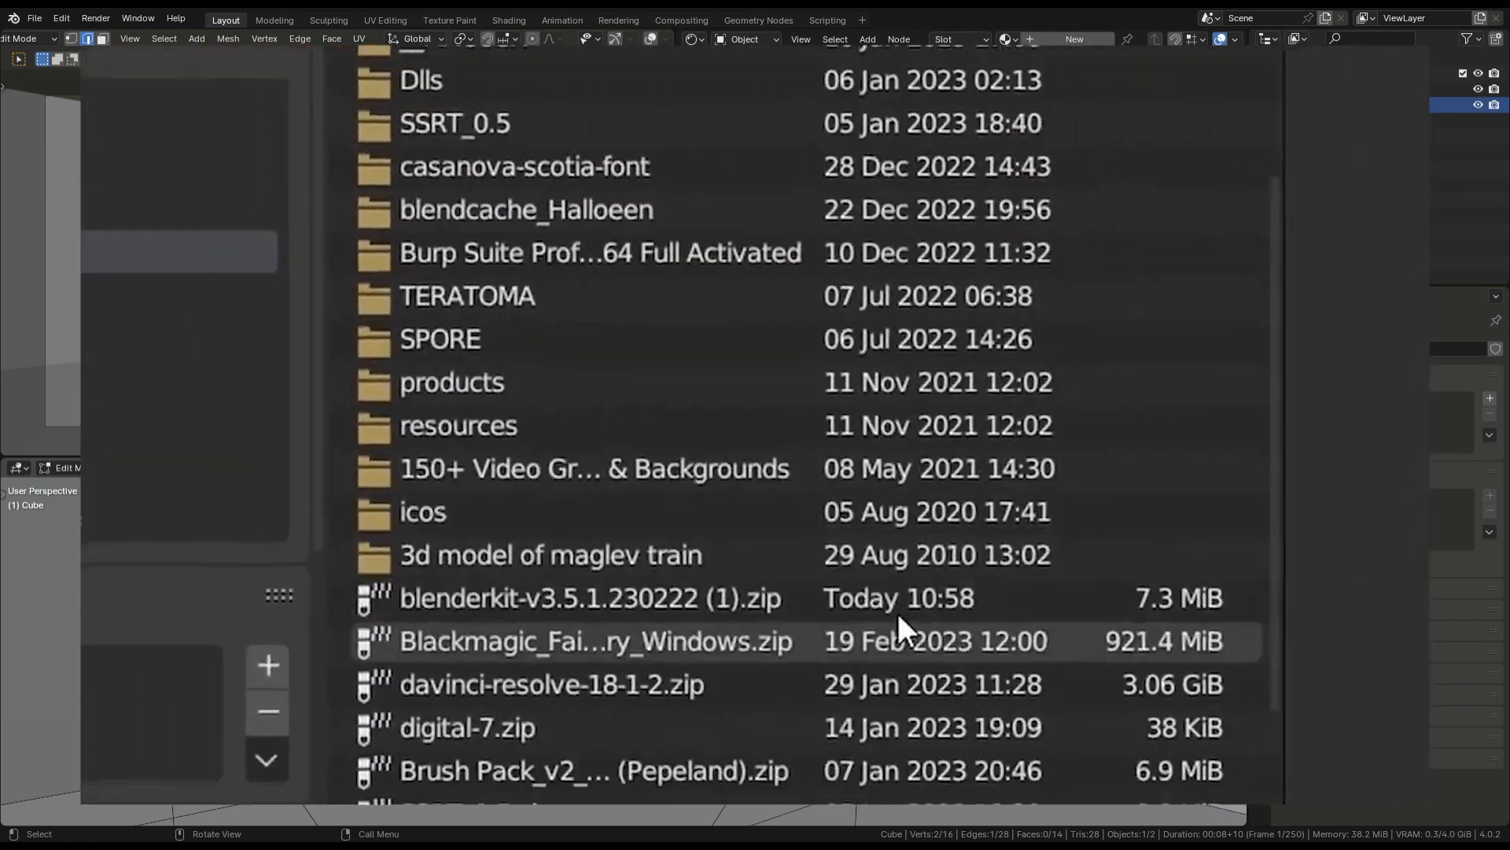
{"action": "left_click", "coordinate": [798, 567]}
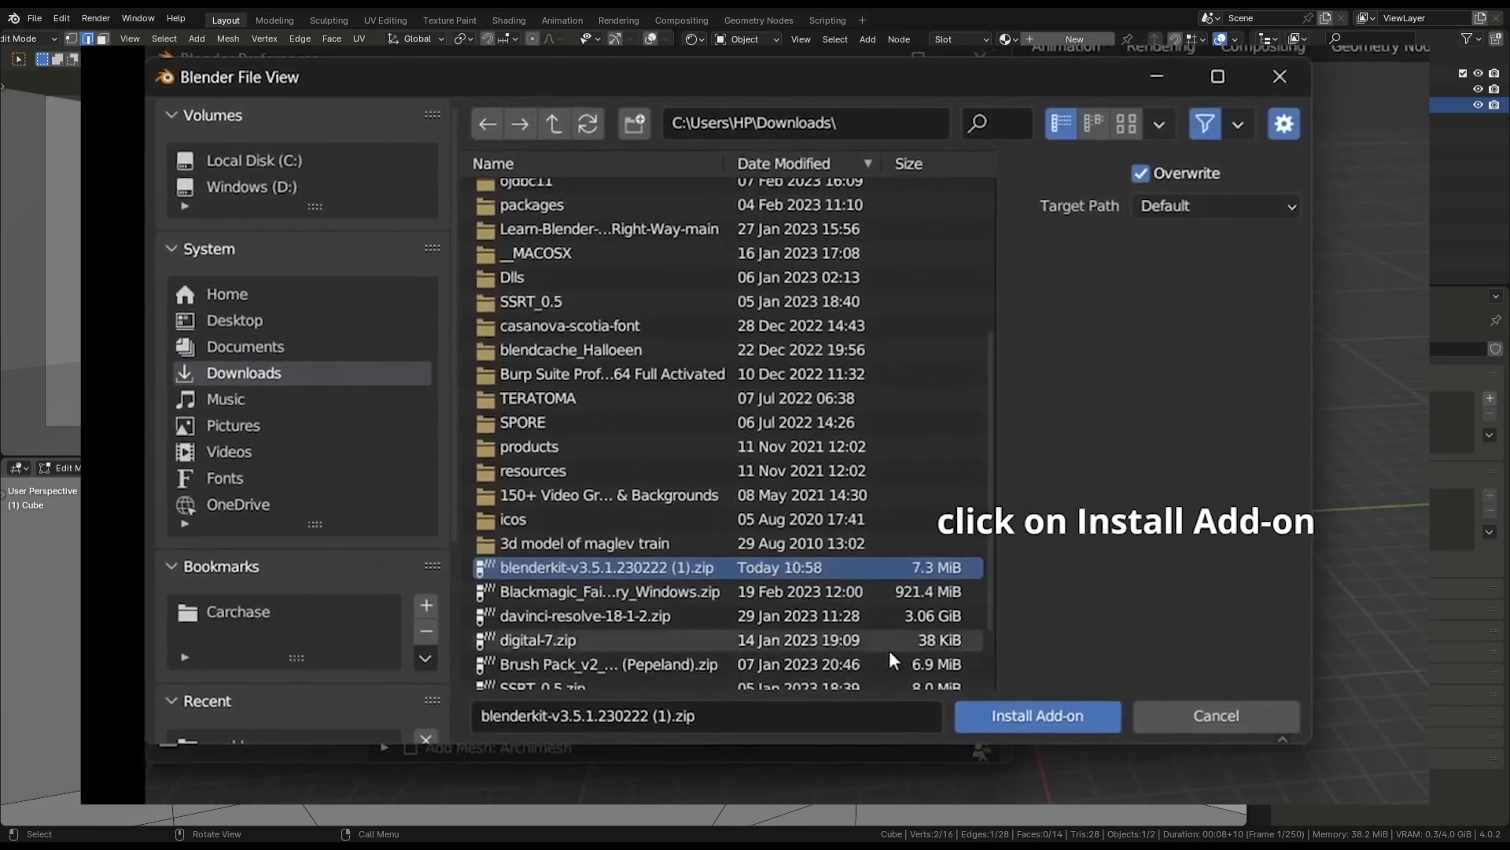
{"action": "left_click", "coordinate": [1029, 711]}
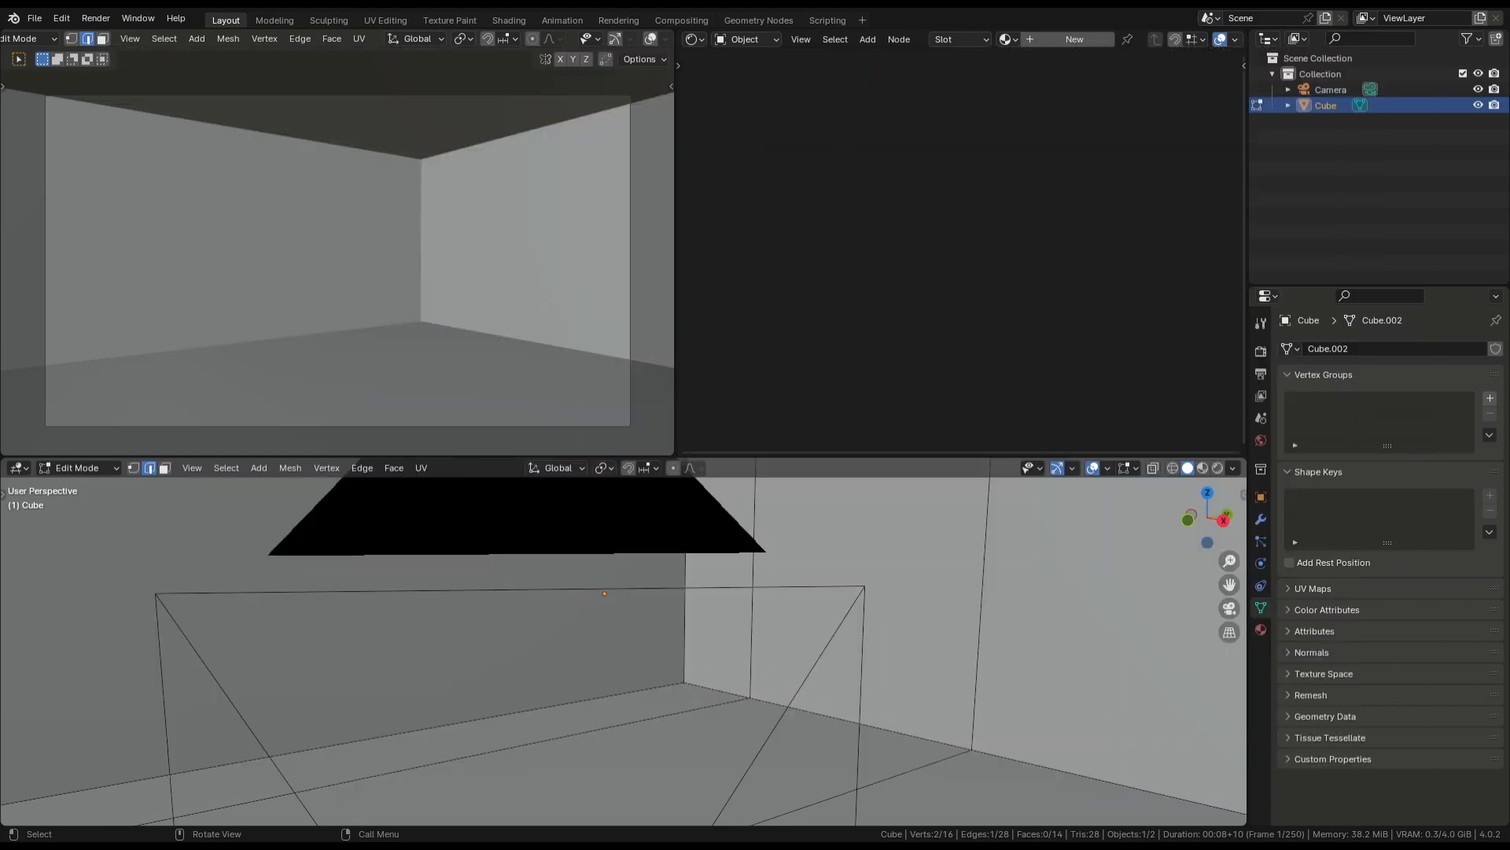
Return the room box to Object Mode and inspect the interior around the camera from outside and inside
{"action": "key", "text": "Tab"}
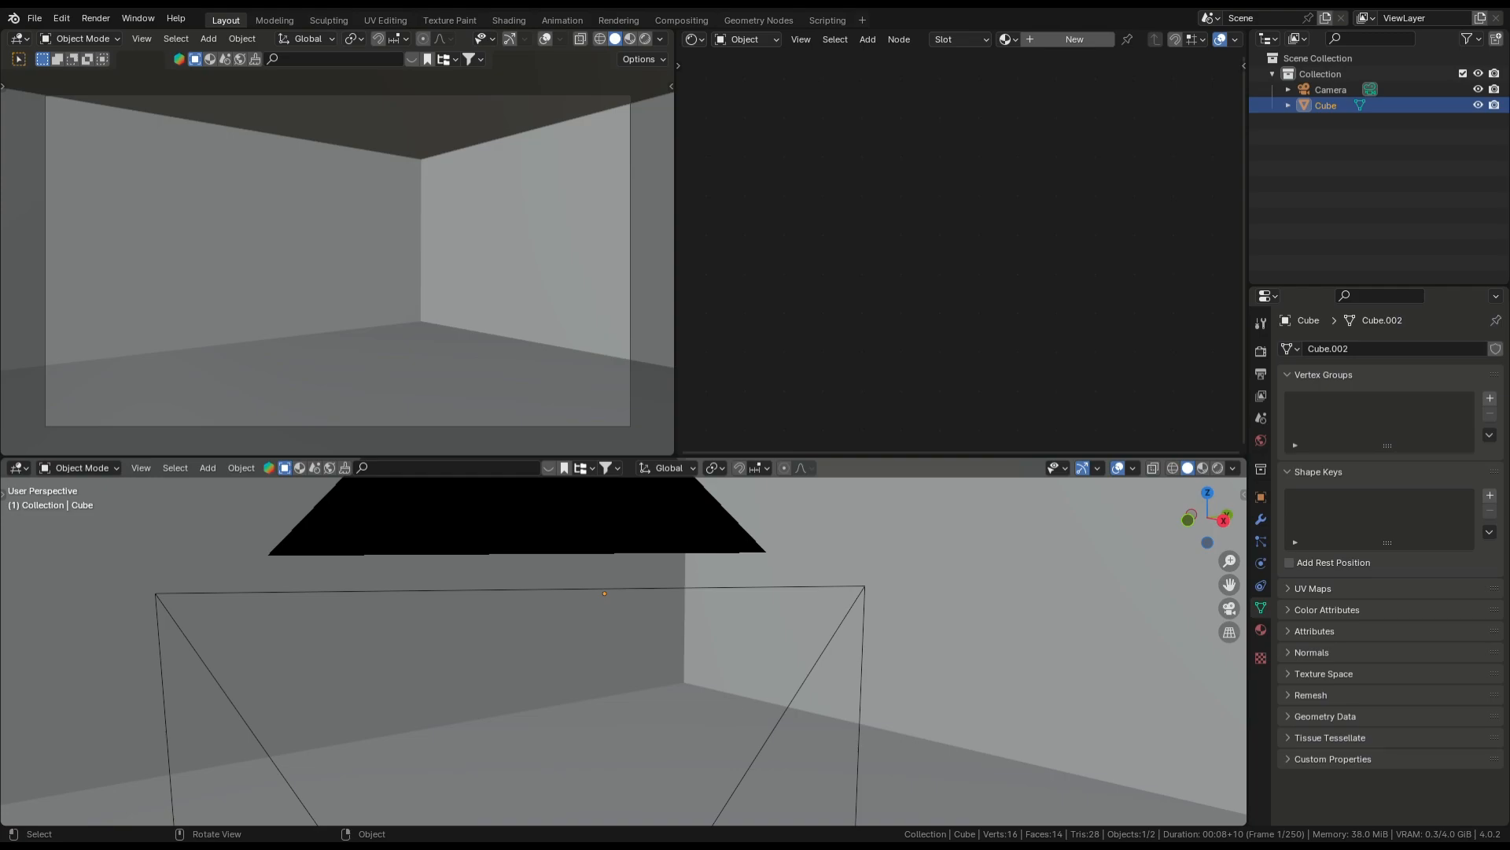
{"action": "scroll", "coordinate": [623, 651], "scroll_direction": "down", "scroll_amount": 3}
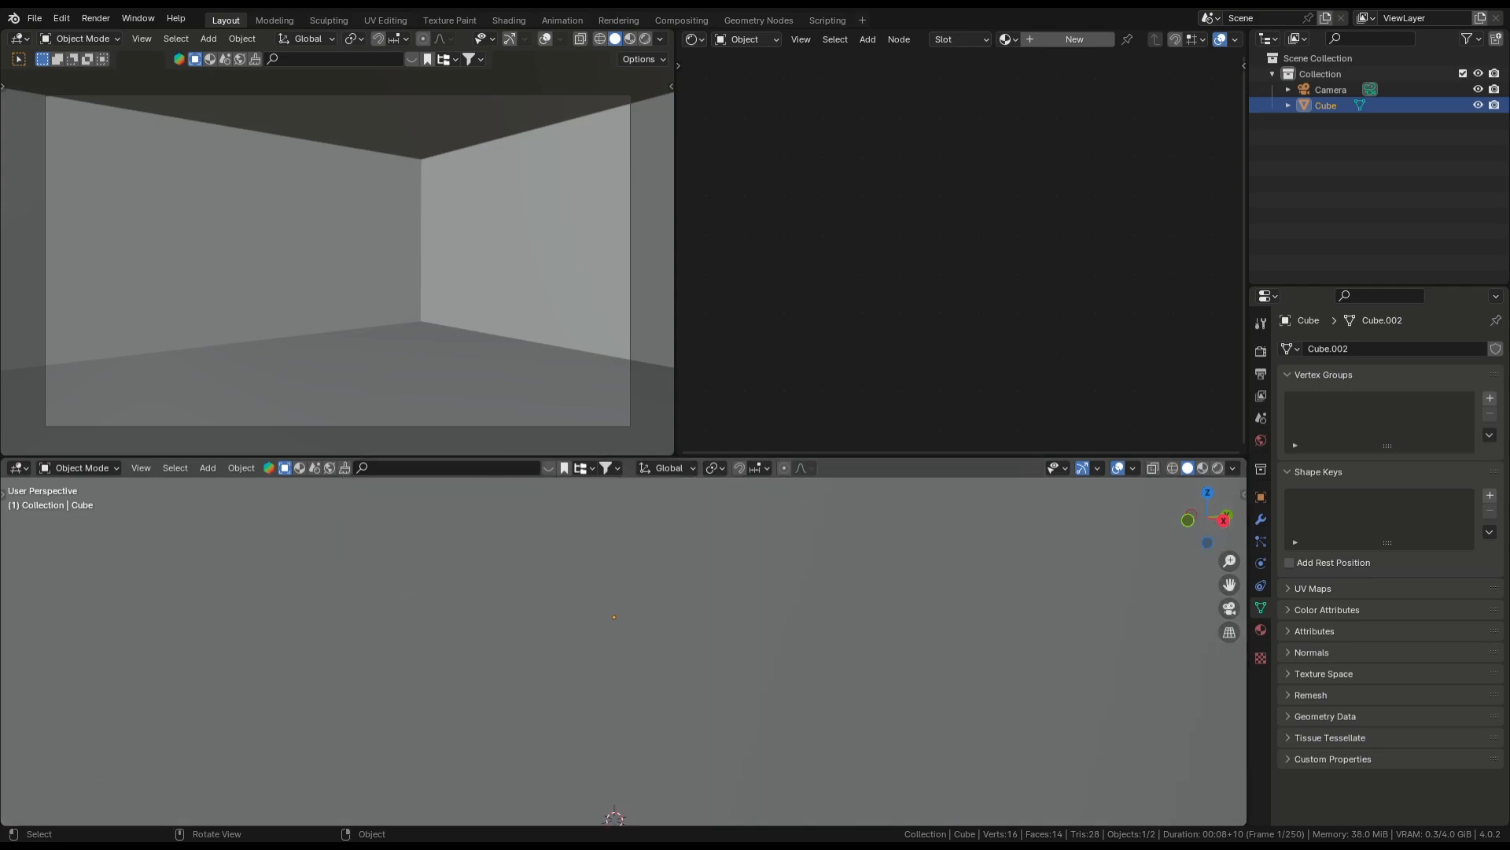
{"action": "middle_click_drag", "start_coordinate": [623, 651], "coordinate": [517, 690]}
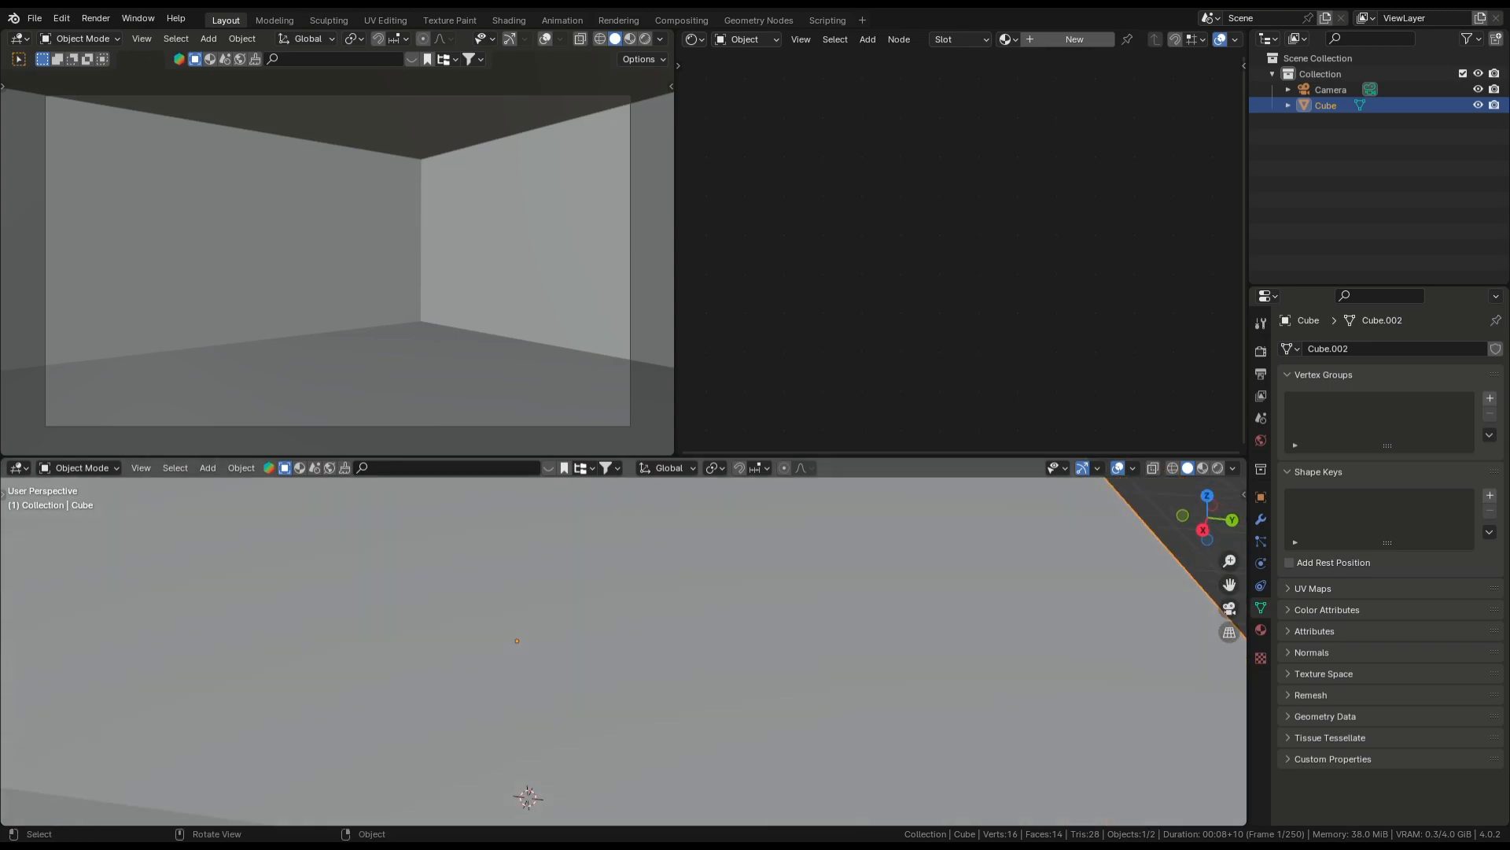
{"action": "middle_click_drag", "start_coordinate": [623, 652], "coordinate": [609, 731]}
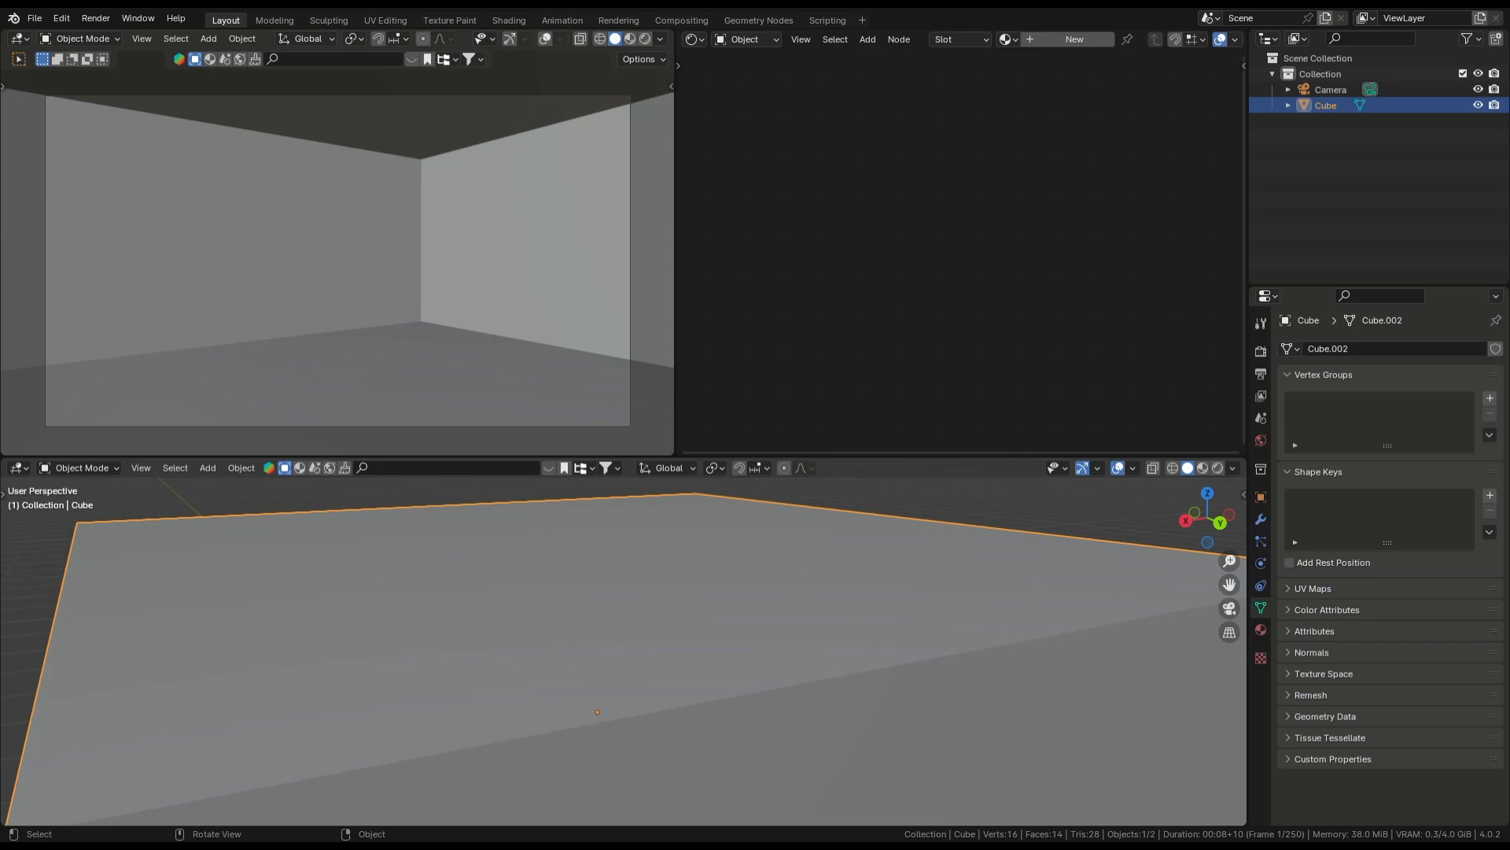
{"action": "middle_click_drag", "start_coordinate": [597, 712], "coordinate": [549, 556], "text": "shift"}
{"action": "scroll", "coordinate": [621, 614], "scroll_direction": "up", "scroll_amount": 4}
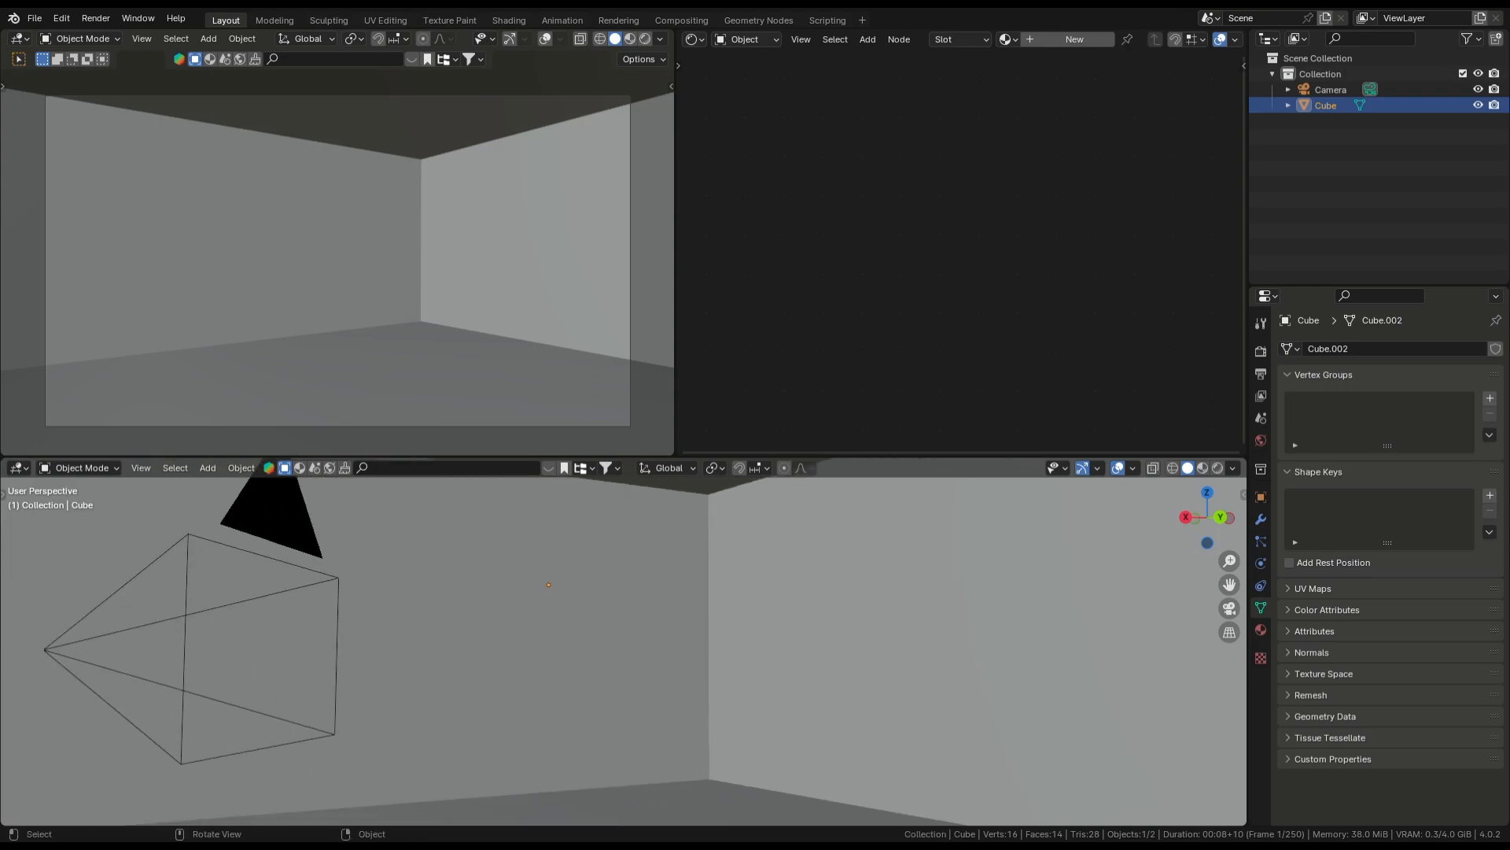
{"action": "scroll", "coordinate": [549, 584], "scroll_direction": "down", "scroll_amount": 1}
{"action": "middle_click_drag", "start_coordinate": [549, 585], "coordinate": [417, 529]}
{"action": "scroll", "coordinate": [692, 644], "scroll_direction": "down", "scroll_amount": 5}
{"action": "scroll", "coordinate": [582, 586], "scroll_direction": "up", "scroll_amount": 5}
{"action": "key", "text": "Tab"}
{"action": "scroll", "coordinate": [441, 551], "scroll_direction": "up", "scroll_amount": 1}
{"action": "middle_click_drag", "start_coordinate": [472, 582], "coordinate": [444, 720], "text": "shift"}
{"action": "scroll", "coordinate": [378, 542], "scroll_direction": "down", "scroll_amount": 2}
{"action": "scroll", "coordinate": [622, 612], "scroll_direction": "down", "scroll_amount": 2}
{"action": "scroll", "coordinate": [472, 630], "scroll_direction": "up", "scroll_amount": 2}
{"action": "key", "text": "Tab"}
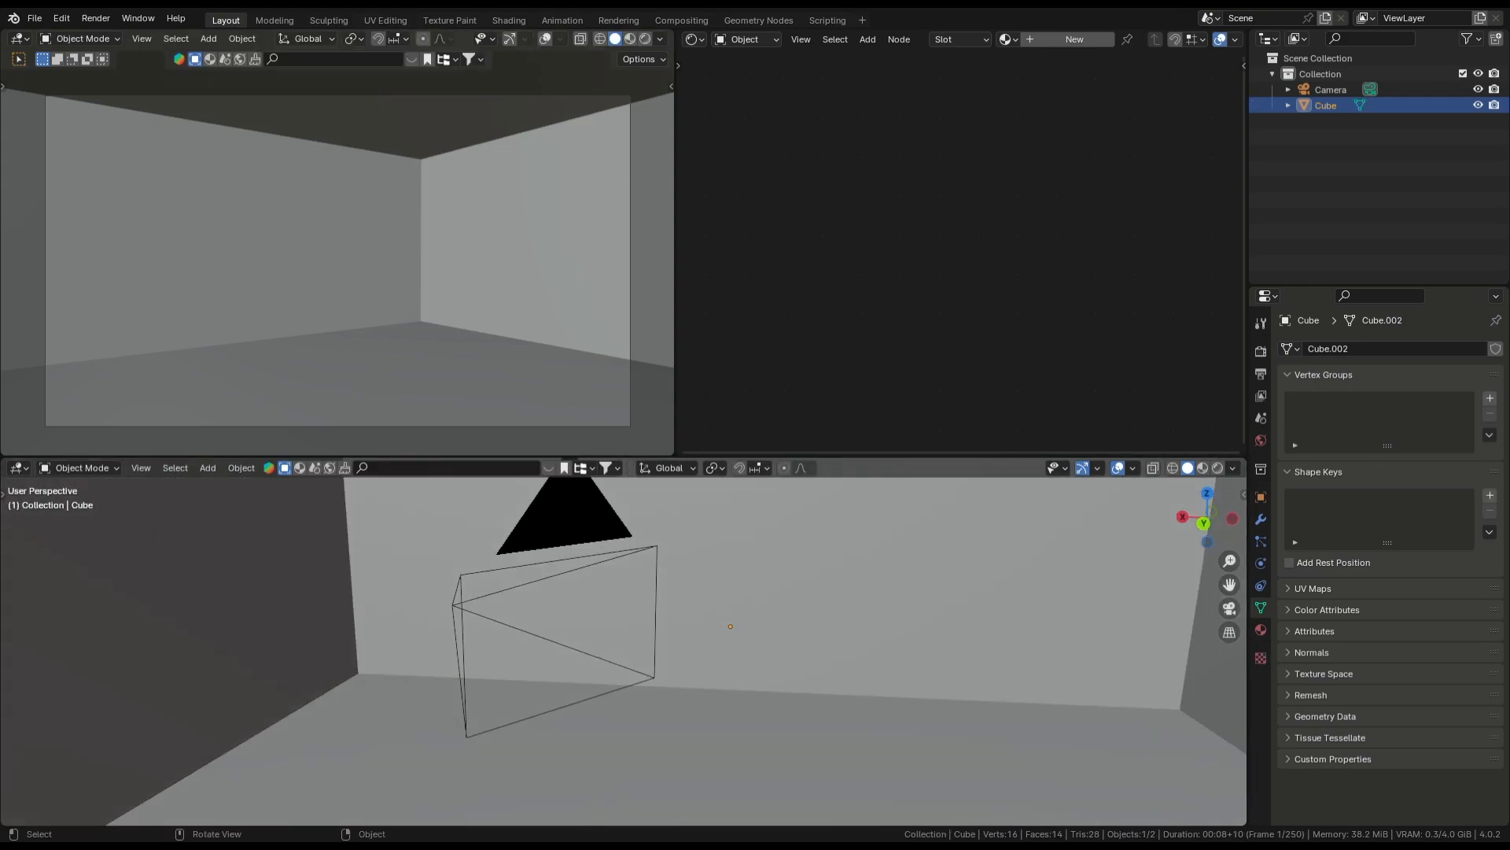
Set the camera's viewport display size to 0.33 m and its passepartout opacity to 1.000
{"action": "left_click", "coordinate": [465, 715]}
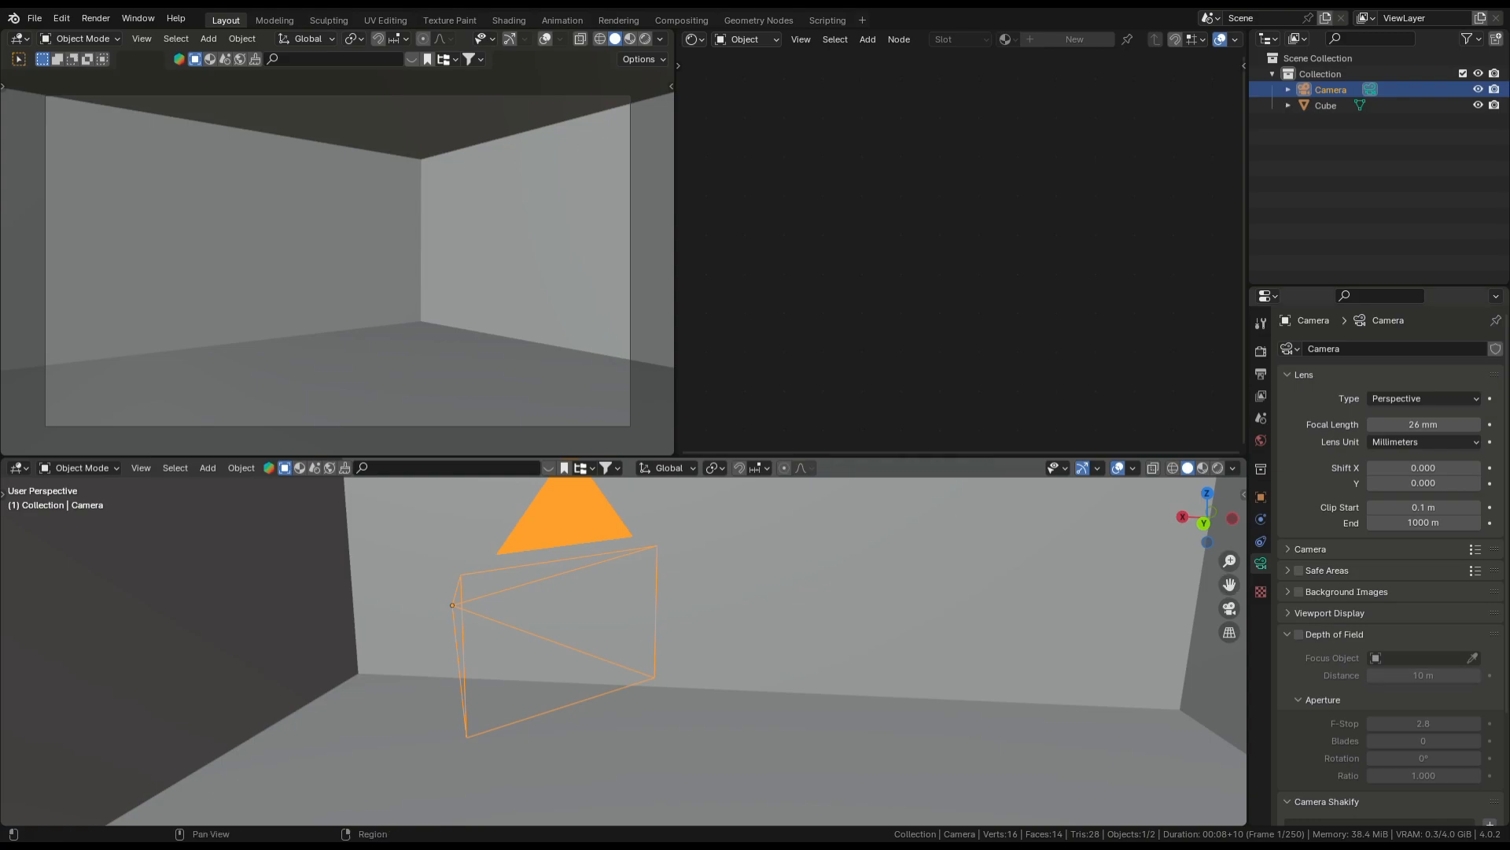
{"action": "left_click", "coordinate": [1329, 613]}
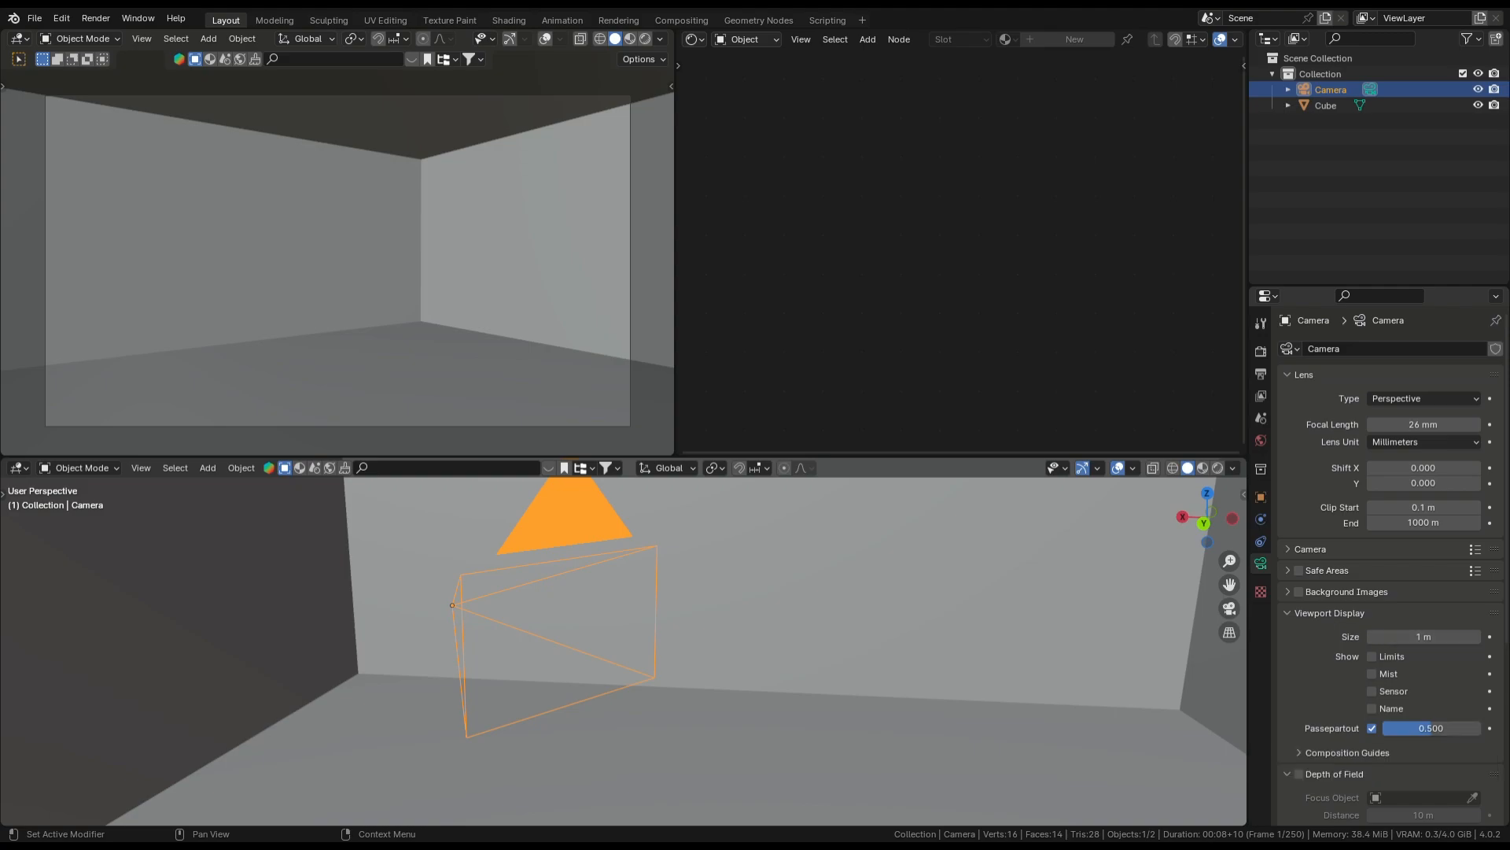
{"action": "left_click_drag", "start_coordinate": [1431, 636], "coordinate": [1375, 636]}
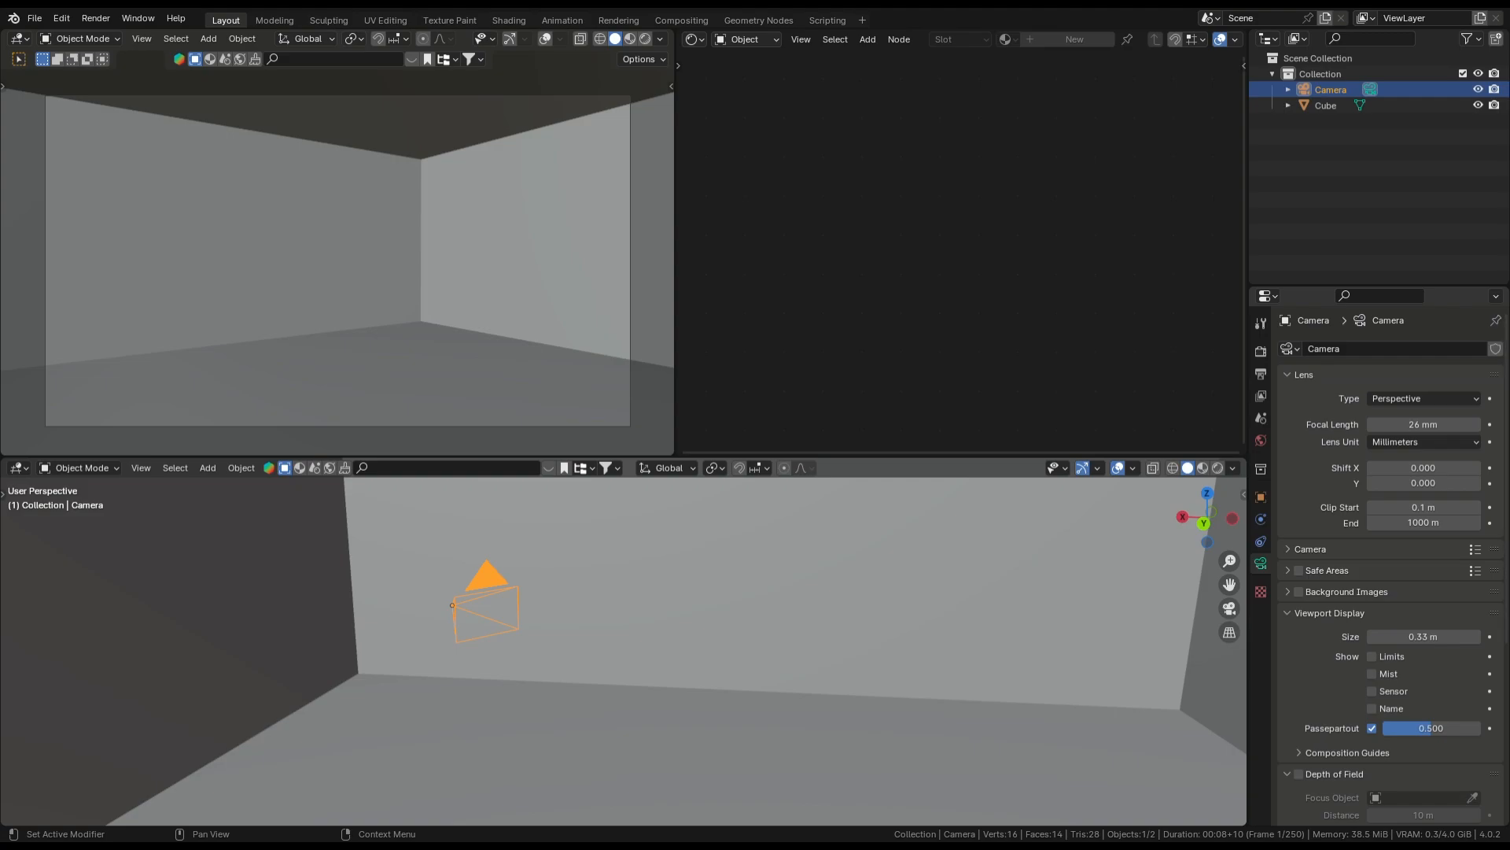
{"action": "left_click_drag", "start_coordinate": [1432, 728], "coordinate": [1482, 728]}
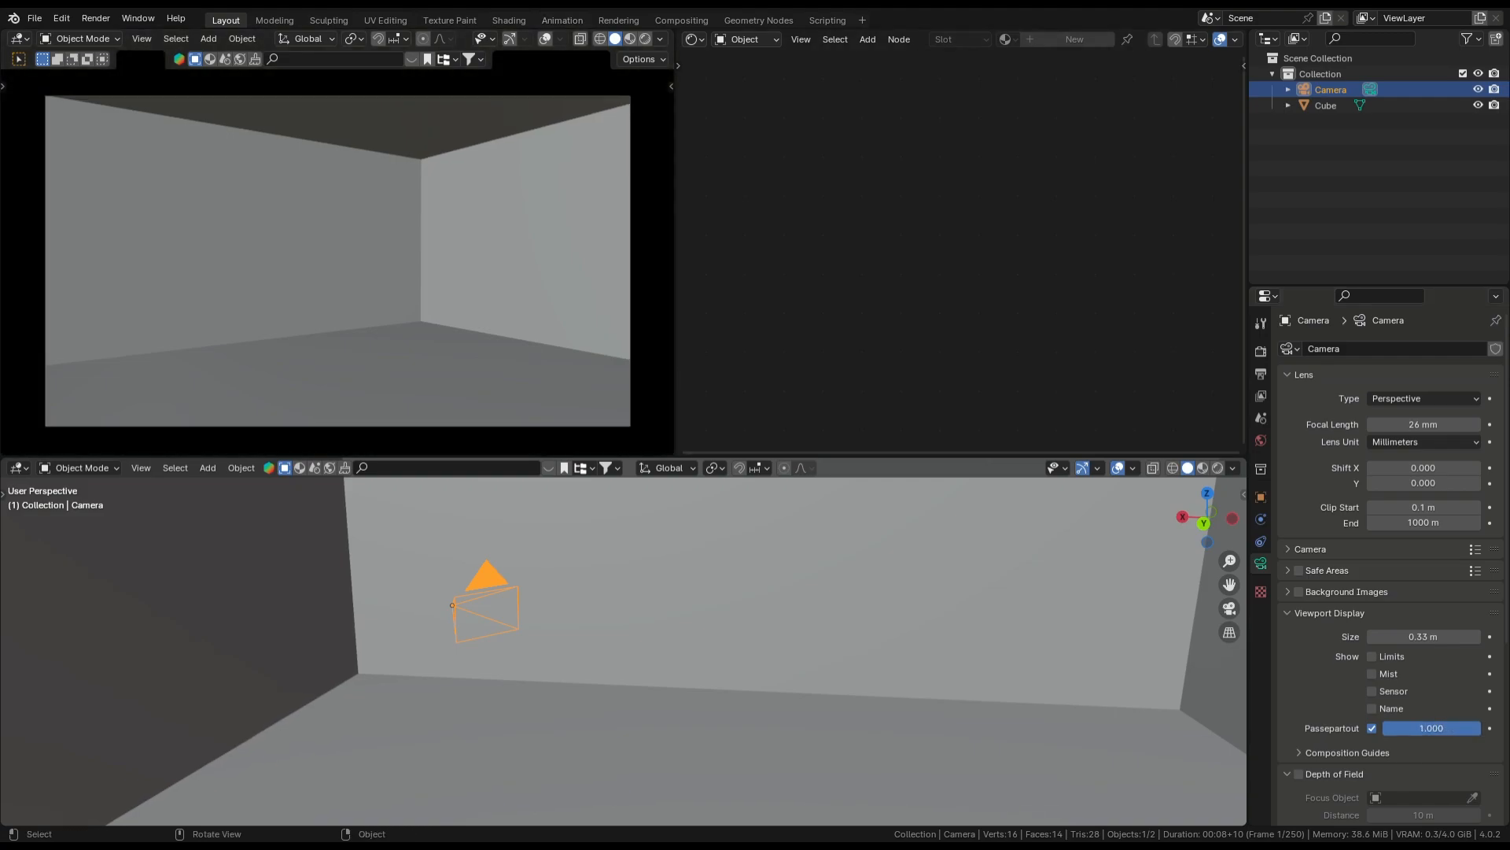
{"action": "scroll", "coordinate": [338, 252], "scroll_direction": "up", "scroll_amount": 2}
{"action": "middle_click_drag", "start_coordinate": [338, 252], "coordinate": [338, 285], "text": "ctrl"}
Select the room box and enter its Edit Mode with face selection active
{"action": "middle_click_drag", "start_coordinate": [622, 653], "coordinate": [913, 655]}
{"action": "scroll", "coordinate": [826, 656], "scroll_direction": "down", "scroll_amount": 4}
{"action": "scroll", "coordinate": [912, 655], "scroll_direction": "up", "scroll_amount": 4}
{"action": "scroll", "coordinate": [708, 645], "scroll_direction": "up", "scroll_amount": 1}
{"action": "left_click", "coordinate": [708, 645]}
{"action": "key", "text": "Tab"}
{"action": "scroll", "coordinate": [708, 645], "scroll_direction": "down", "scroll_amount": 1}
{"action": "middle_click_drag", "start_coordinate": [708, 645], "coordinate": [672, 645]}
{"action": "scroll", "coordinate": [699, 648], "scroll_direction": "down", "scroll_amount": 1}
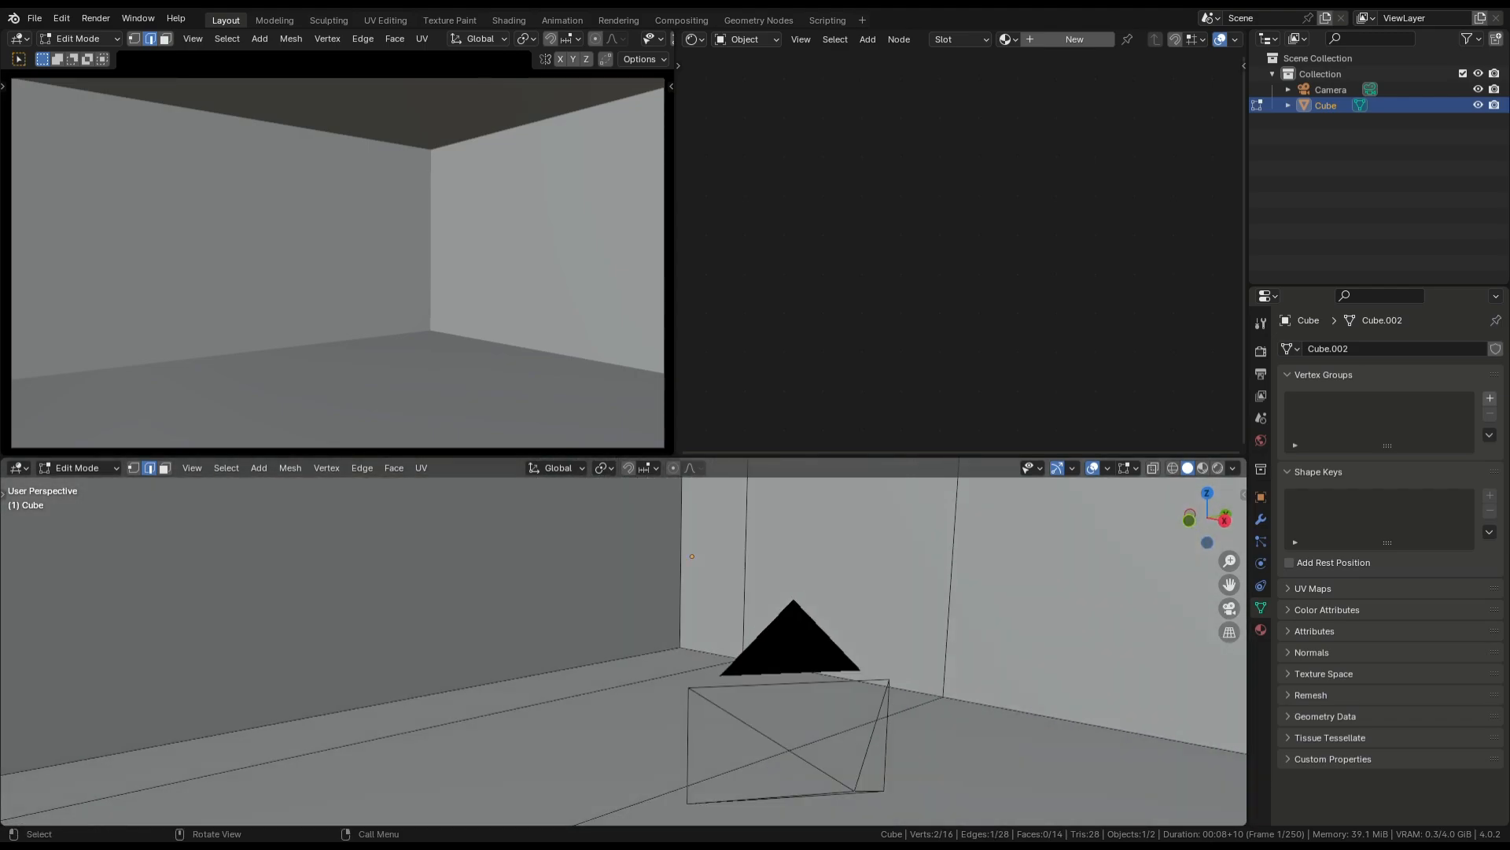
{"action": "key", "text": "3"}
Select the three floor faces of the room one by one
{"action": "left_click", "coordinate": [456, 706]}
{"action": "left_click", "coordinate": [529, 743], "text": "shift"}
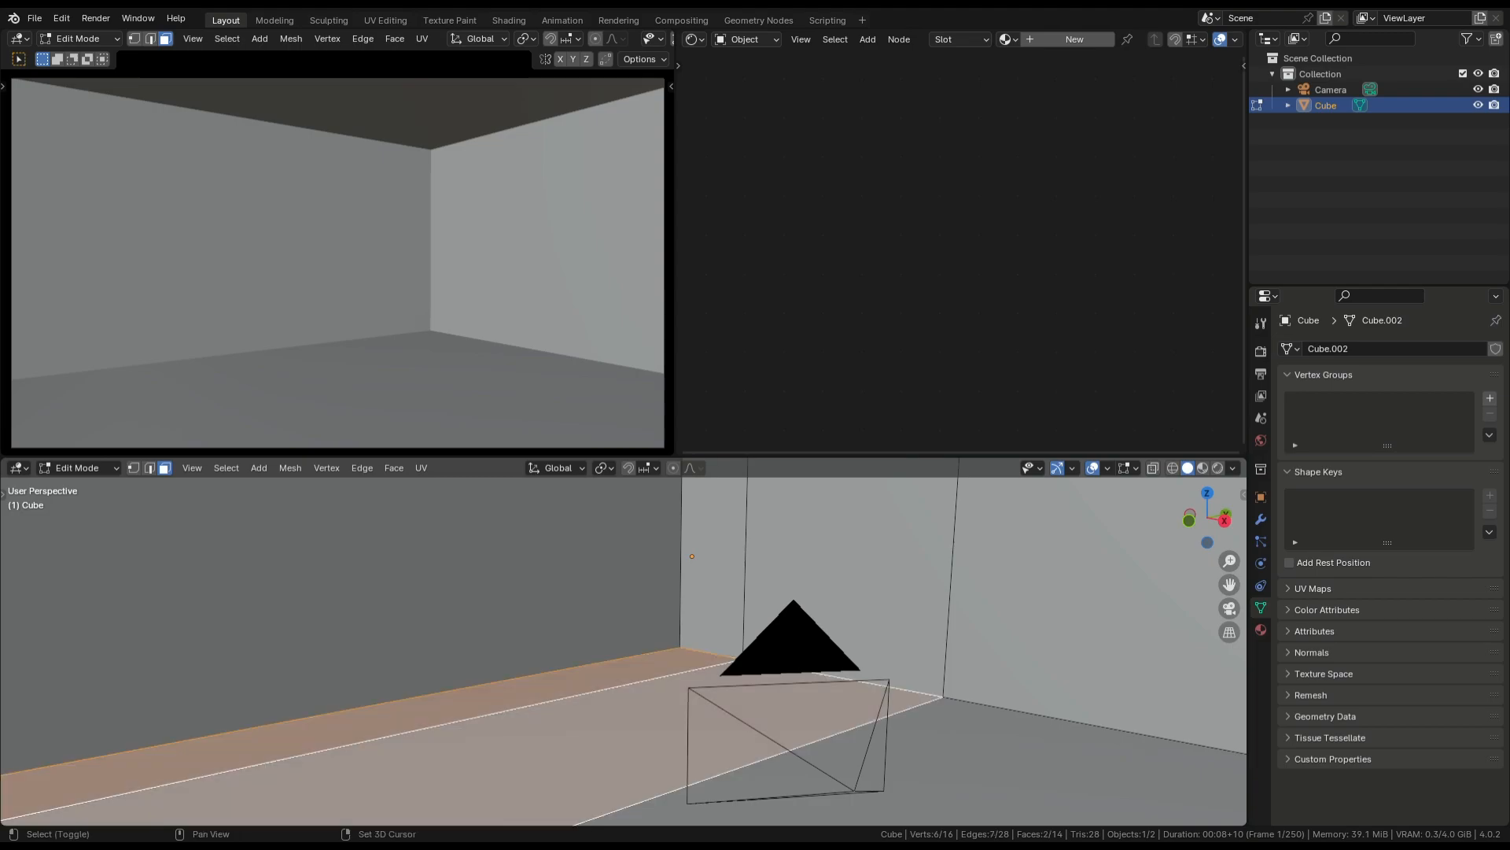
{"action": "left_click", "coordinate": [857, 780], "text": "shift"}
Switch the camera view's shading to Material Preview
{"action": "scroll", "coordinate": [650, 40], "scroll_direction": "down", "scroll_amount": 5}
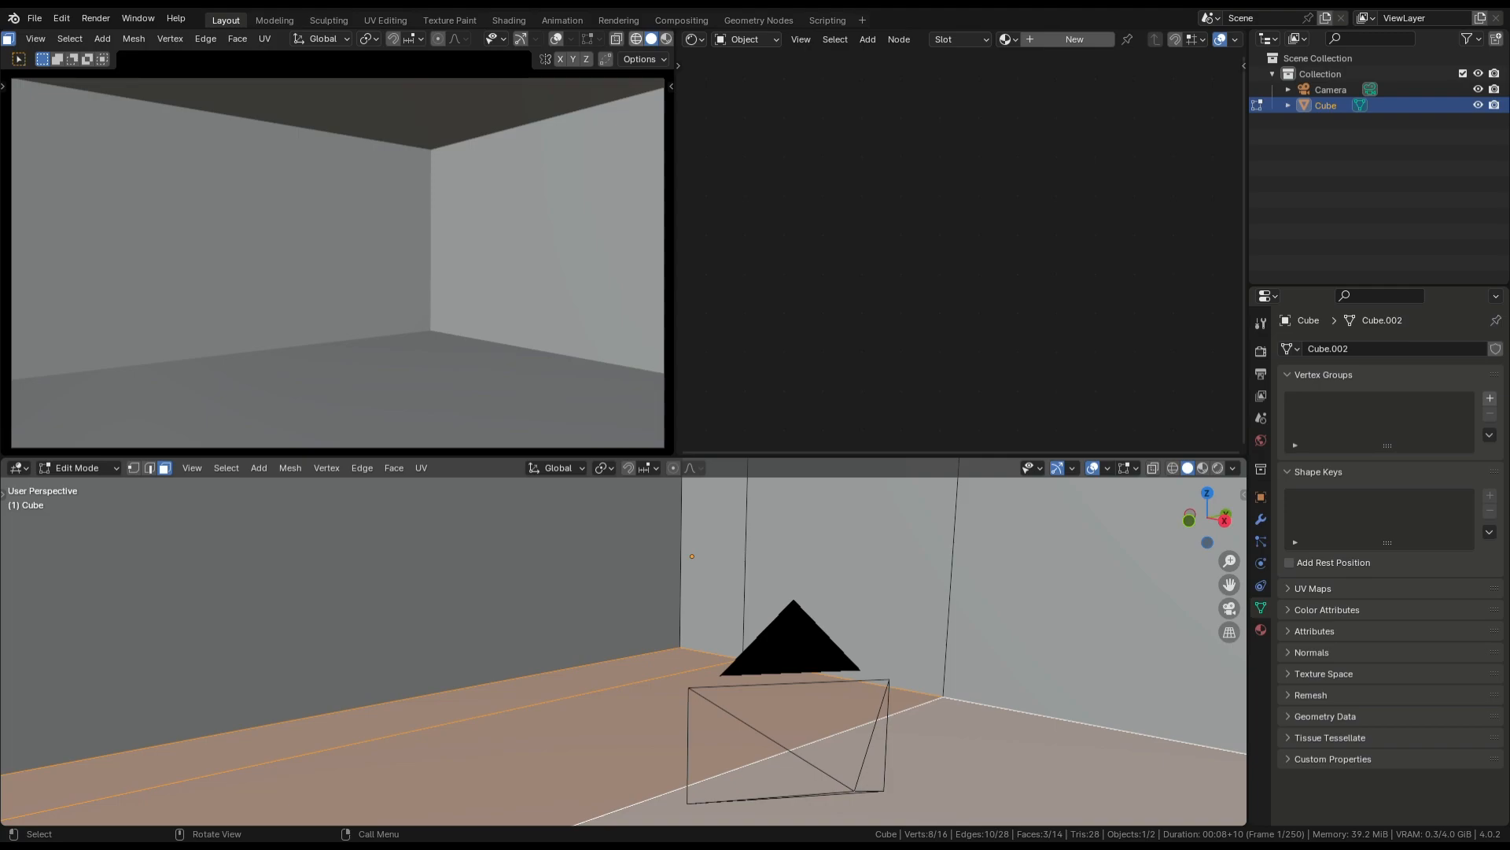
{"action": "scroll", "coordinate": [650, 40], "scroll_direction": "down", "scroll_amount": 1}
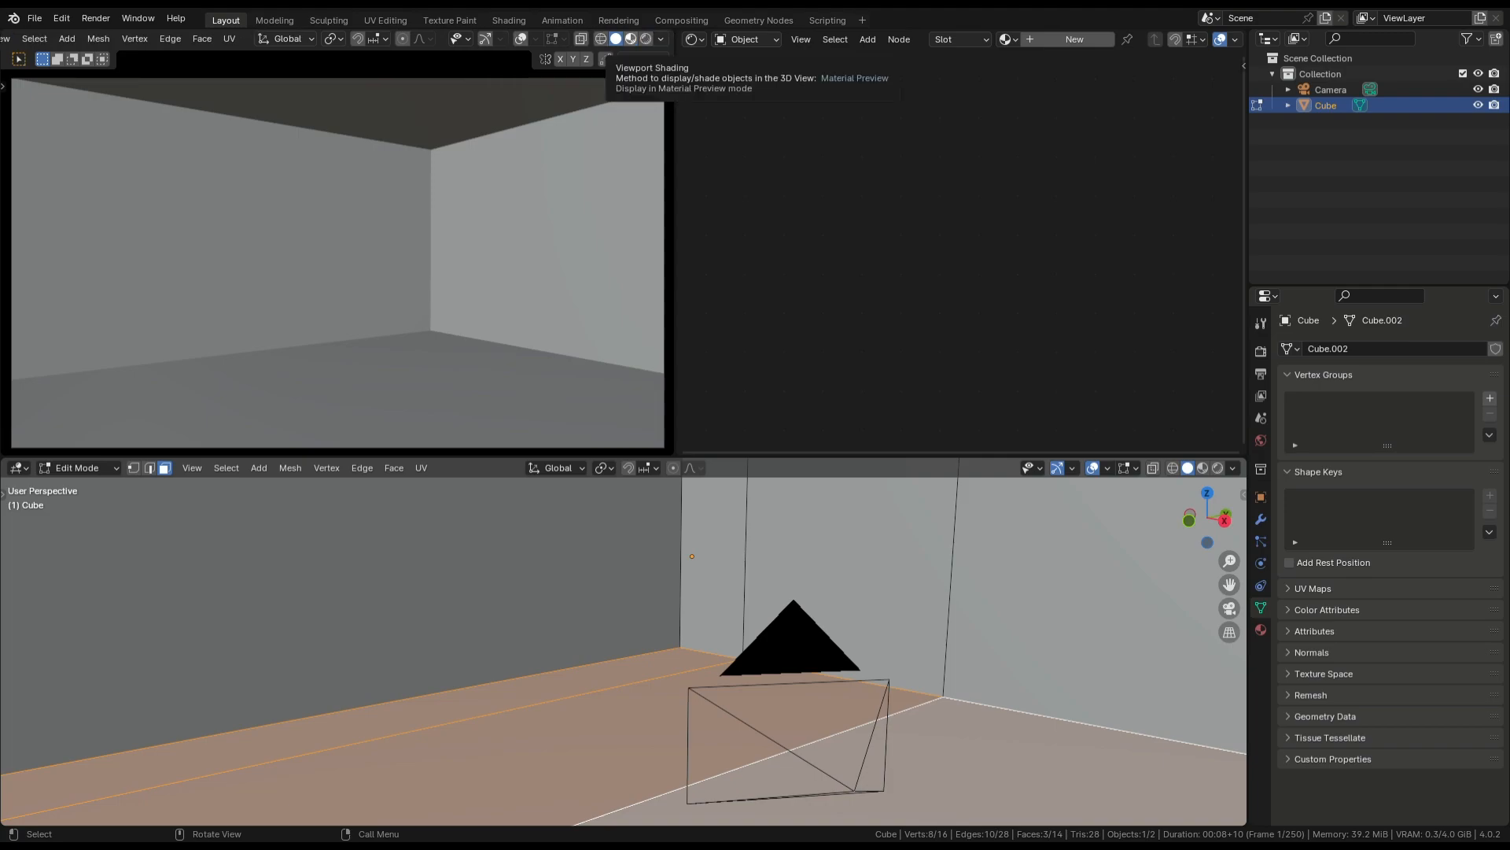
{"action": "left_click", "coordinate": [631, 38]}
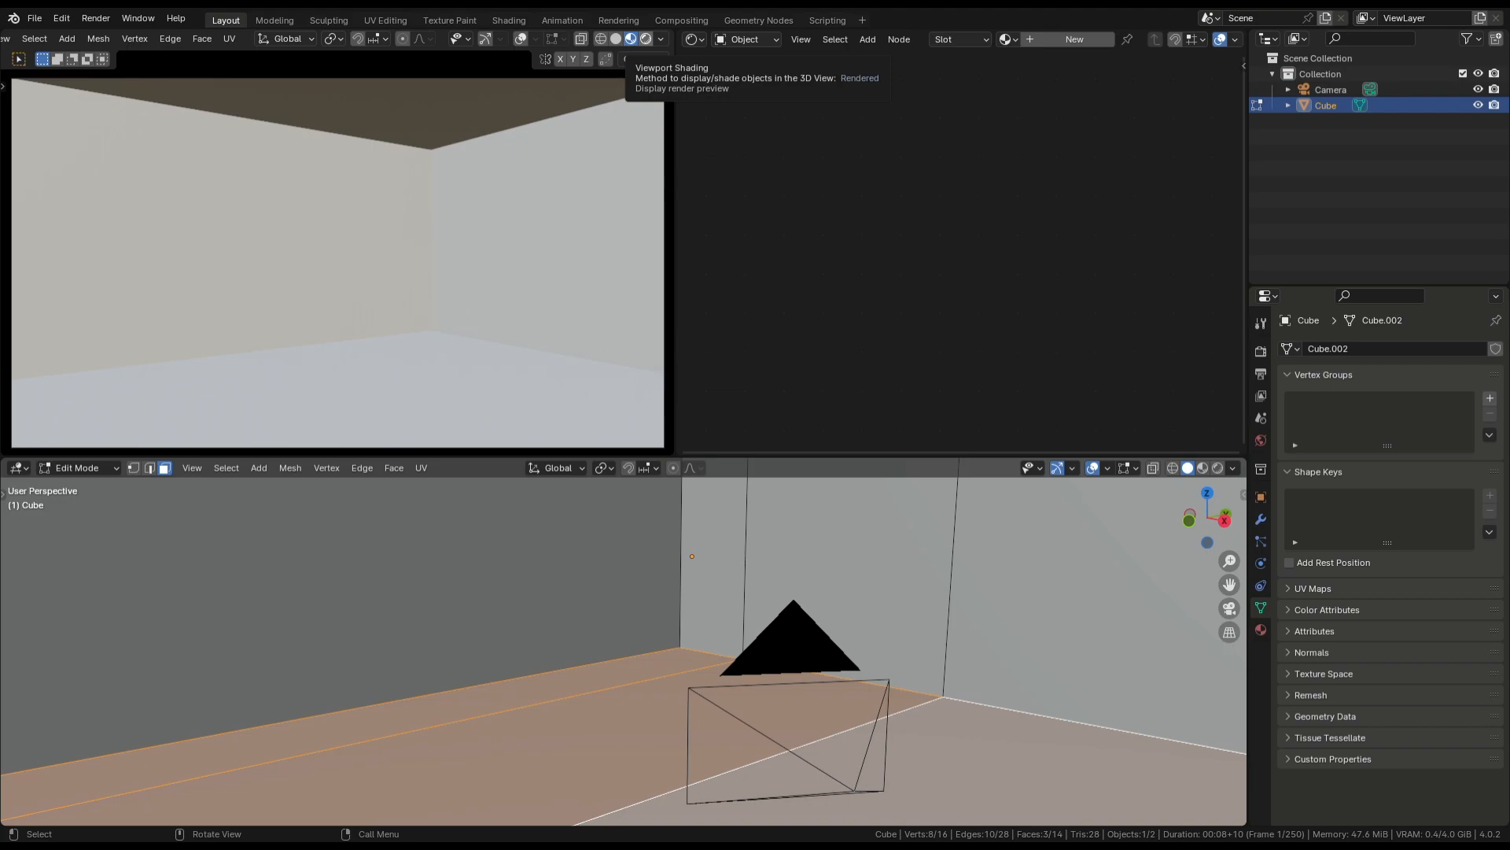
Select the middle floor face and extend the selection to all three floor faces with Select Similar
{"action": "scroll", "coordinate": [624, 652], "scroll_direction": "down", "scroll_amount": 3}
{"action": "scroll", "coordinate": [624, 652], "scroll_direction": "up", "scroll_amount": 1}
{"action": "mouse_move", "coordinate": [624, 651]}
{"action": "middle_mouse_down"}
{"action": "mouse_move", "coordinate": [661, 673]}
{"action": "mouse_move", "coordinate": [614, 639]}
{"action": "mouse_move", "coordinate": [739, 744]}
{"action": "mouse_move", "coordinate": [604, 645]}
{"action": "middle_mouse_up"}
{"action": "scroll", "coordinate": [614, 640], "scroll_direction": "up", "scroll_amount": 2}
{"action": "left_click", "coordinate": [578, 681]}
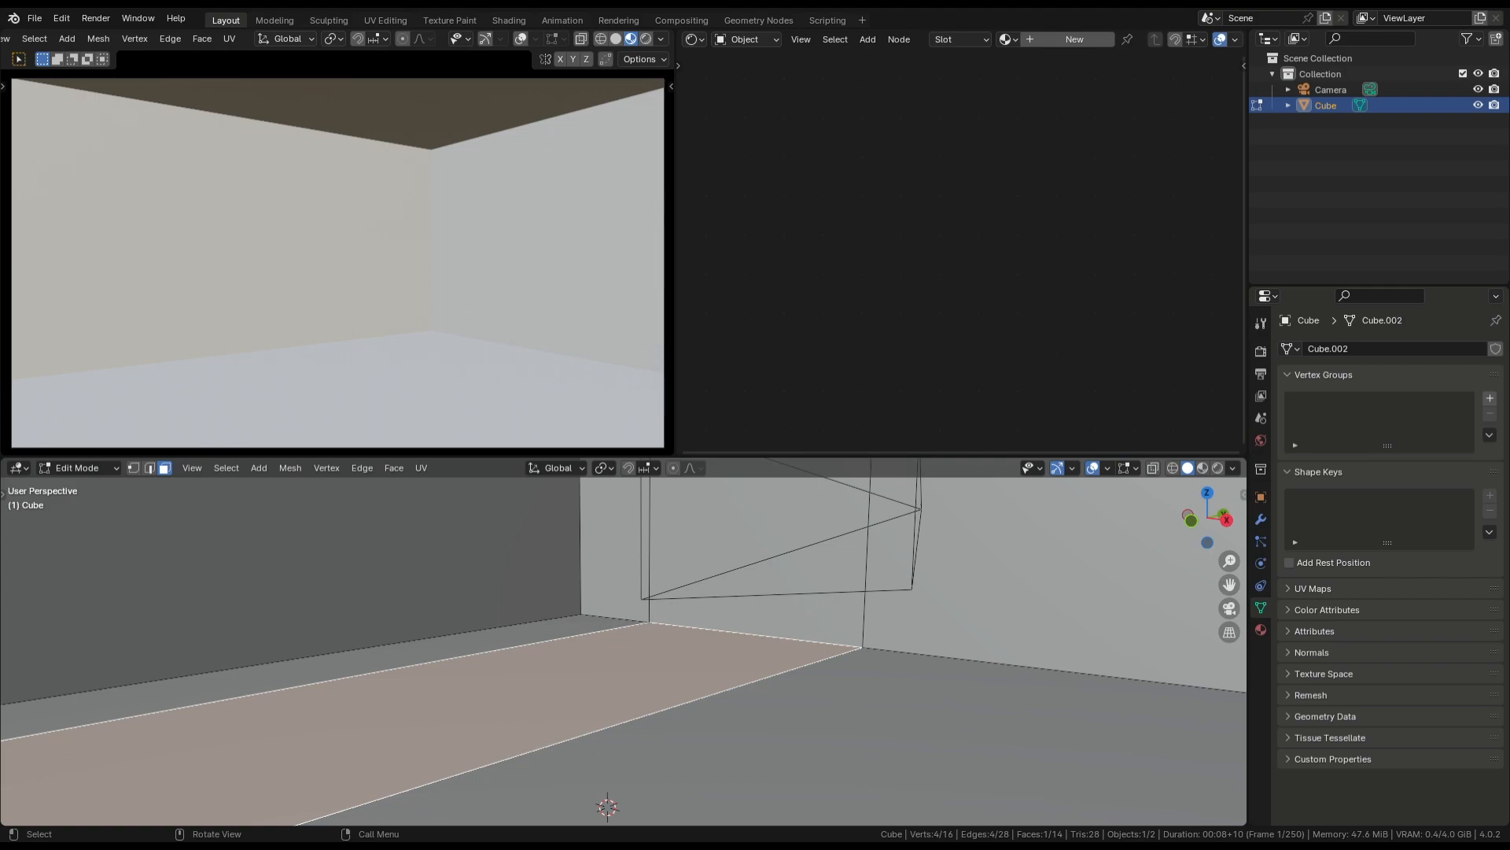
{"action": "key", "text": "shift+g"}
{"action": "key", "text": "Down"}
{"action": "key", "text": "Down"}
{"action": "key", "text": "Return"}
{"action": "scroll", "coordinate": [623, 651], "scroll_direction": "down", "scroll_amount": 6}
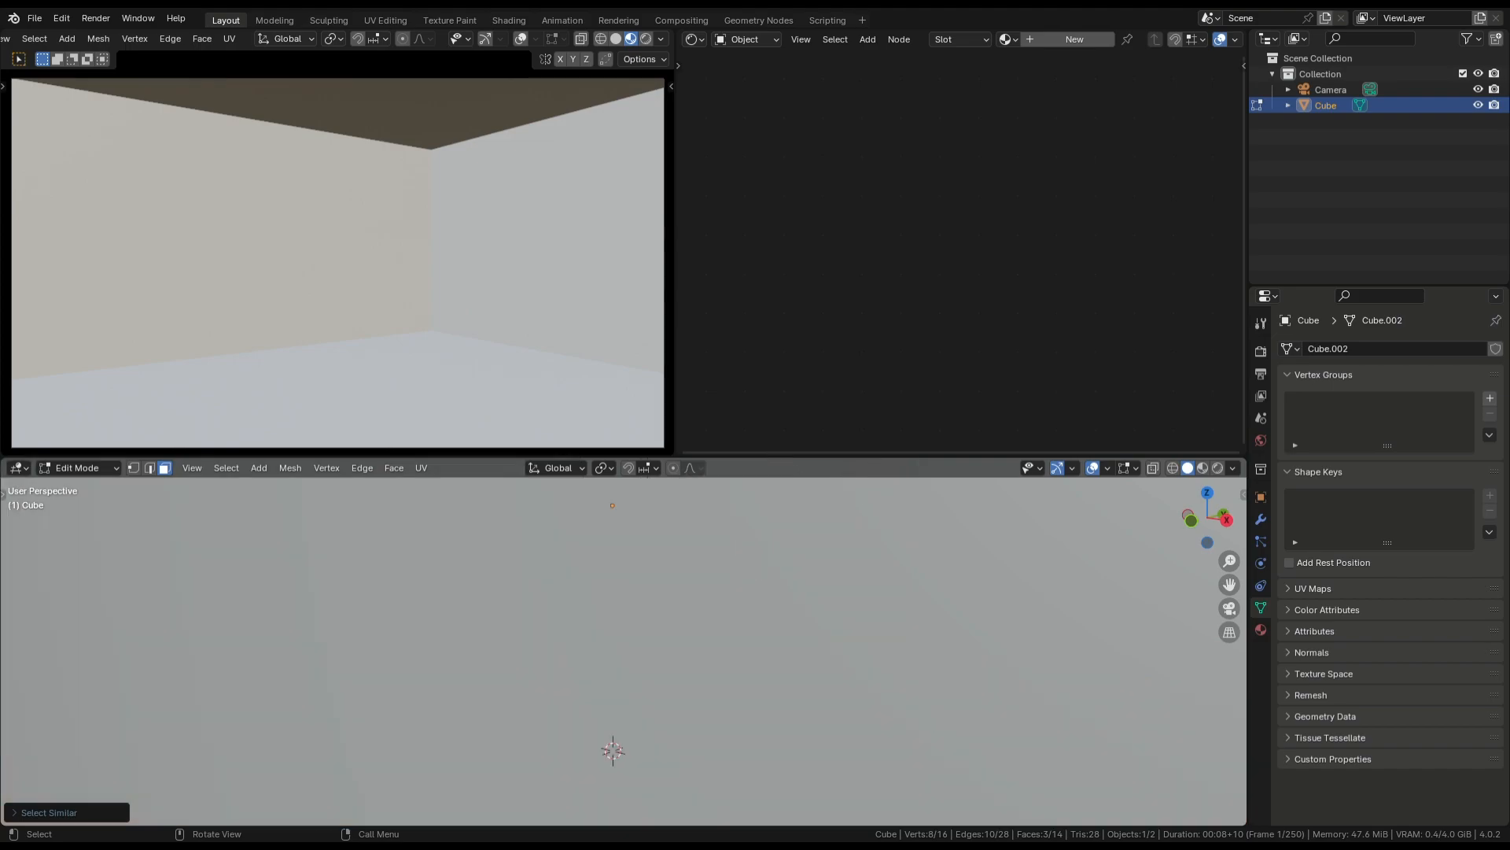
{"action": "middle_click_drag", "start_coordinate": [623, 652], "coordinate": [696, 651]}
{"action": "scroll", "coordinate": [645, 651], "scroll_direction": "up", "scroll_amount": 7}
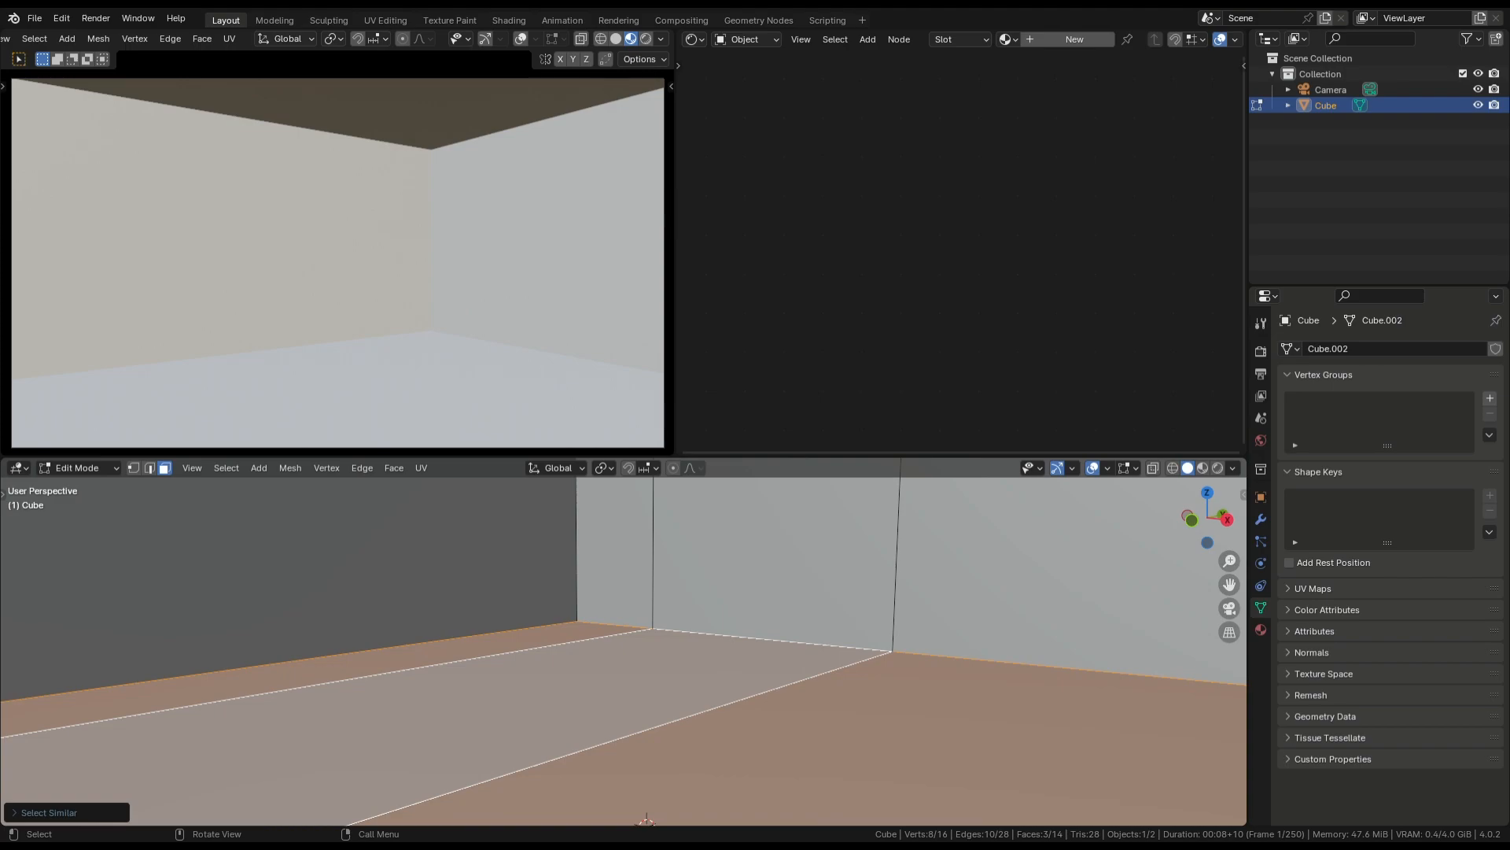
Create a new material on the room box and return to Object Mode
{"action": "left_click", "coordinate": [1261, 629]}
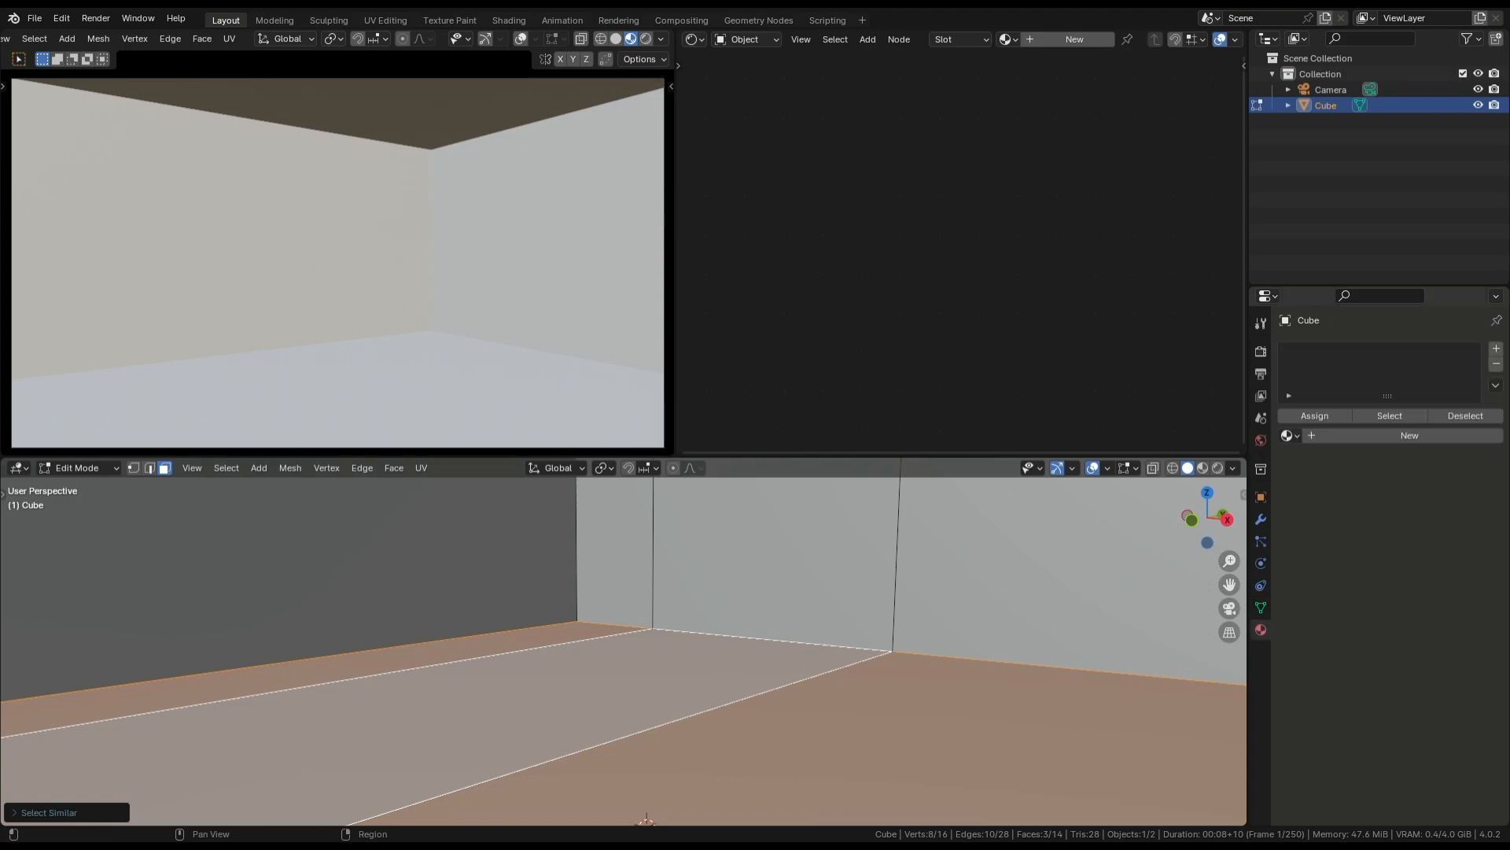
{"action": "left_click", "coordinate": [1409, 435]}
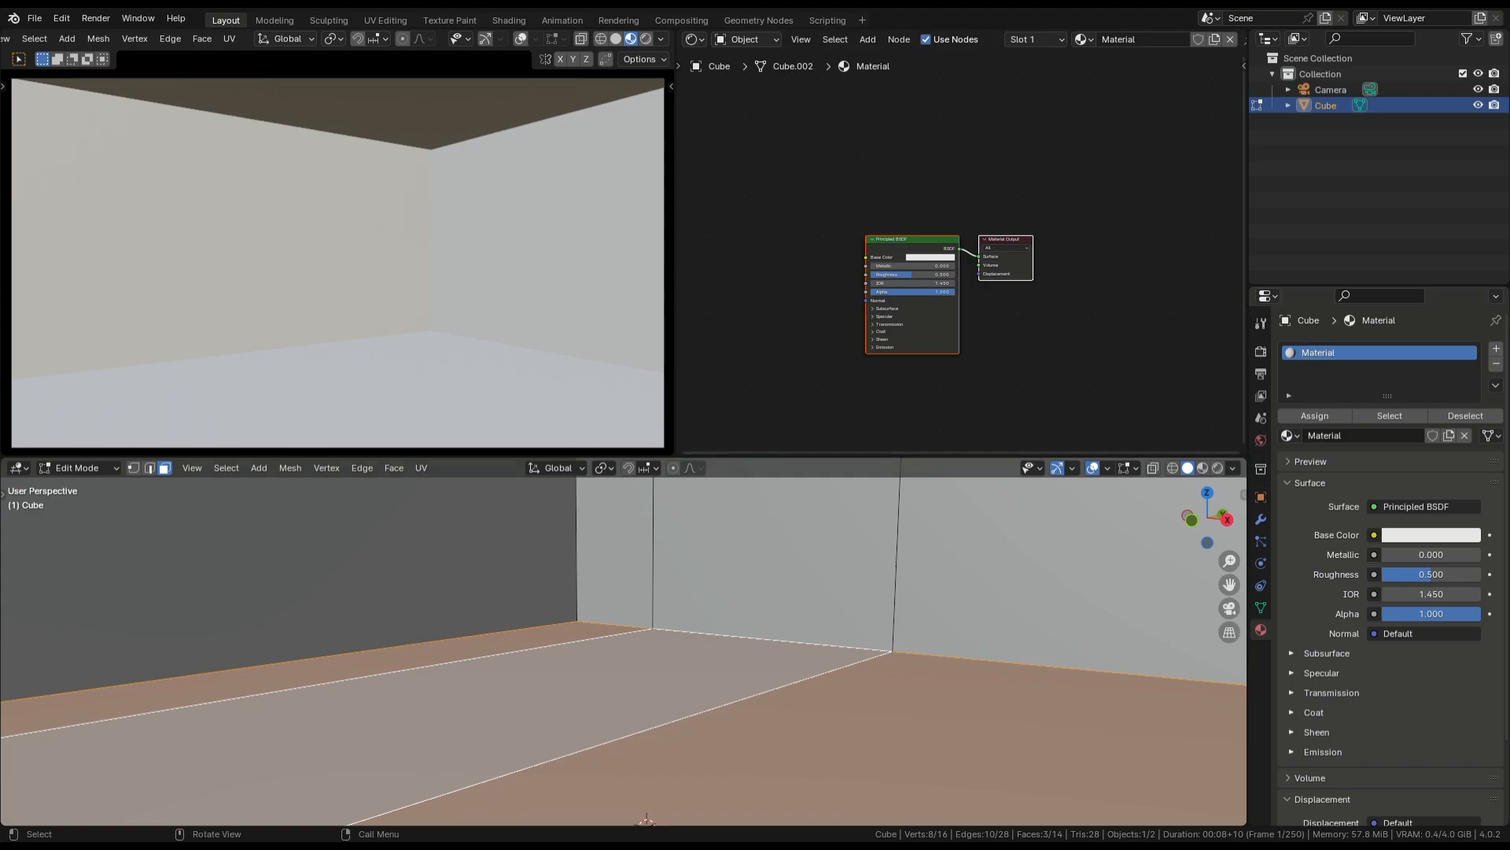
{"action": "key", "text": "Tab"}
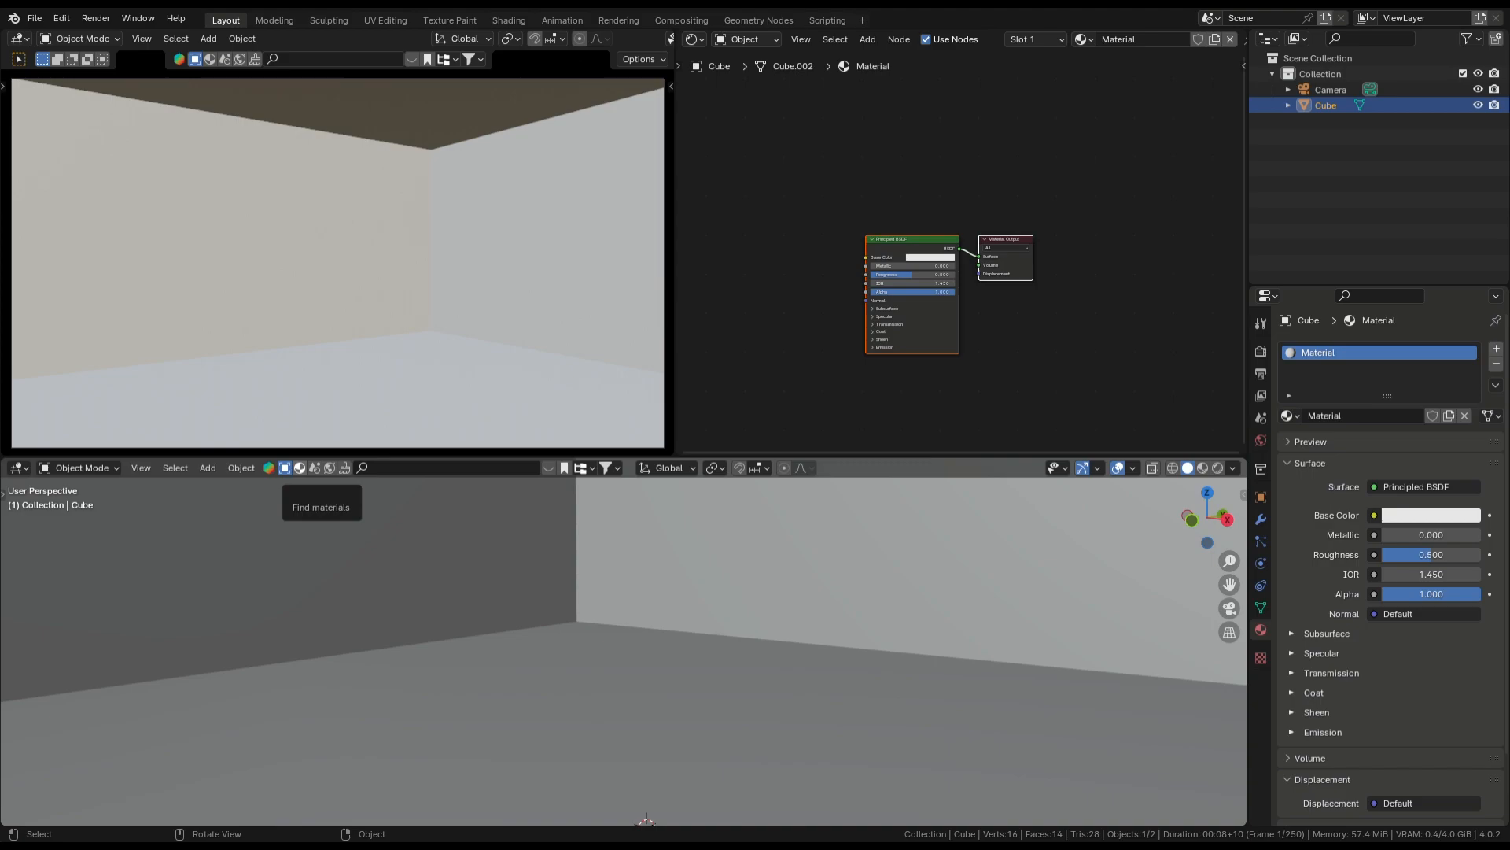
Search the online material library for "floor" and apply the yellowish Wooden floor material to the room box
{"action": "left_click", "coordinate": [300, 468]}
{"action": "left_click", "coordinate": [417, 468]}
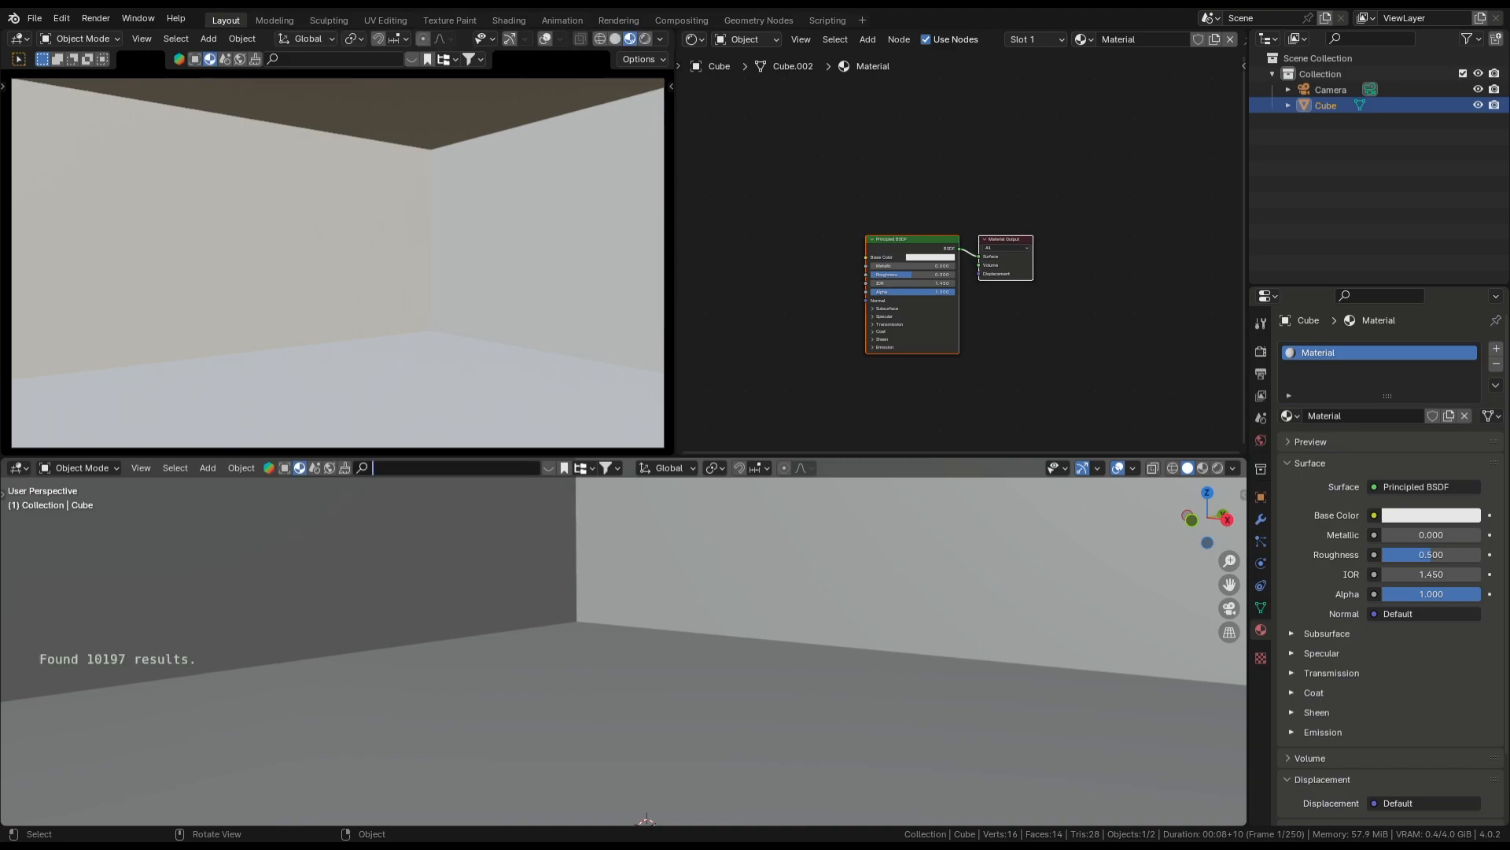
{"action": "type", "text": "floor"}
{"action": "key", "text": "Return"}
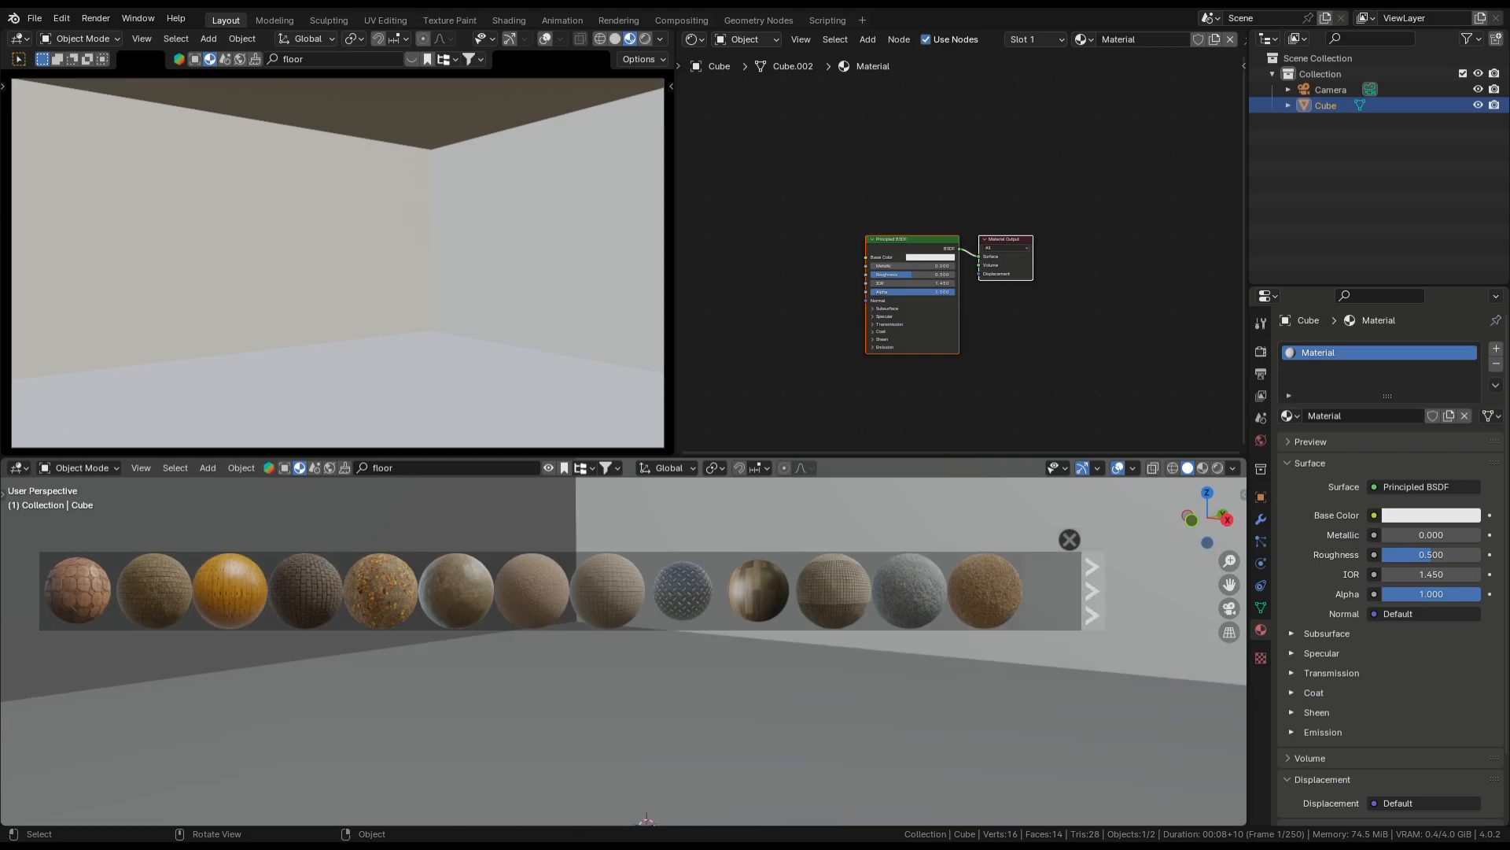
{"action": "left_click", "coordinate": [1092, 592]}
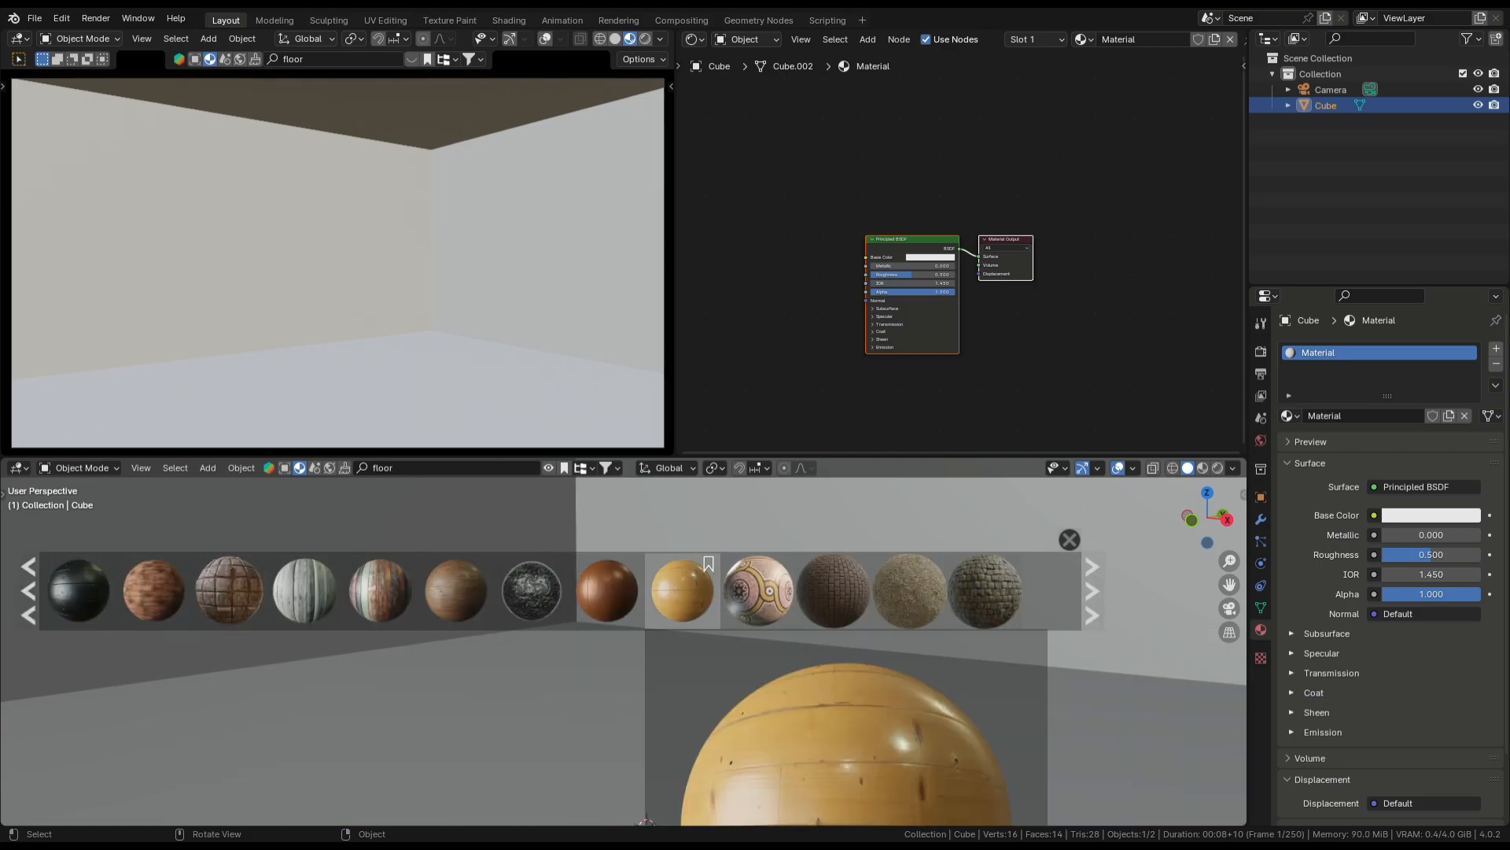
{"action": "left_click_drag", "start_coordinate": [682, 592], "coordinate": [404, 186]}
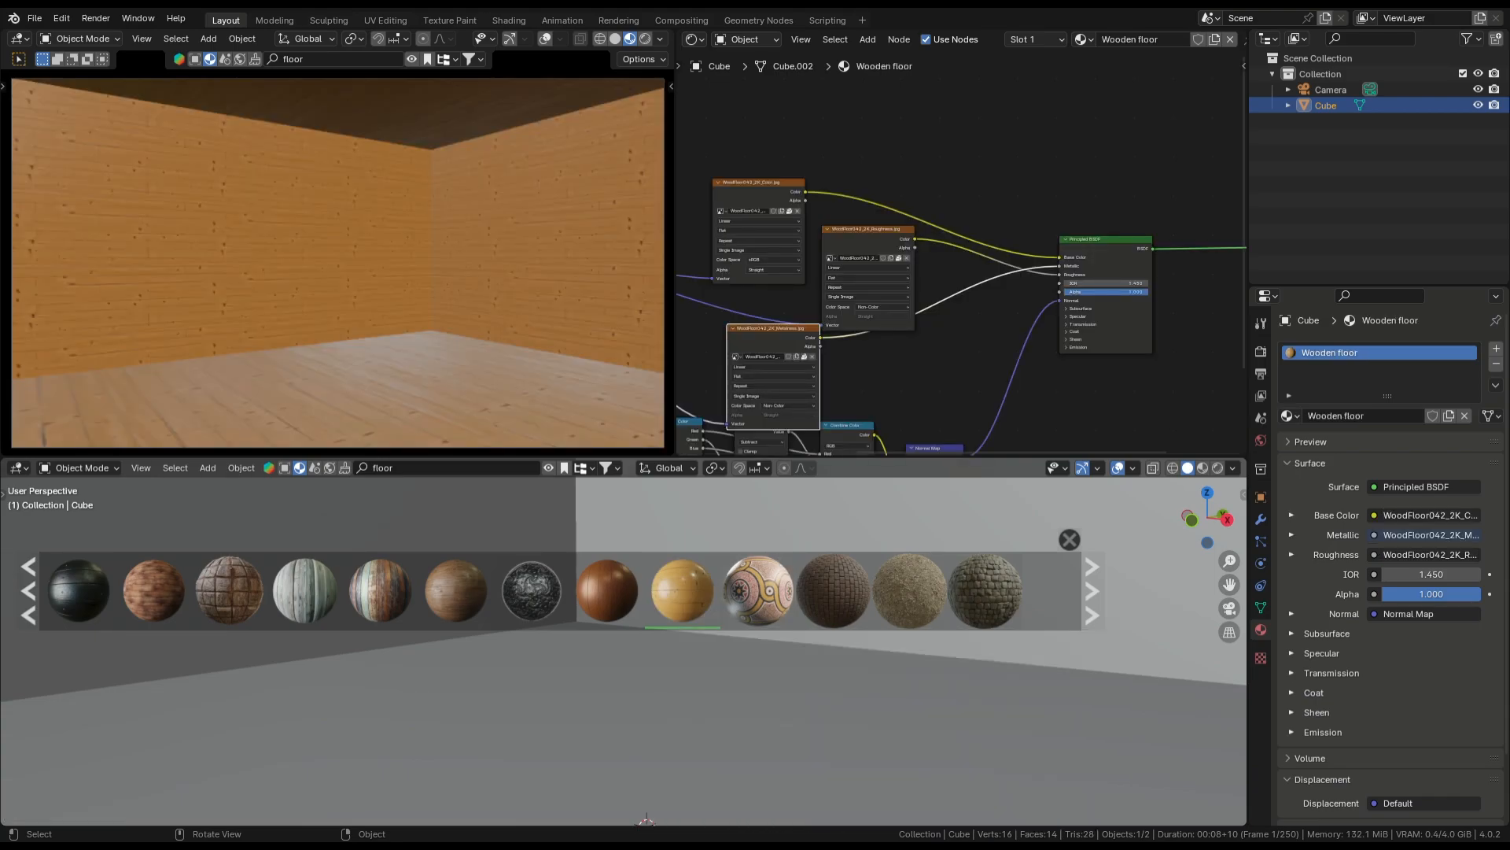
In Edit Mode, select the middle floor face and extend the selection to all floor faces with Select Similar by Normal
{"action": "key", "text": "Tab"}
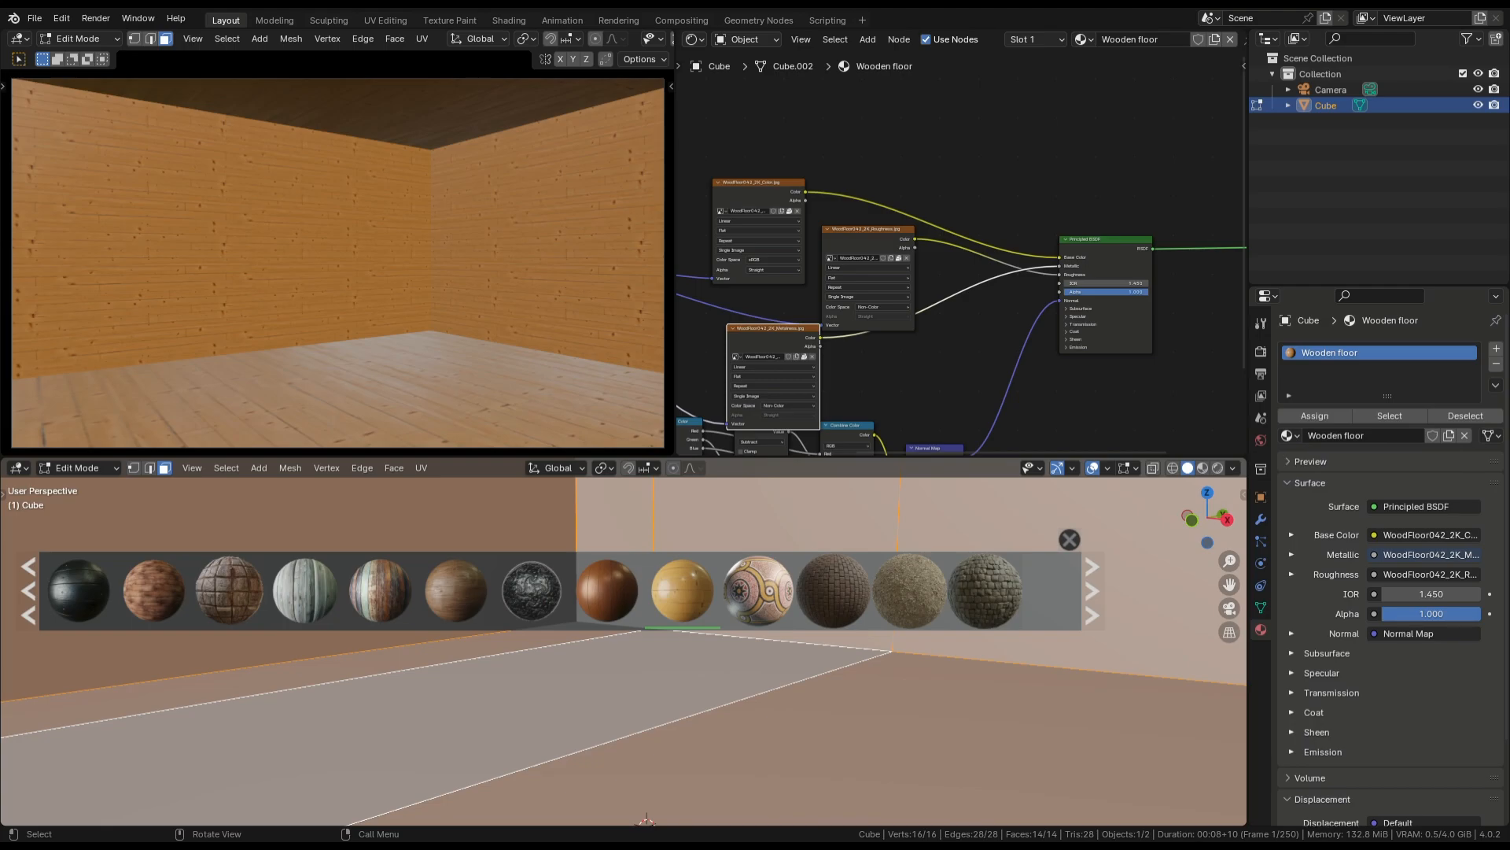
{"action": "left_click", "coordinate": [472, 747]}
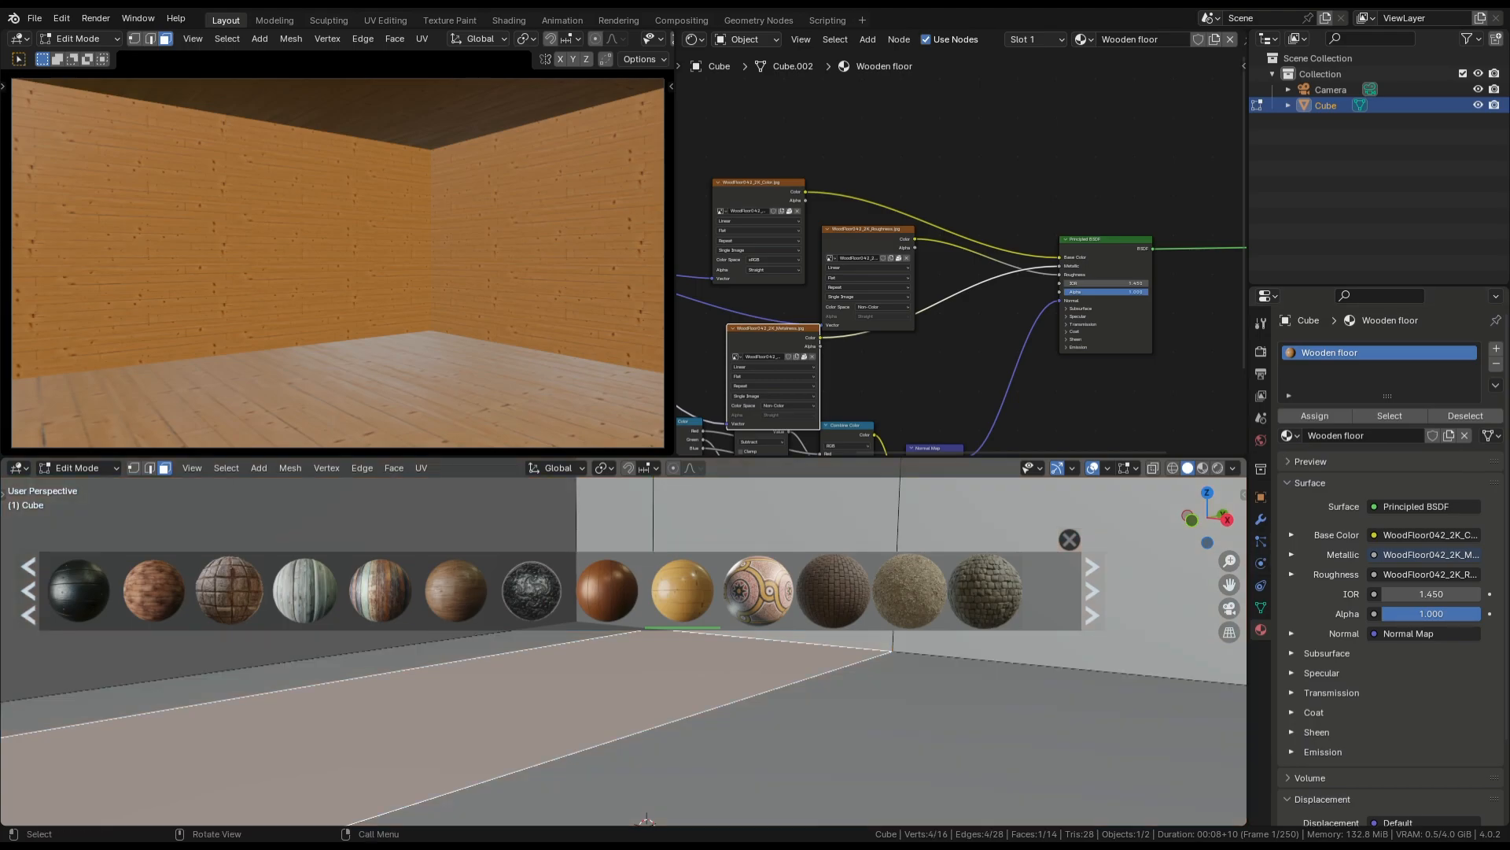
{"action": "key", "text": "shift+g"}
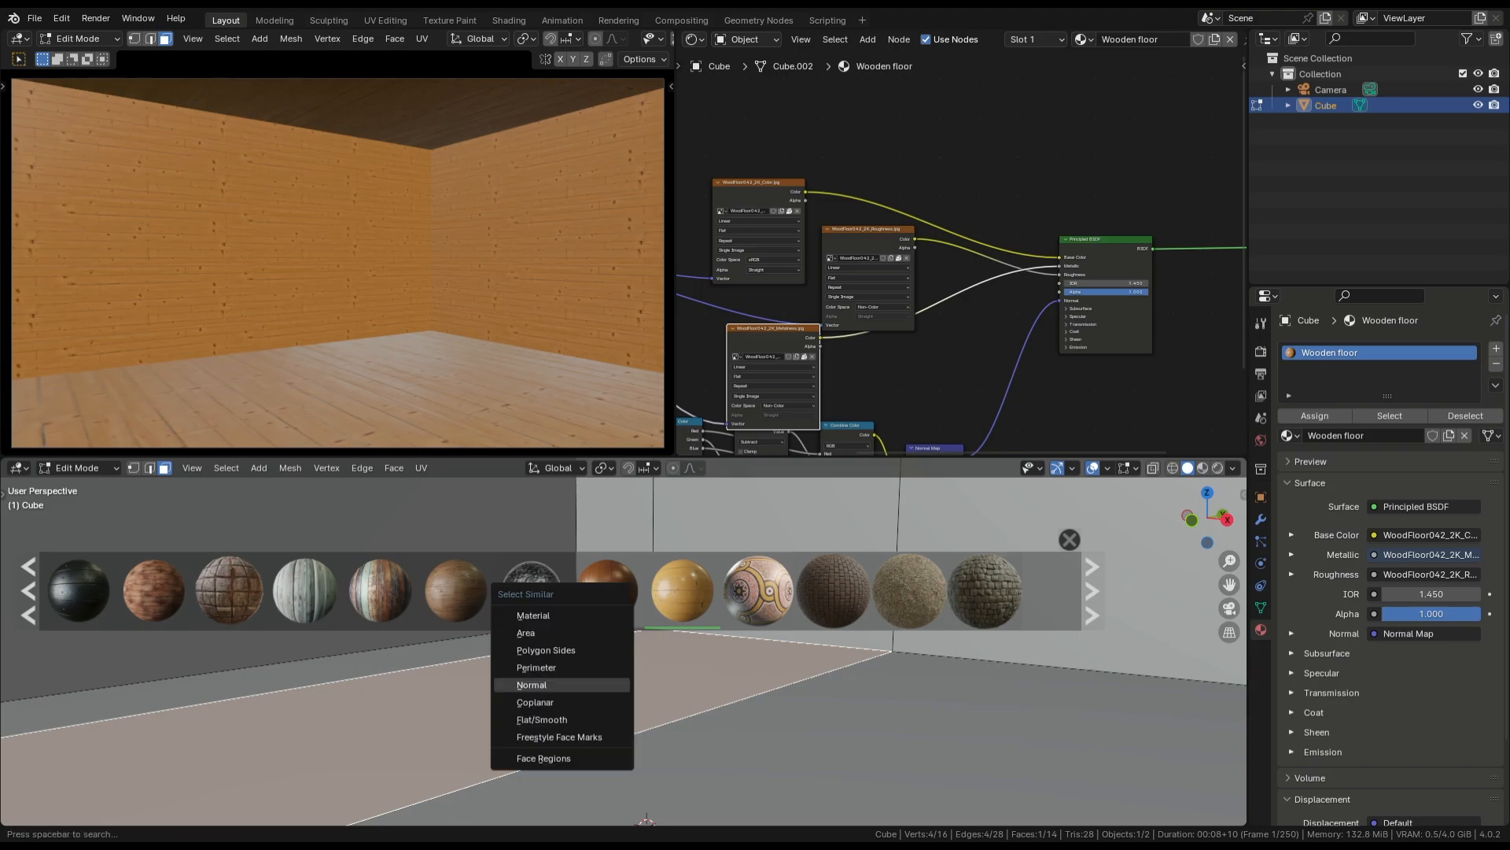
{"action": "key", "text": "Return"}
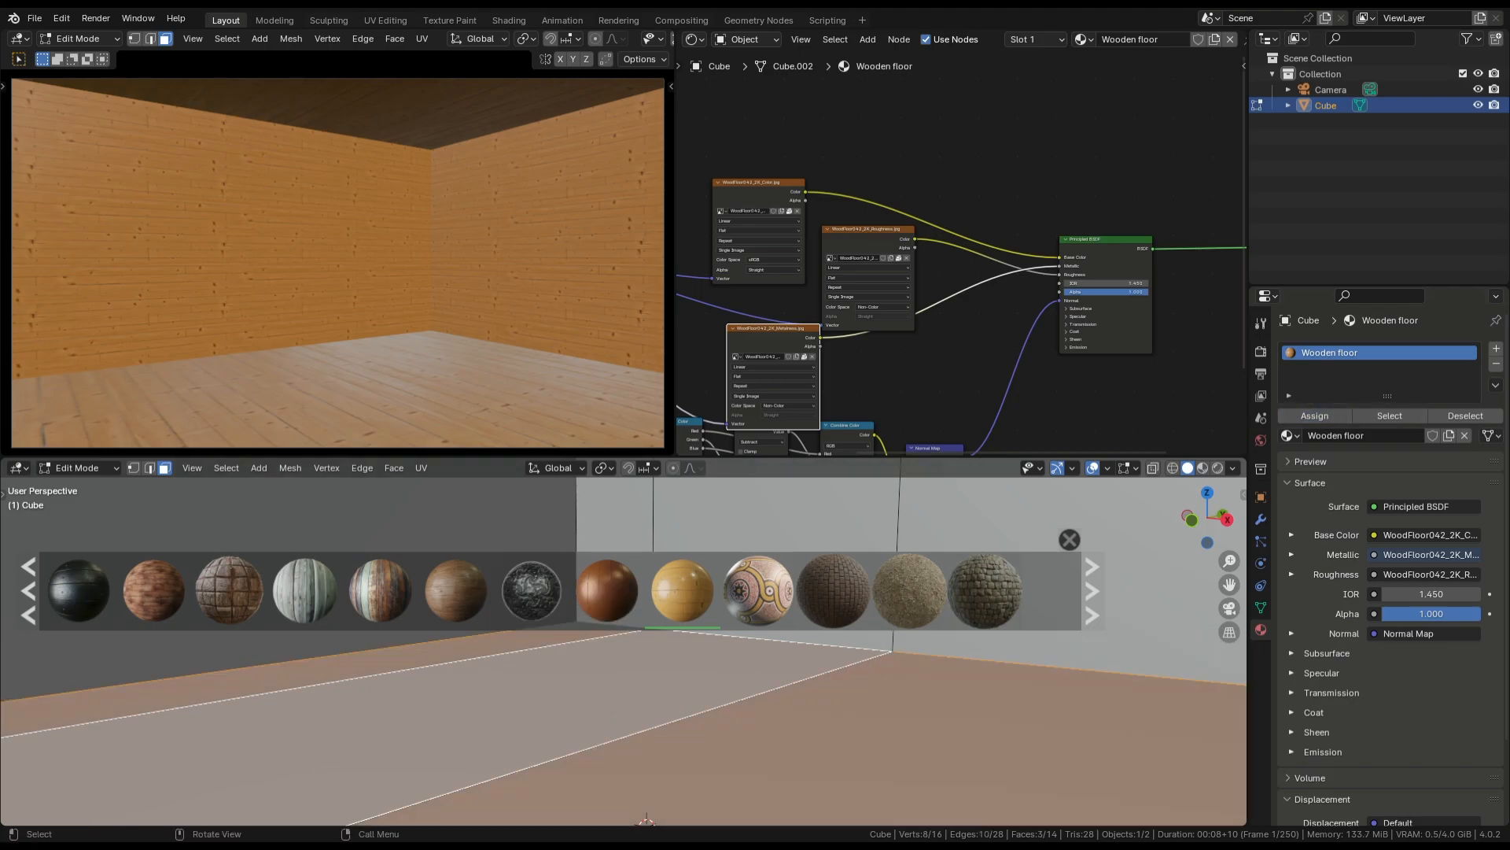
Replace the floor selection with five wall faces around the room
{"action": "middle_click_drag", "start_coordinate": [622, 692], "coordinate": [959, 639]}
{"action": "scroll", "coordinate": [936, 606], "scroll_direction": "down", "scroll_amount": 2}
{"action": "middle_click_drag", "start_coordinate": [679, 816], "coordinate": [747, 757]}
{"action": "key", "text": "Tab"}
{"action": "key", "text": "Tab"}
{"action": "middle_click_drag", "start_coordinate": [747, 692], "coordinate": [645, 731], "text": "shift"}
{"action": "left_click", "coordinate": [551, 708]}
{"action": "middle_click_drag", "start_coordinate": [551, 708], "coordinate": [669, 708]}
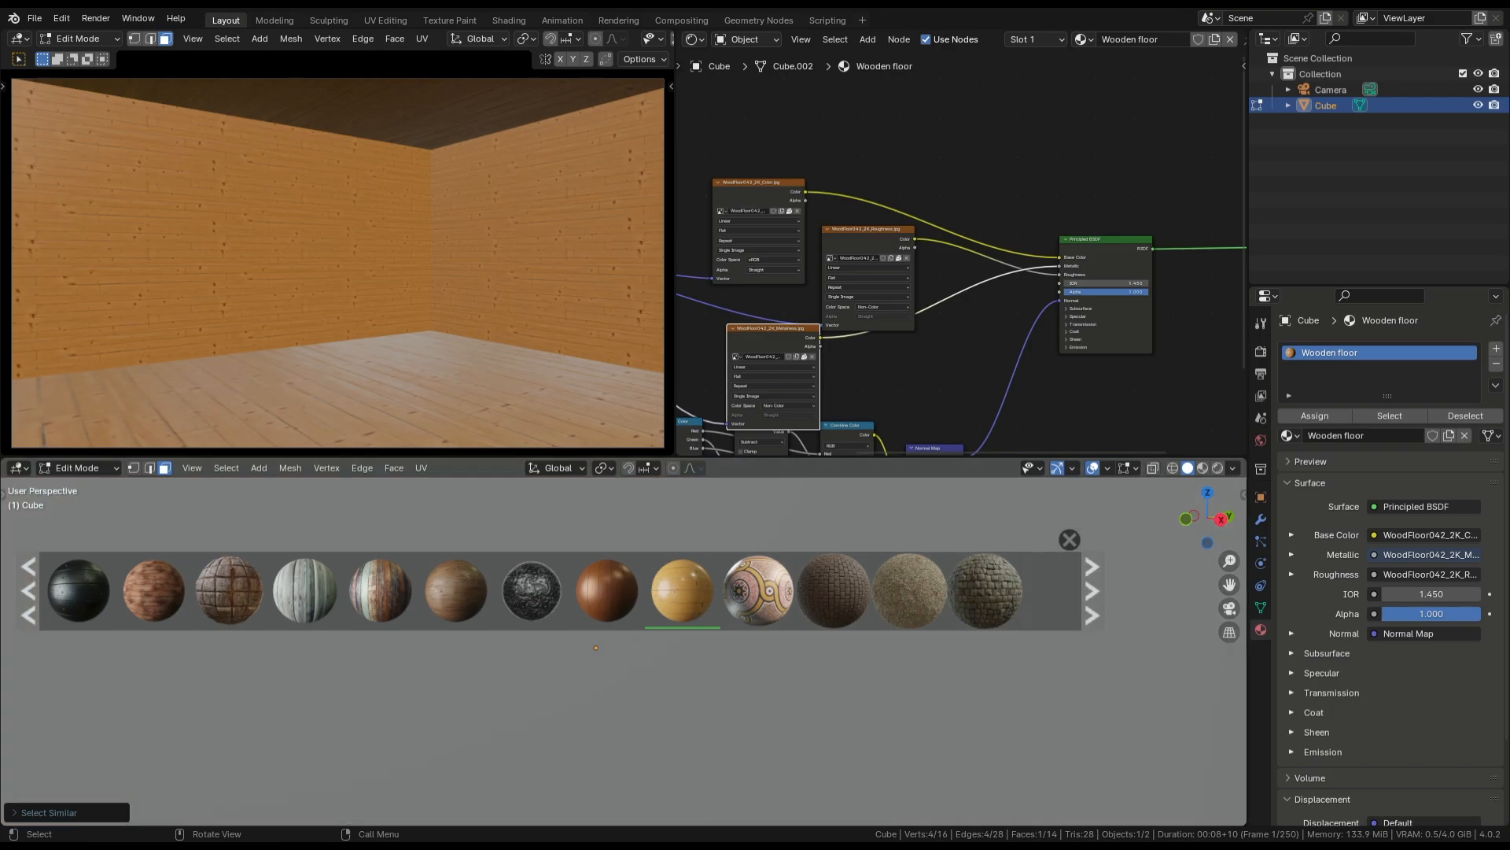
{"action": "scroll", "coordinate": [624, 652], "scroll_direction": "up", "scroll_amount": 3}
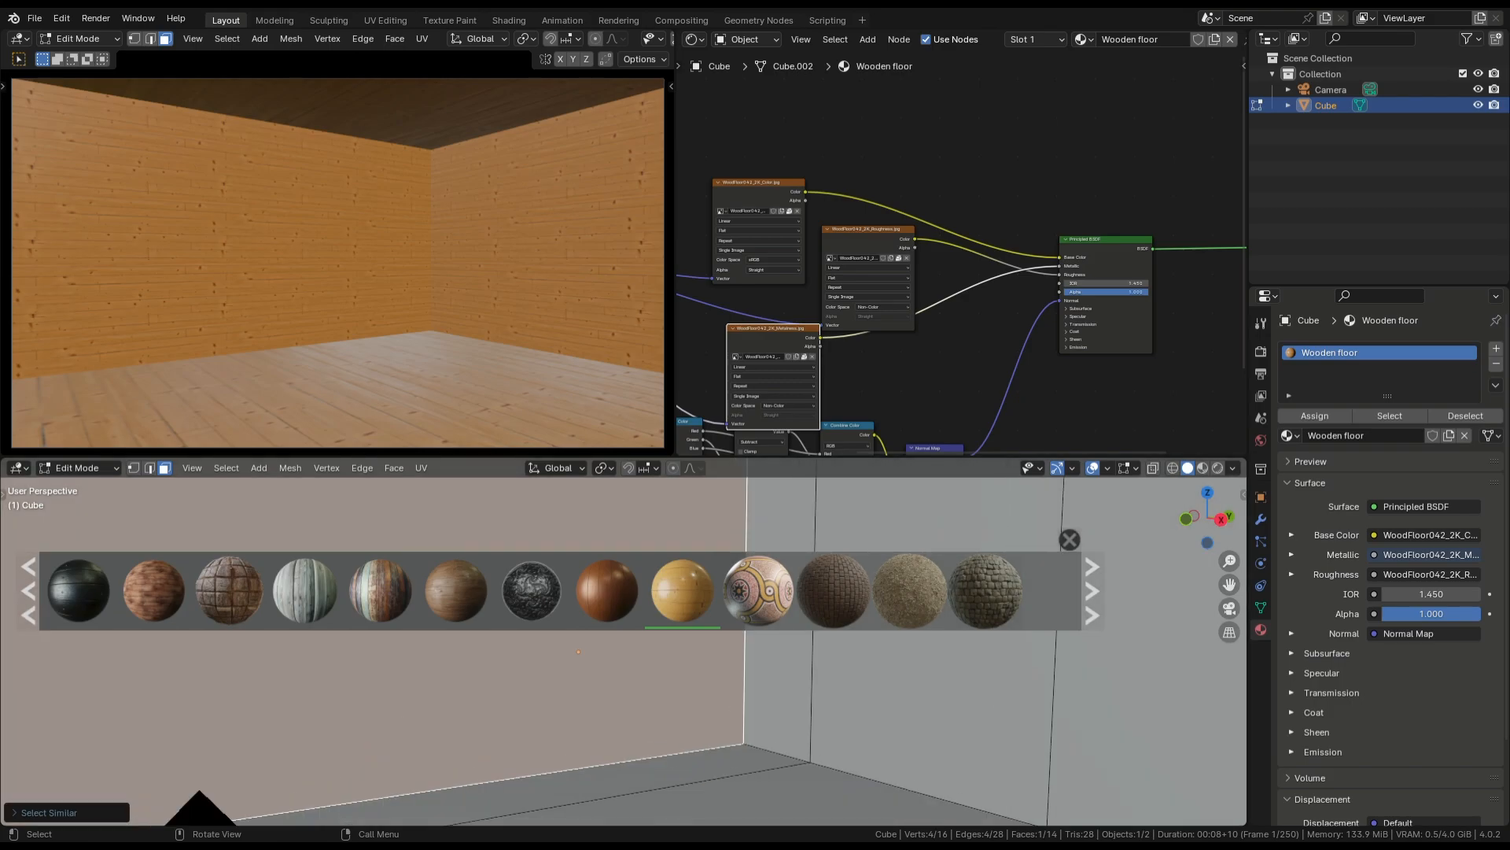
{"action": "middle_click_drag", "start_coordinate": [624, 669], "coordinate": [693, 671]}
{"action": "left_click", "coordinate": [905, 693], "text": "shift"}
{"action": "left_click", "coordinate": [551, 684], "text": "shift"}
{"action": "middle_click_drag", "start_coordinate": [550, 685], "coordinate": [59, 695]}
{"action": "left_click", "coordinate": [334, 689], "text": "shift"}
{"action": "middle_click_drag", "start_coordinate": [629, 694], "coordinate": [247, 612]}
{"action": "left_click", "coordinate": [551, 694], "text": "shift"}
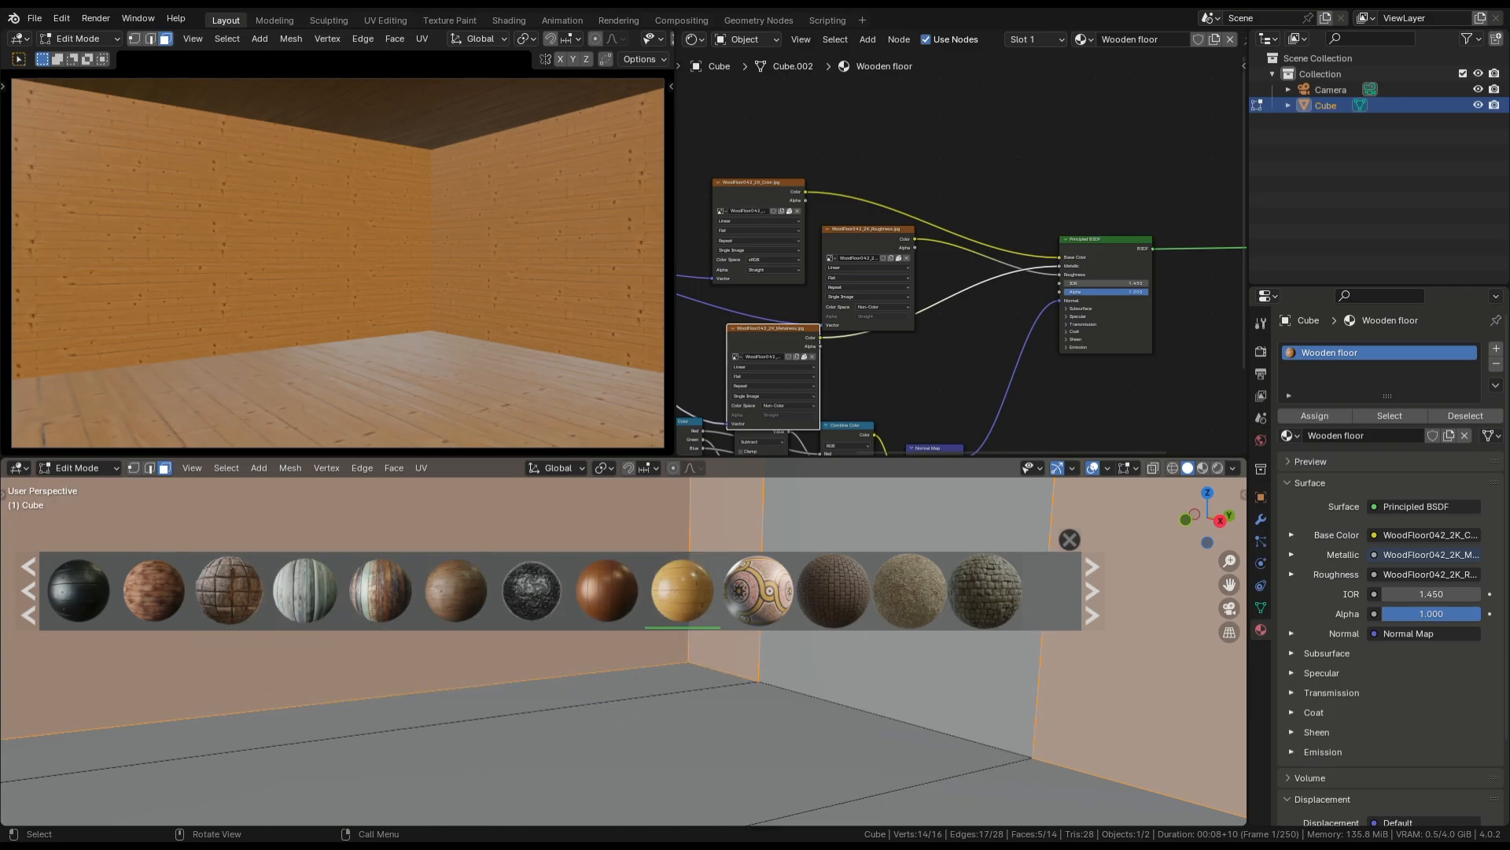
In Object Mode, search the online material library for "wall" and apply the Stone wall material to the room box
{"action": "key", "text": "Tab"}
{"action": "left_click", "coordinate": [440, 468]}
{"action": "type", "text": "wall"}
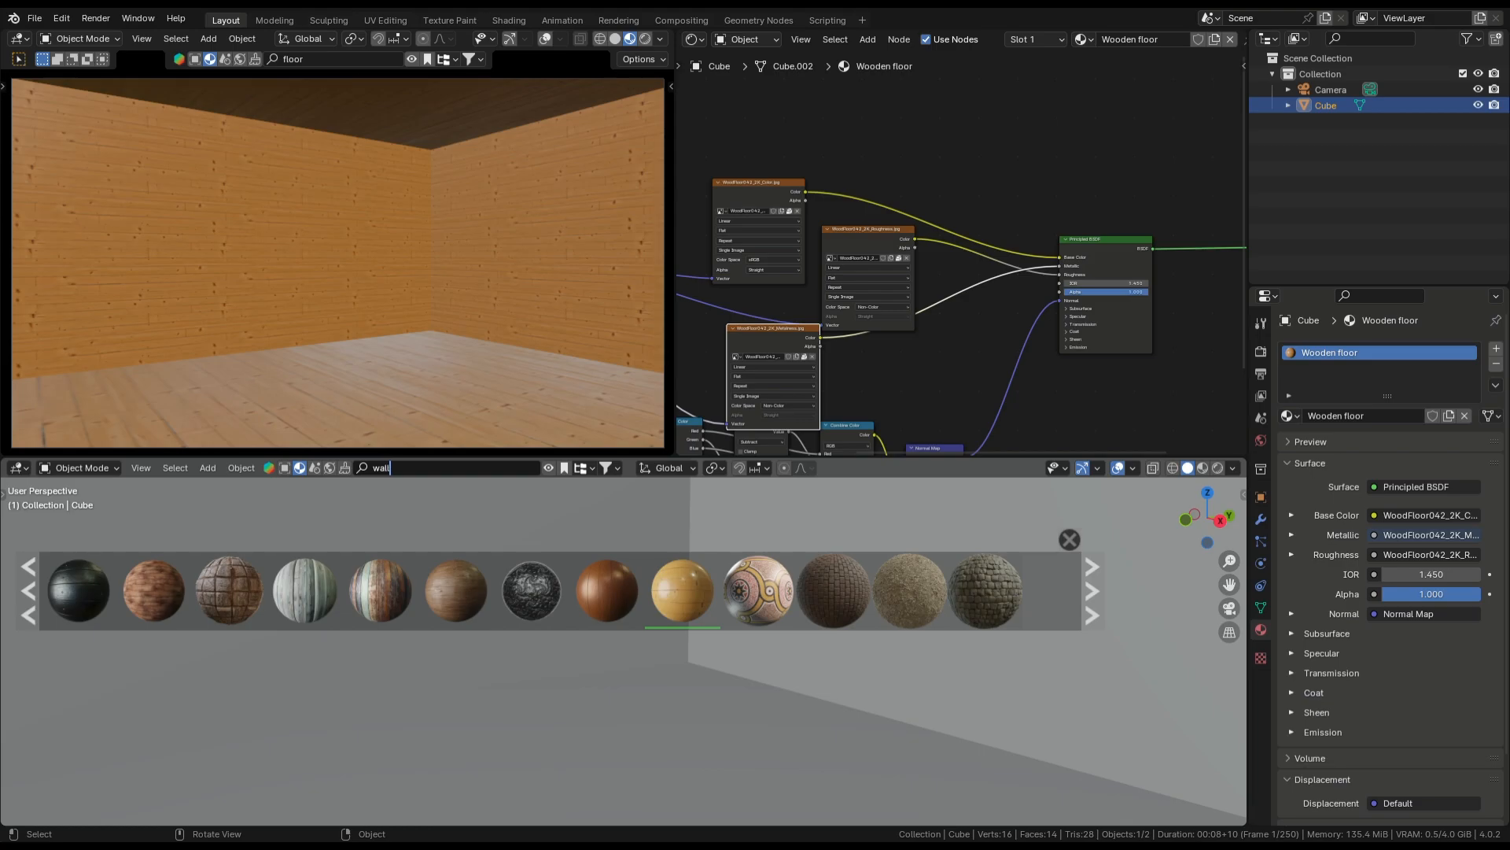
{"action": "key", "text": "Return"}
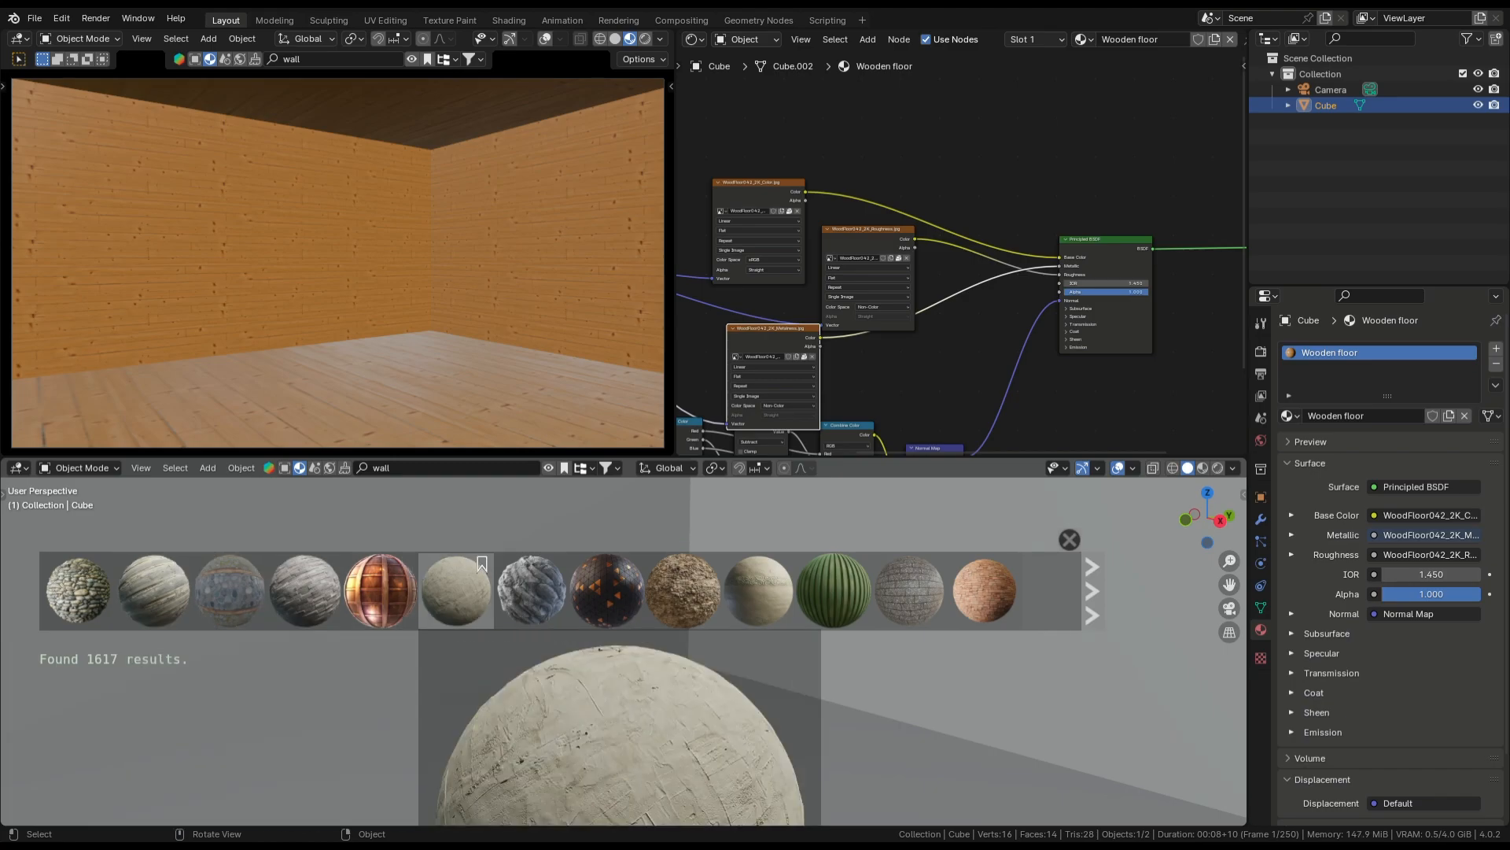
{"action": "left_click", "coordinate": [1092, 590]}
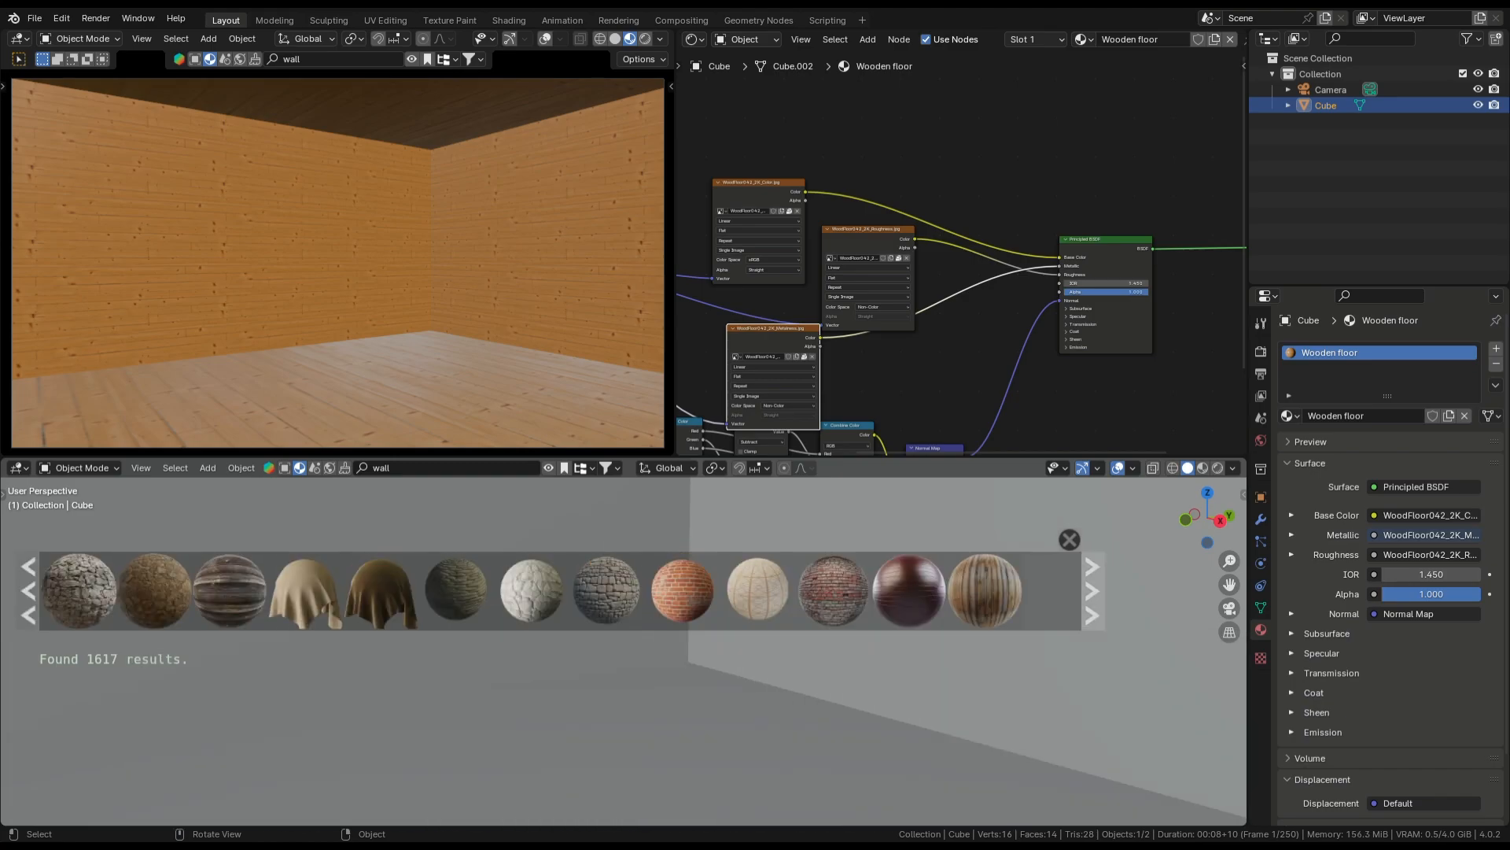
{"action": "left_click", "coordinate": [28, 590]}
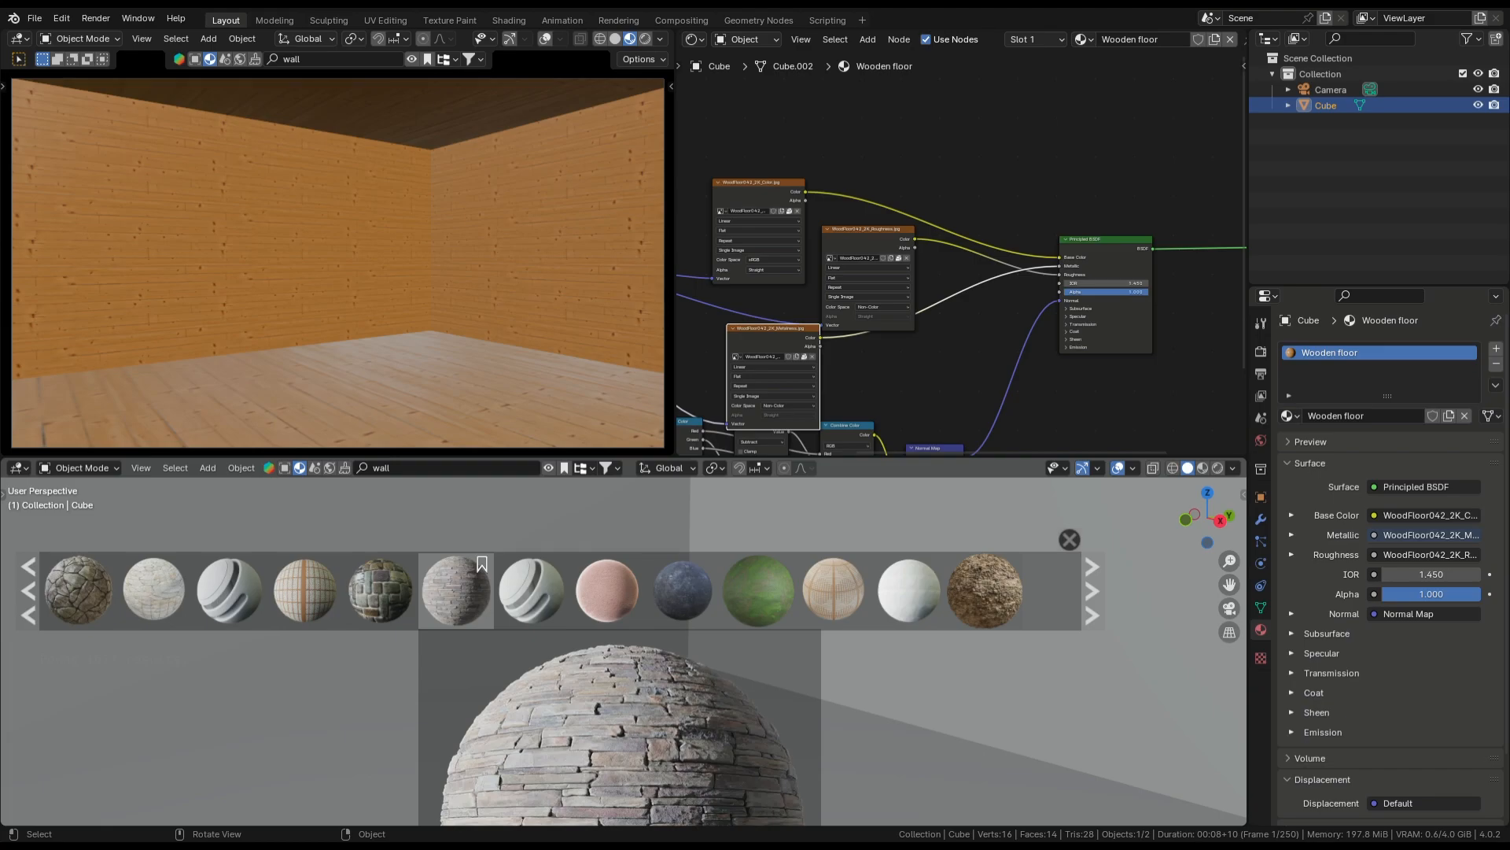
{"action": "left_click", "coordinate": [457, 590]}
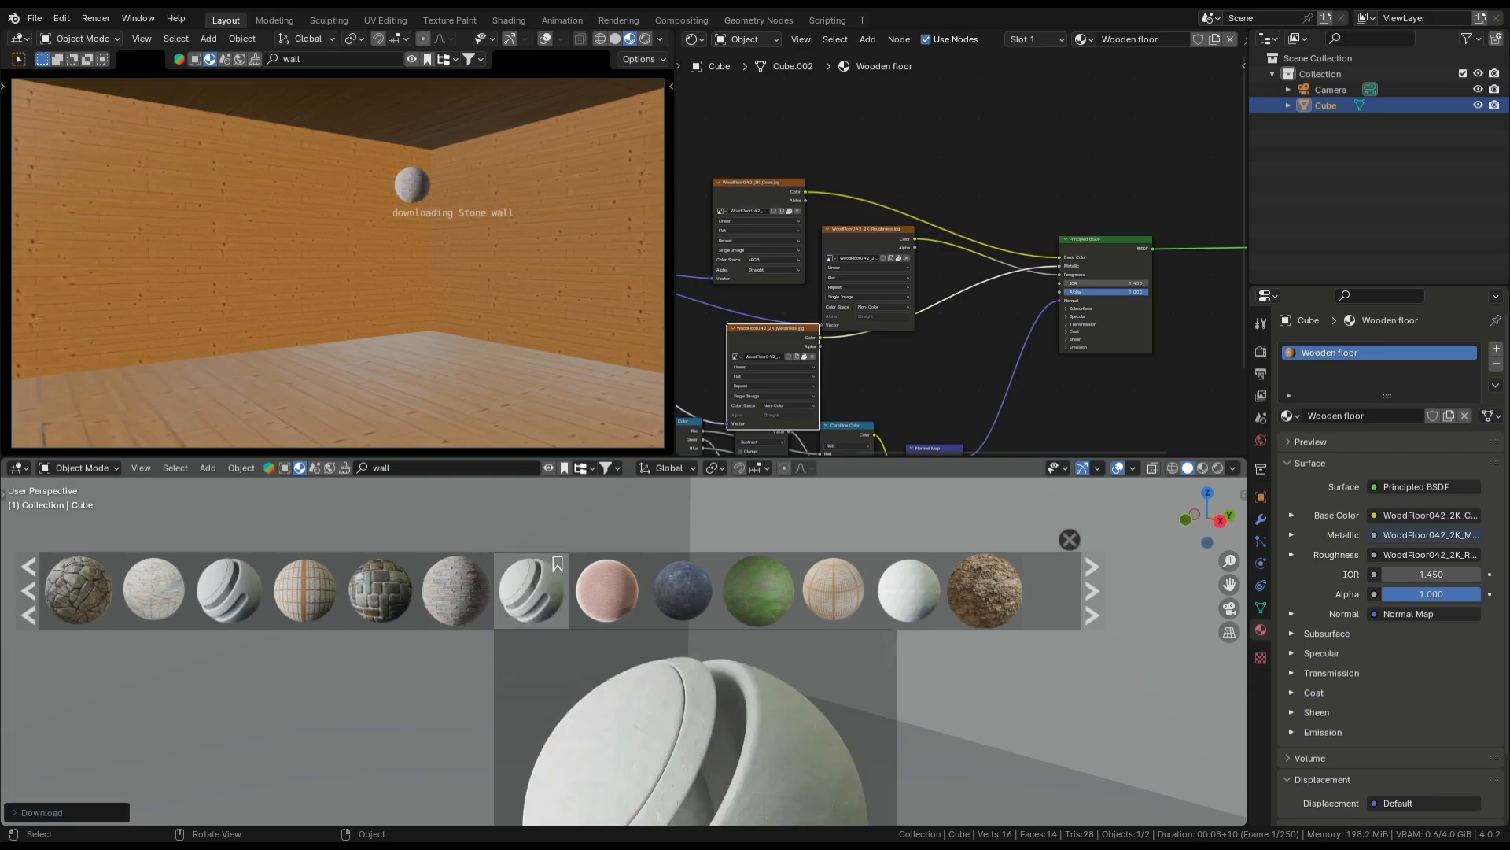
{"action": "left_click", "coordinate": [1070, 540]}
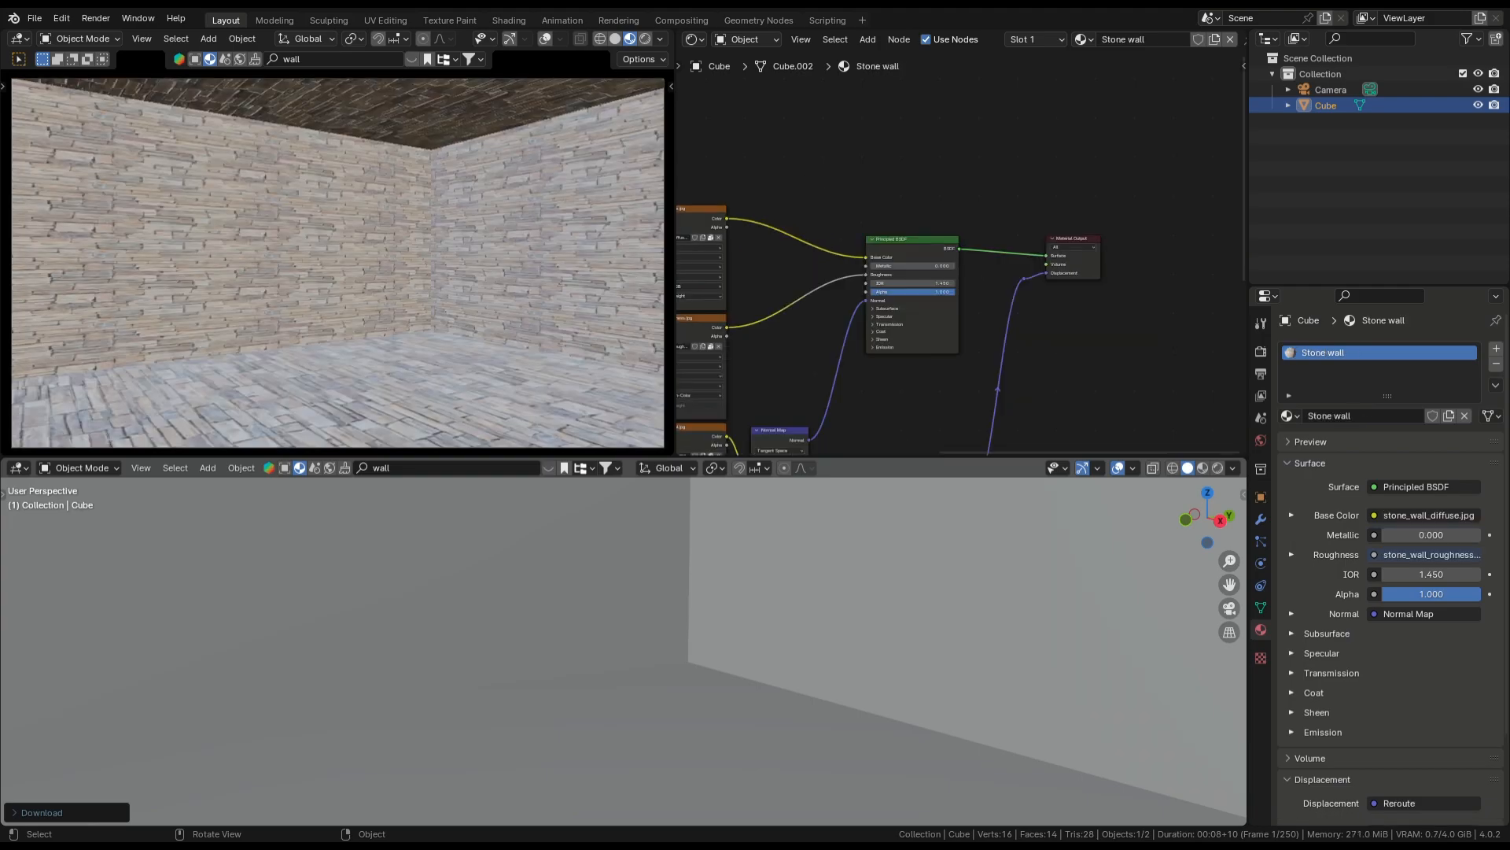
Enter Edit Mode on the room box and select the three floor faces one by one
{"action": "key", "text": "Tab"}
{"action": "scroll", "coordinate": [440, 681], "scroll_direction": "down", "scroll_amount": 5}
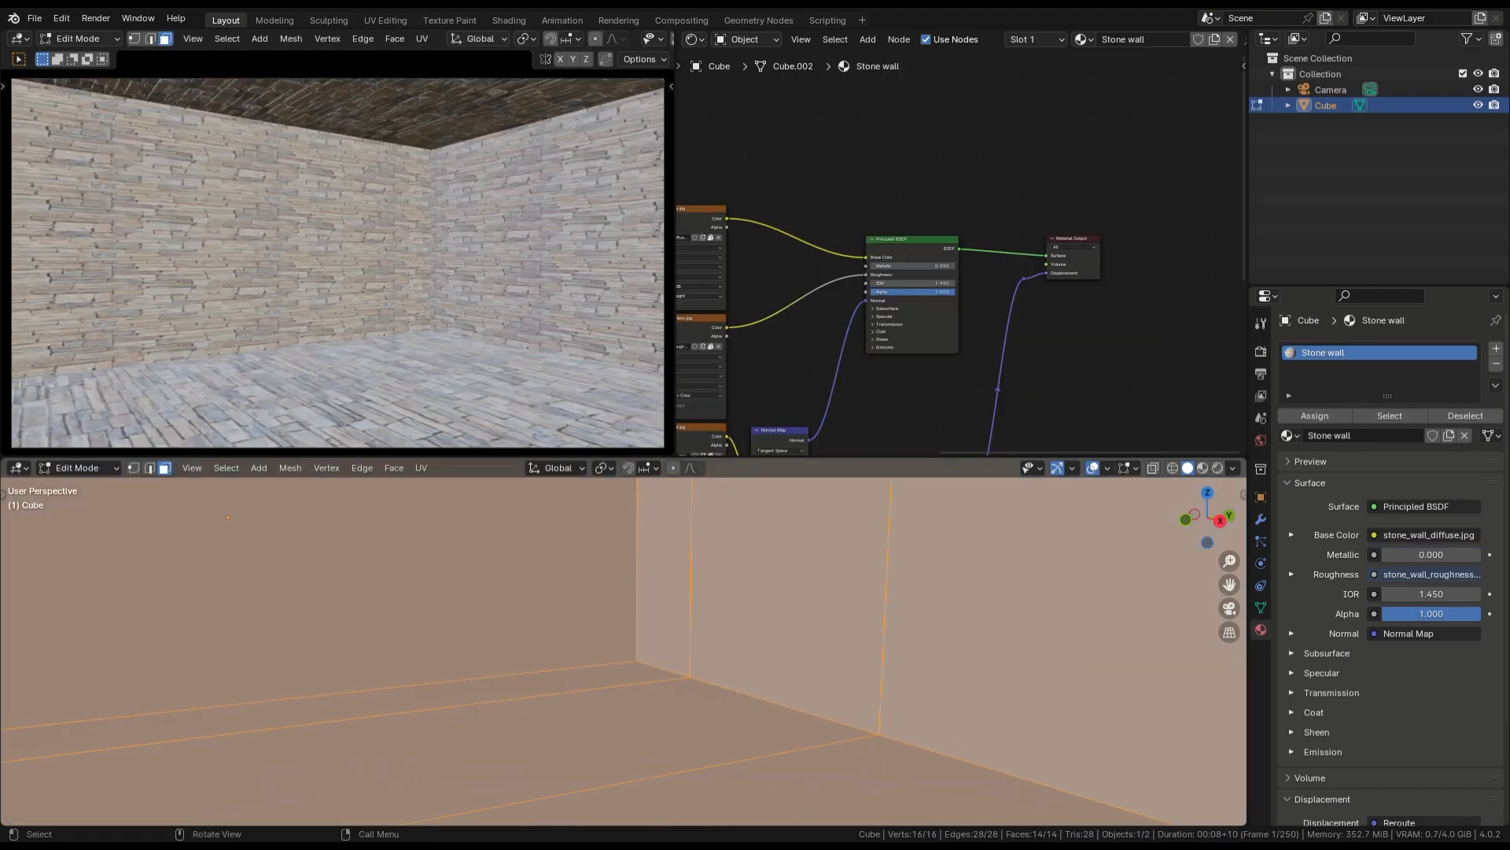
{"action": "middle_click_drag", "start_coordinate": [440, 680], "coordinate": [539, 681]}
{"action": "scroll", "coordinate": [492, 681], "scroll_direction": "up", "scroll_amount": 3}
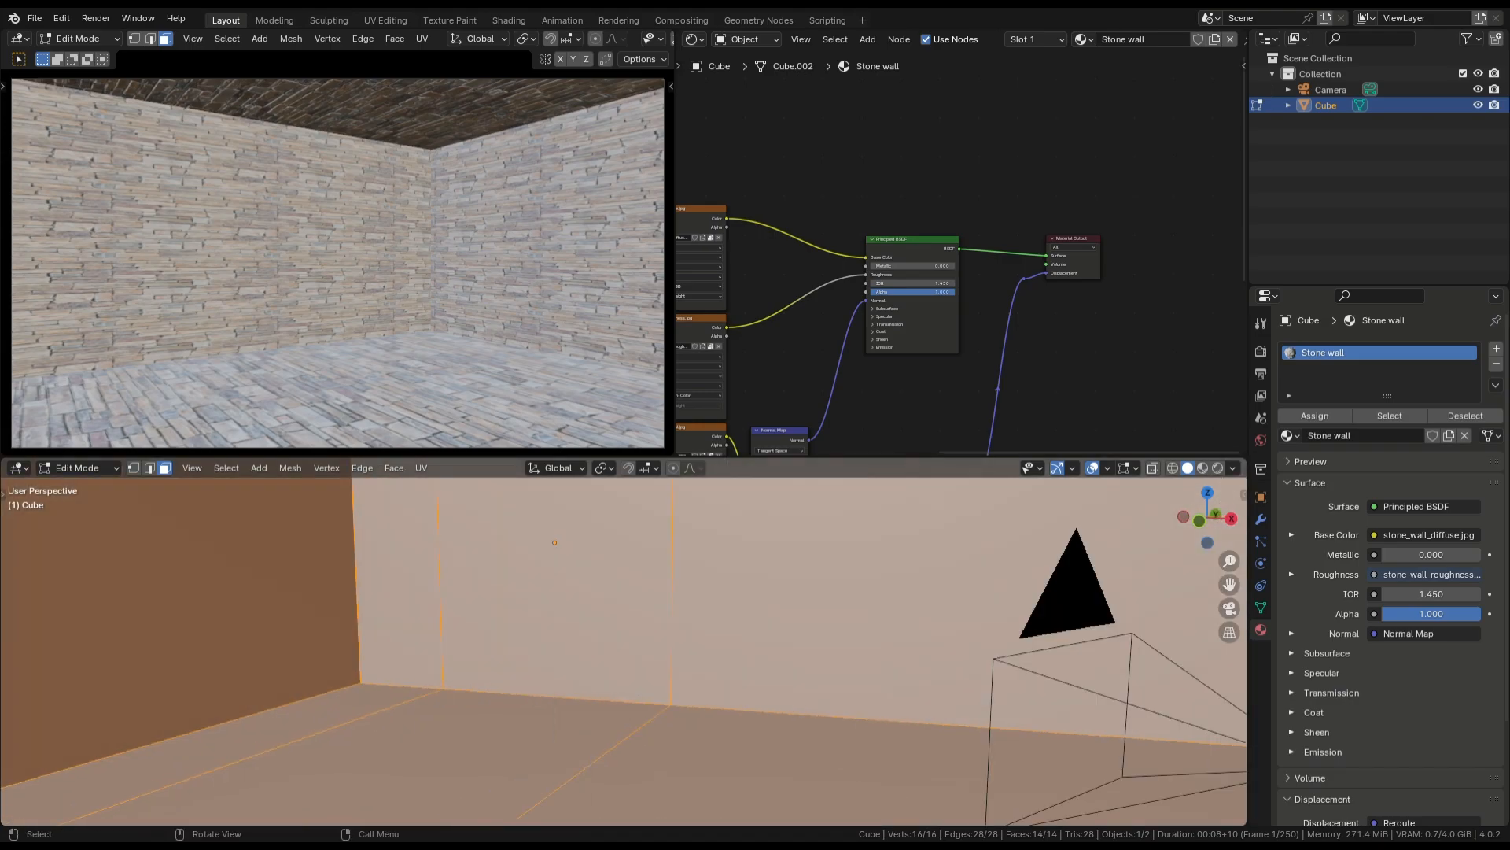
{"action": "left_click", "coordinate": [668, 759]}
{"action": "middle_click_drag", "start_coordinate": [669, 760], "coordinate": [645, 759]}
{"action": "left_click", "coordinate": [441, 751], "text": "shift"}
{"action": "left_click", "coordinate": [275, 724], "text": "shift"}
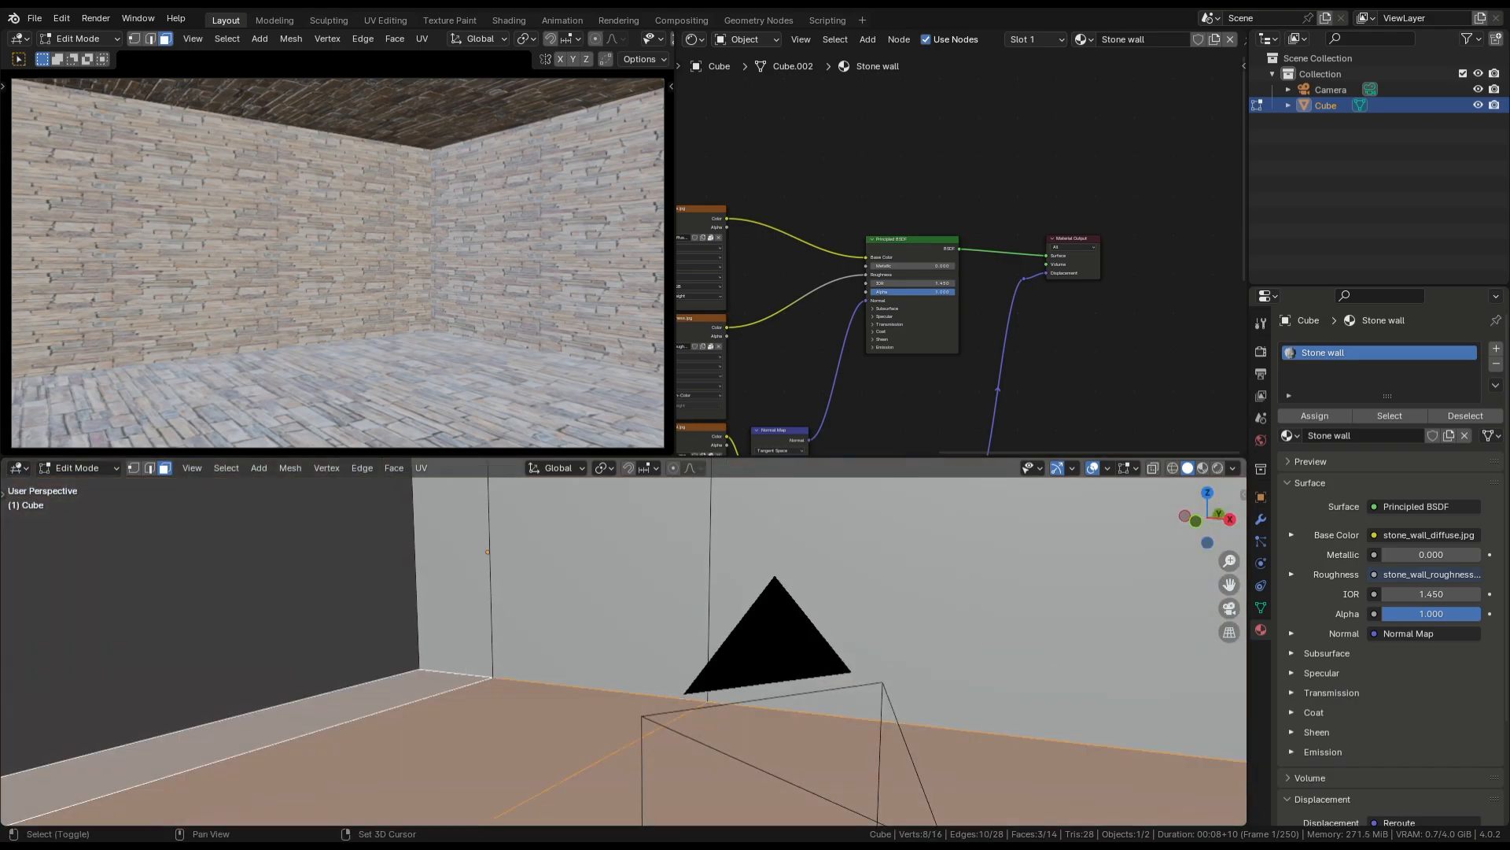
Select only the middle floor face and extend the selection to the whole floor with Select Similar by Normal
{"action": "middle_click_drag", "start_coordinate": [315, 731], "coordinate": [429, 692], "text": "shift"}
{"action": "left_click", "coordinate": [440, 732]}
{"action": "key", "text": "shift+g"}
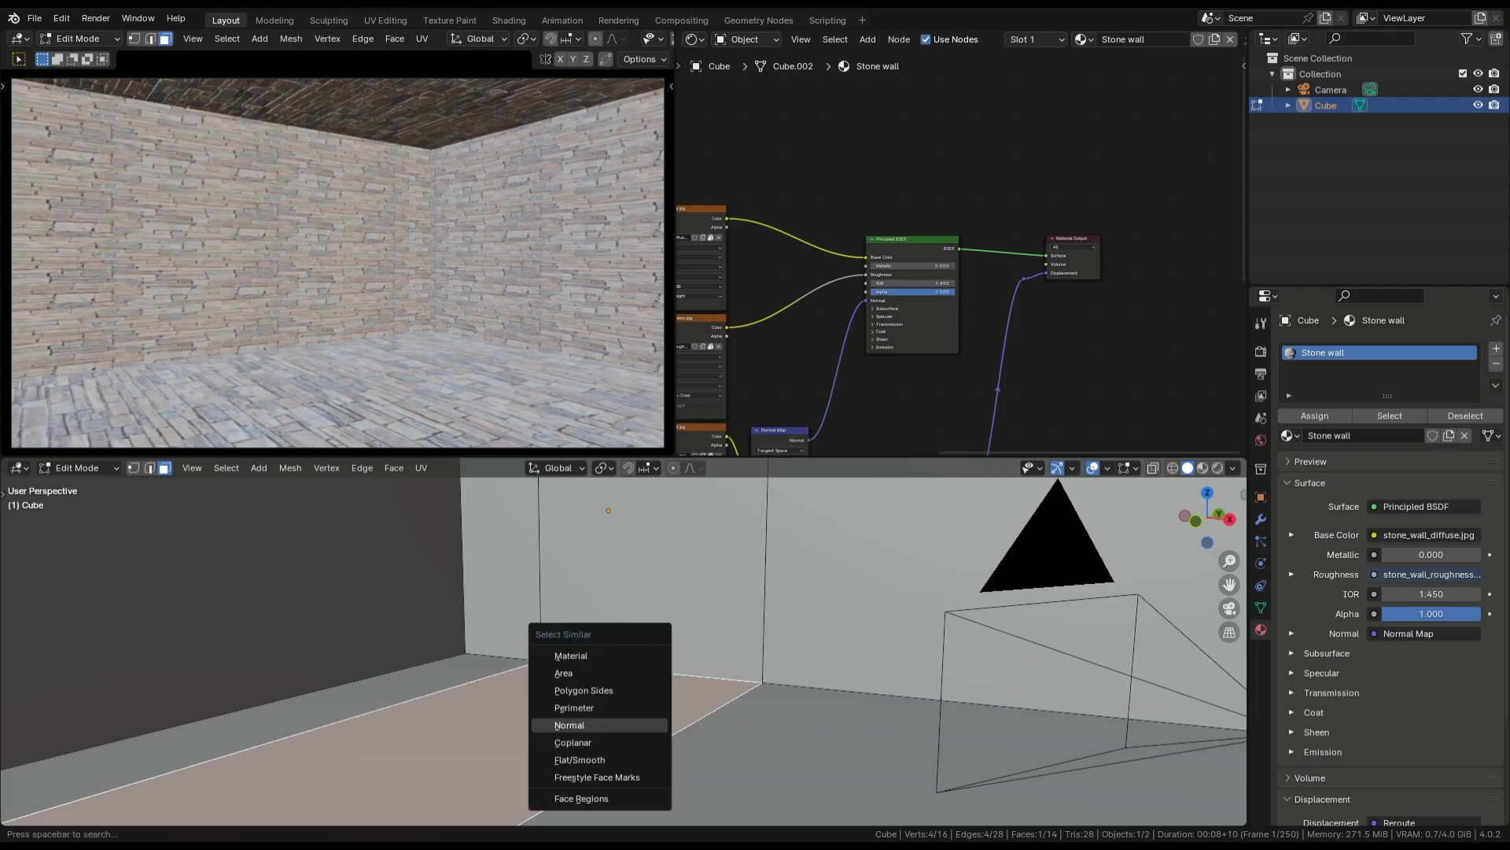
{"action": "left_click", "coordinate": [600, 725]}
{"action": "middle_click_drag", "start_coordinate": [600, 725], "coordinate": [578, 725]}
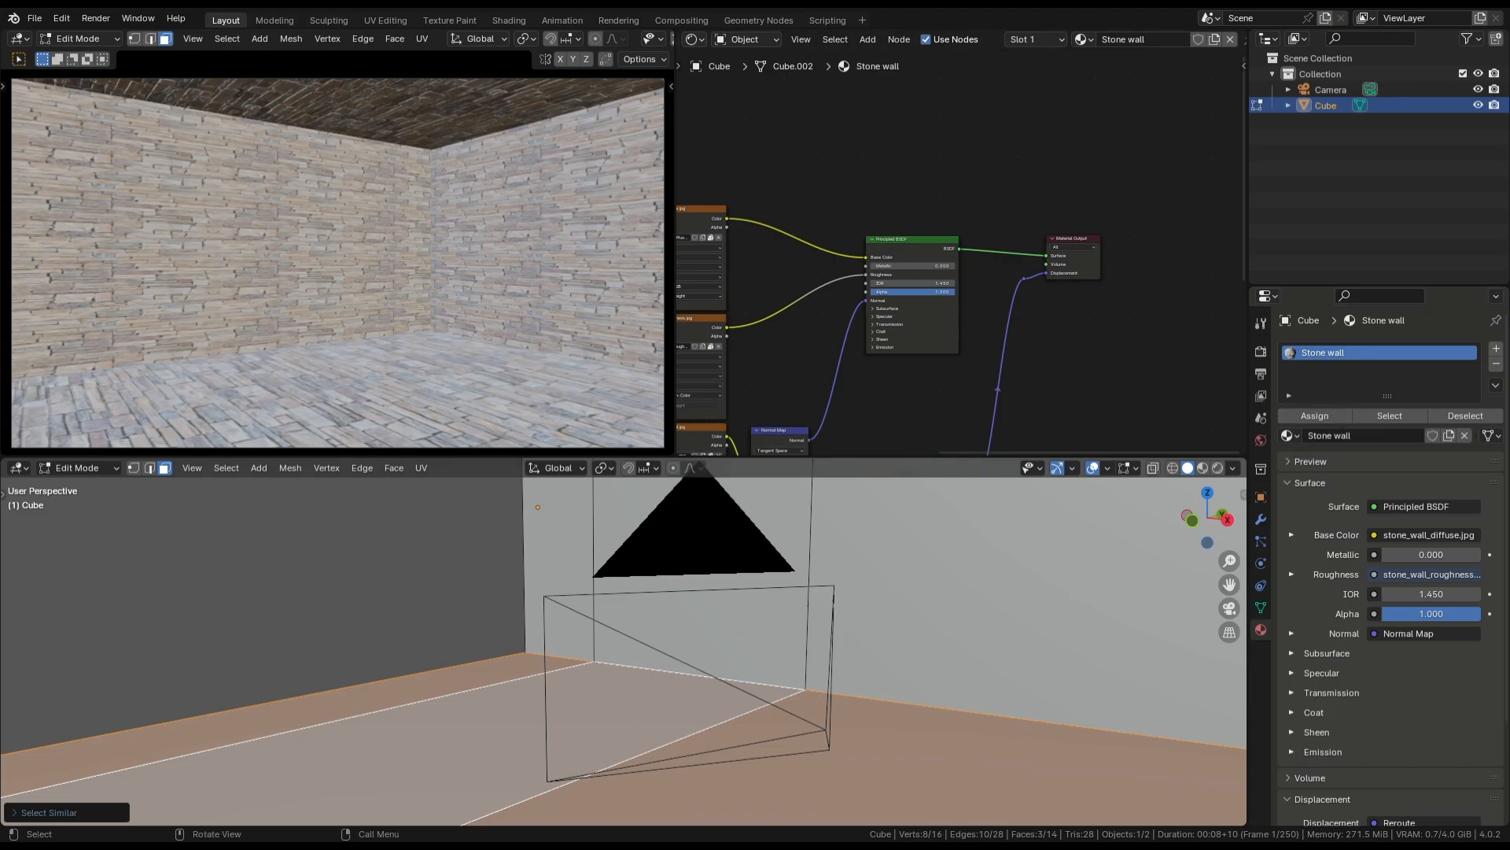
{"action": "left_click", "coordinate": [771, 748]}
{"action": "left_click", "coordinate": [499, 725]}
{"action": "key", "text": "shift+g"}
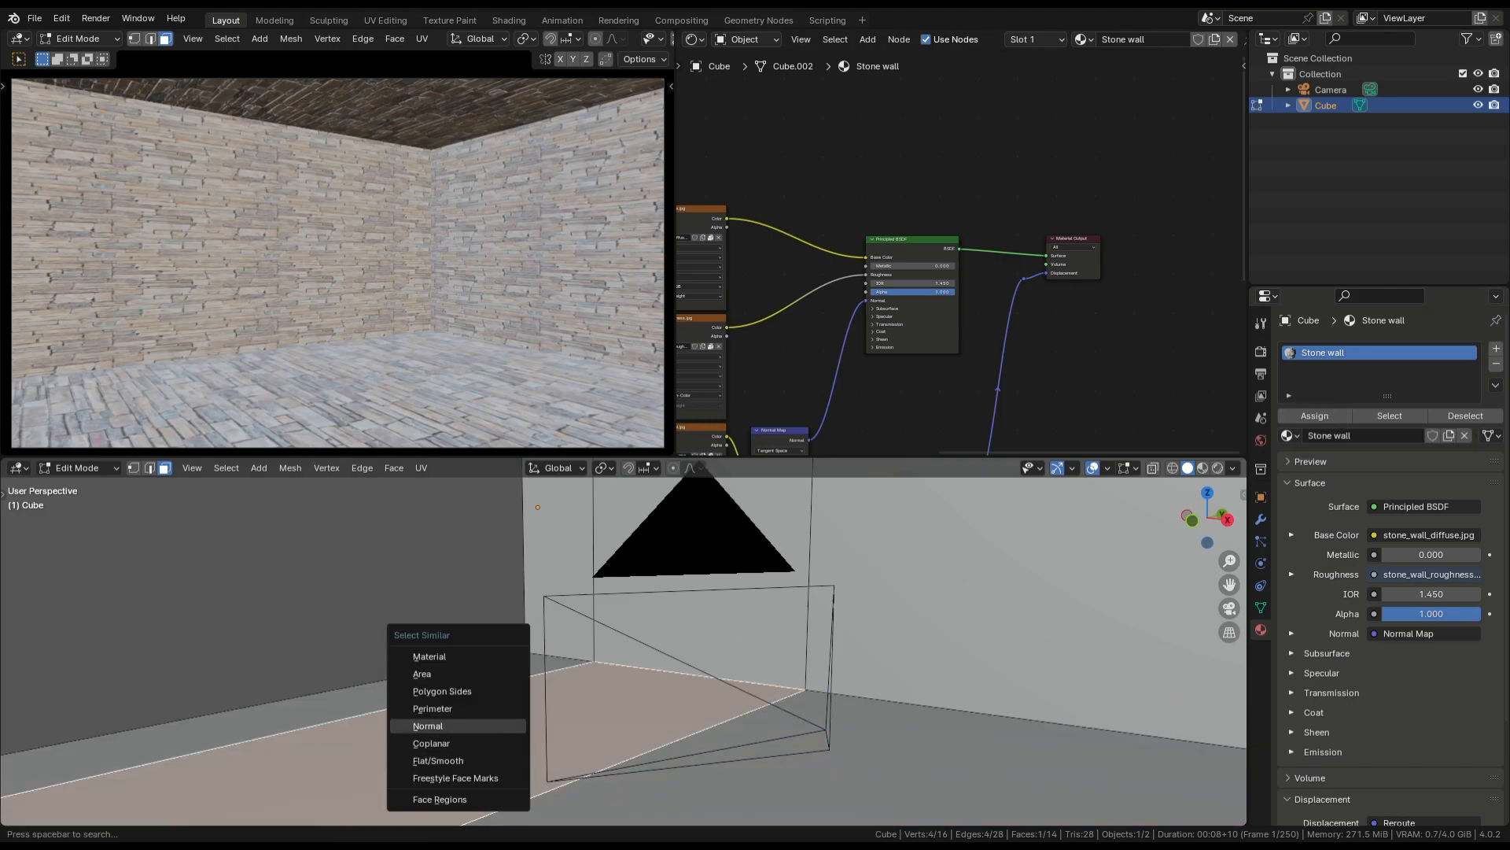
{"action": "left_click", "coordinate": [440, 725]}
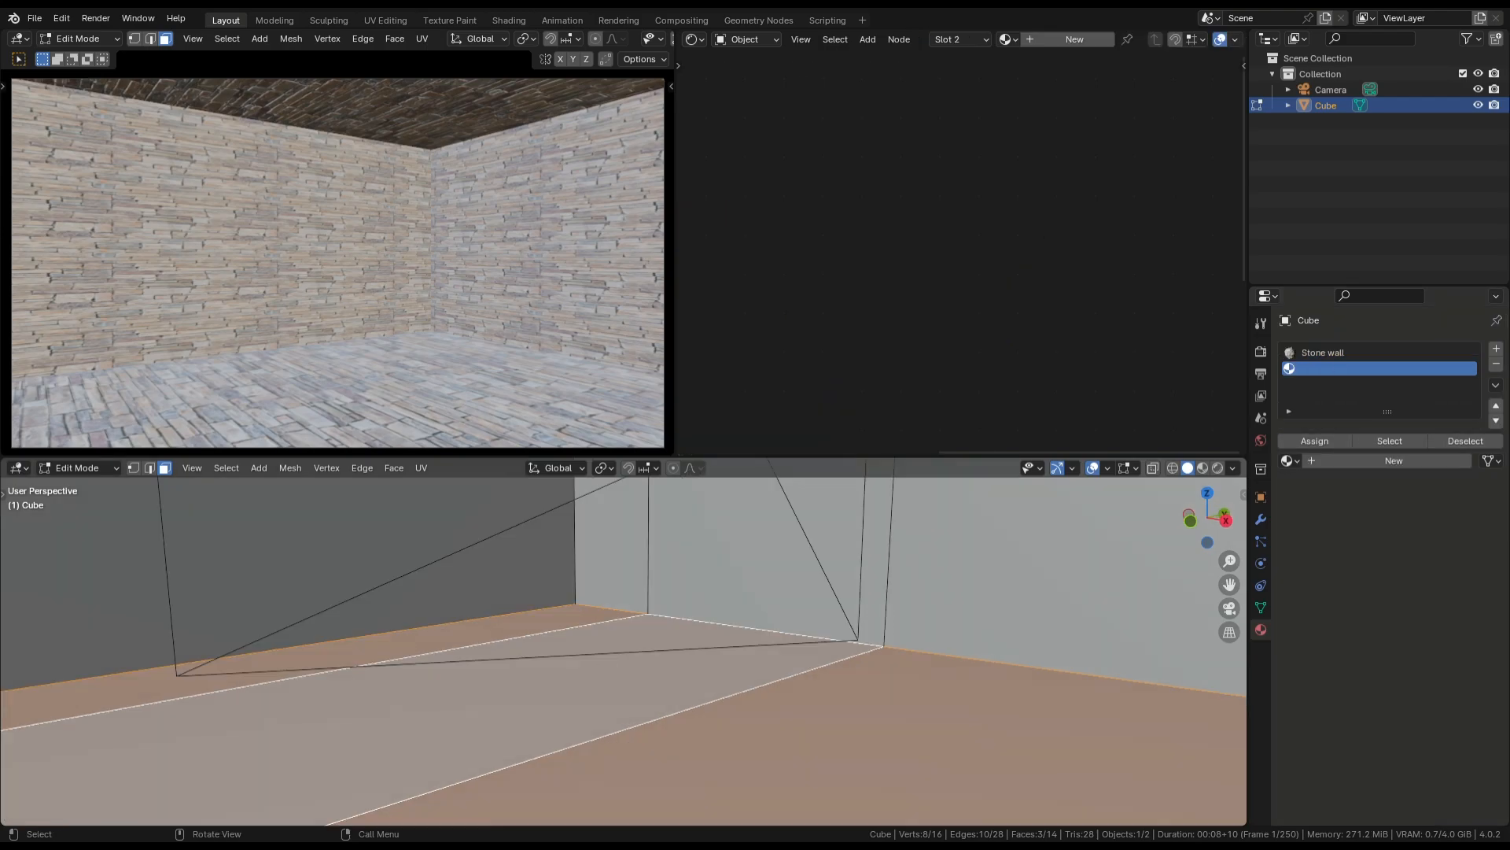
Assign the selected floor faces to a new second material slot and give that slot the Wooden floor material
{"action": "scroll", "coordinate": [623, 641], "scroll_direction": "down", "scroll_amount": 2}
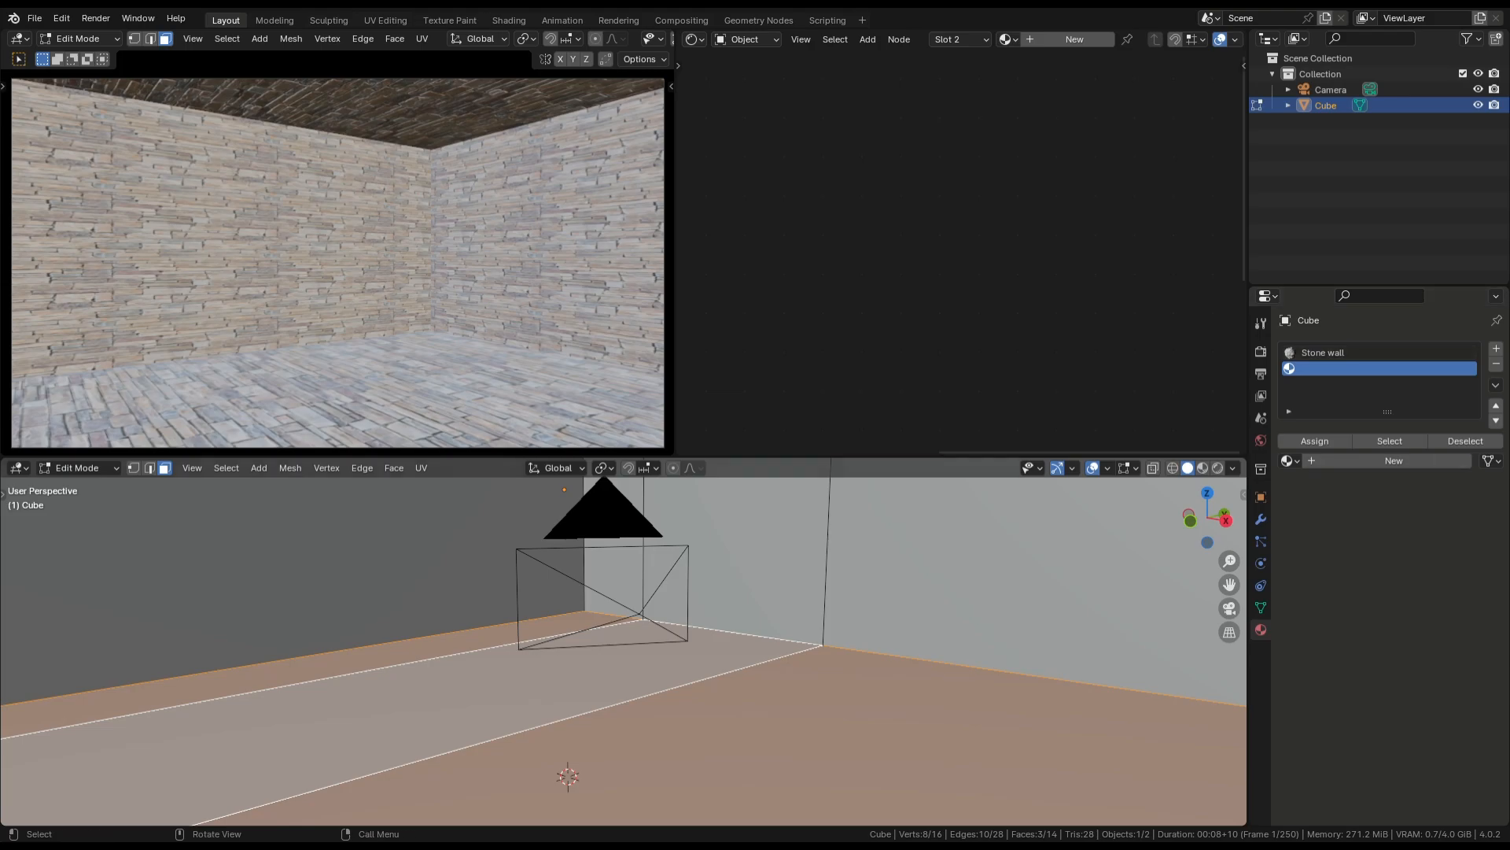
{"action": "left_click", "coordinate": [1315, 442]}
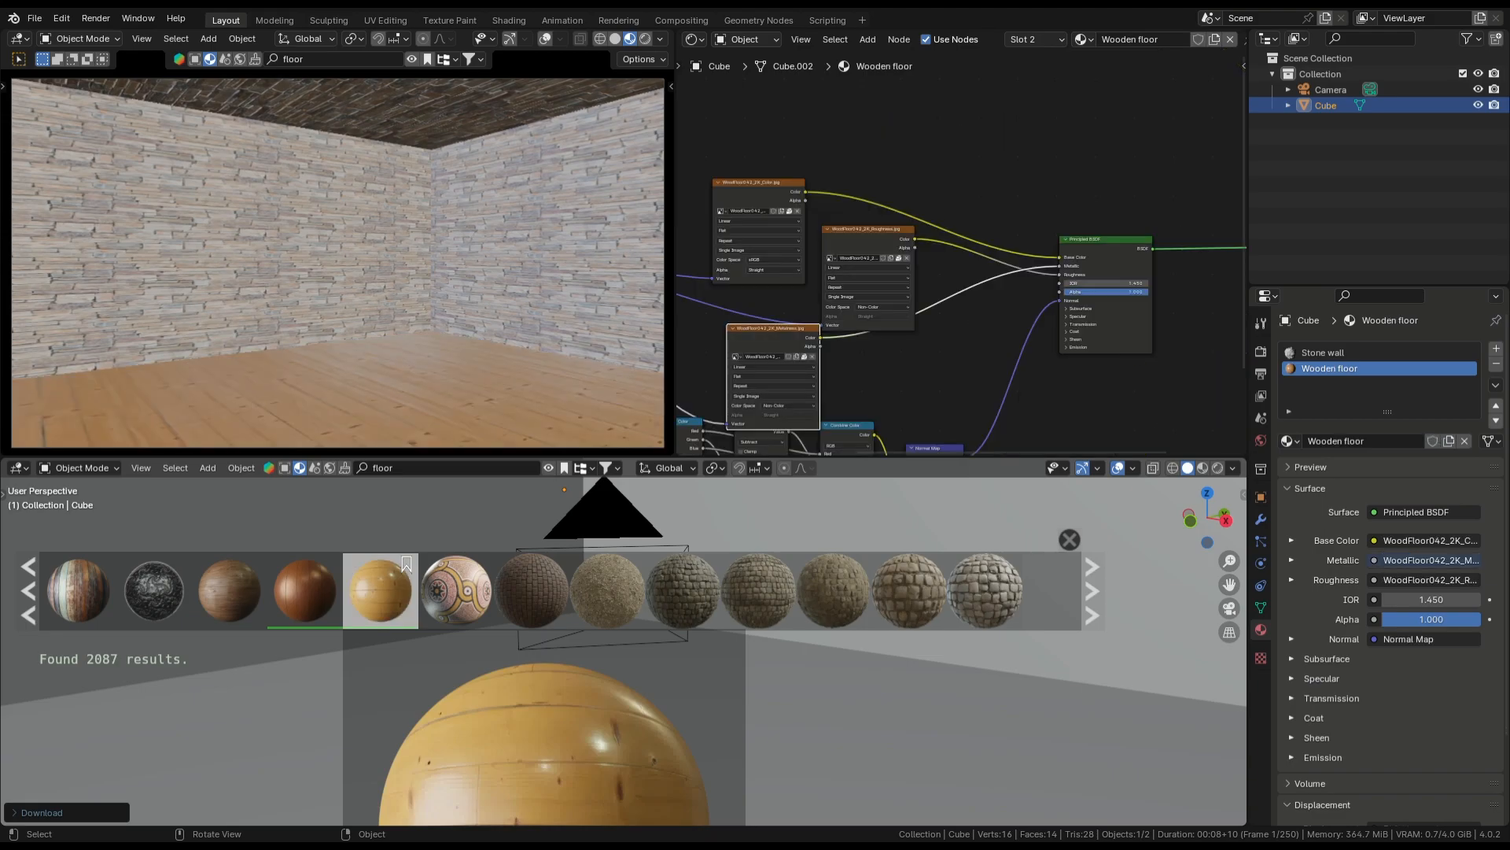
{"action": "mouse_move", "coordinate": [629, 692]}
{"action": "middle_mouse_down"}
{"action": "mouse_move", "coordinate": [602, 688]}
{"action": "mouse_move", "coordinate": [642, 693]}
{"action": "mouse_move", "coordinate": [646, 679]}
{"action": "middle_mouse_up"}
{"action": "left_click", "coordinate": [1070, 539]}
In Edit Mode, select all three ceiling faces with Select Similar by Normal and add a third material slot
{"action": "key", "text": "Tab"}
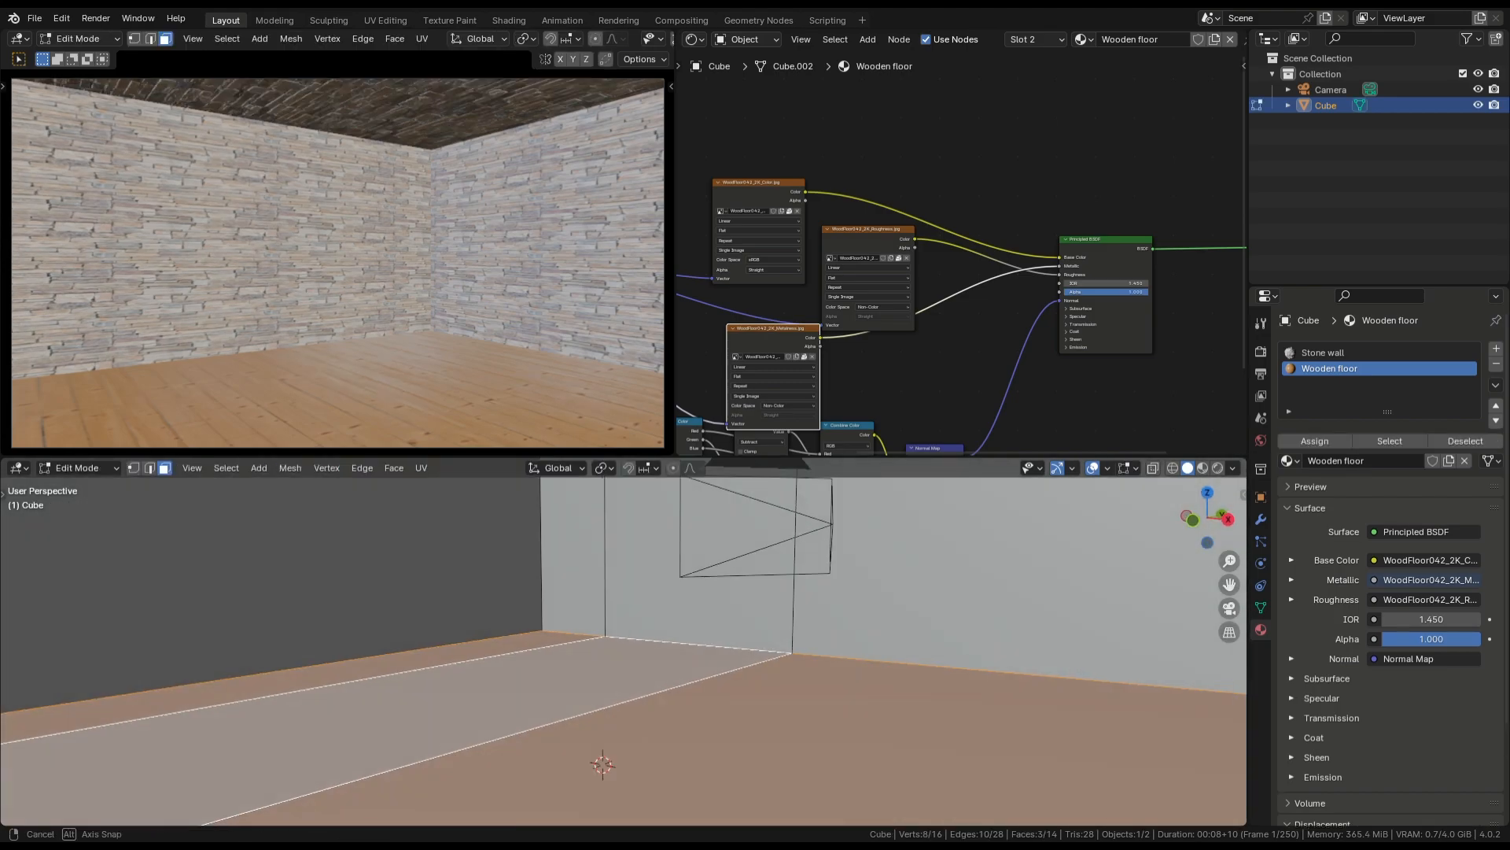
{"action": "middle_click_drag", "start_coordinate": [646, 622], "coordinate": [655, 759], "text": "shift"}
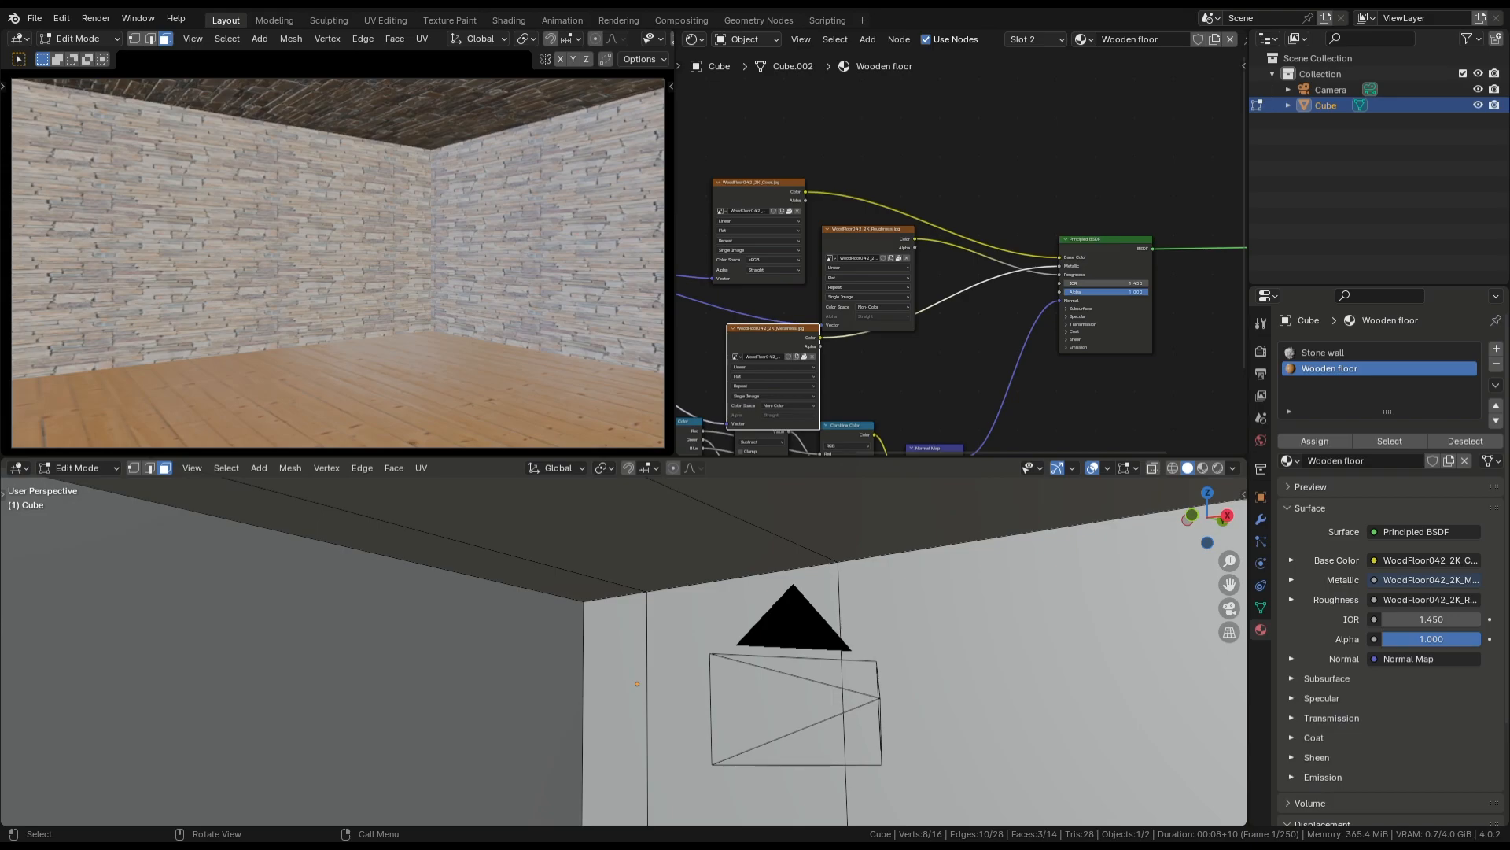
{"action": "left_click", "coordinate": [873, 523]}
{"action": "left_click", "coordinate": [692, 543]}
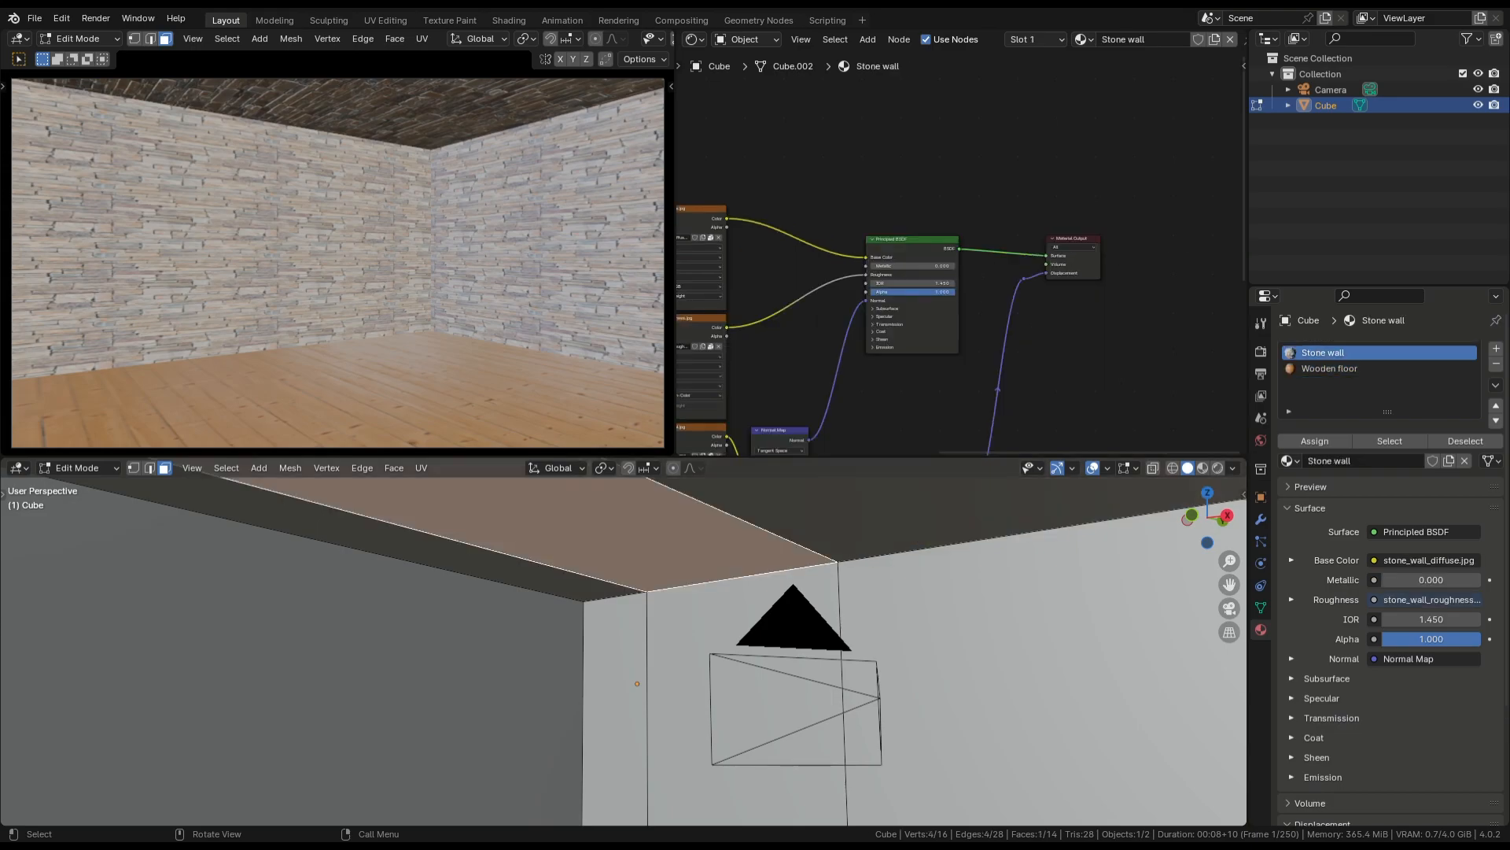
{"action": "key", "text": "shift+g"}
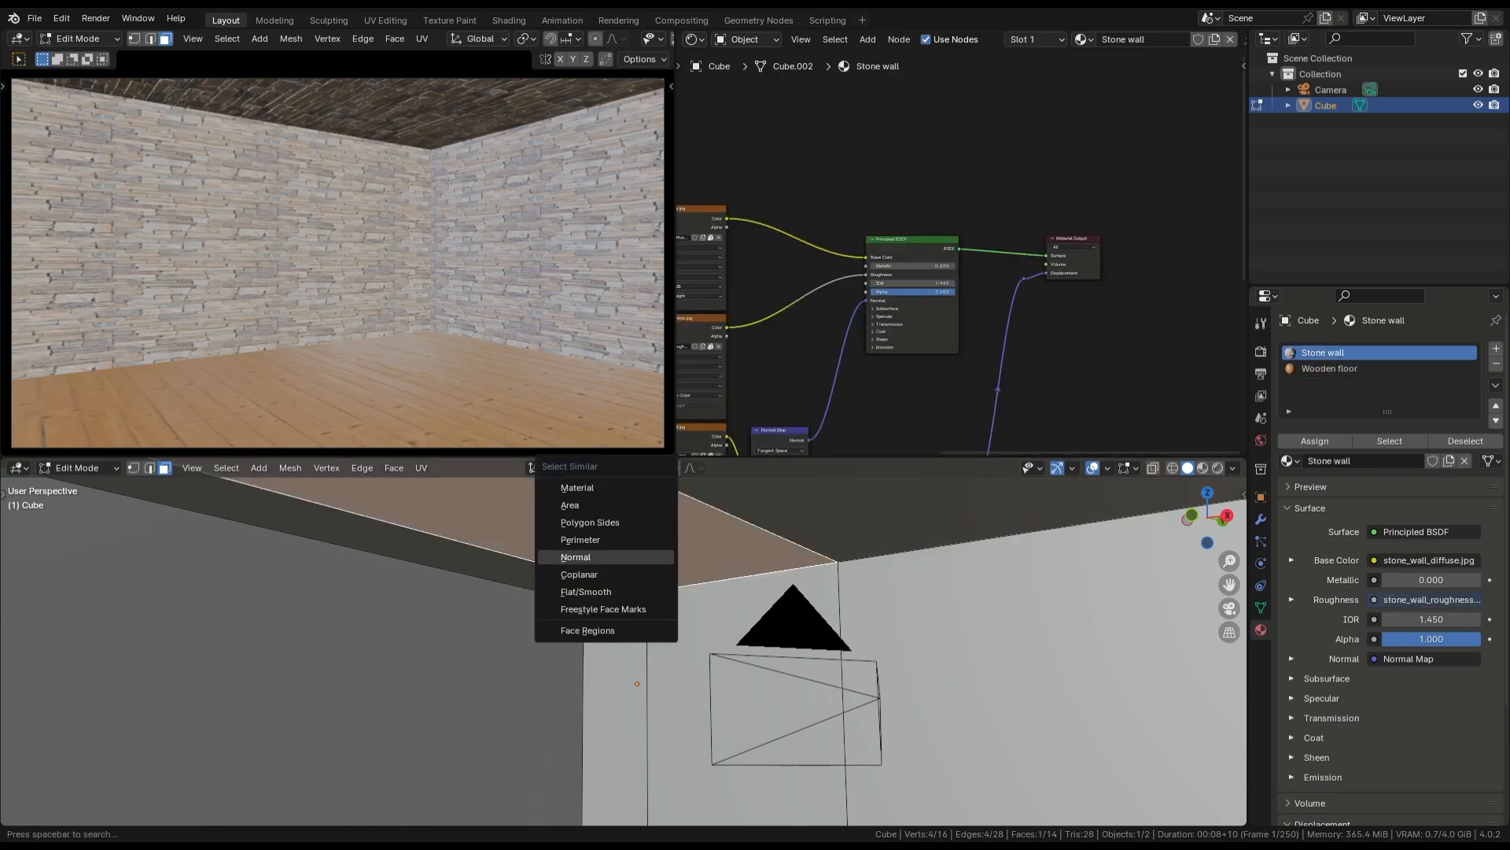
{"action": "left_click", "coordinate": [606, 556]}
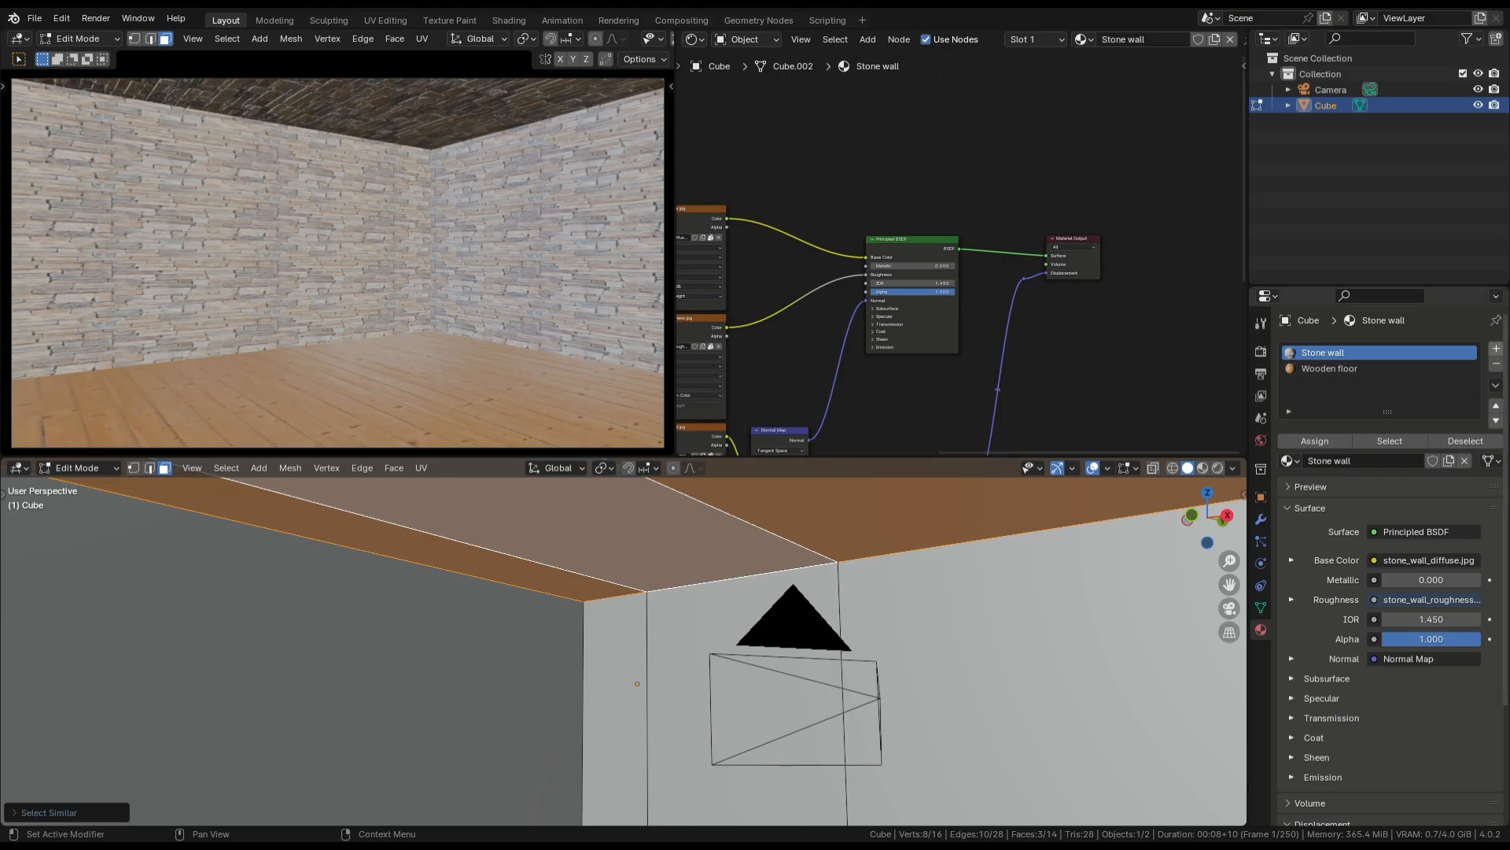
{"action": "left_click", "coordinate": [1497, 348]}
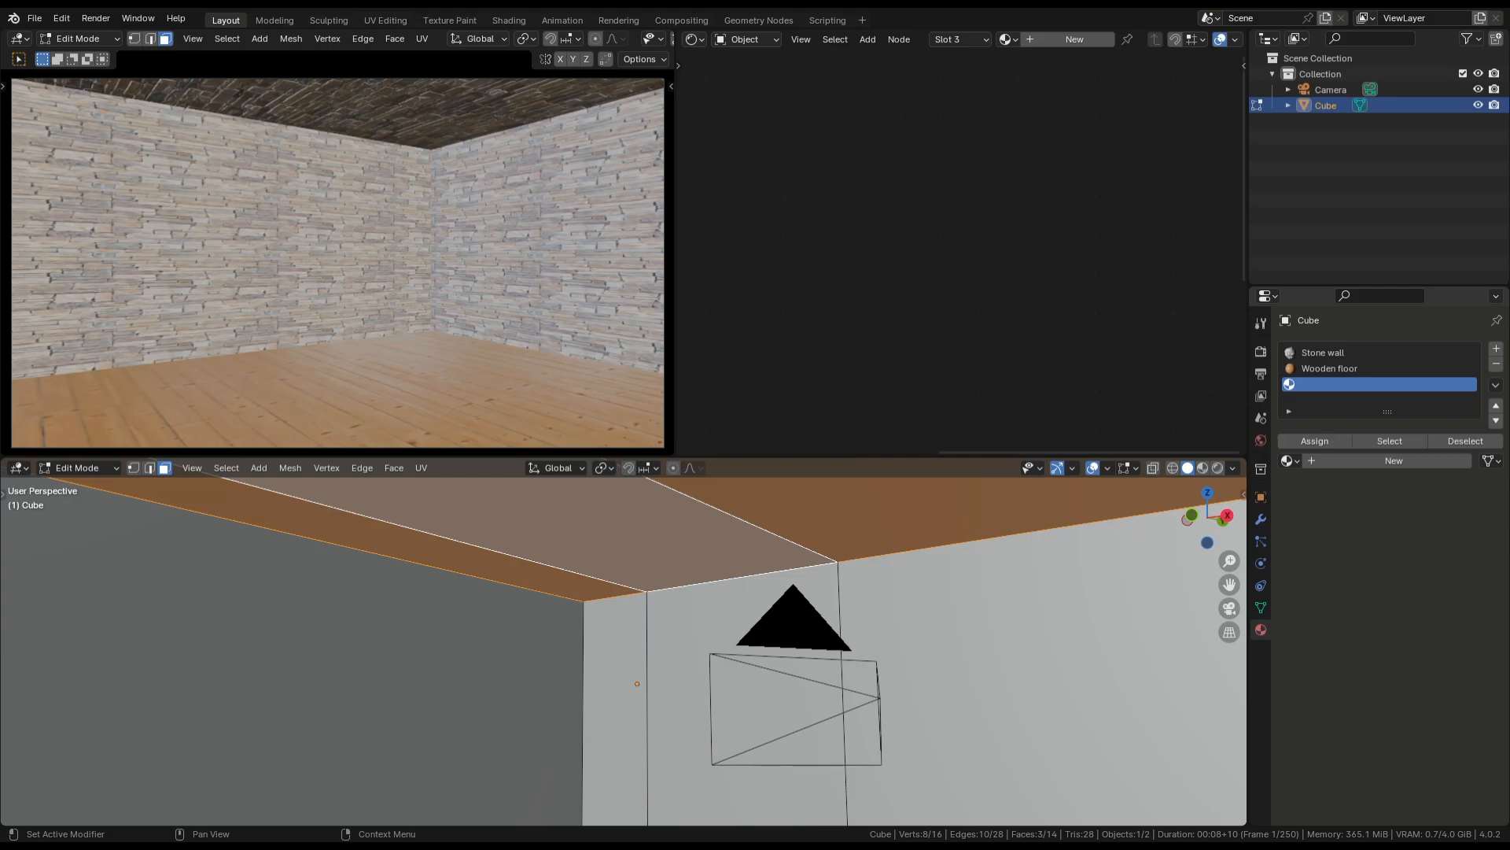
Return to Object Mode and search the material library for "roof"
{"action": "key", "text": "Tab"}
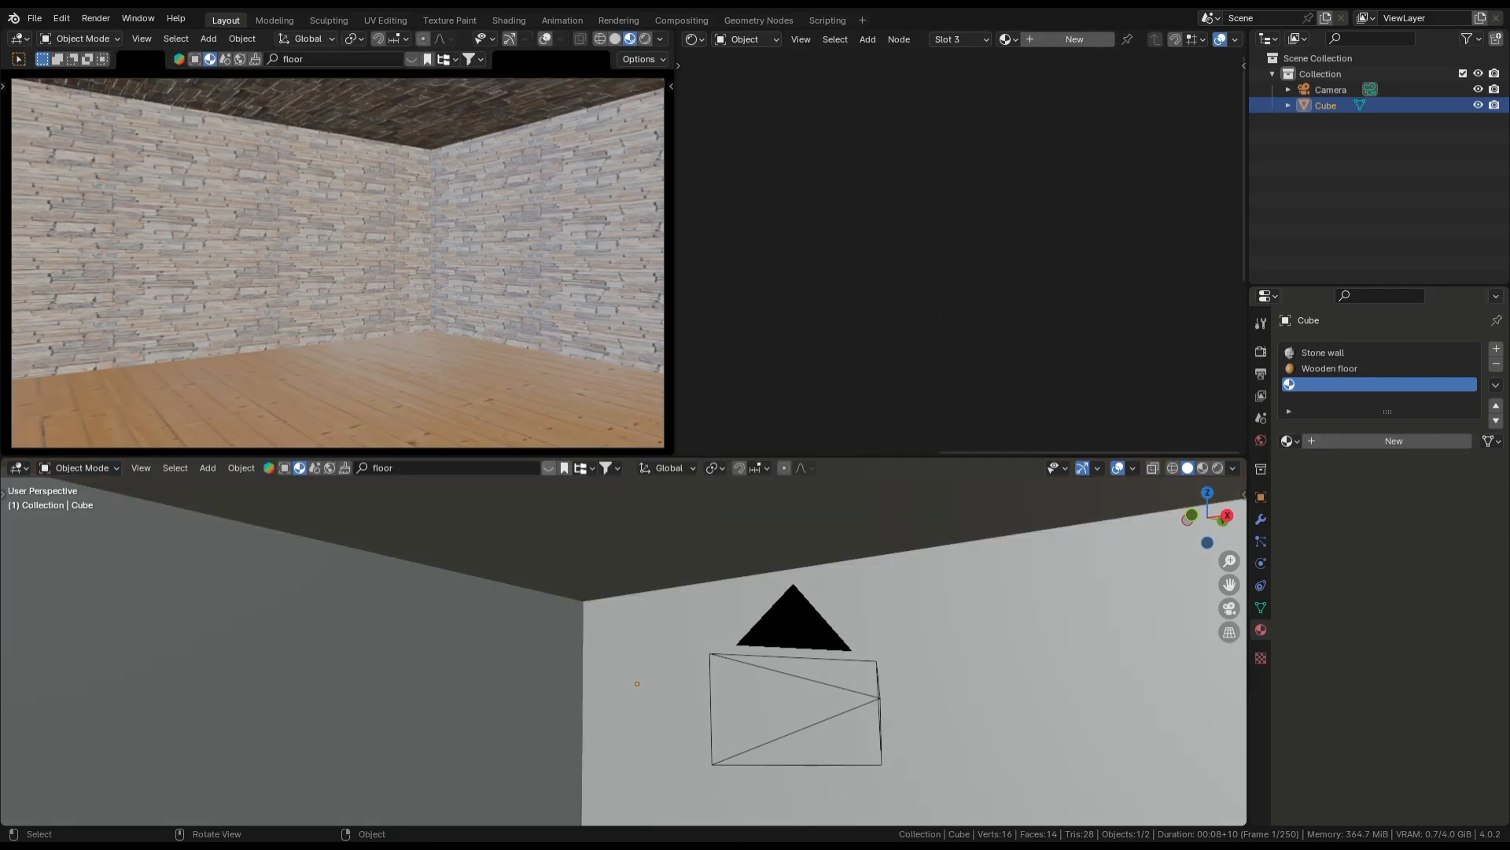
{"action": "left_click", "coordinate": [549, 468]}
{"action": "left_click", "coordinate": [472, 468]}
{"action": "key", "text": "ctrl+BackSpace"}
{"action": "type", "text": "roof"}
{"action": "key", "text": "Return"}
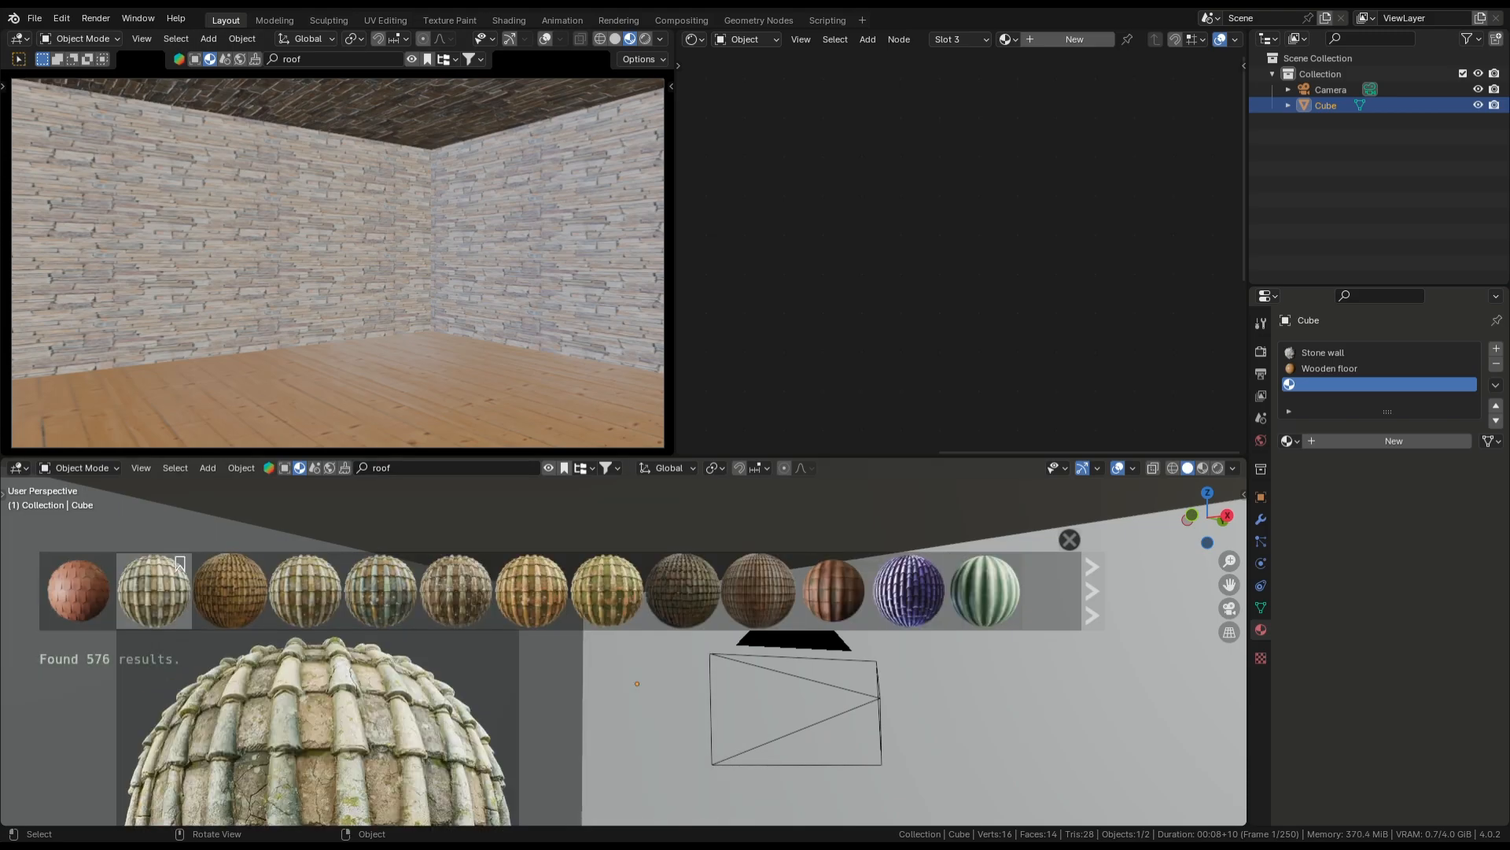
Browse further through the roof results and give the empty third slot the Decorative Wood Ceiling material
{"action": "left_click", "coordinate": [1093, 591]}
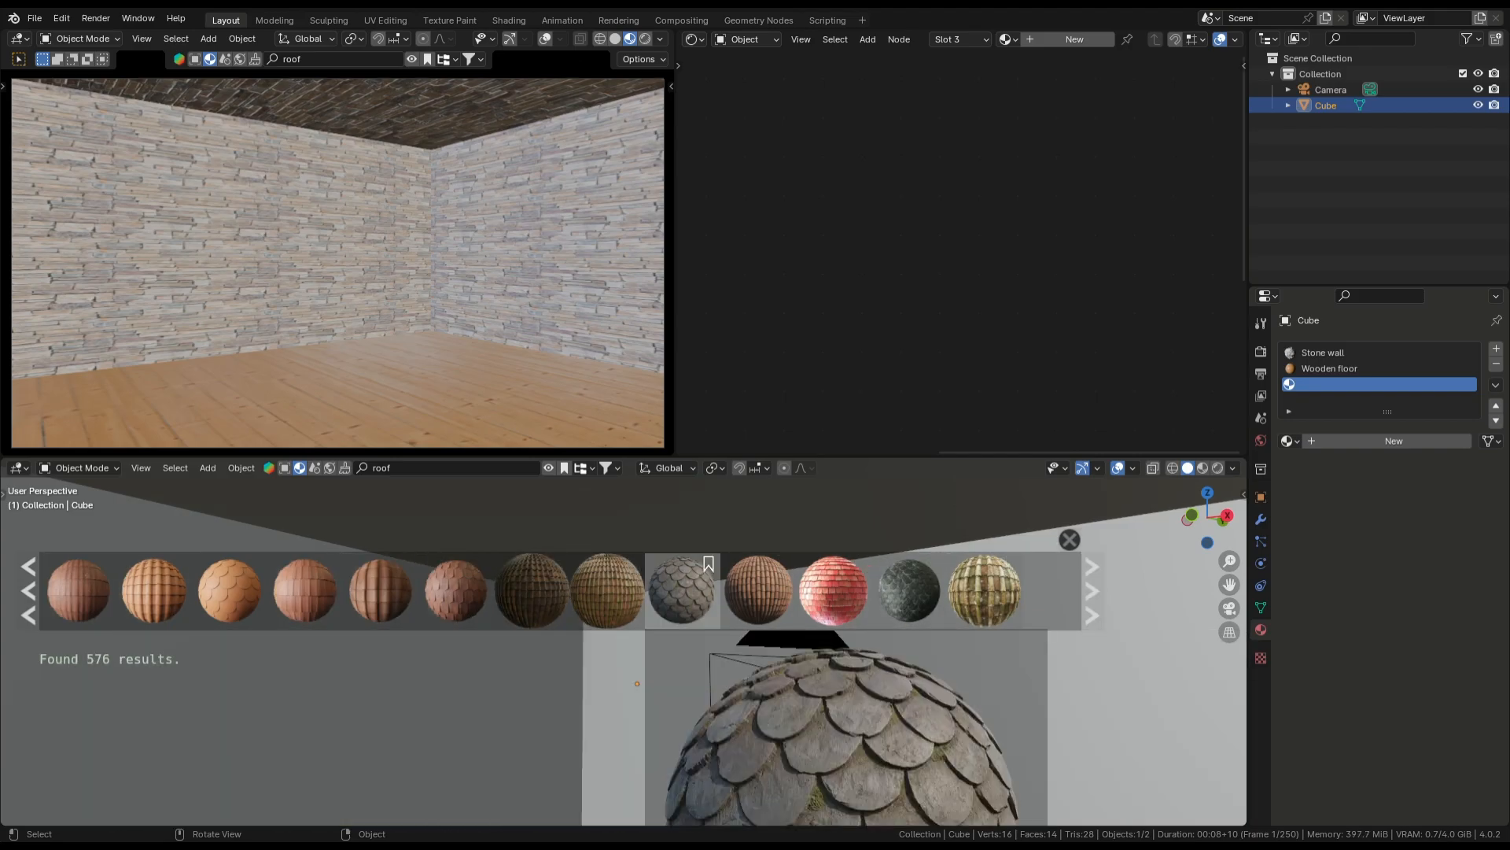
{"action": "left_click", "coordinate": [1092, 590]}
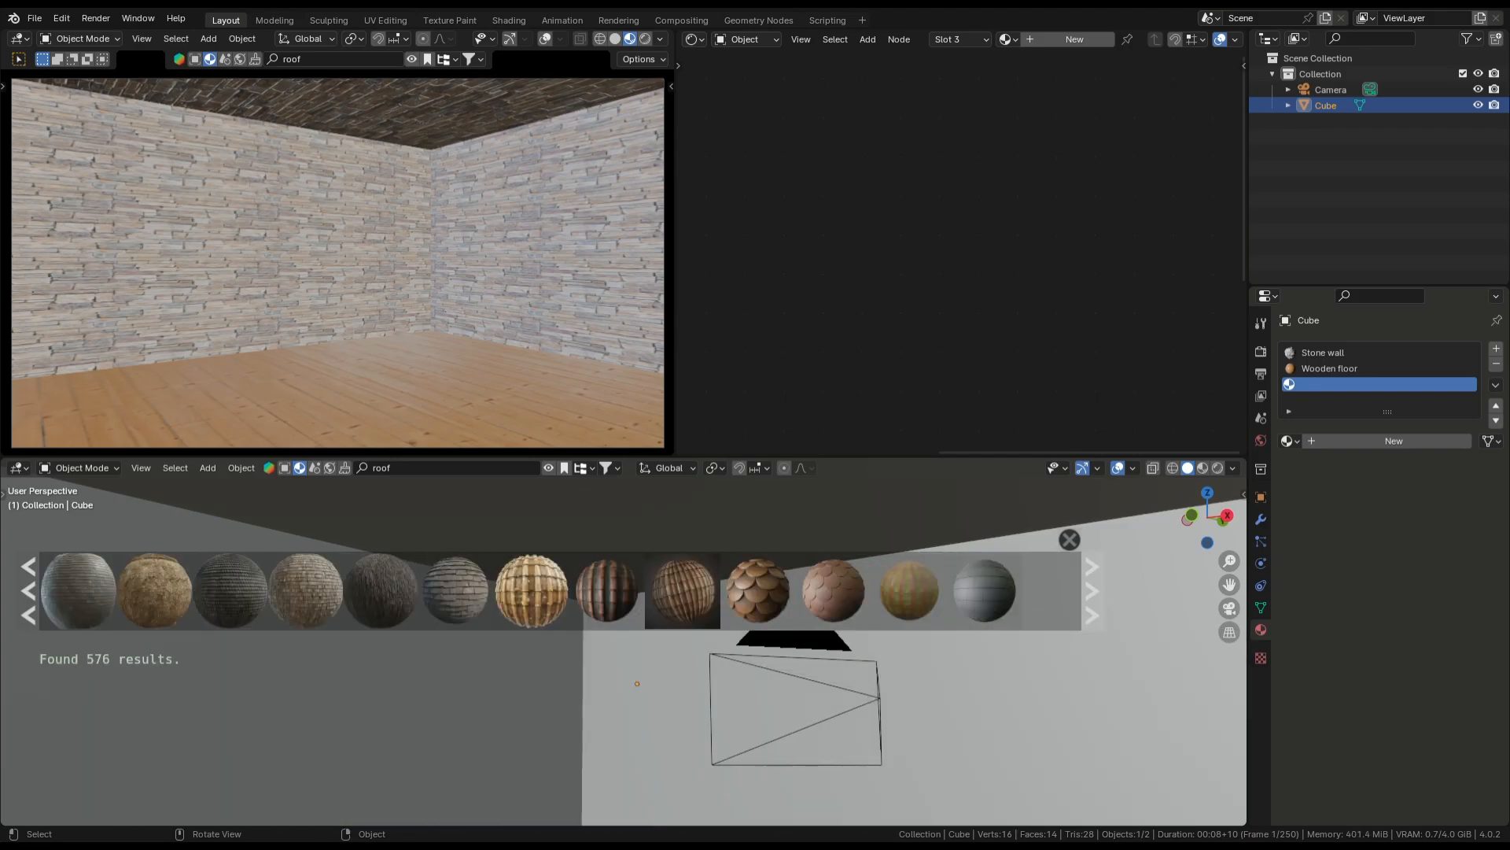
{"action": "left_click", "coordinate": [1093, 590]}
{"action": "left_click", "coordinate": [1093, 591]}
{"action": "left_click", "coordinate": [532, 591]}
{"action": "left_click_drag", "start_coordinate": [637, 684], "coordinate": [557, 741]}
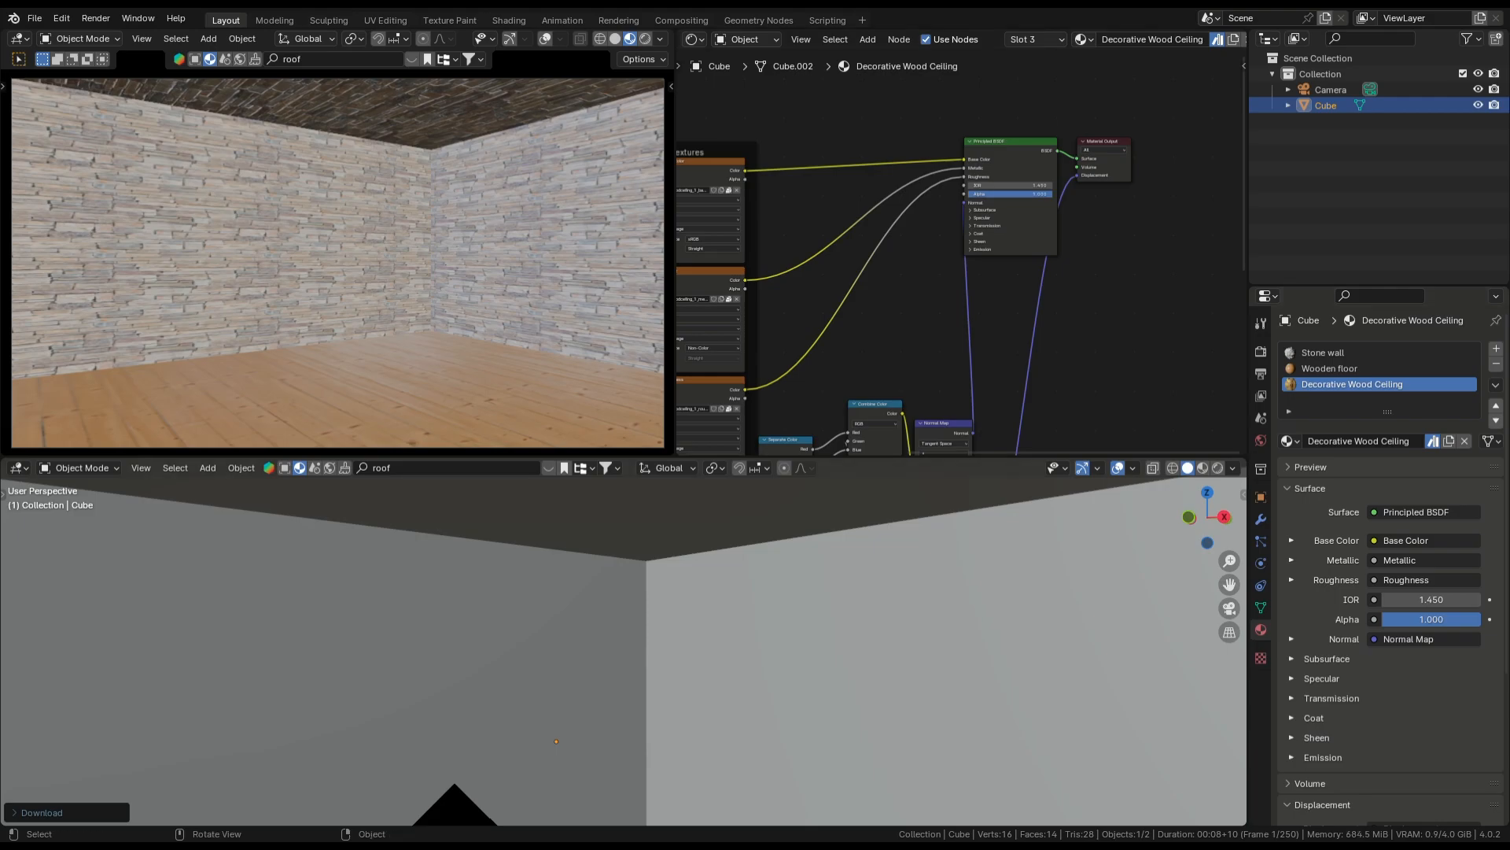
In Edit Mode, select all three ceiling faces with Select Similar by Normal and assign them to the Decorative Wood Ceiling slot
{"action": "scroll", "coordinate": [623, 652], "scroll_direction": "down", "scroll_amount": 3}
{"action": "key", "text": "Tab"}
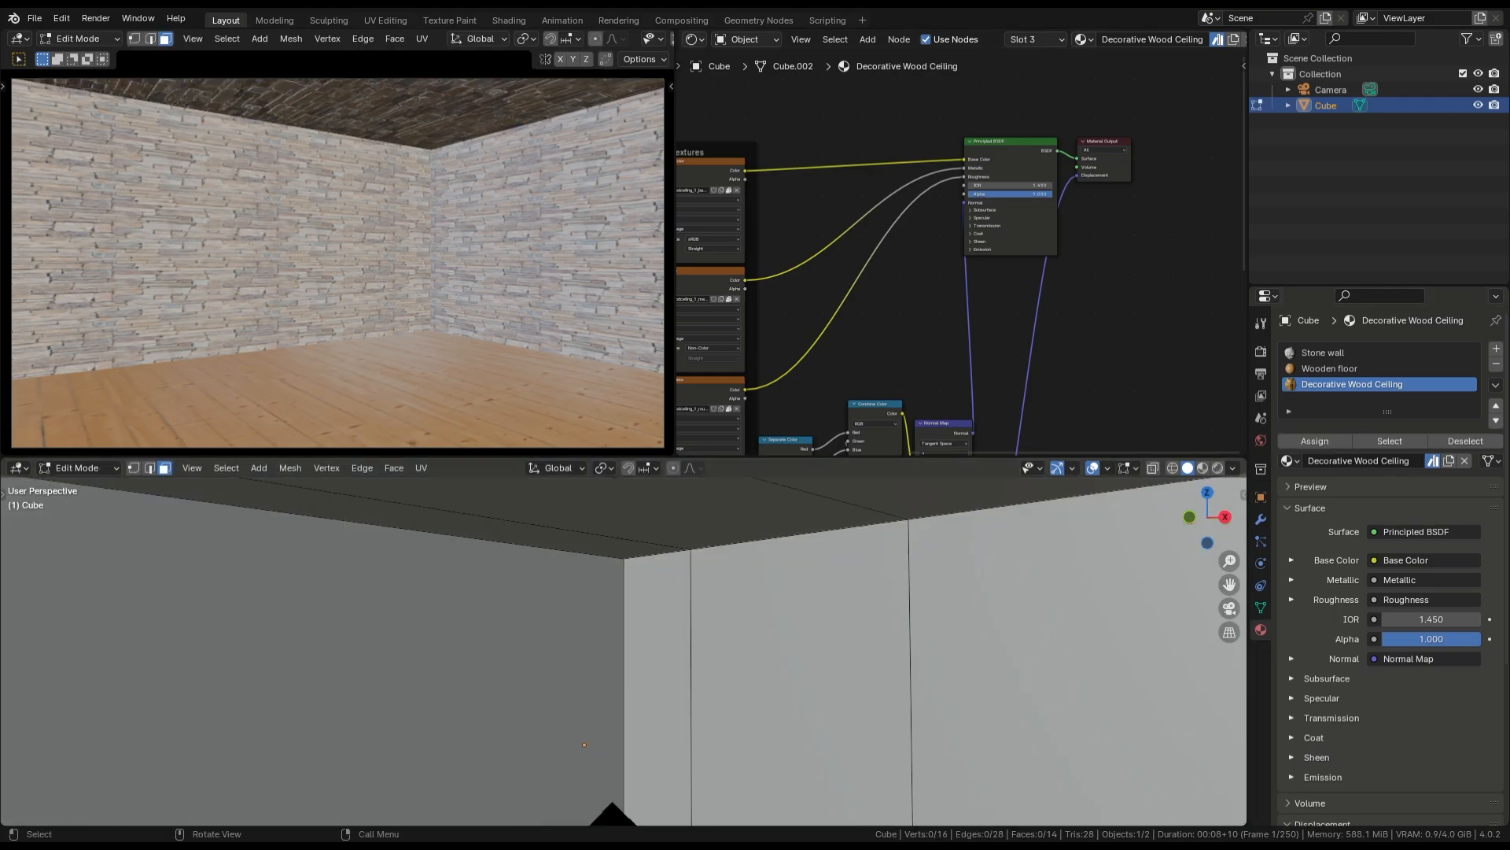
{"action": "scroll", "coordinate": [624, 652], "scroll_direction": "up", "scroll_amount": 2}
{"action": "left_click", "coordinate": [822, 501]}
{"action": "middle_click_drag", "start_coordinate": [822, 501], "coordinate": [814, 571], "text": "shift"}
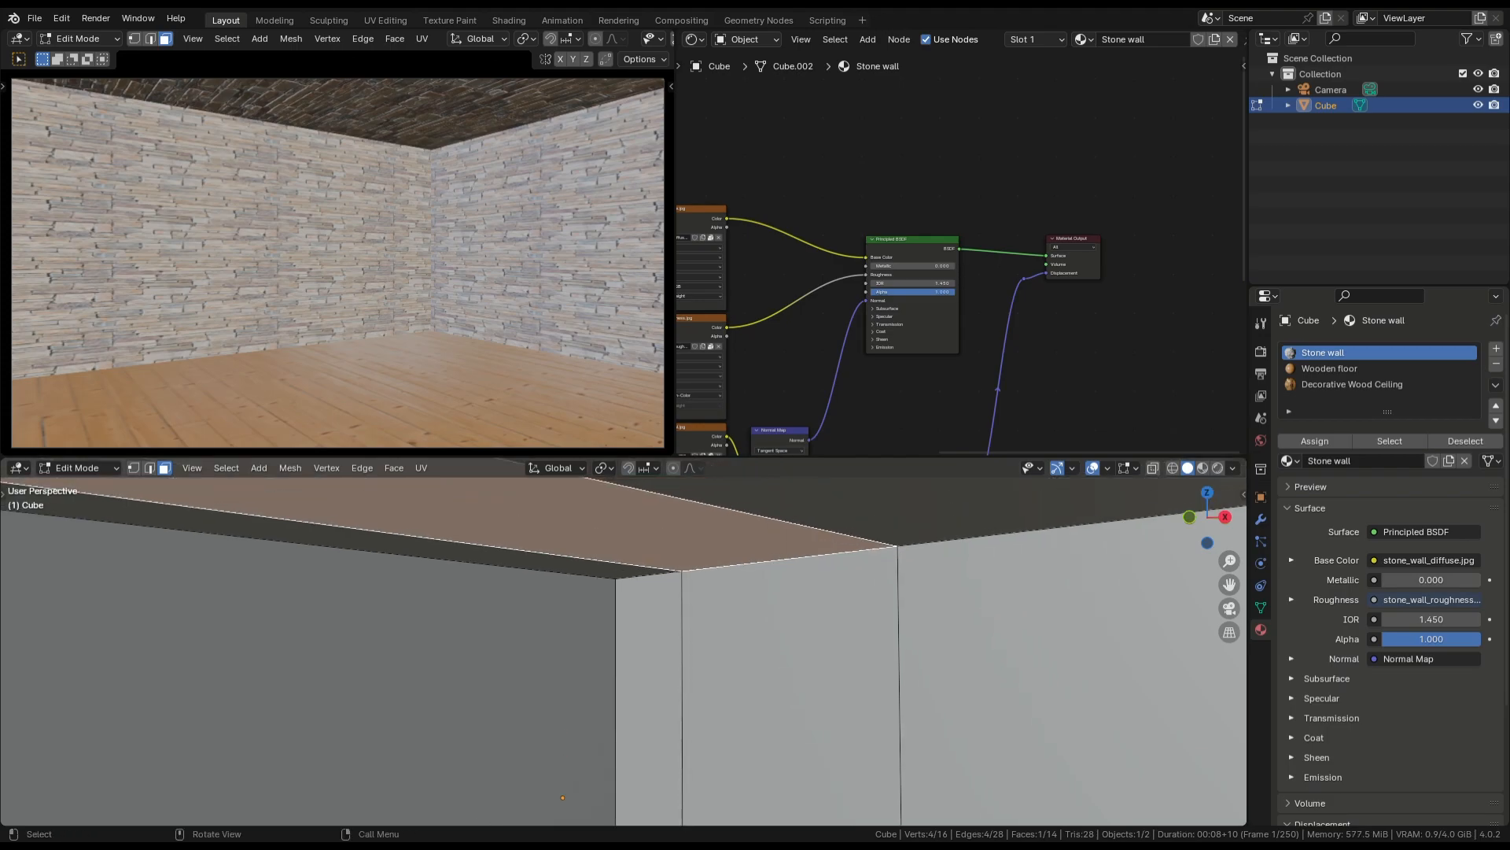
{"action": "key", "text": "shift+g"}
{"action": "left_click", "coordinate": [786, 600]}
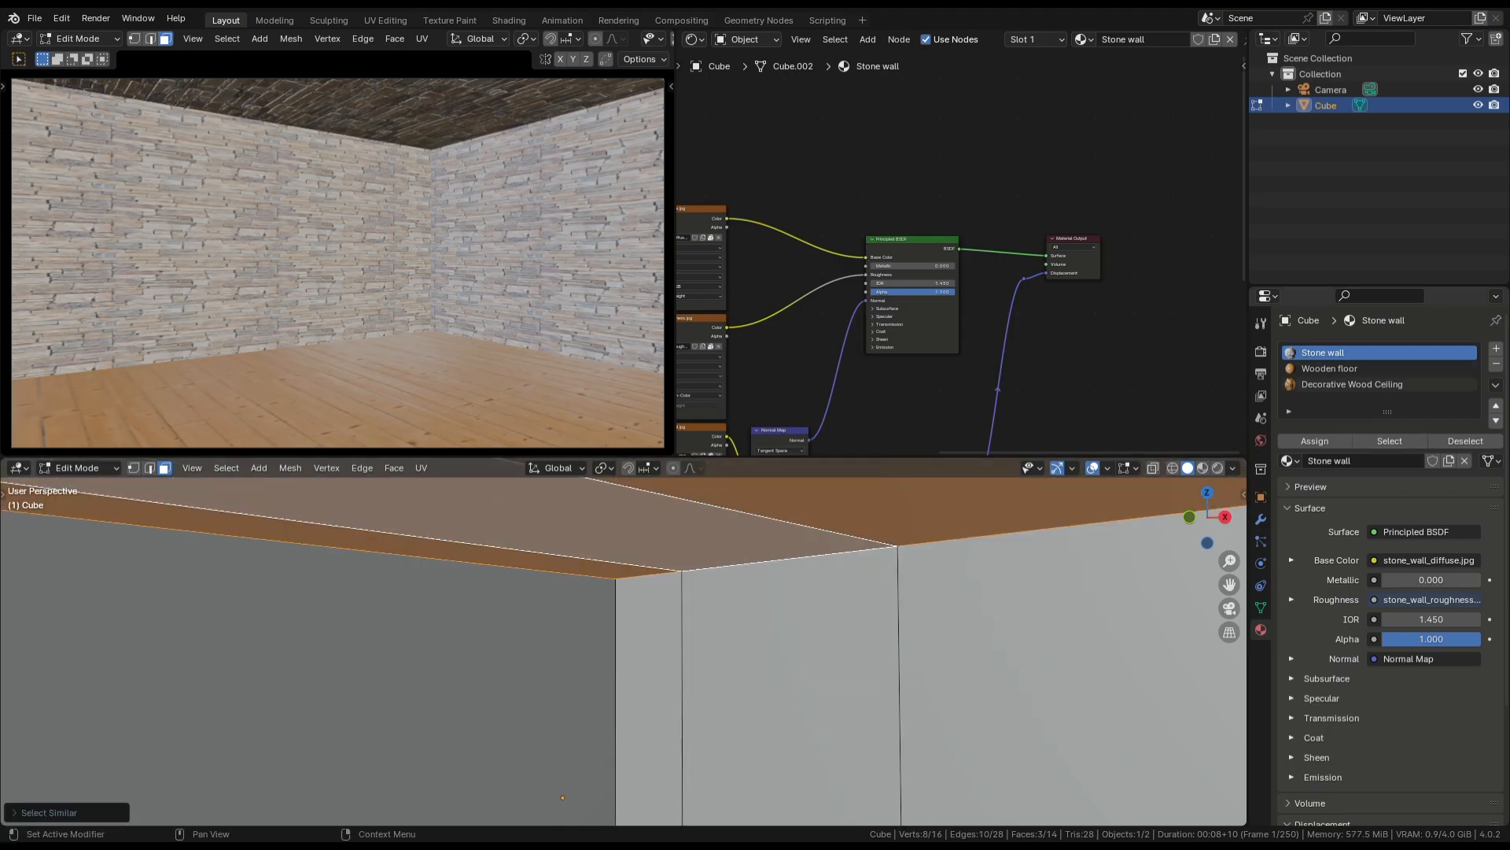
{"action": "left_click", "coordinate": [1352, 384]}
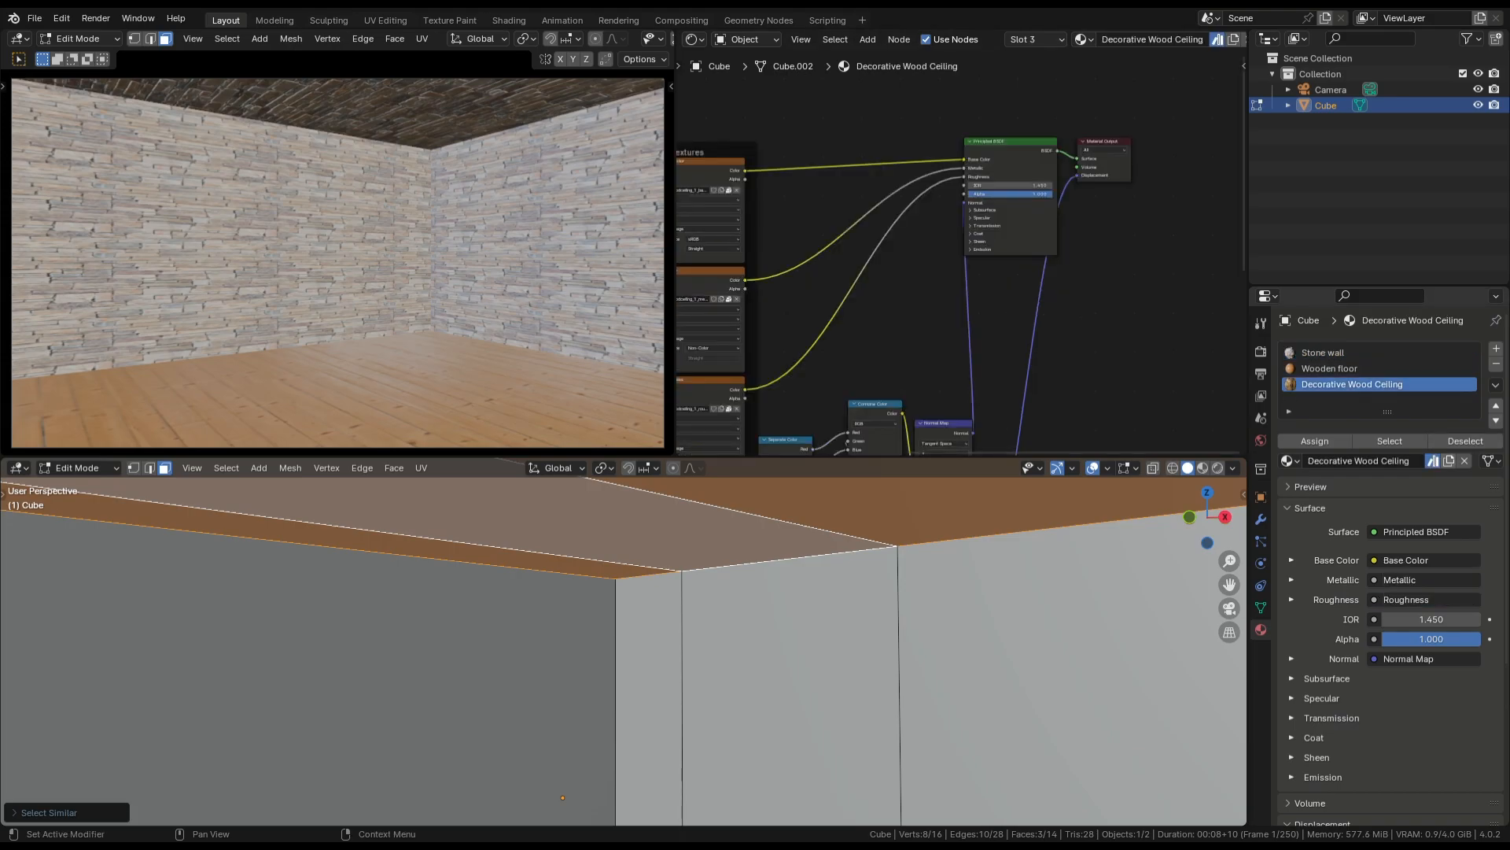
{"action": "left_click", "coordinate": [1315, 440]}
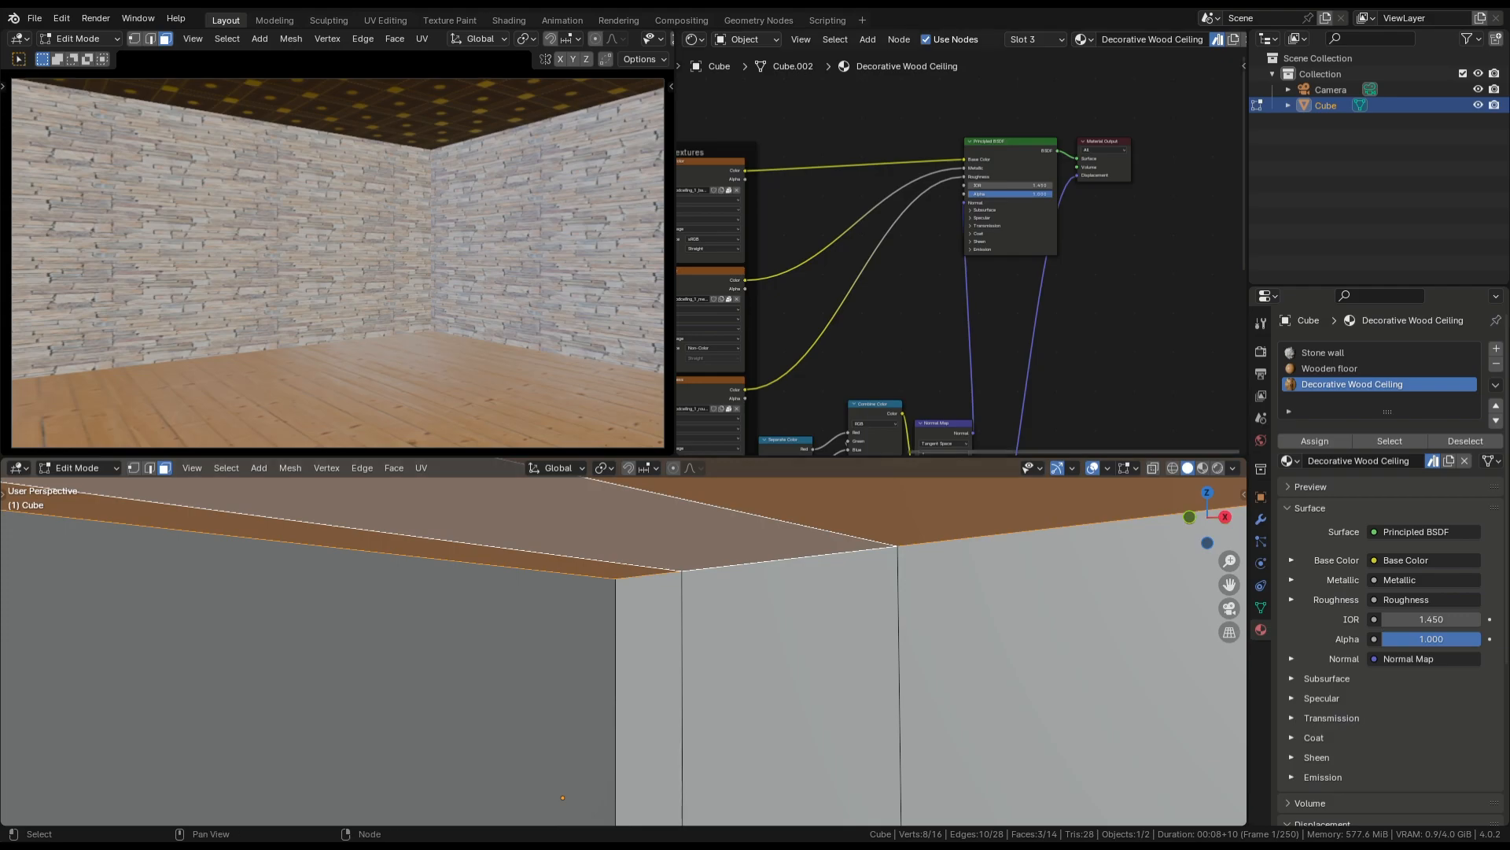
Select the middle floor face and extend the selection to the whole floor with Select Similar by Normal
{"action": "scroll", "coordinate": [623, 642], "scroll_direction": "down", "scroll_amount": 3}
{"action": "middle_click_drag", "start_coordinate": [587, 734], "coordinate": [842, 759]}
{"action": "middle_click_drag", "start_coordinate": [550, 637], "coordinate": [692, 566]}
{"action": "left_click", "coordinate": [574, 633]}
{"action": "key", "text": "shift+g"}
{"action": "left_click", "coordinate": [645, 580]}
On the Wooden floor material's Mapping node, try an X scale of 2.9 and uniform scales of 0.2, 2 and 1.5
{"action": "scroll", "coordinate": [716, 260], "scroll_direction": "down", "scroll_amount": 2}
{"action": "middle_click_drag", "start_coordinate": [715, 260], "coordinate": [979, 254]}
{"action": "scroll", "coordinate": [971, 254], "scroll_direction": "up", "scroll_amount": 4}
{"action": "middle_click_drag", "start_coordinate": [865, 283], "coordinate": [1101, 227]}
{"action": "scroll", "coordinate": [1018, 208], "scroll_direction": "up", "scroll_amount": 3}
{"action": "scroll", "coordinate": [1019, 208], "scroll_direction": "up", "scroll_amount": 2}
{"action": "middle_click_drag", "start_coordinate": [900, 271], "coordinate": [942, 215]}
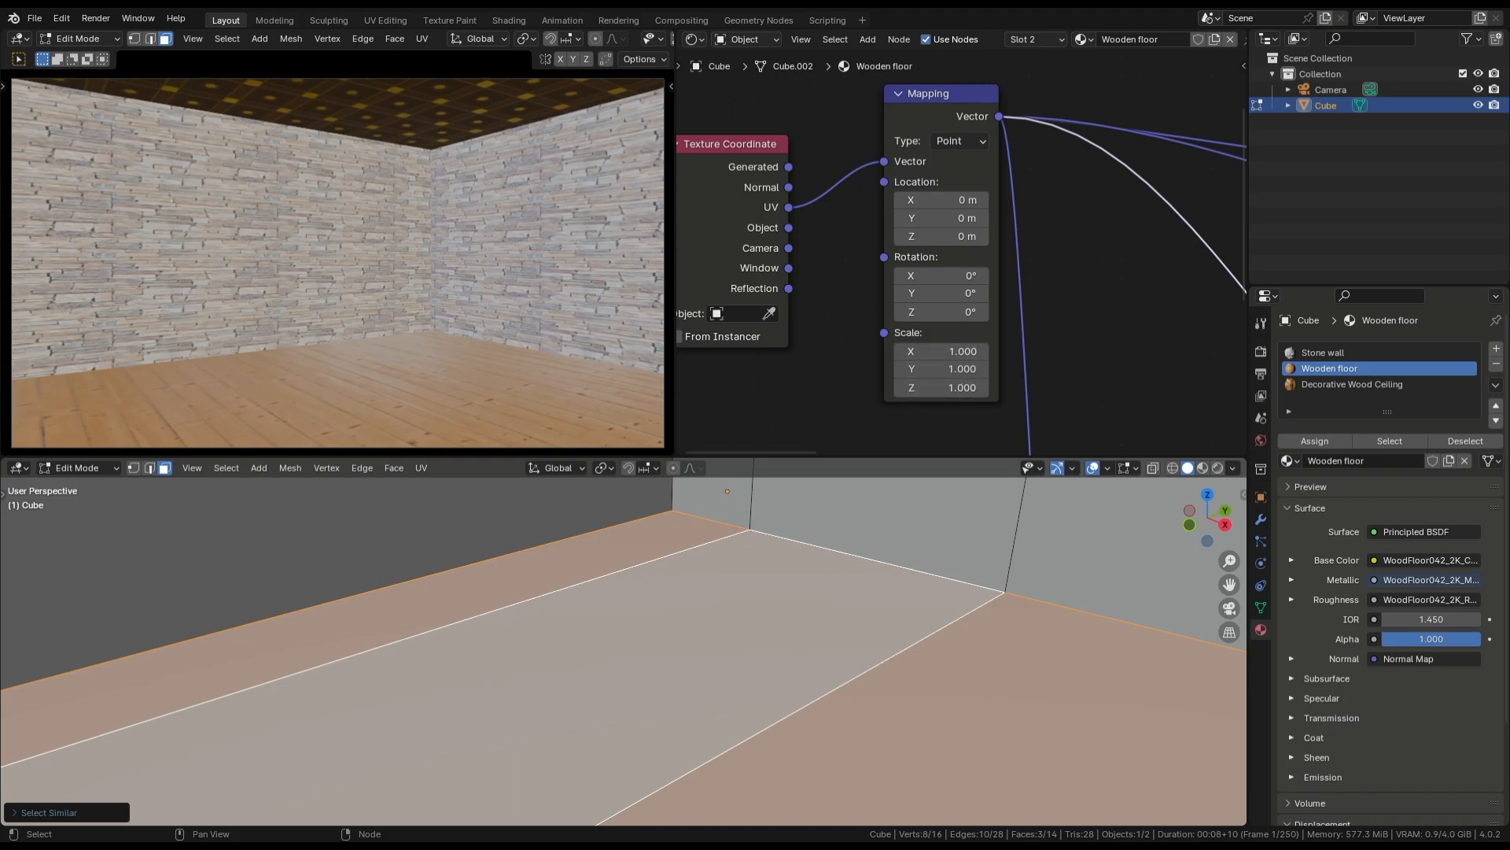
{"action": "middle_click_drag", "start_coordinate": [960, 260], "coordinate": [949, 242]}
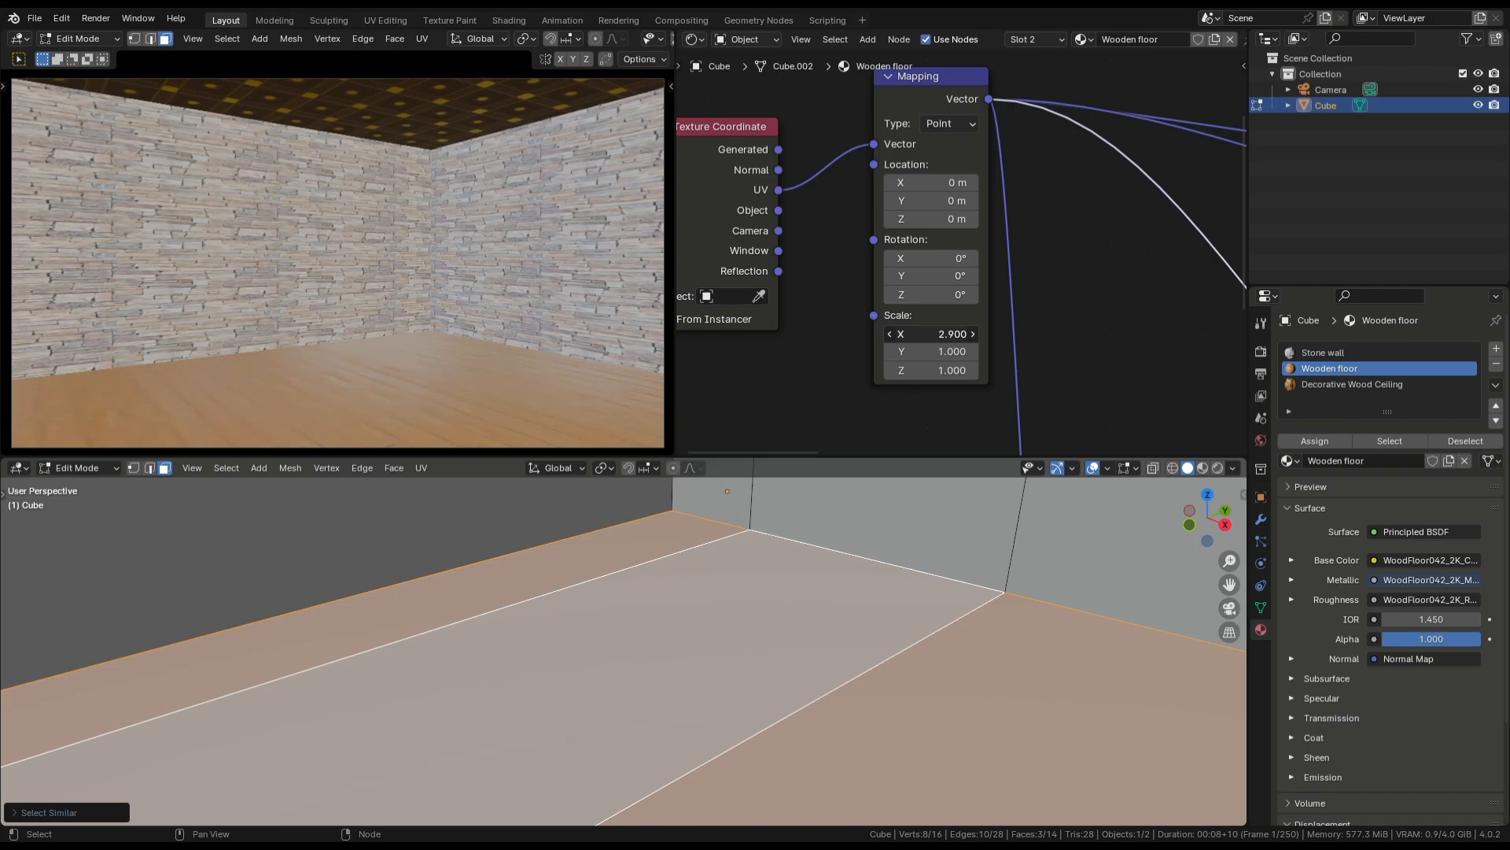
{"action": "left_click_drag", "start_coordinate": [932, 334], "coordinate": [905, 334]}
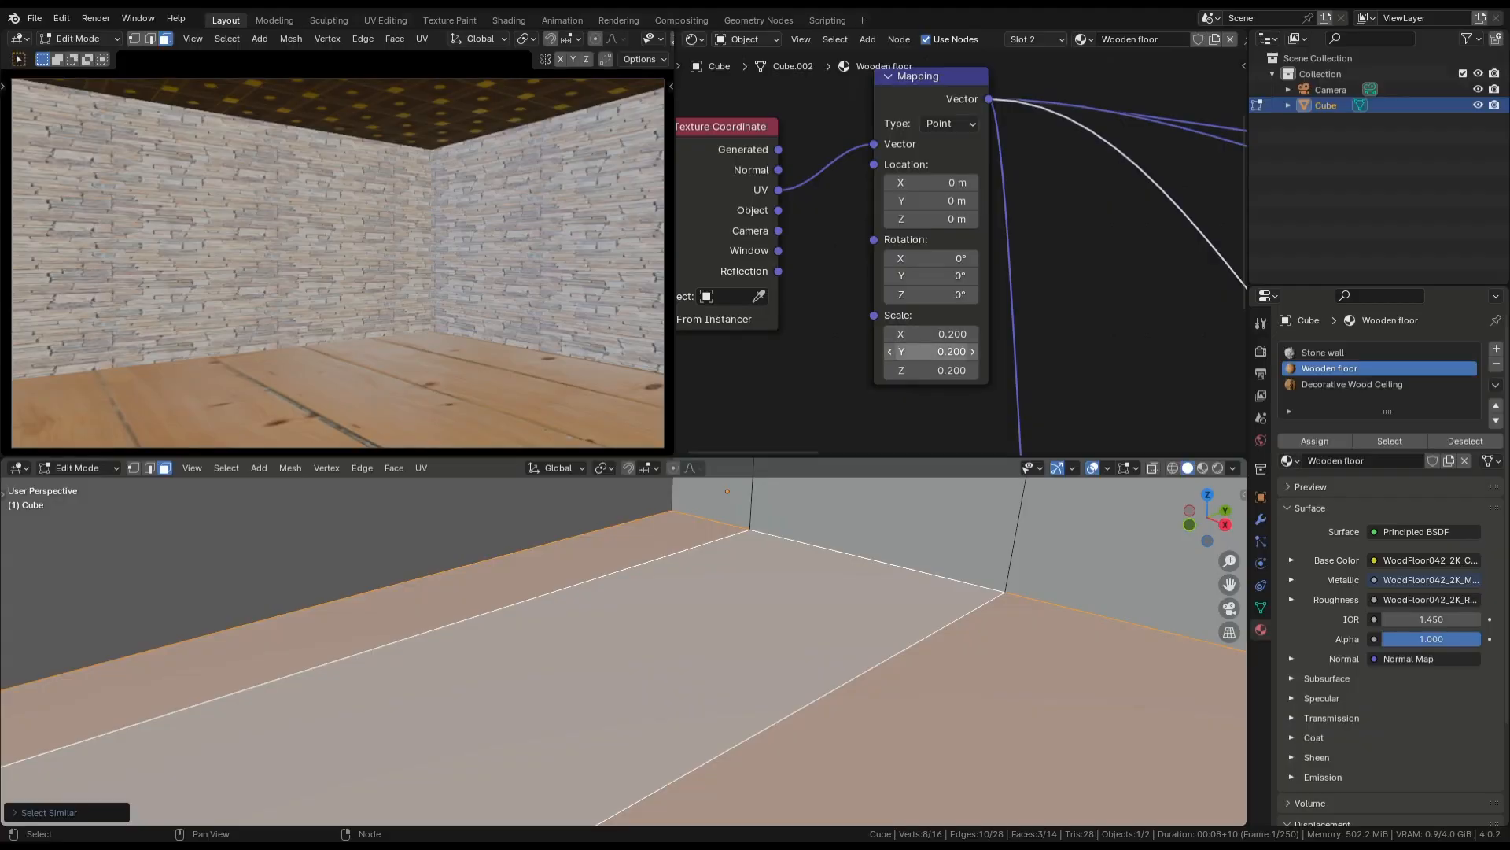
{"action": "left_click_drag", "start_coordinate": [932, 334], "coordinate": [932, 370]}
{"action": "type", "text": "2"}
{"action": "key", "text": "Return"}
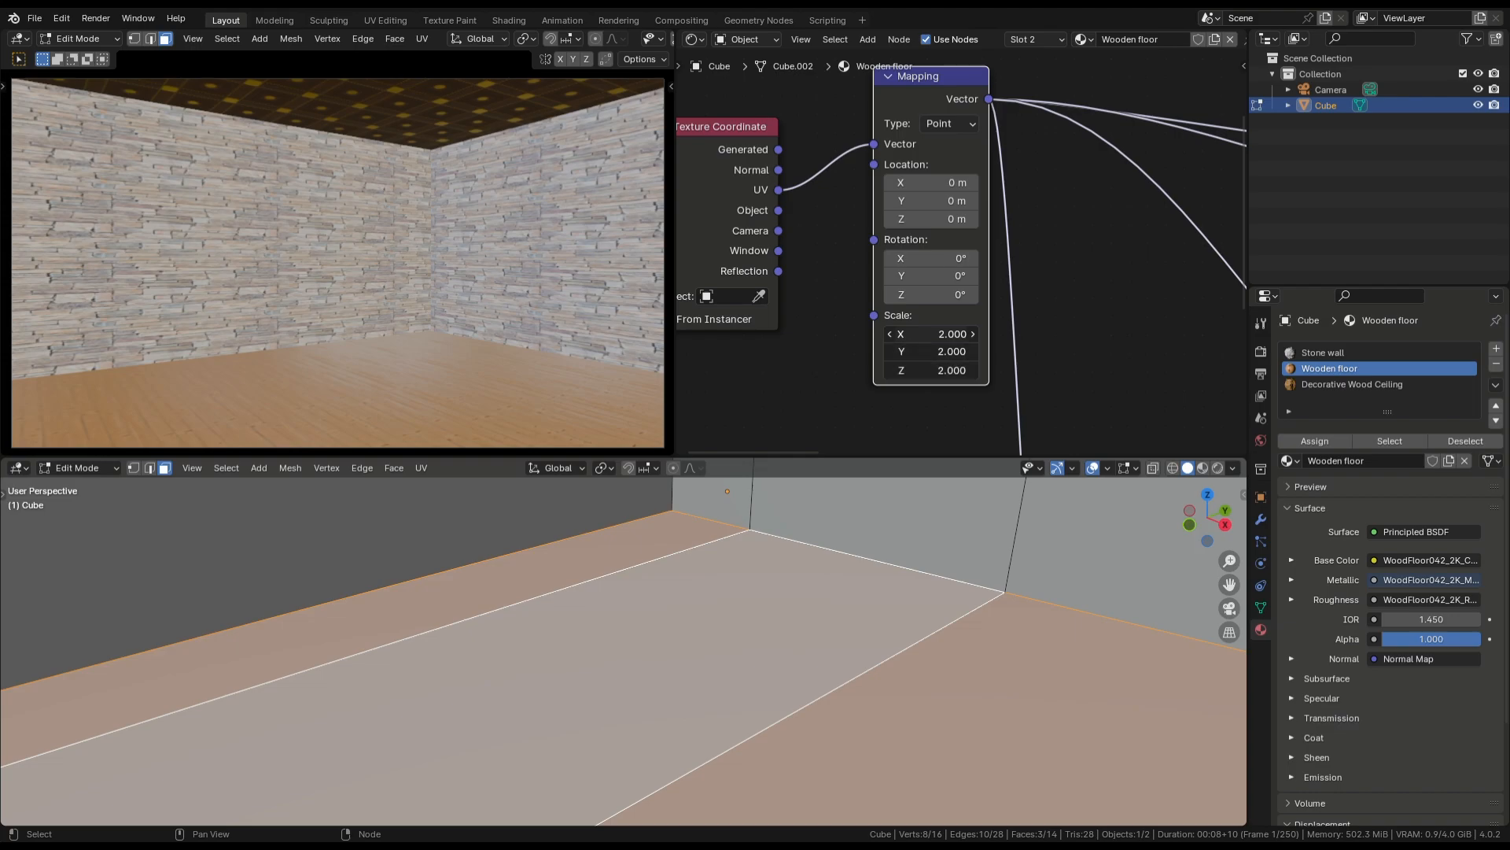
{"action": "type", "text": "1.5"}
{"action": "key", "text": "Return"}
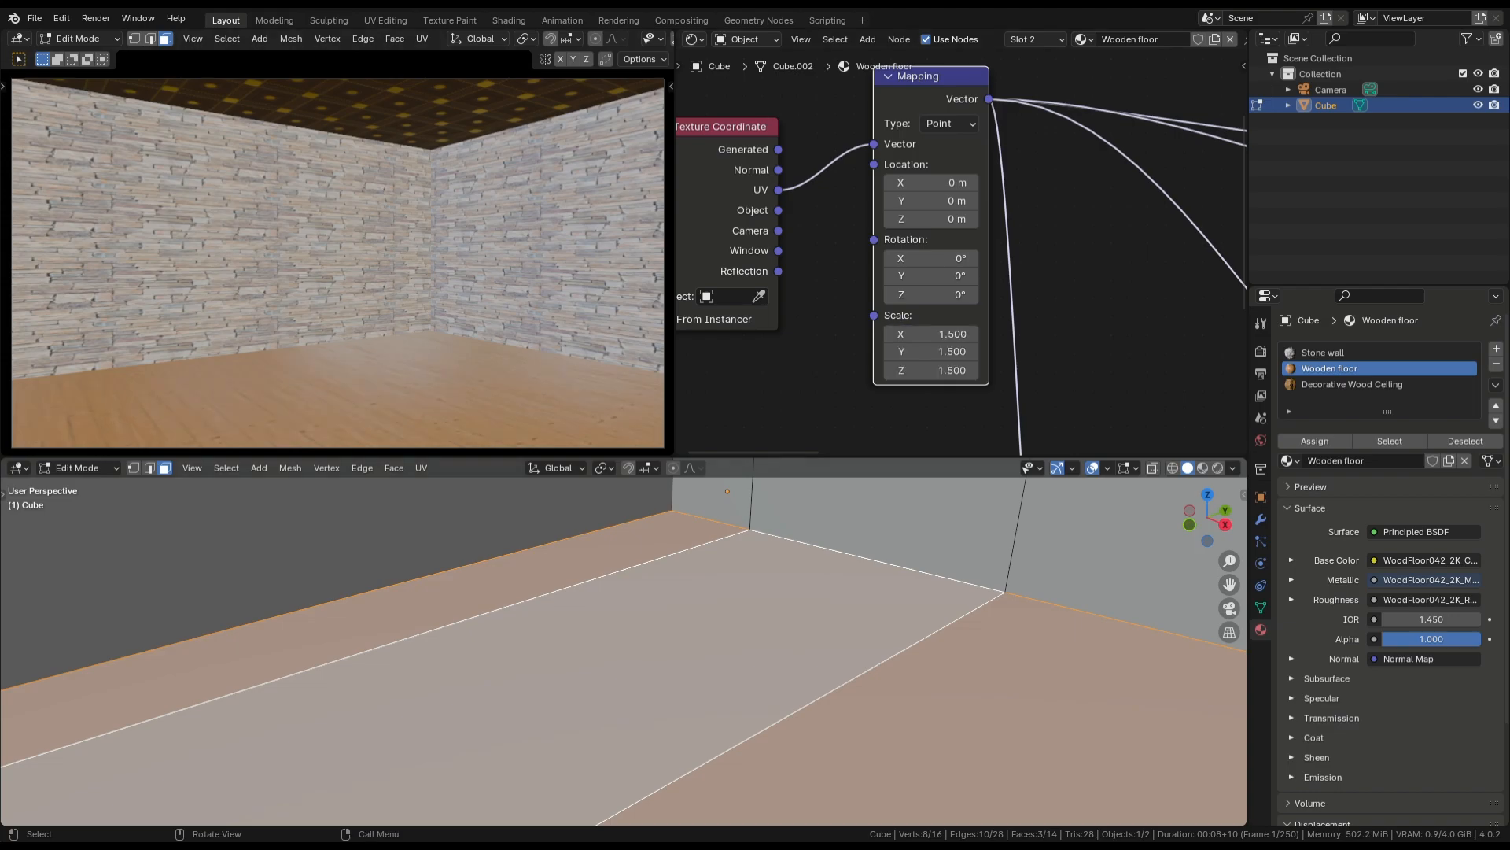
Set the Wooden floor material's Mapping scale to 1.8 on all three axes
{"action": "left_click_drag", "start_coordinate": [932, 334], "coordinate": [933, 370]}
{"action": "type", "text": "1"}
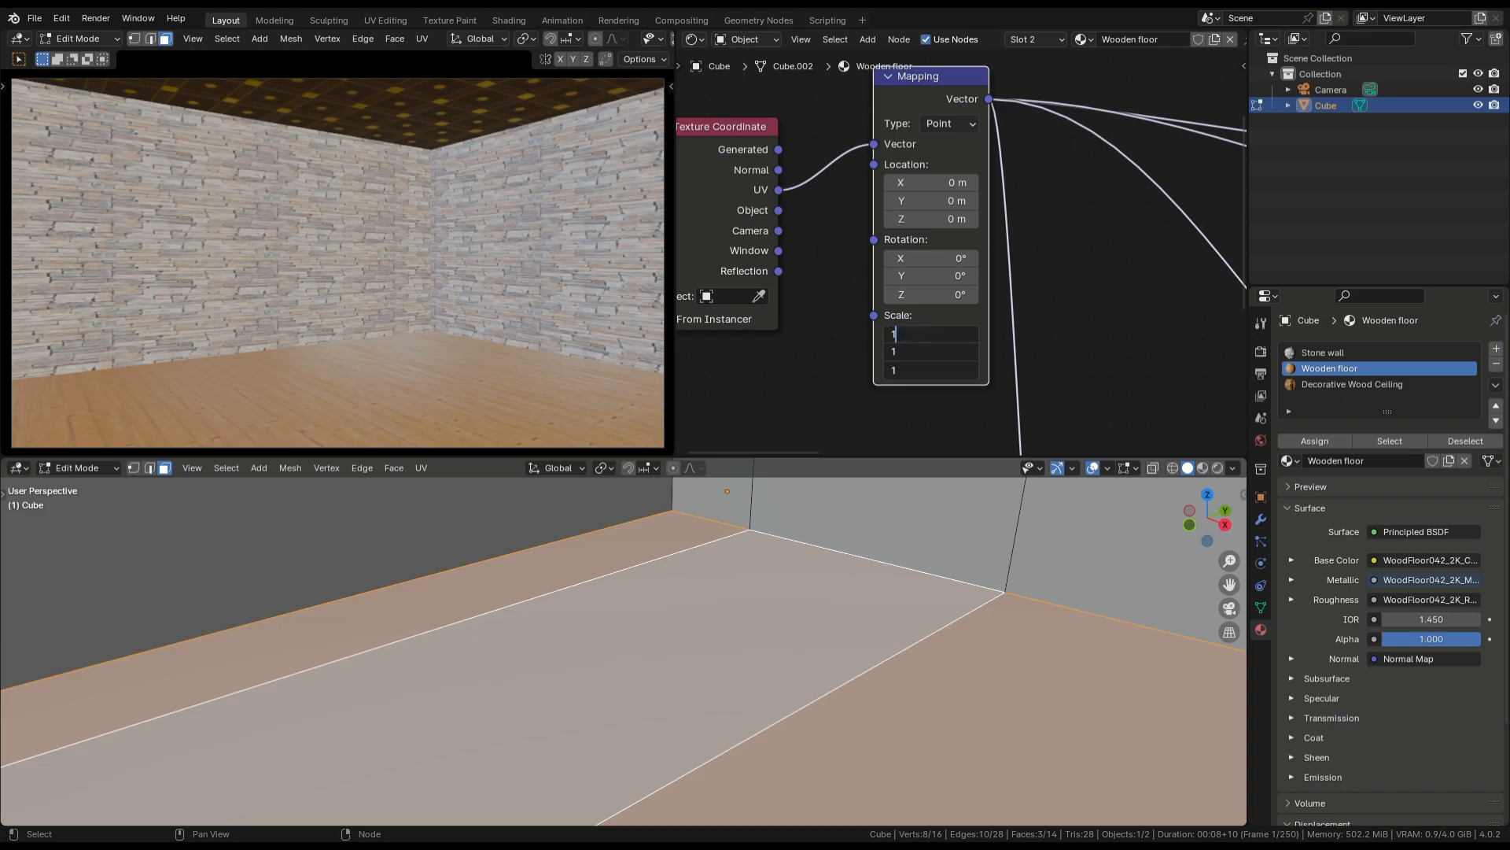
{"action": "type", "text": ".8"}
{"action": "key", "text": "Return"}
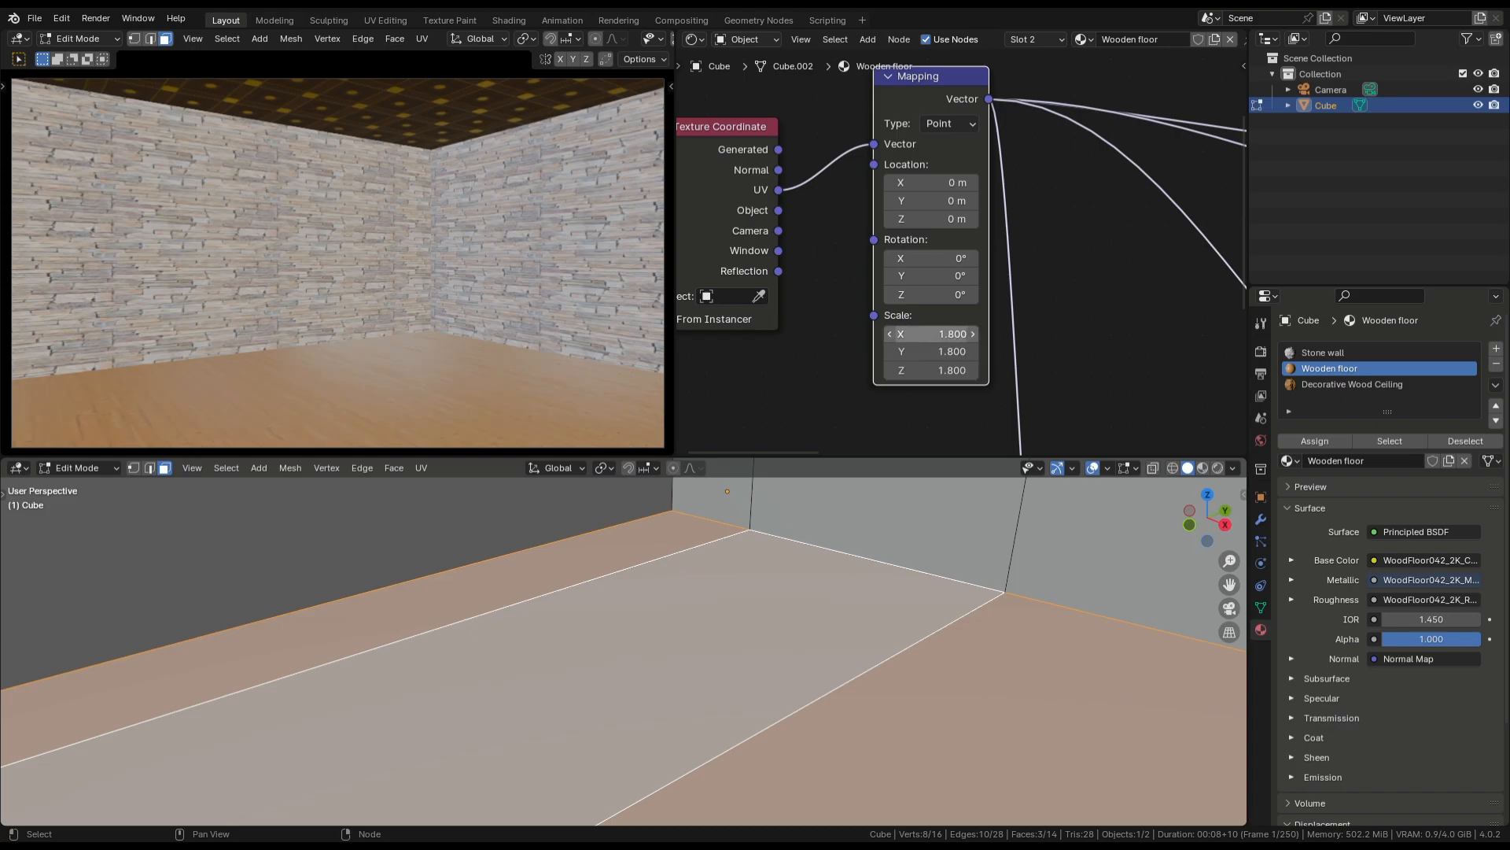
Select the long side wall face together with the two outer faces of the divided end wall
{"action": "scroll", "coordinate": [624, 651], "scroll_direction": "down", "scroll_amount": 1}
{"action": "middle_click_drag", "start_coordinate": [624, 651], "coordinate": [669, 692]}
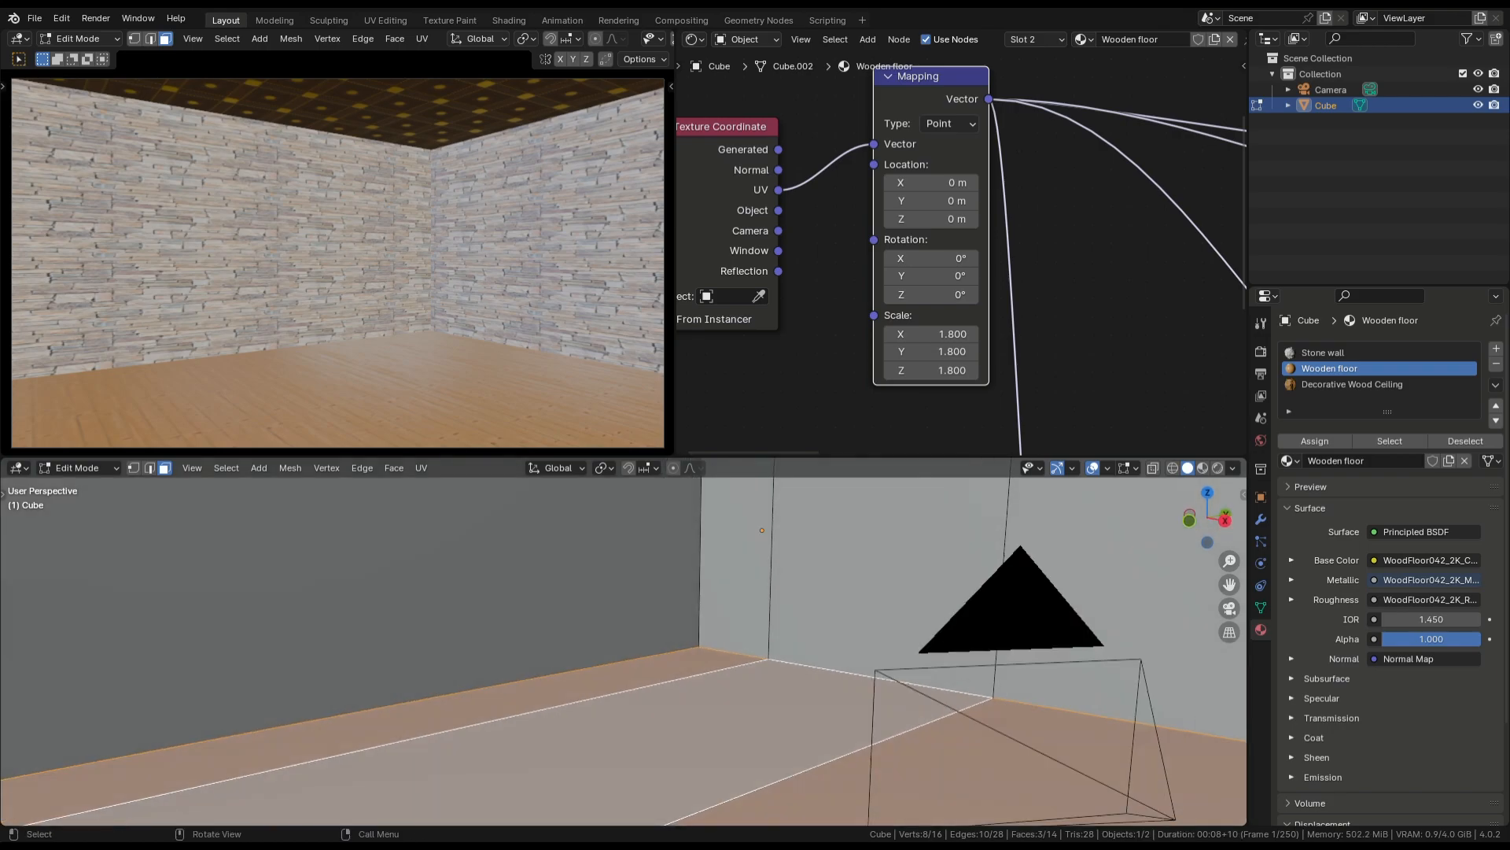
{"action": "left_click", "coordinate": [550, 590]}
{"action": "left_click", "coordinate": [735, 566], "text": "shift"}
{"action": "left_click", "coordinate": [1164, 520], "text": "shift"}
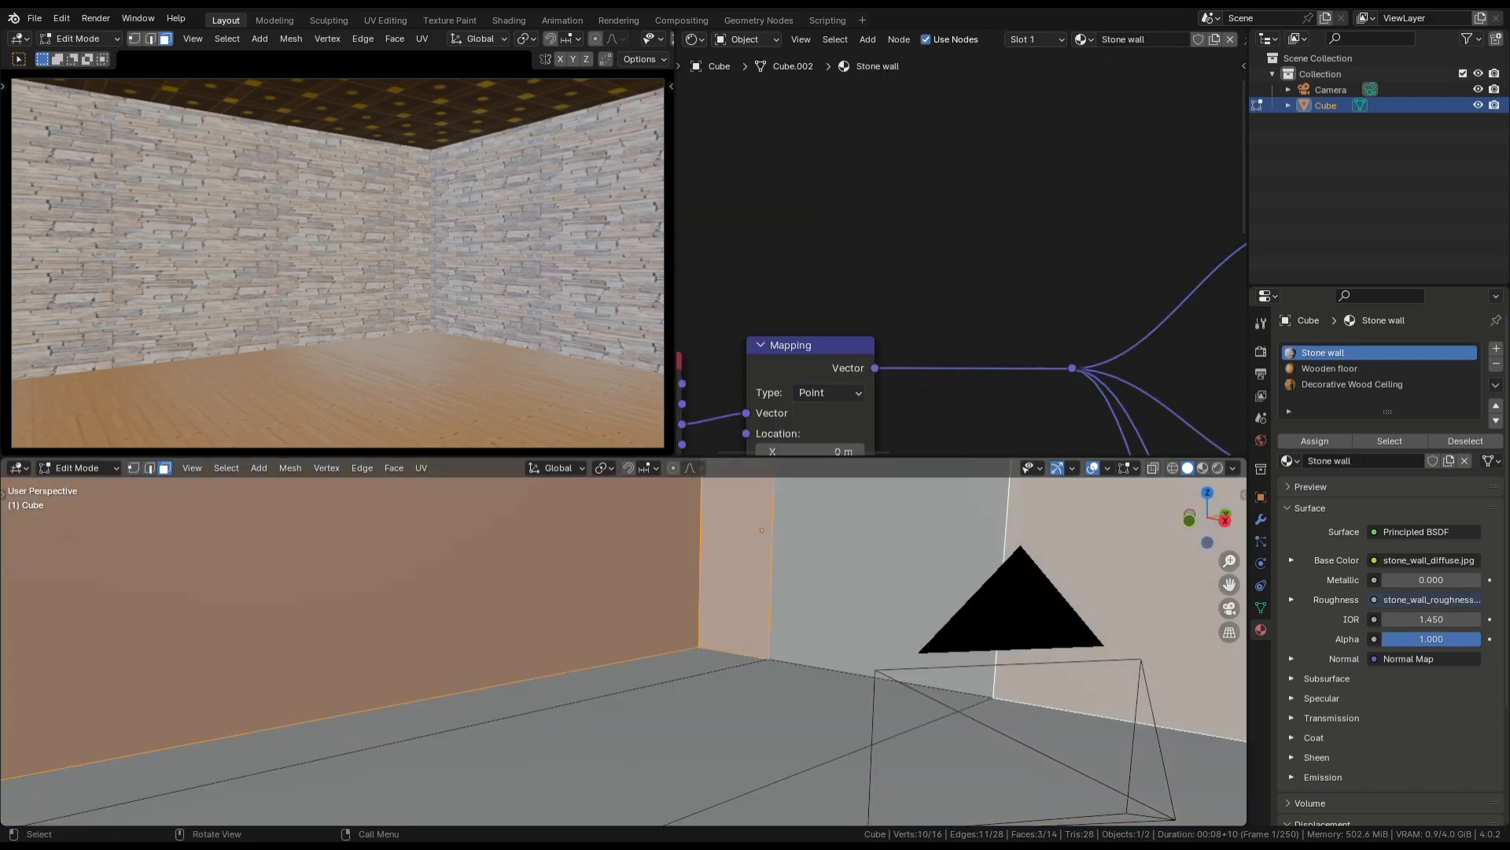
Try a scale of 1.3 on all three axes in the Stone wall material's Mapping node
{"action": "scroll", "coordinate": [978, 244], "scroll_direction": "down", "scroll_amount": 1}
{"action": "middle_click_drag", "start_coordinate": [842, 440], "coordinate": [970, 171]}
{"action": "scroll", "coordinate": [966, 253], "scroll_direction": "up", "scroll_amount": 3}
{"action": "left_click_drag", "start_coordinate": [944, 334], "coordinate": [944, 376]}
{"action": "type", "text": "1.3"}
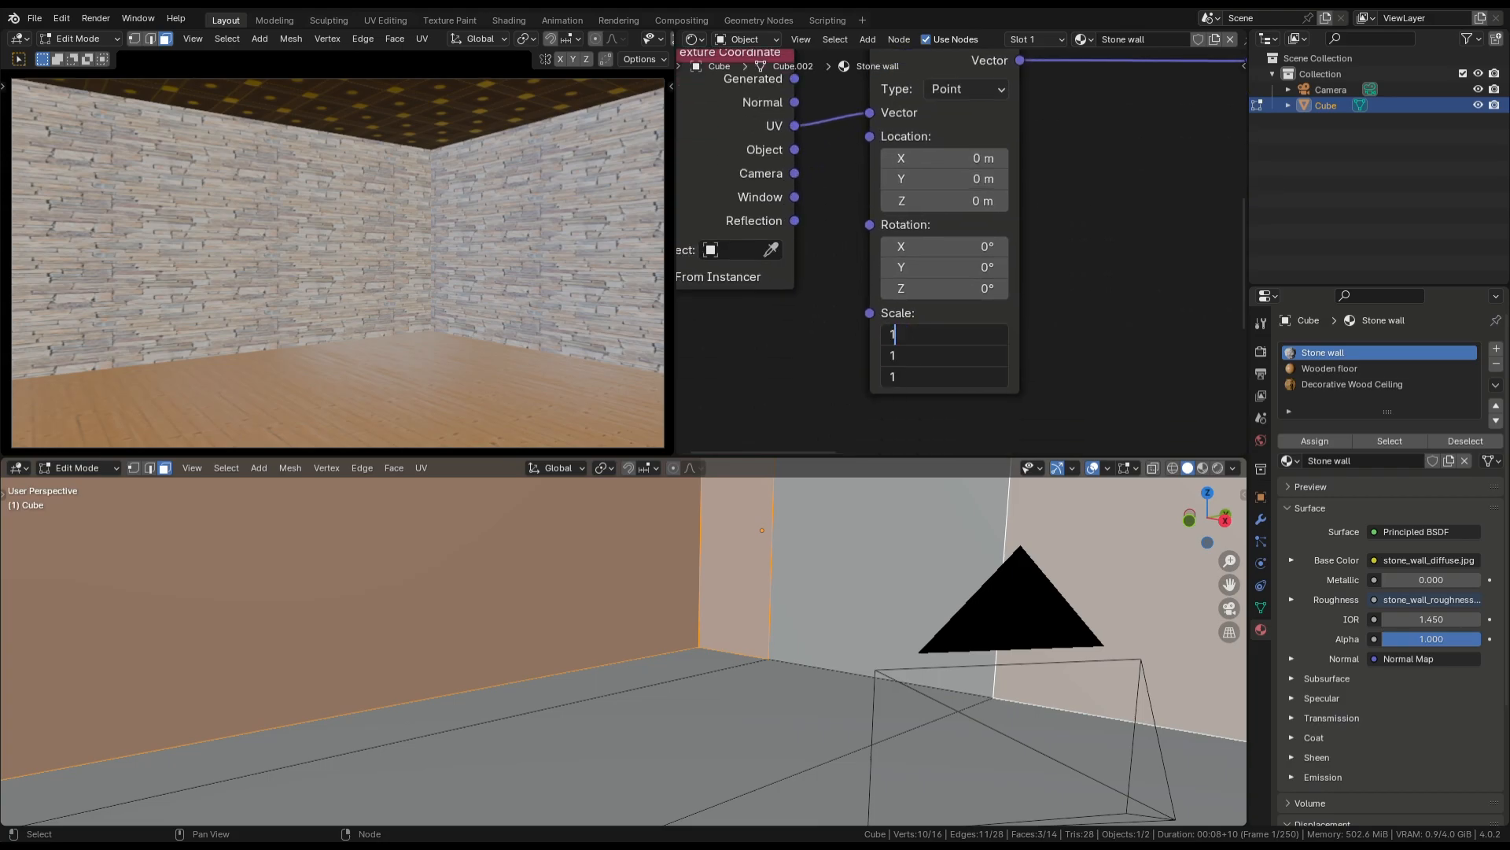
{"action": "key", "text": "Return"}
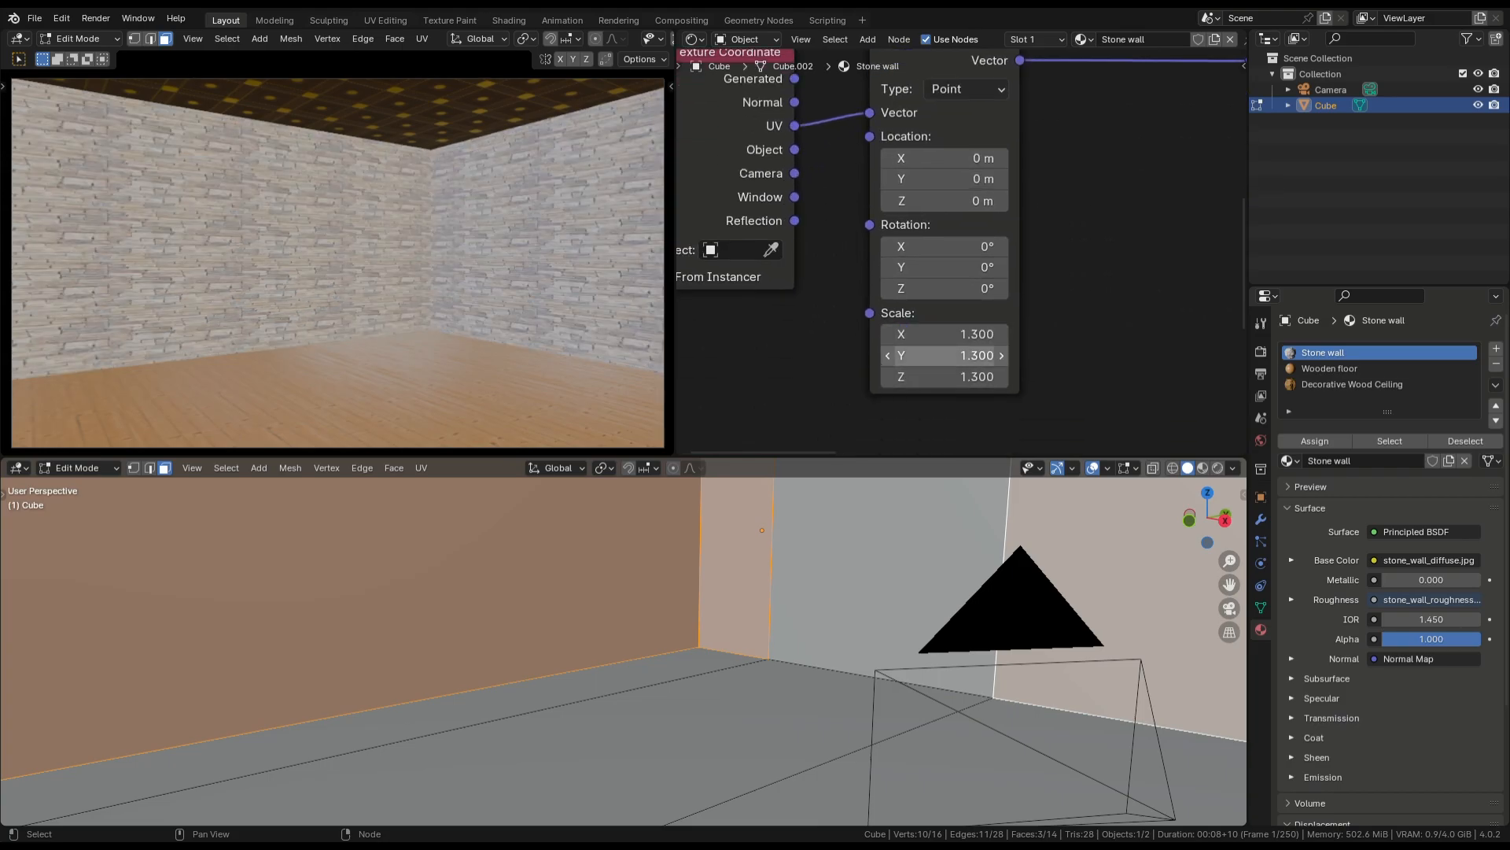
Set the Stone wall material's Mapping scale to 1.2 on all three axes
{"action": "left_click_drag", "start_coordinate": [944, 334], "coordinate": [944, 376]}
{"action": "type", "text": "1.2"}
{"action": "key", "text": "Return"}
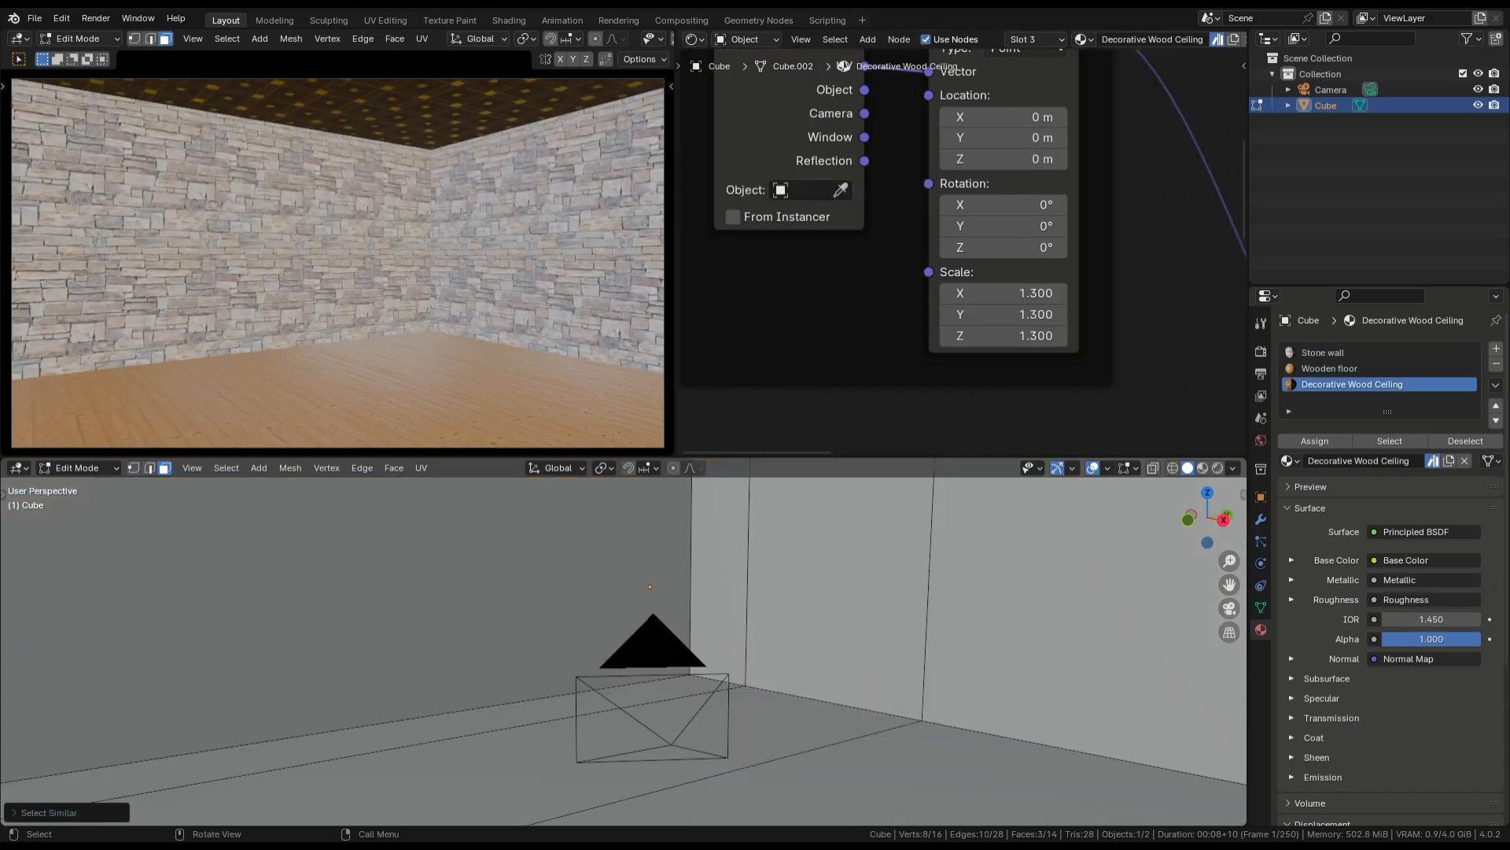
Delete the middle face of the divided end wall to make an opening
{"action": "scroll", "coordinate": [624, 651], "scroll_direction": "down", "scroll_amount": 5}
{"action": "mouse_move", "coordinate": [624, 652]}
{"action": "middle_mouse_down"}
{"action": "mouse_move", "coordinate": [677, 621]}
{"action": "mouse_move", "coordinate": [598, 629]}
{"action": "mouse_move", "coordinate": [582, 685]}
{"action": "mouse_move", "coordinate": [645, 645]}
{"action": "mouse_move", "coordinate": [676, 716]}
{"action": "mouse_move", "coordinate": [641, 704]}
{"action": "mouse_move", "coordinate": [629, 638]}
{"action": "middle_mouse_up"}
{"action": "scroll", "coordinate": [624, 651], "scroll_direction": "up", "scroll_amount": 3}
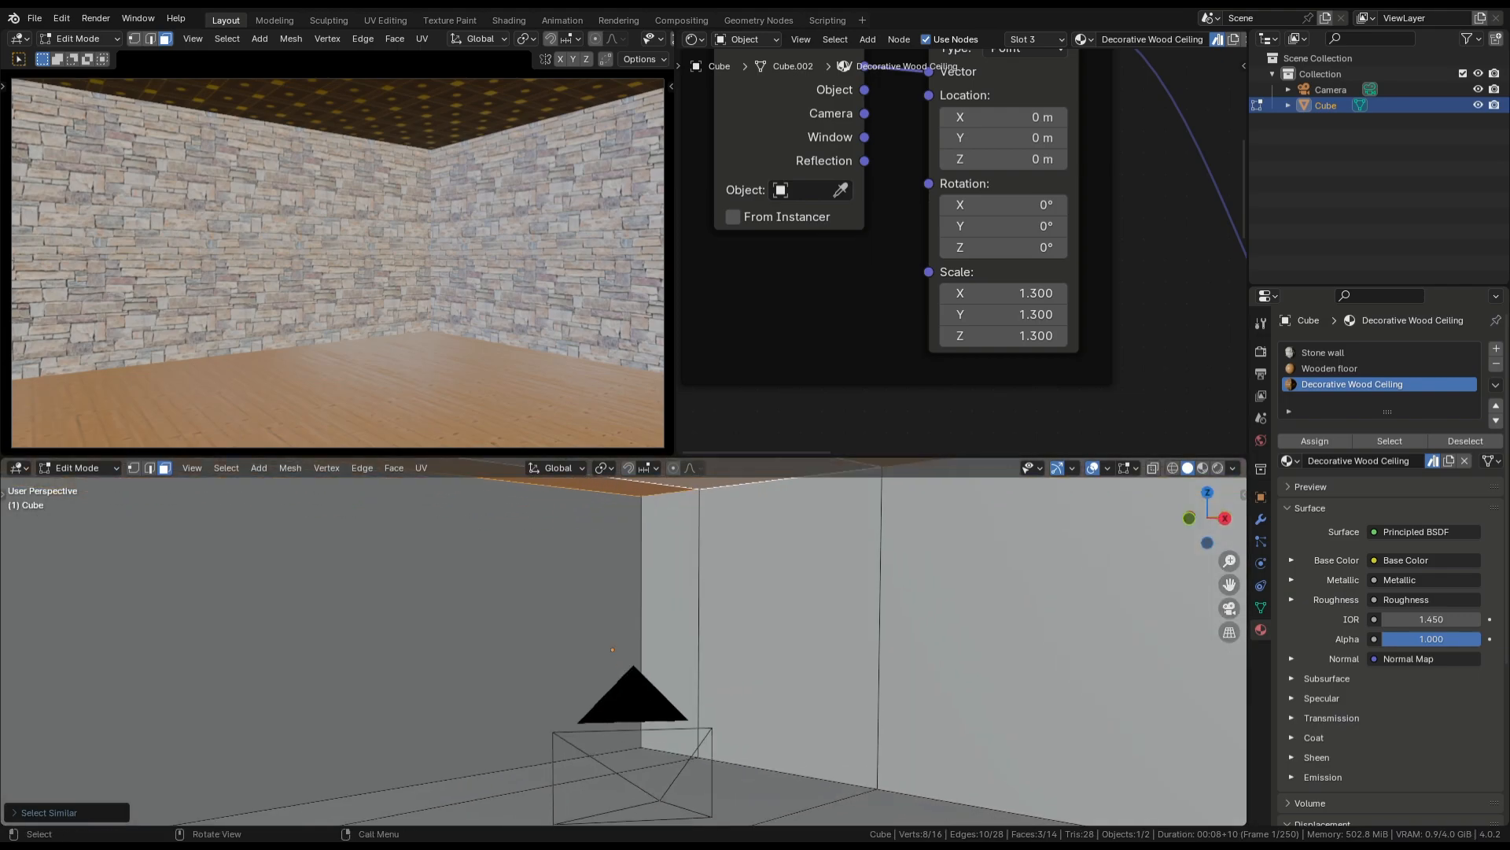
{"action": "left_click", "coordinate": [787, 633]}
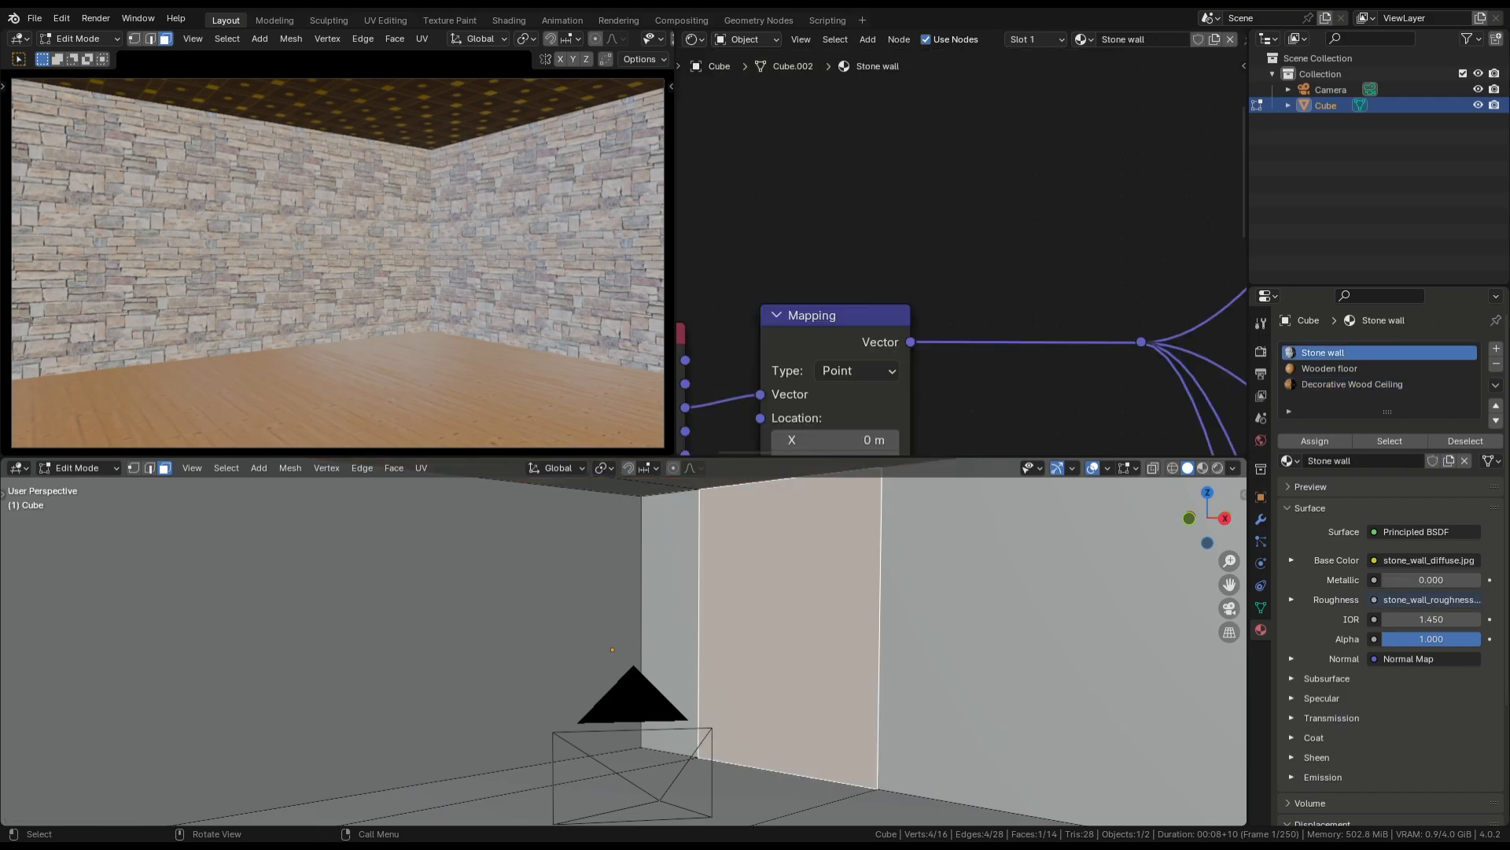
{"action": "key", "text": "x"}
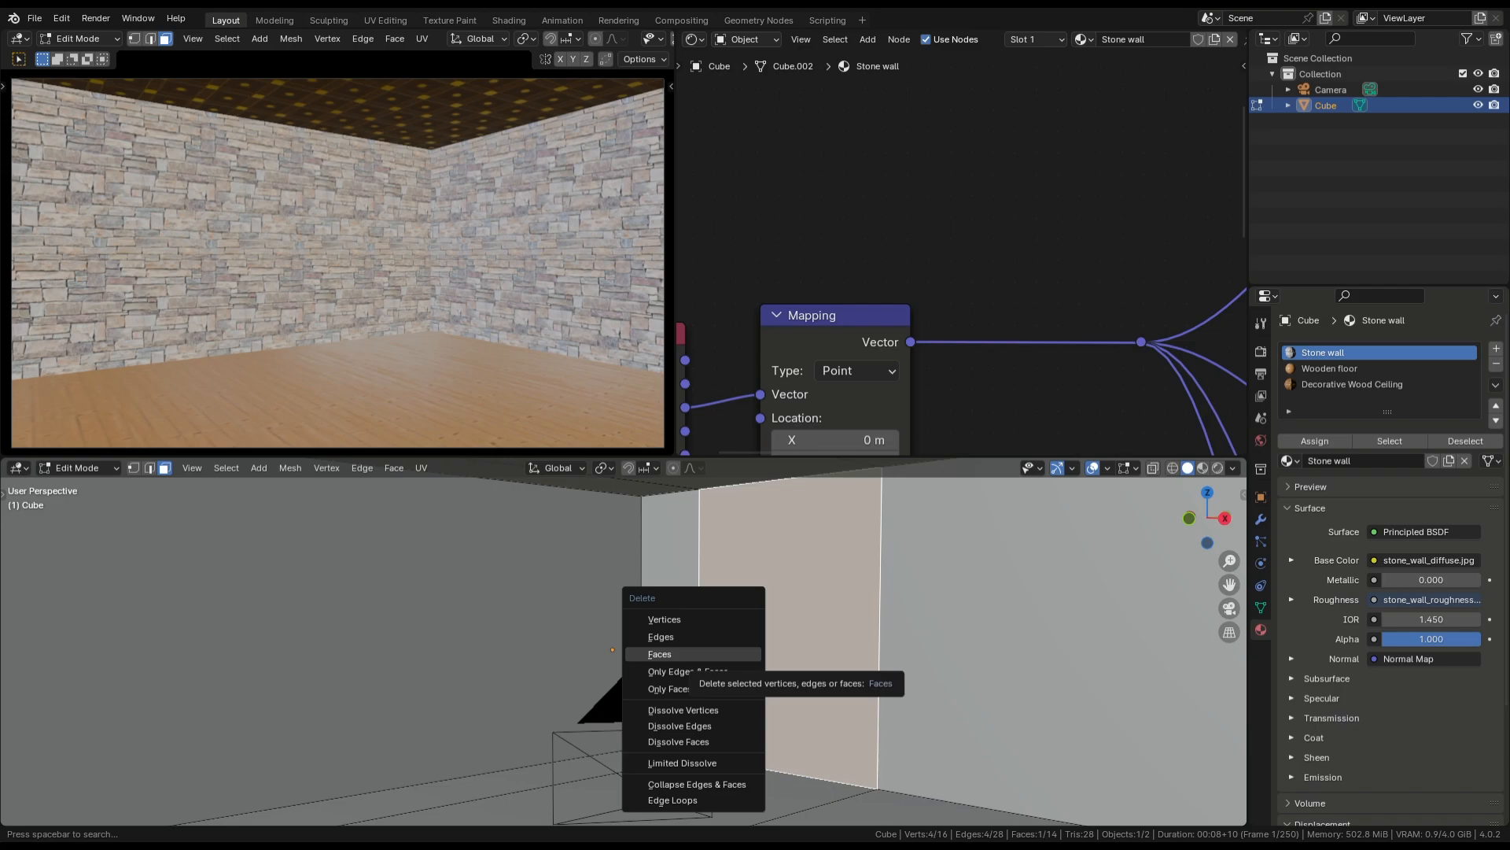
{"action": "key", "text": "Return"}
{"action": "middle_click_drag", "start_coordinate": [661, 630], "coordinate": [525, 705]}
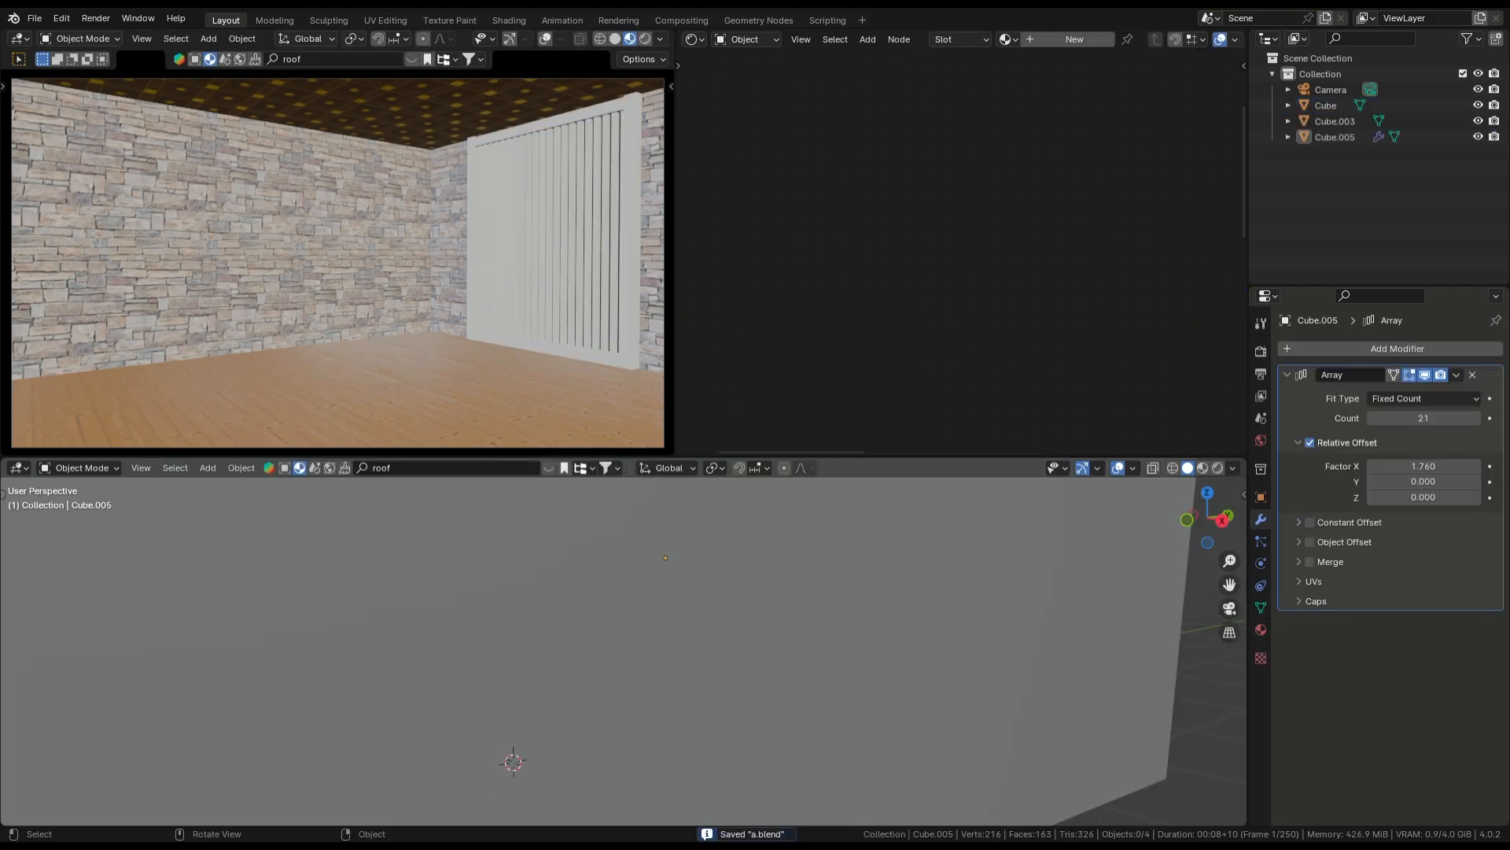
Select the frame object surrounding the slats in the wall opening
{"action": "middle_click_drag", "start_coordinate": [629, 668], "coordinate": [668, 645], "text": "shift"}
{"action": "scroll", "coordinate": [623, 653], "scroll_direction": "down", "scroll_amount": 2}
{"action": "scroll", "coordinate": [628, 677], "scroll_direction": "up", "scroll_amount": 2}
{"action": "scroll", "coordinate": [676, 689], "scroll_direction": "down", "scroll_amount": 1}
{"action": "scroll", "coordinate": [676, 689], "scroll_direction": "up", "scroll_amount": 1}
{"action": "scroll", "coordinate": [669, 645], "scroll_direction": "down", "scroll_amount": 1}
{"action": "scroll", "coordinate": [700, 820], "scroll_direction": "up", "scroll_amount": 1}
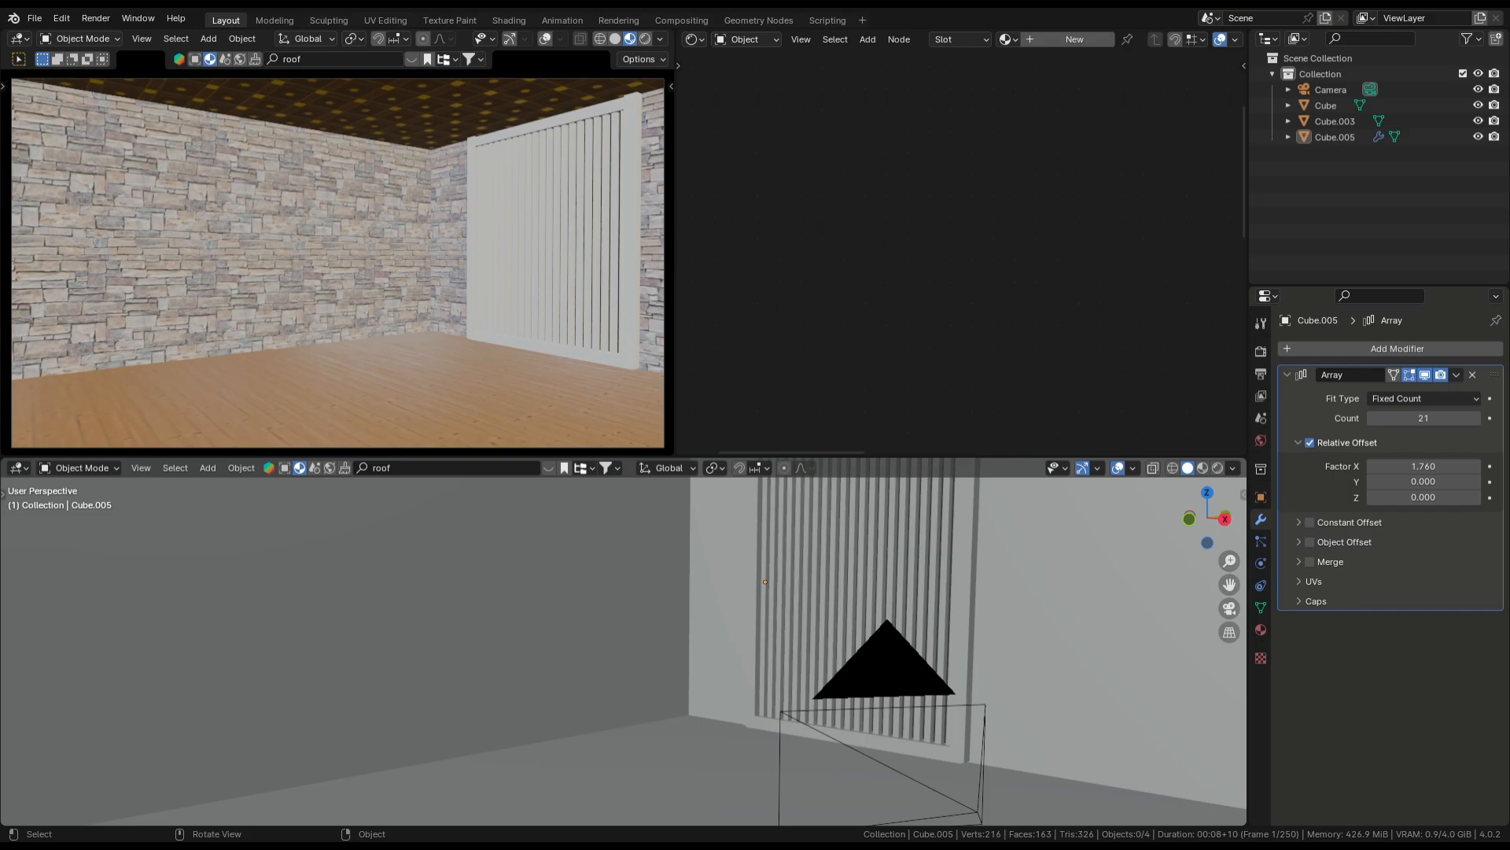
{"action": "middle_click_drag", "start_coordinate": [724, 629], "coordinate": [657, 700]}
{"action": "left_click", "coordinate": [720, 668]}
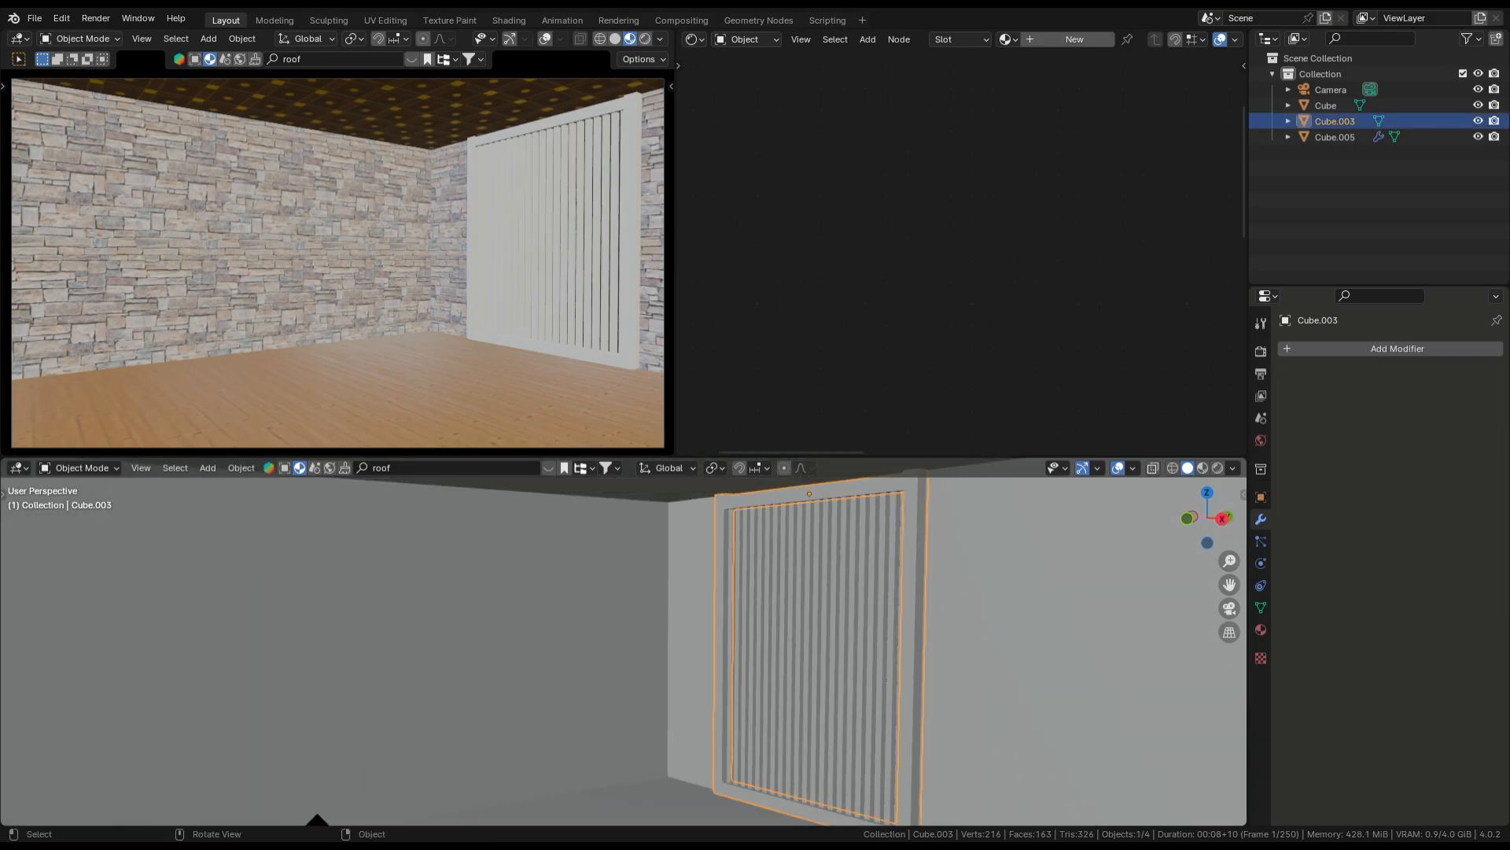
Search the material library for "wooden paint" and browse the results
{"action": "left_click", "coordinate": [378, 467]}
{"action": "type", "text": "wooe"}
{"action": "key", "text": "BackSpace"}
{"action": "key", "text": "BackSpace"}
{"action": "key", "text": "BackSpace"}
{"action": "type", "text": "wooden paint"}
{"action": "key", "text": "Return"}
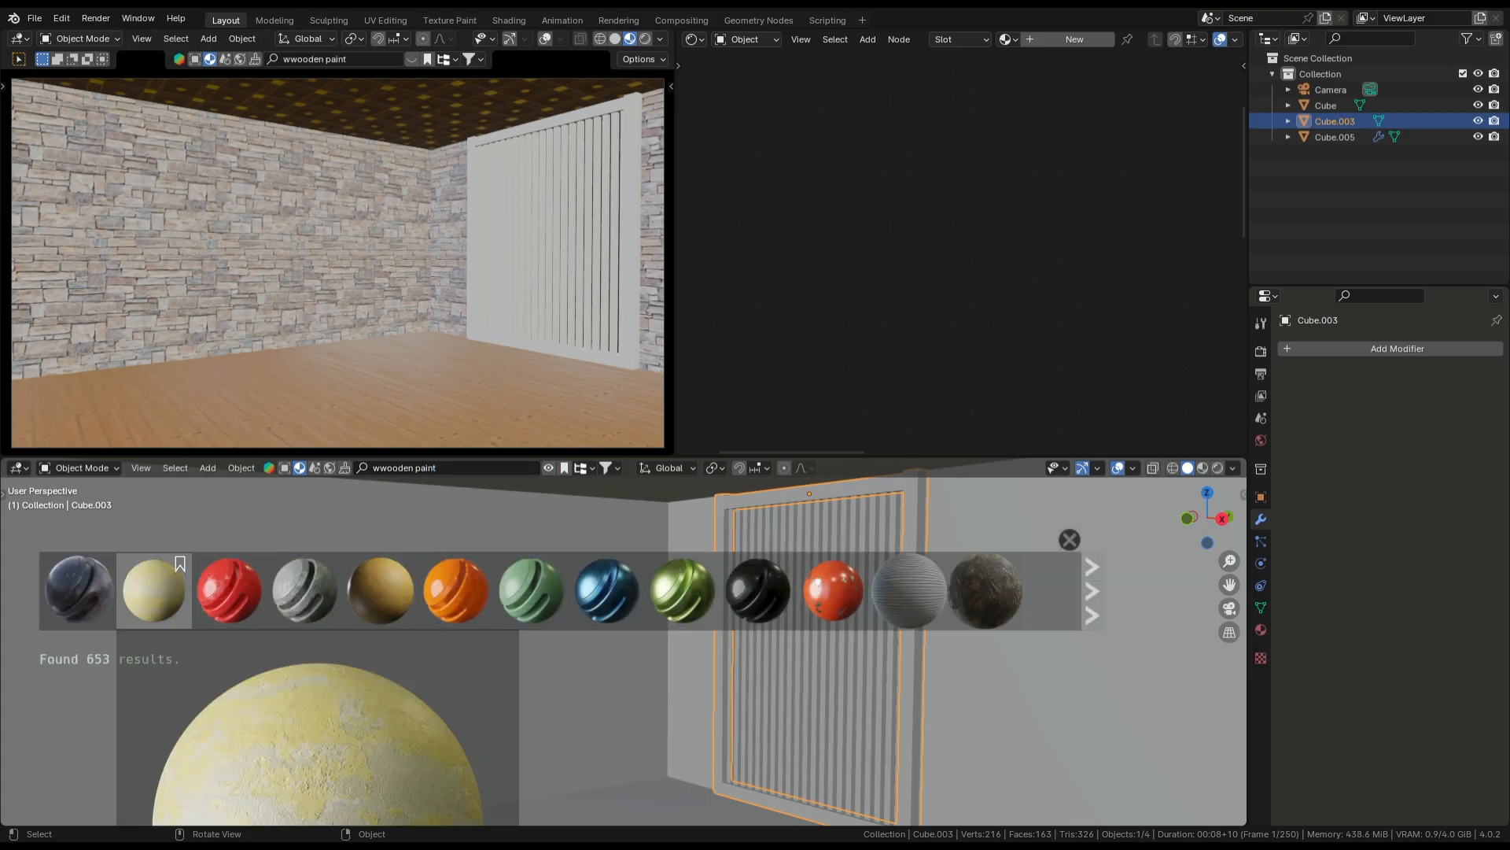
{"action": "left_click", "coordinate": [1092, 590]}
{"action": "left_click", "coordinate": [1092, 590]}
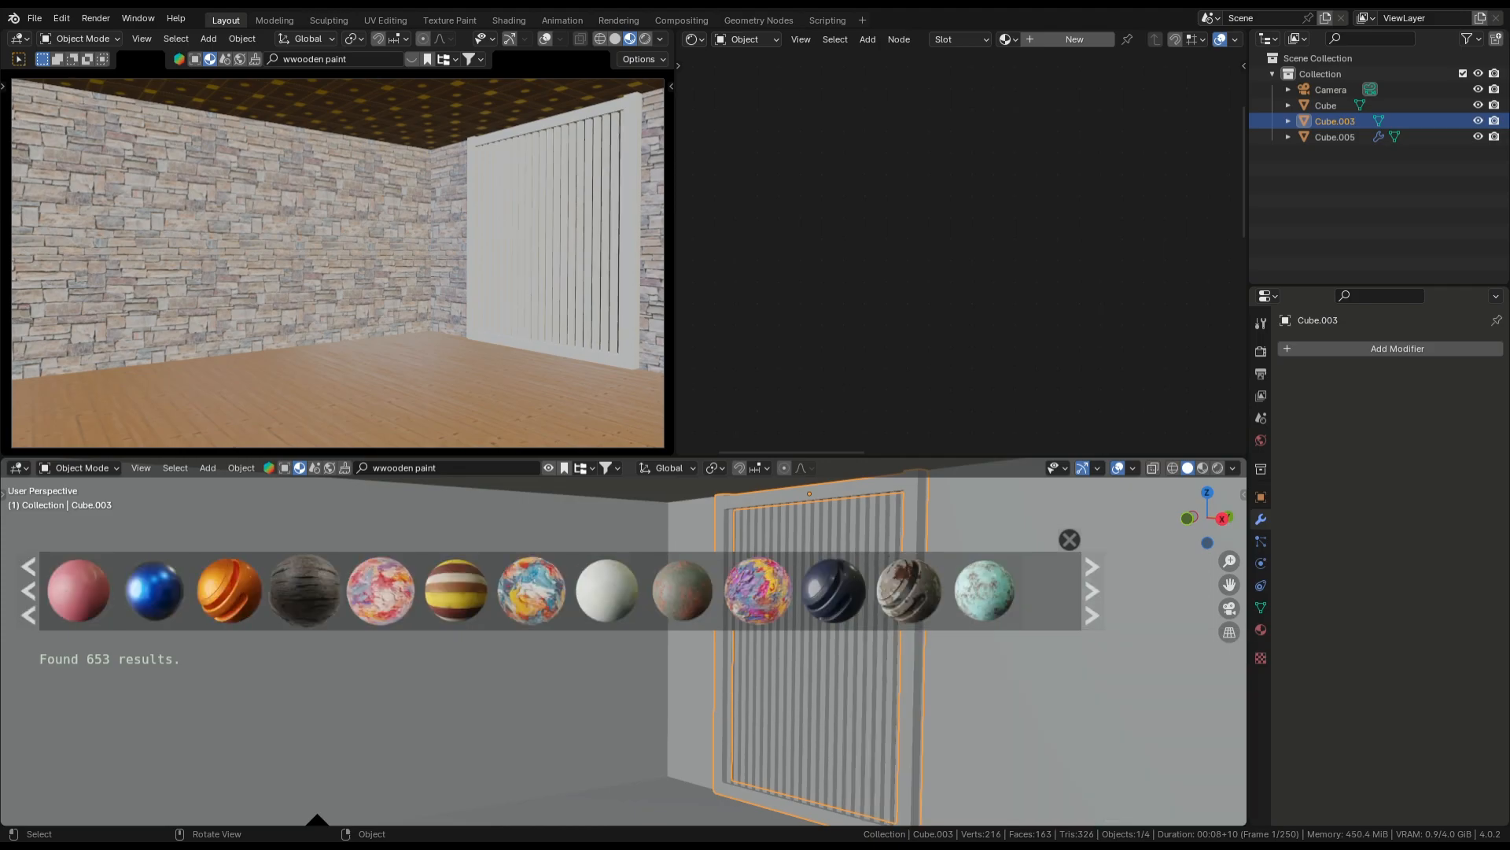
Search the material library for "wooden" and apply the light, fine-grained Wooden Floor material to the selected frame
{"action": "left_click", "coordinate": [441, 468]}
{"action": "type", "text": "wooden"}
{"action": "key", "text": "Return"}
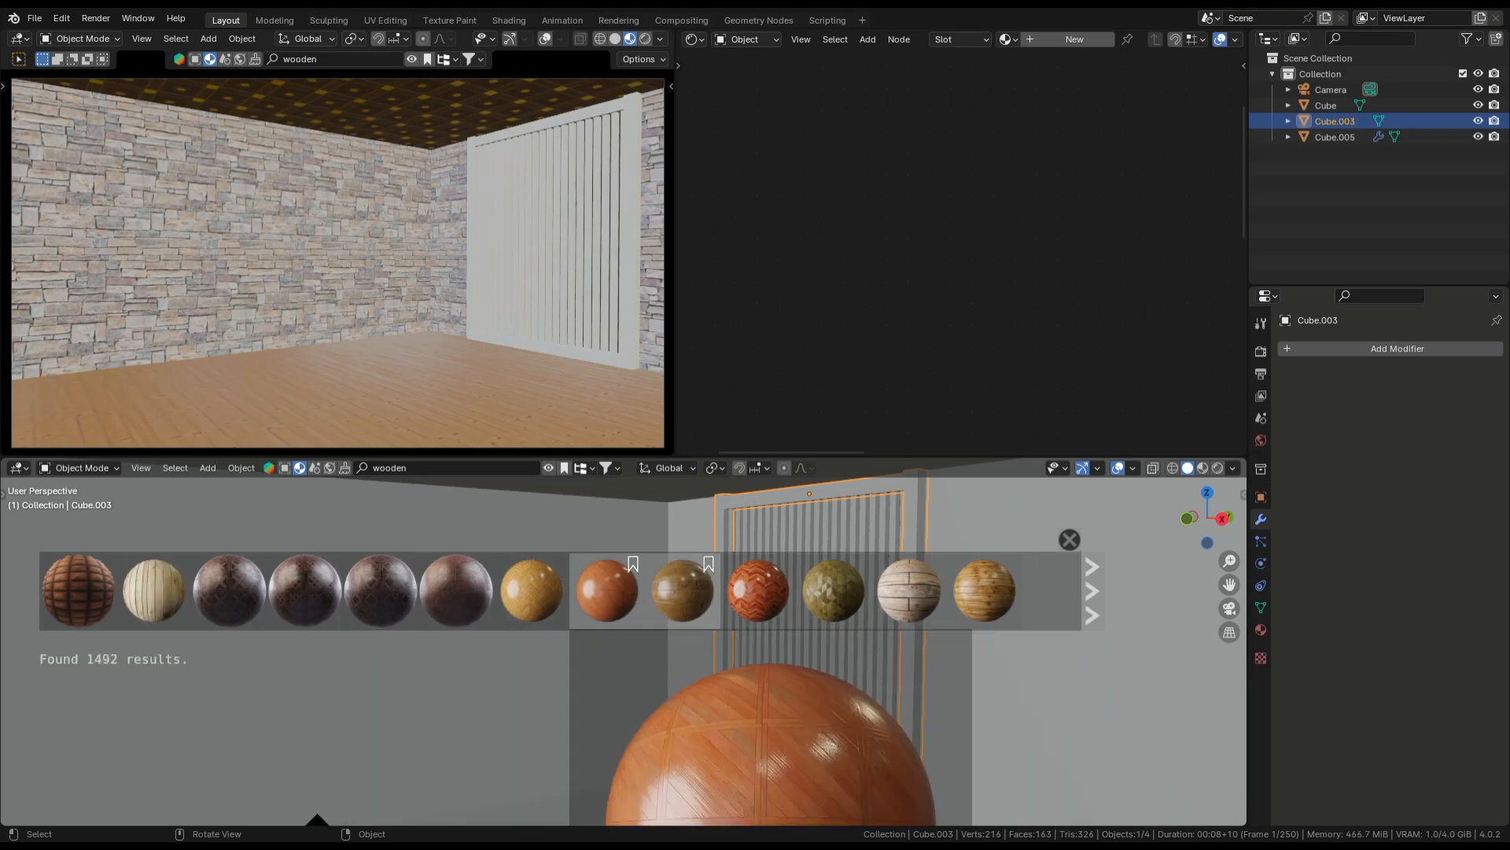
{"action": "left_click", "coordinate": [1092, 590]}
{"action": "left_click", "coordinate": [1092, 590]}
{"action": "left_click", "coordinate": [1092, 590]}
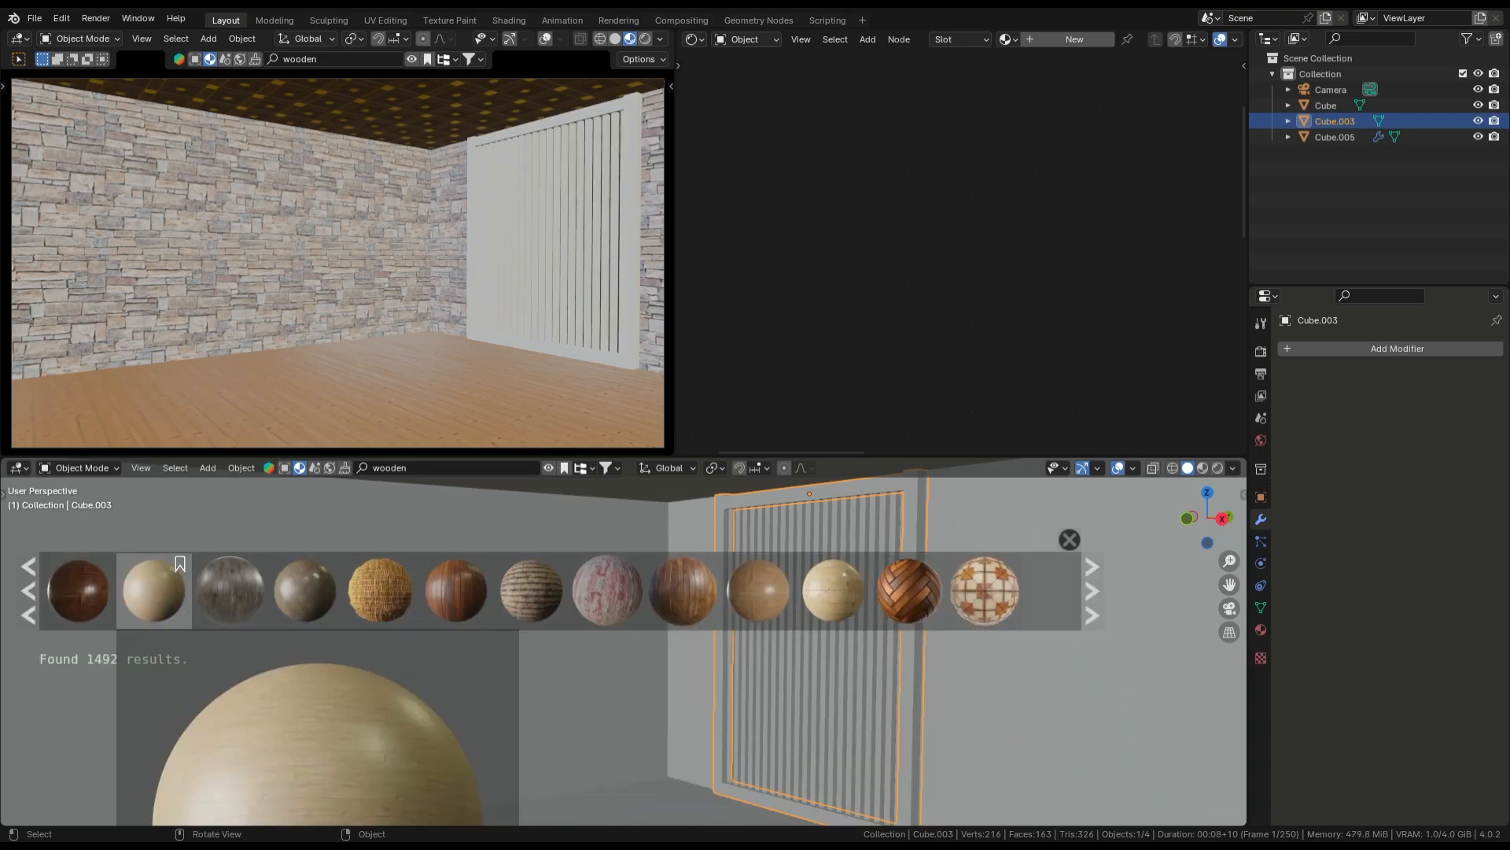
{"action": "left_click", "coordinate": [143, 597]}
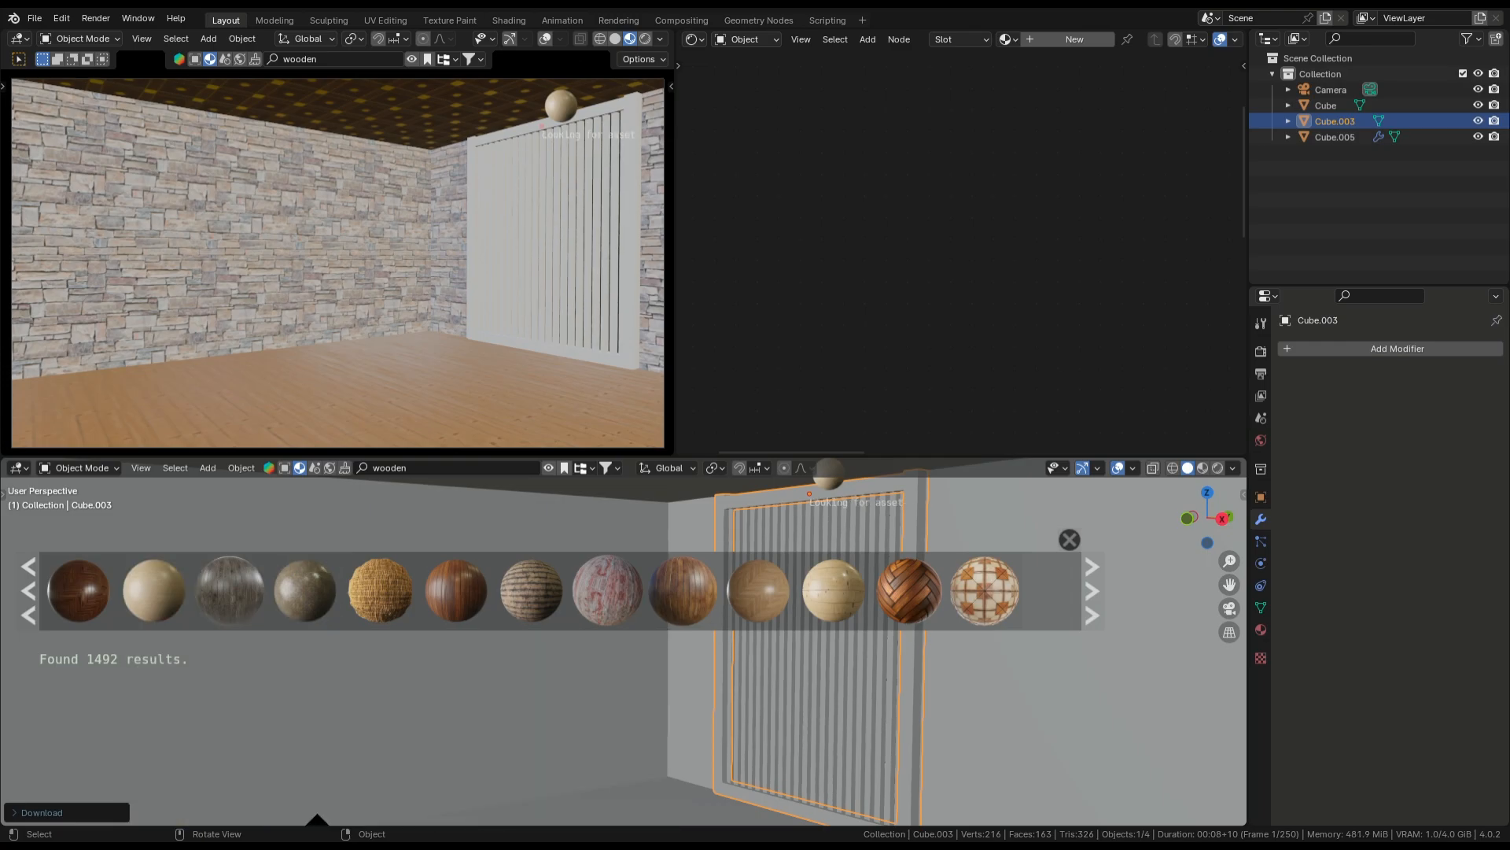
Apply the same Wooden Floor material to the arrayed slats inside the frame and open the scene's render settings
{"action": "left_click", "coordinate": [817, 683]}
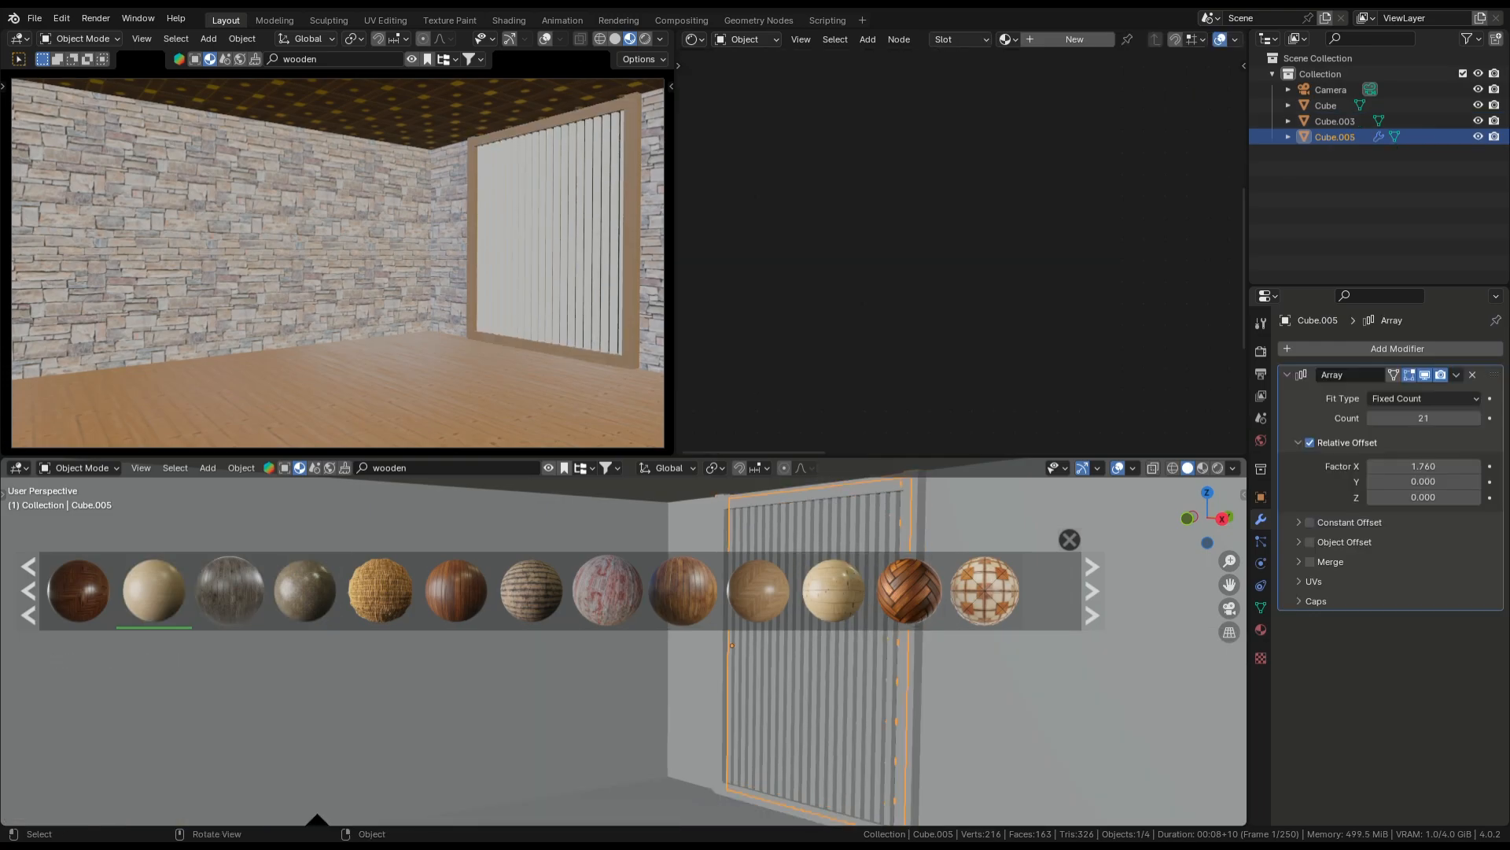
{"action": "left_click", "coordinate": [154, 592]}
{"action": "left_click", "coordinate": [1069, 539]}
{"action": "left_click", "coordinate": [1261, 351]}
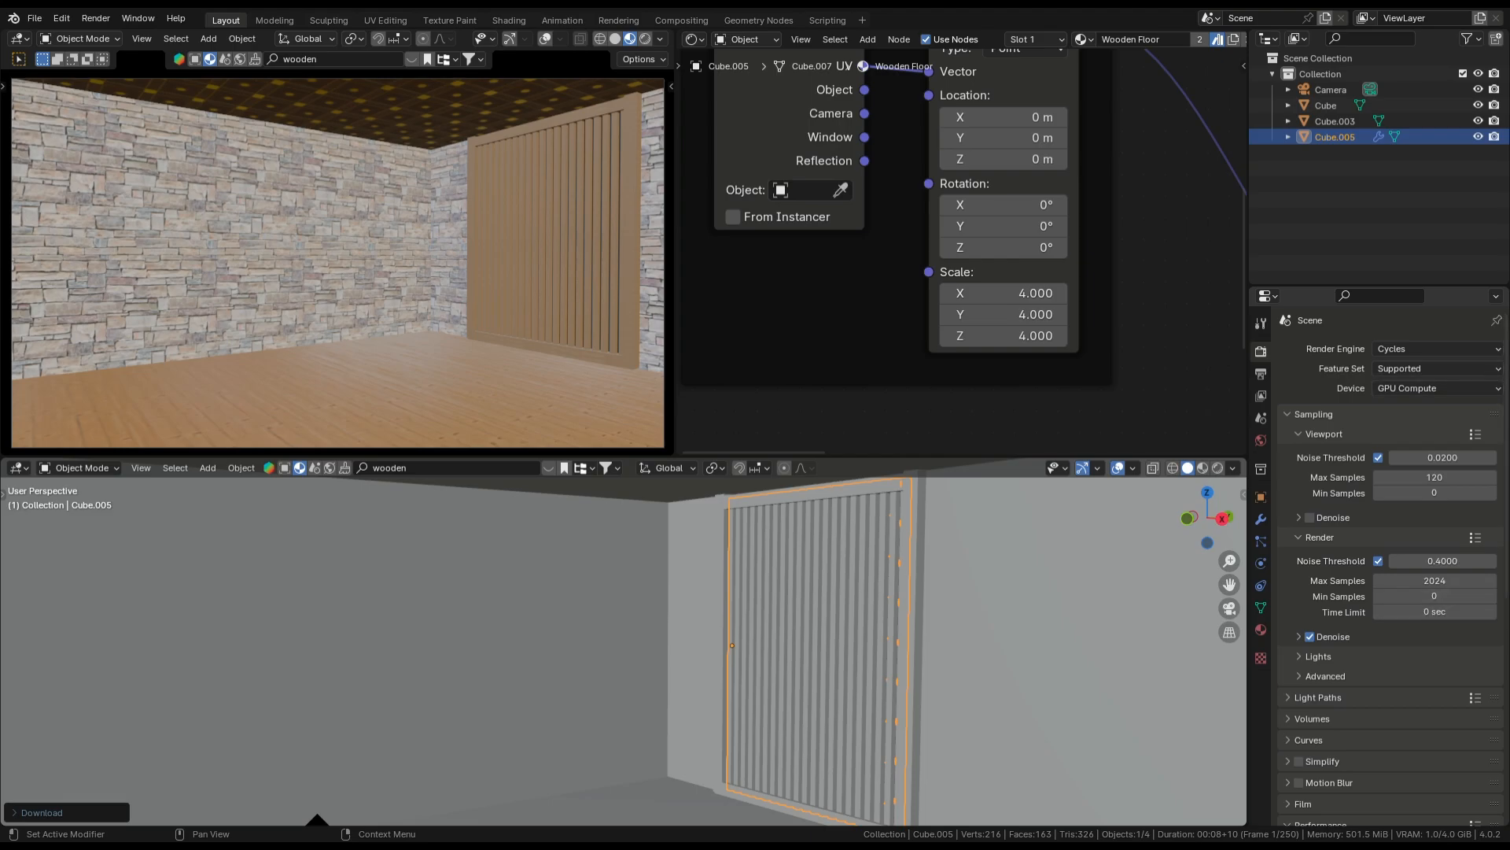
Set the render engine to Cycles with GPU Compute as the device, and save the file
{"action": "left_click", "coordinate": [1438, 349]}
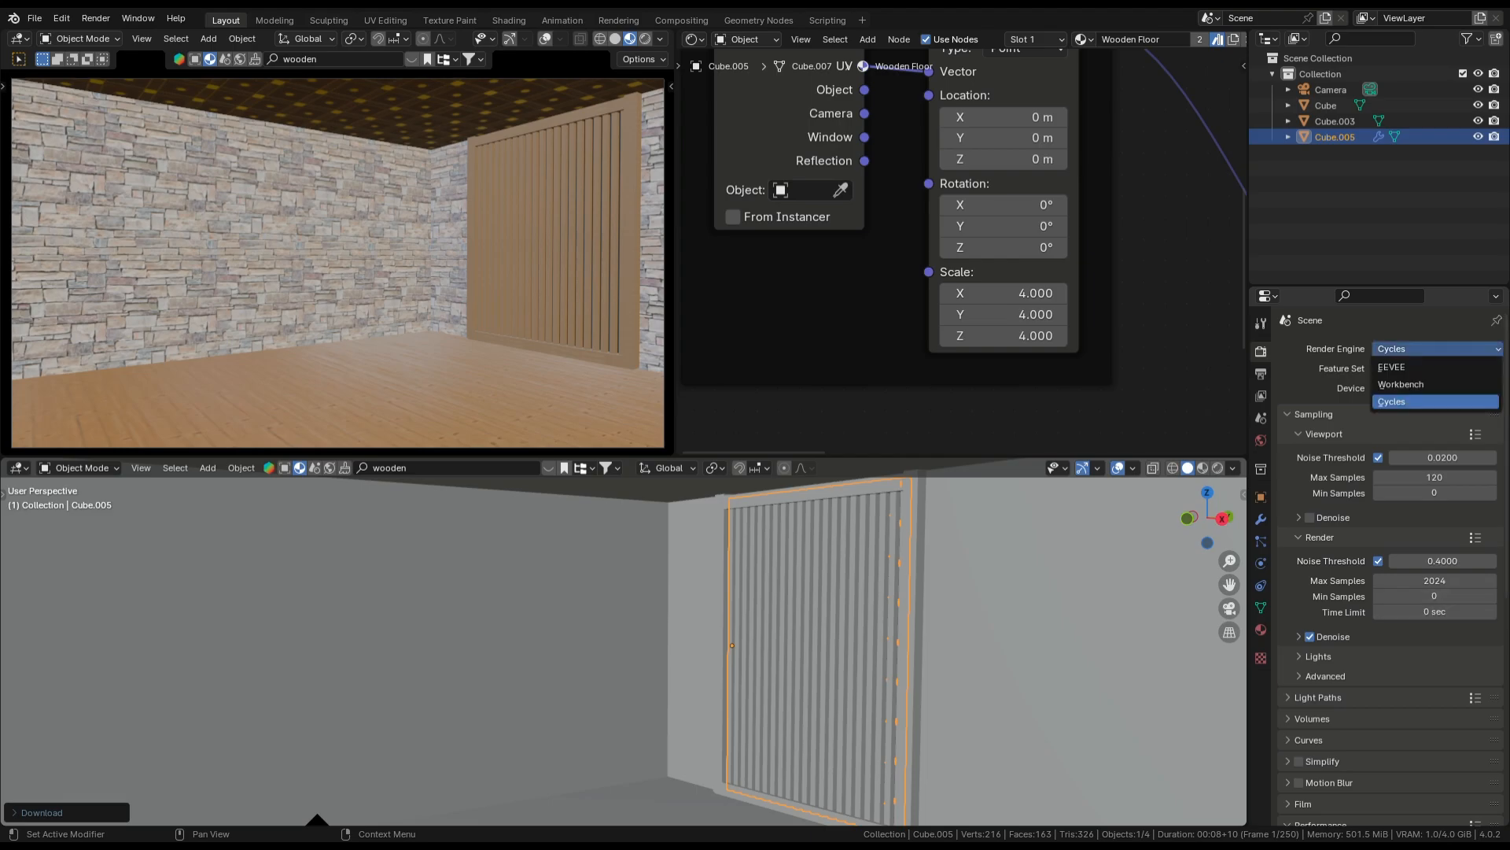
{"action": "left_click", "coordinate": [1435, 402]}
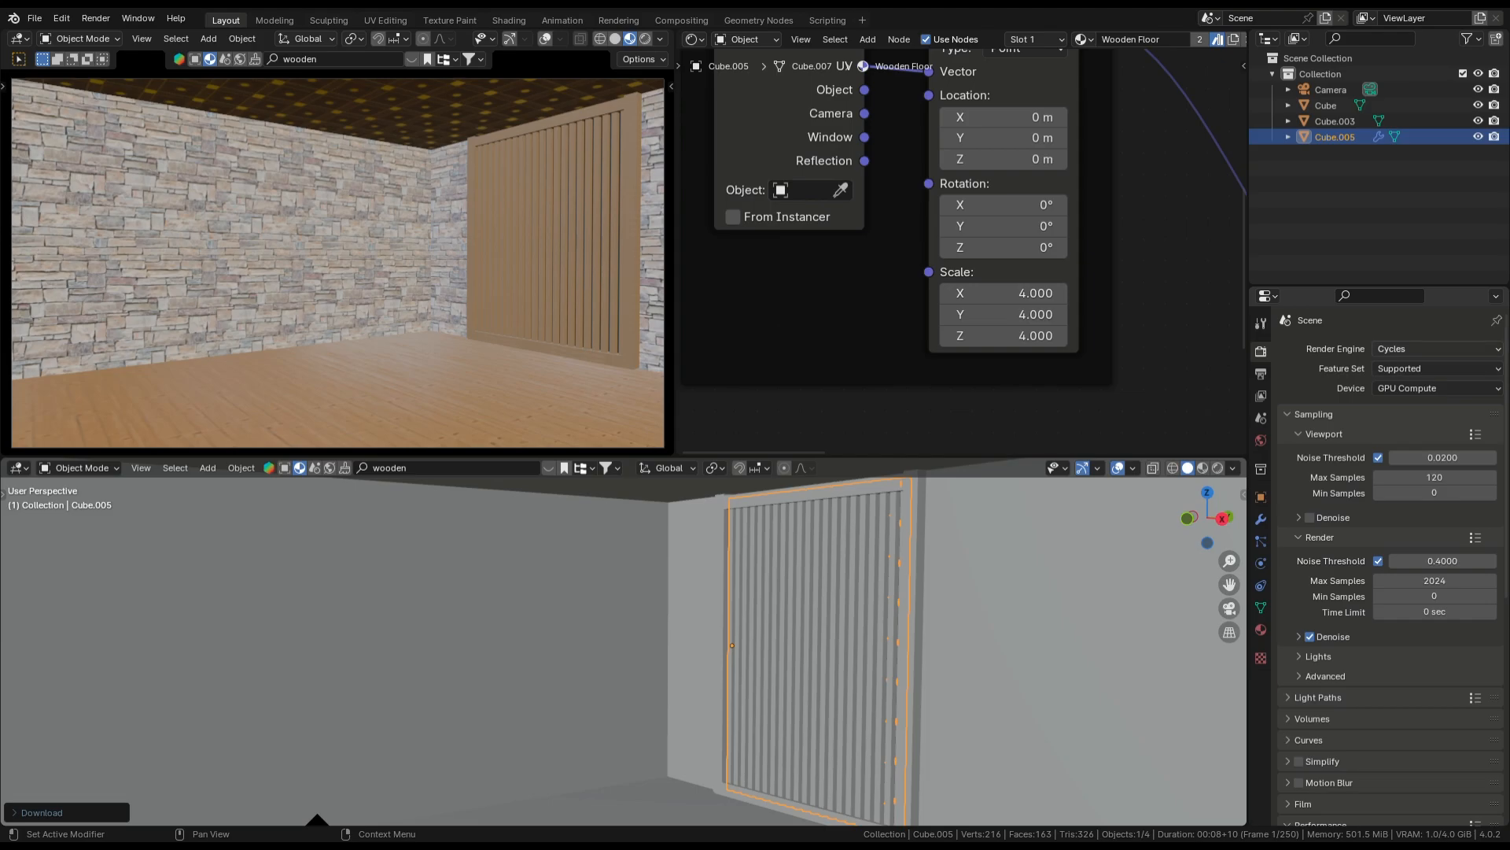
{"action": "left_click", "coordinate": [1438, 388]}
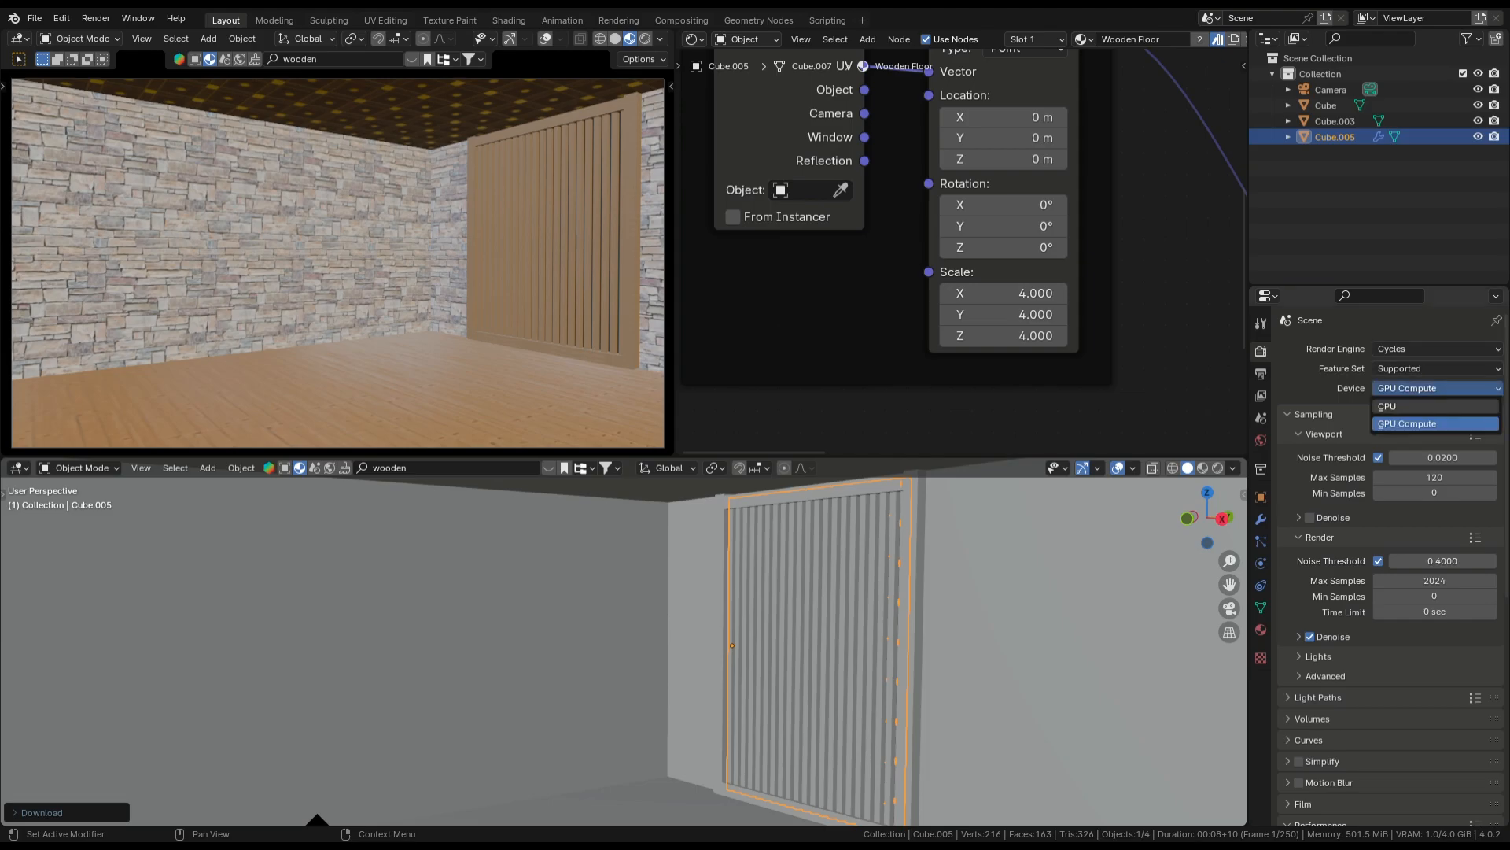
{"action": "left_click", "coordinate": [1436, 424]}
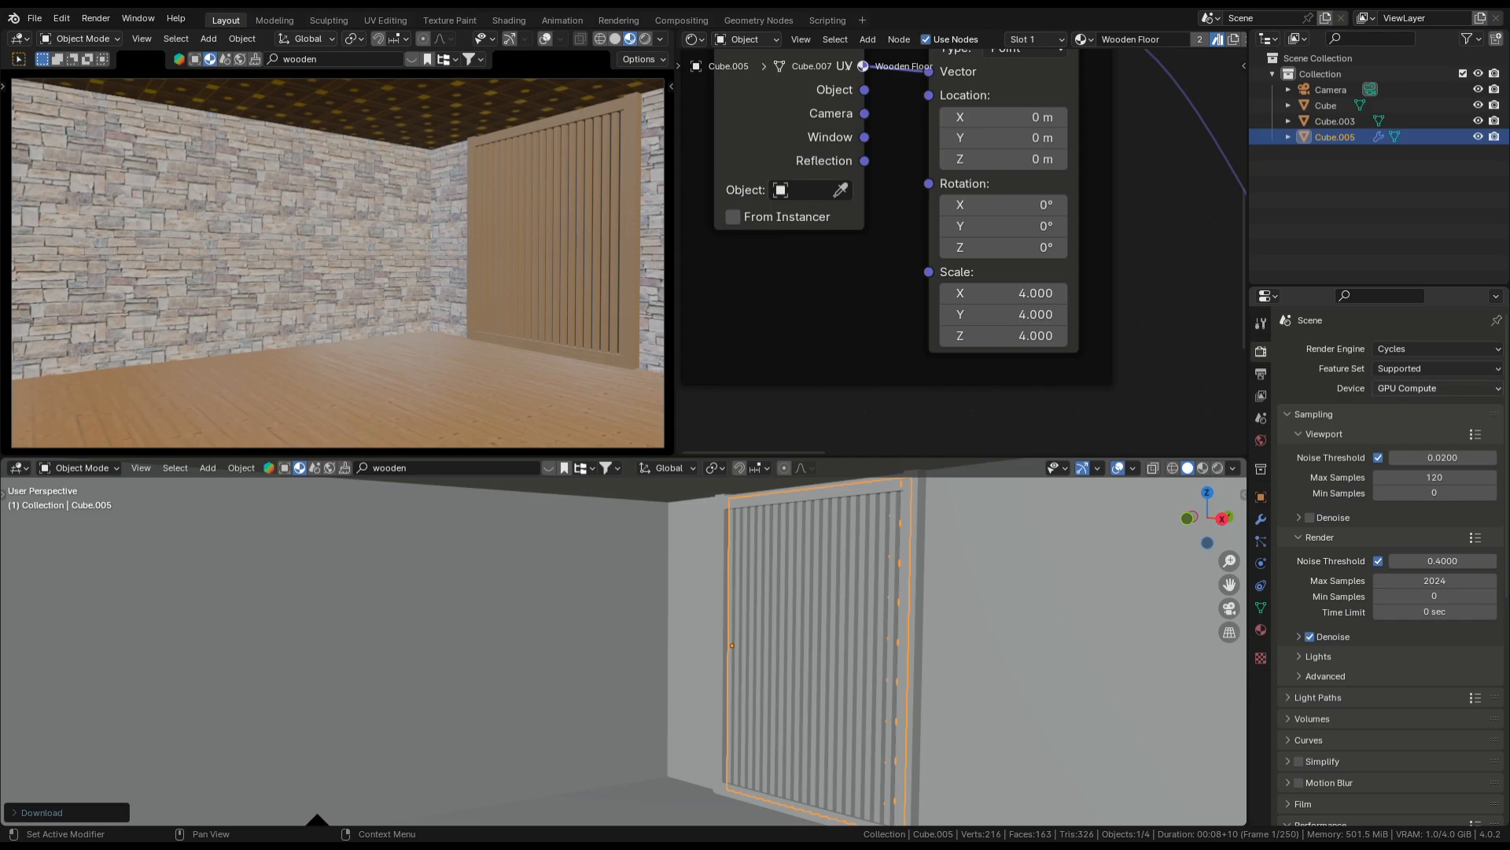
{"action": "left_click", "coordinate": [1383, 389]}
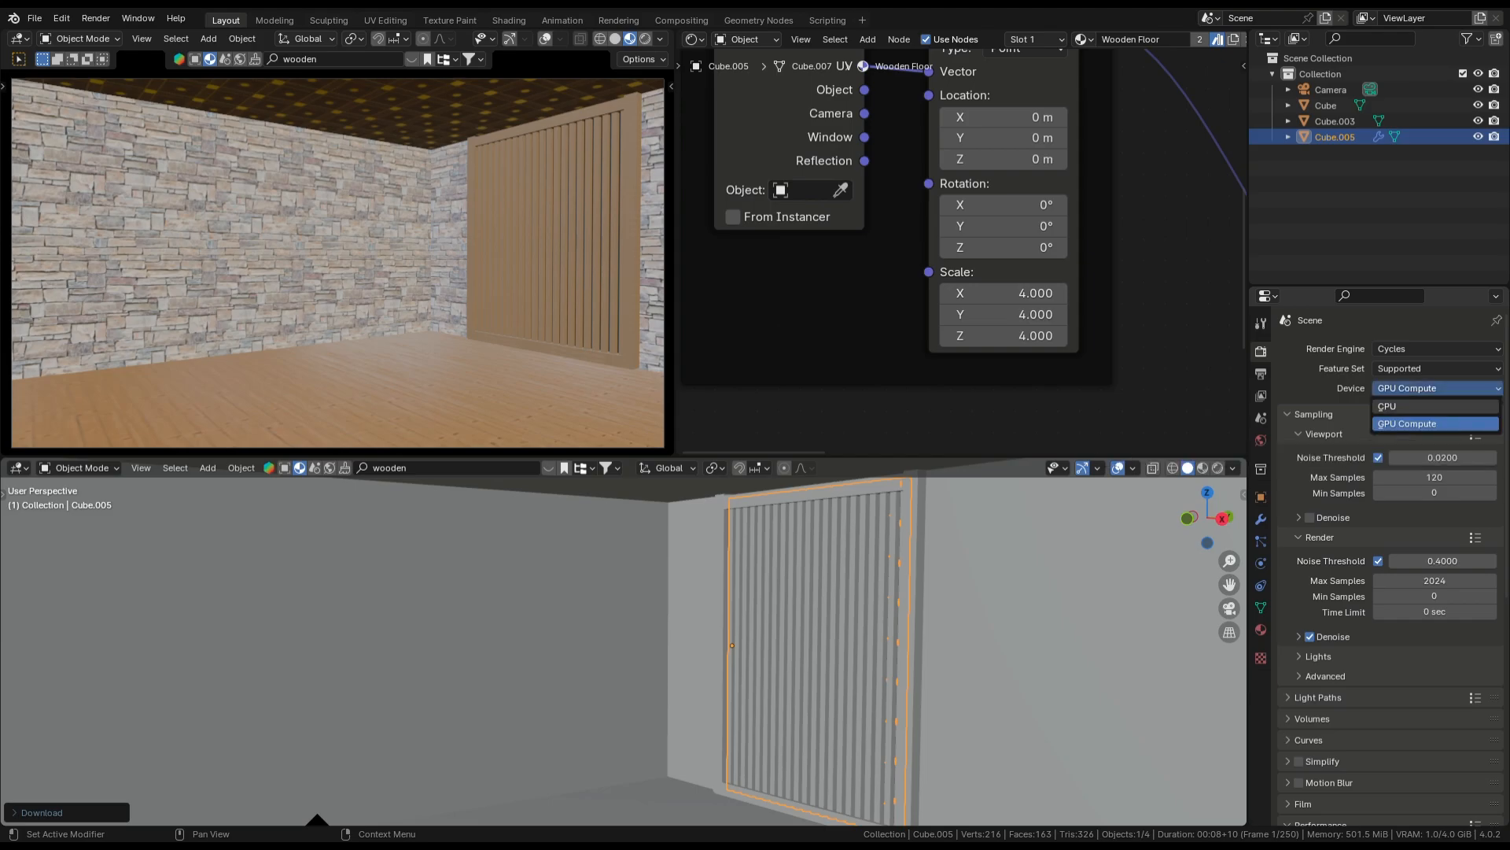
{"action": "left_click", "coordinate": [1435, 423]}
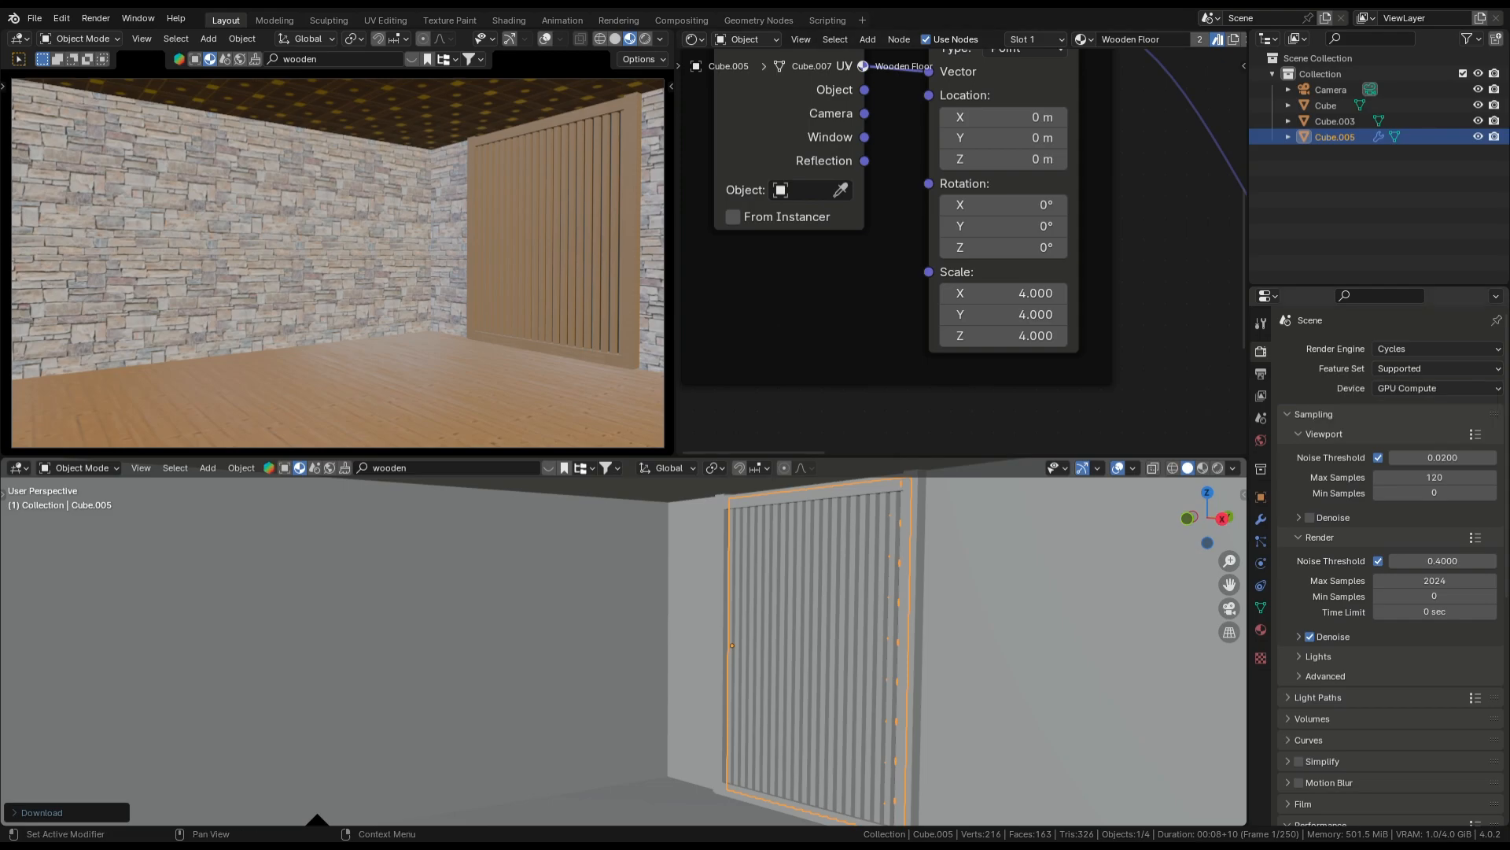
{"action": "middle_click_drag", "start_coordinate": [708, 629], "coordinate": [755, 645]}
{"action": "scroll", "coordinate": [700, 630], "scroll_direction": "down", "scroll_amount": 2}
{"action": "key", "text": "ctrl+s"}
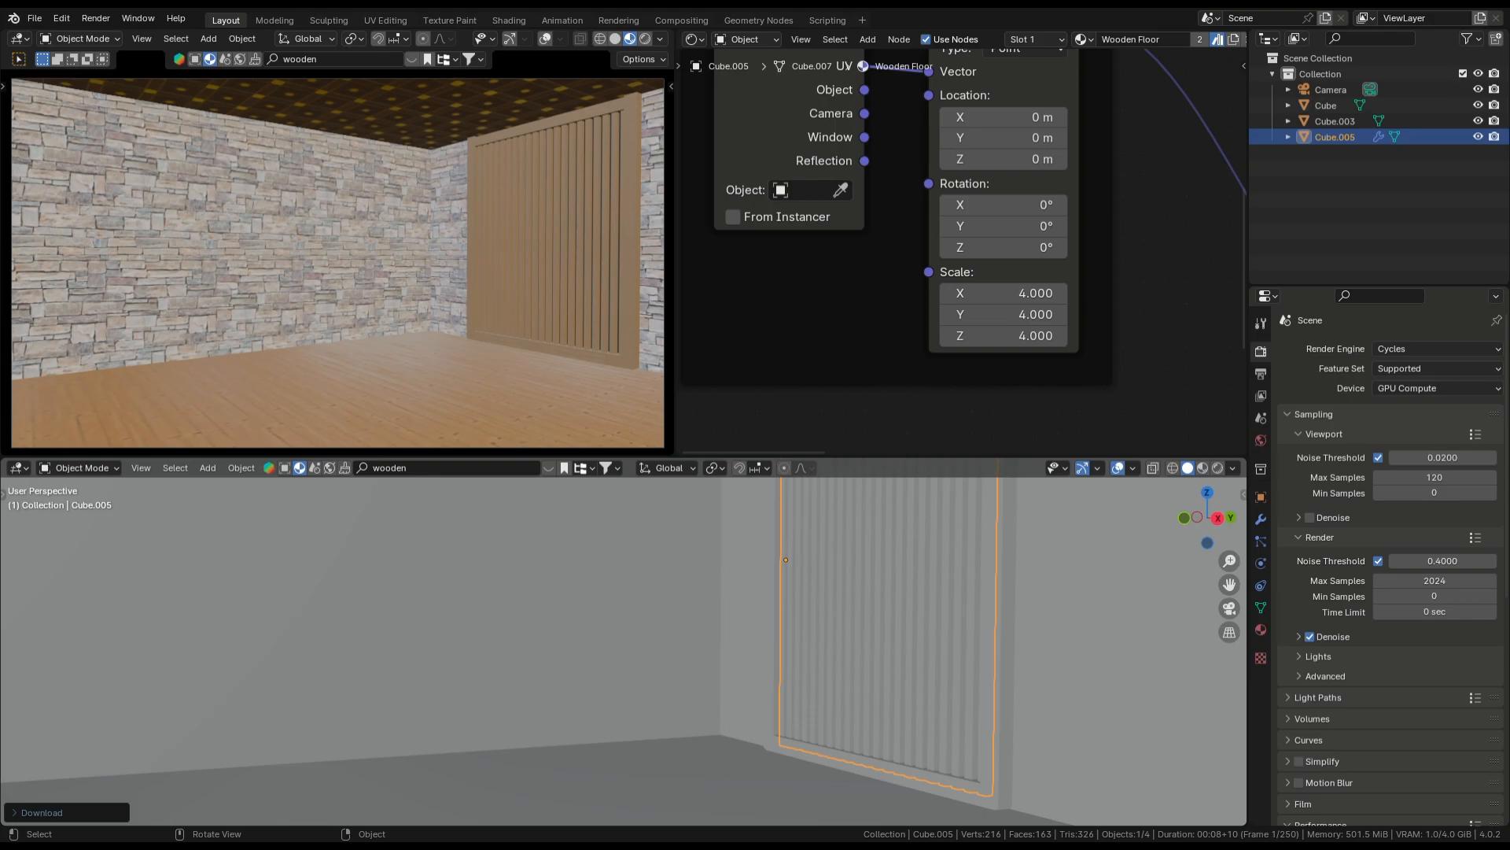
Search the model library for "sofa" and add the blue curved sofa to the room
{"action": "left_click", "coordinate": [285, 468]}
{"action": "left_click", "coordinate": [417, 468]}
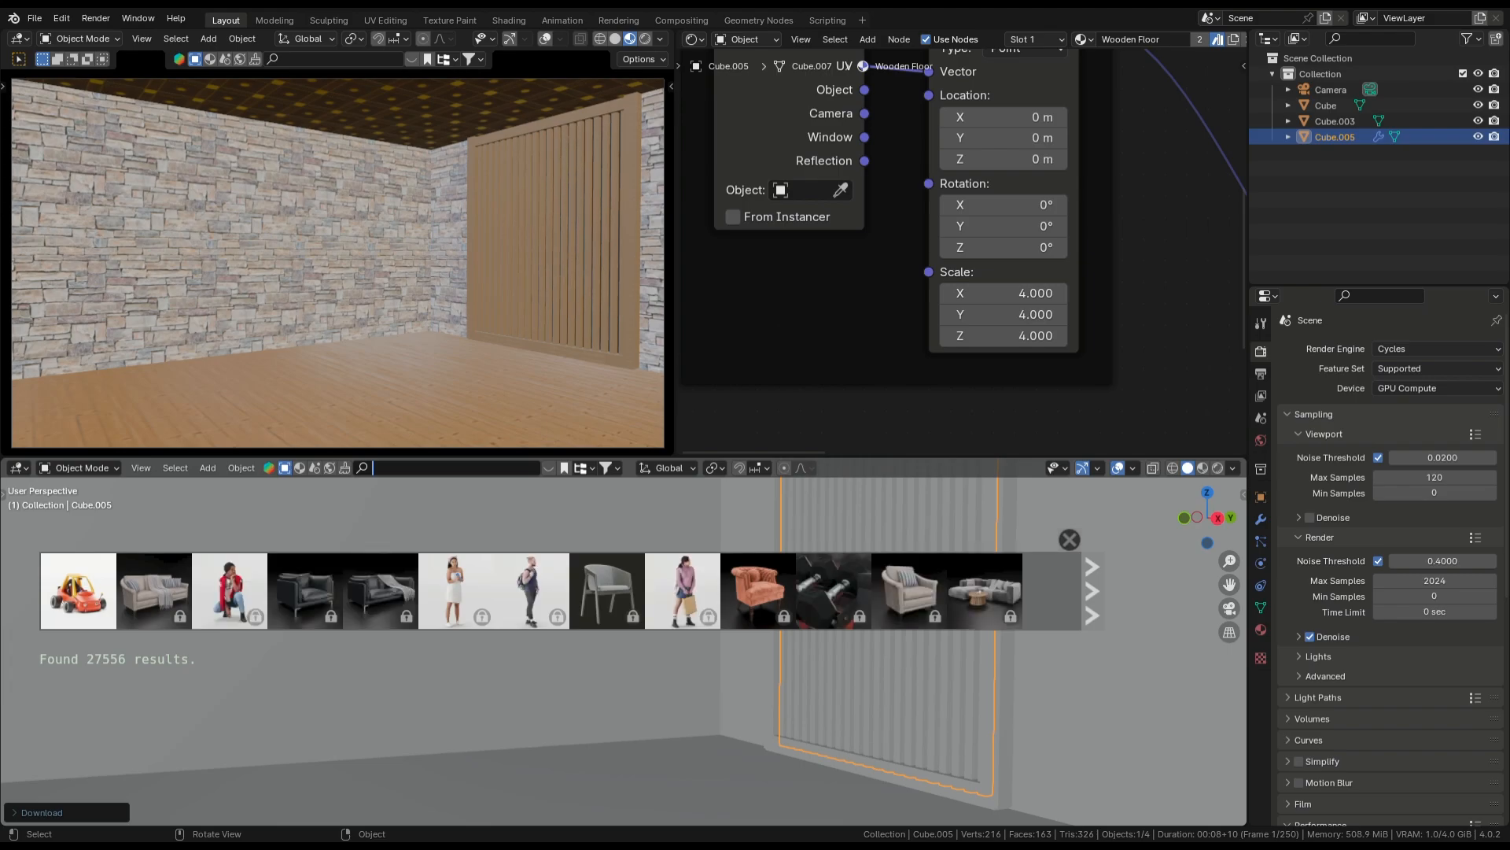
{"action": "type", "text": "sofa"}
{"action": "key", "text": "Return"}
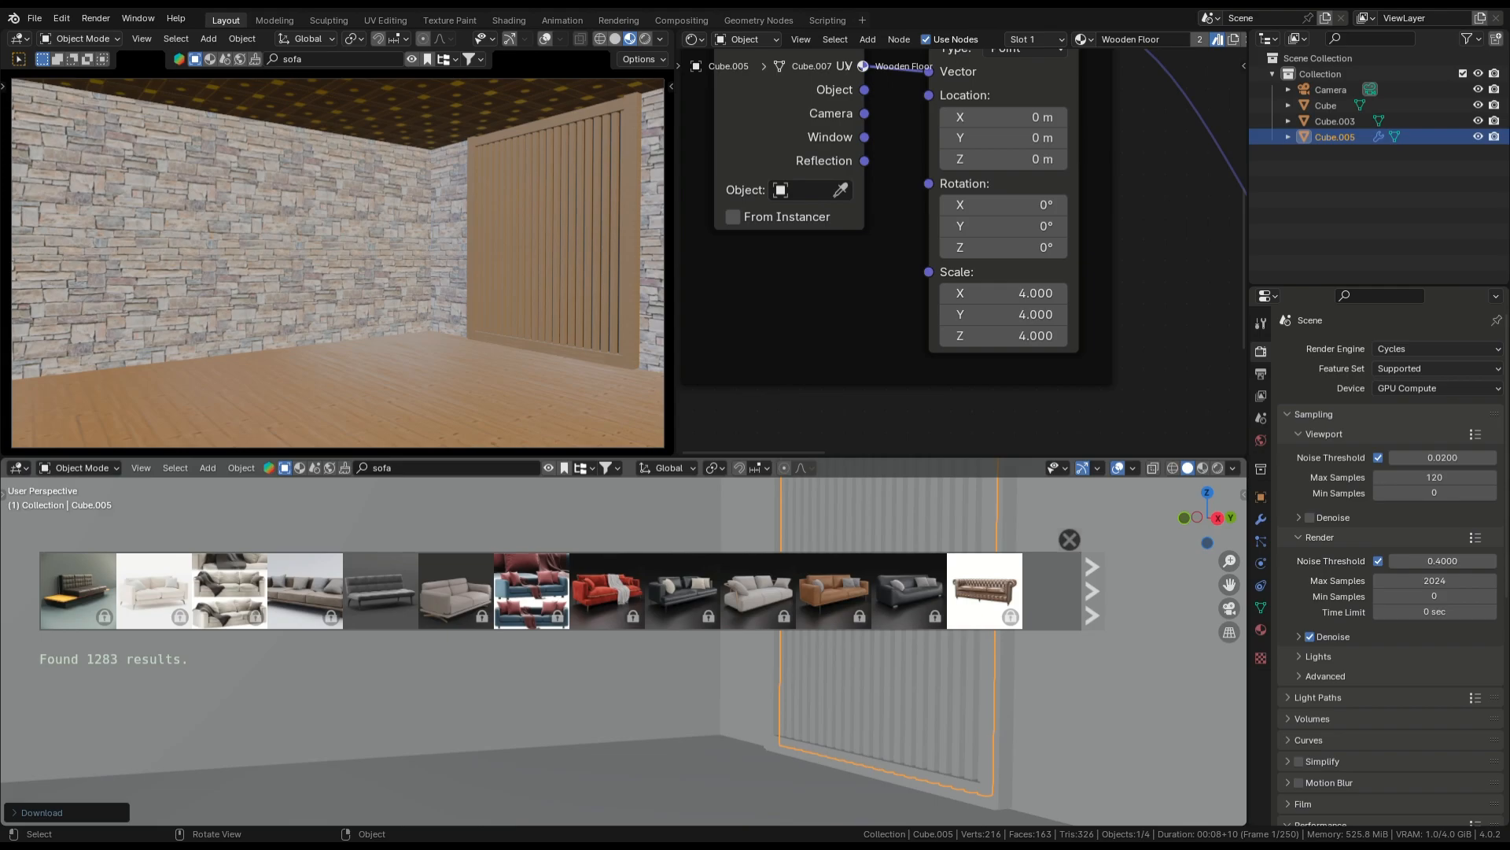
{"action": "left_click", "coordinate": [1092, 591]}
{"action": "left_click", "coordinate": [1092, 591]}
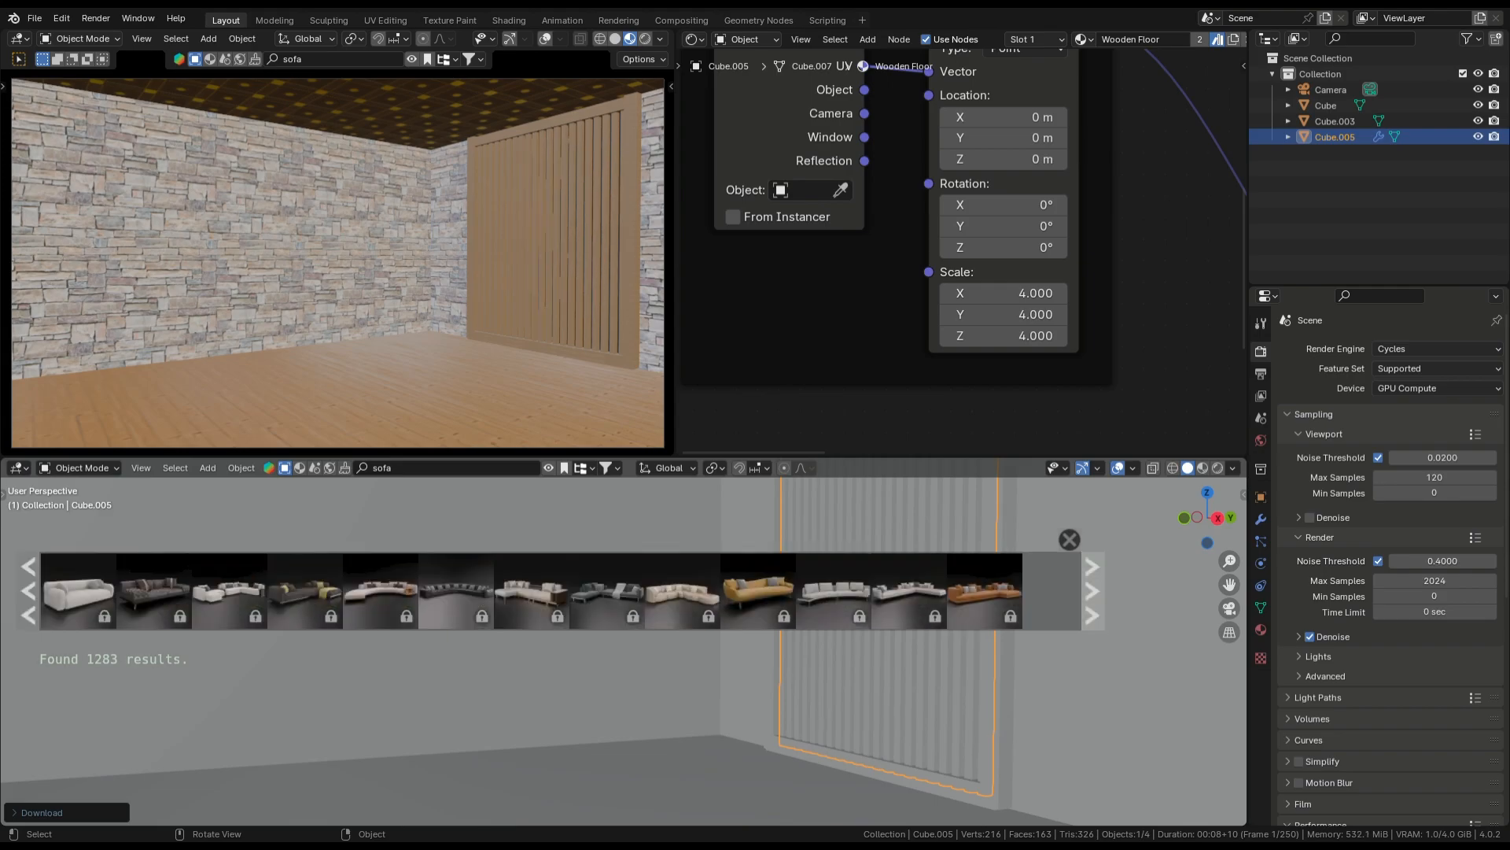
{"action": "left_click", "coordinate": [1092, 591]}
{"action": "left_click", "coordinate": [834, 591]}
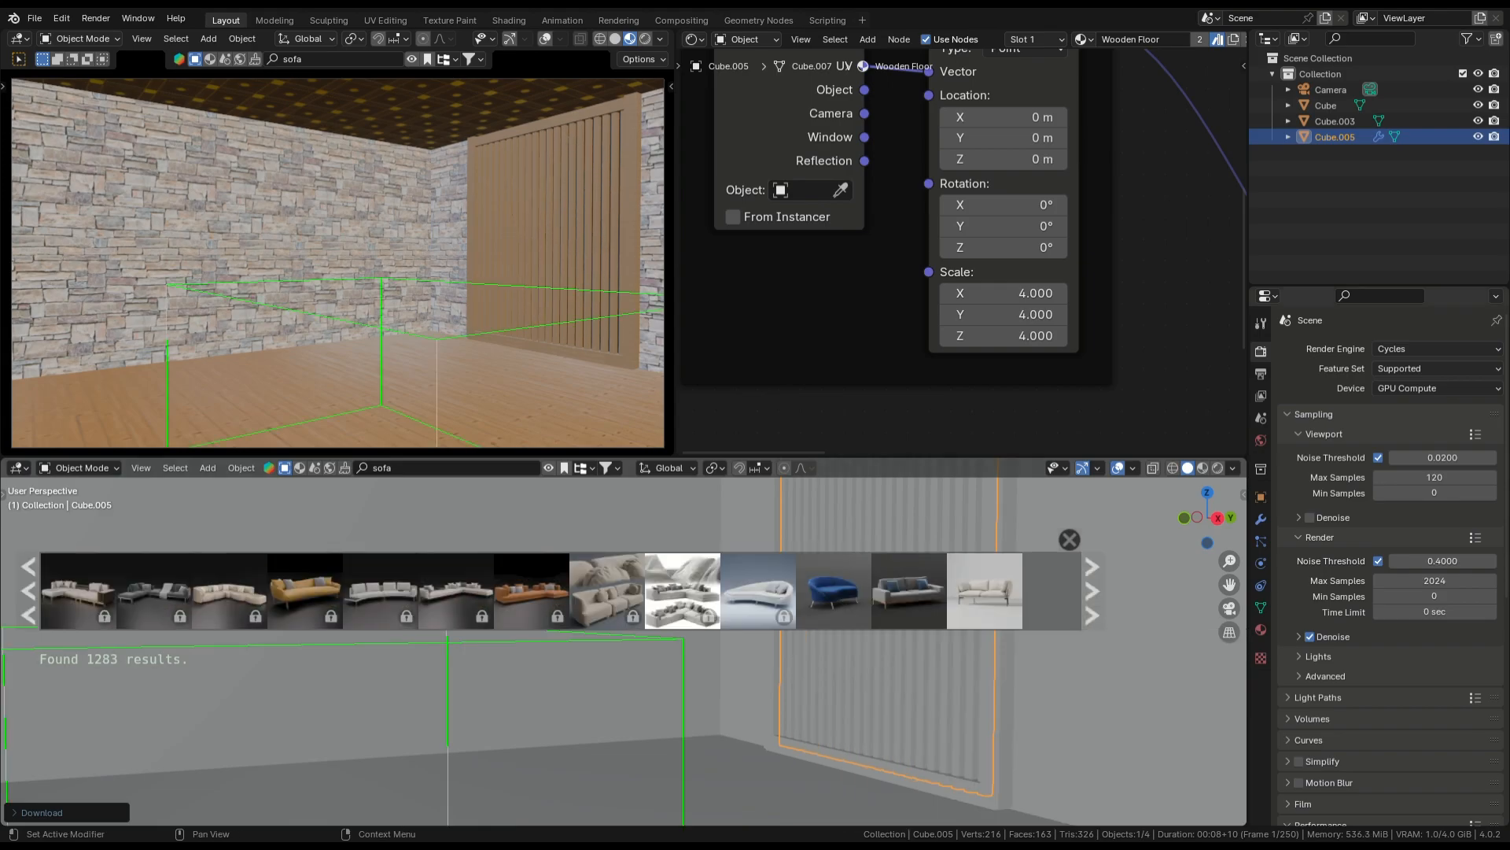
{"action": "middle_click_drag", "start_coordinate": [834, 595], "coordinate": [936, 499], "text": "shift"}
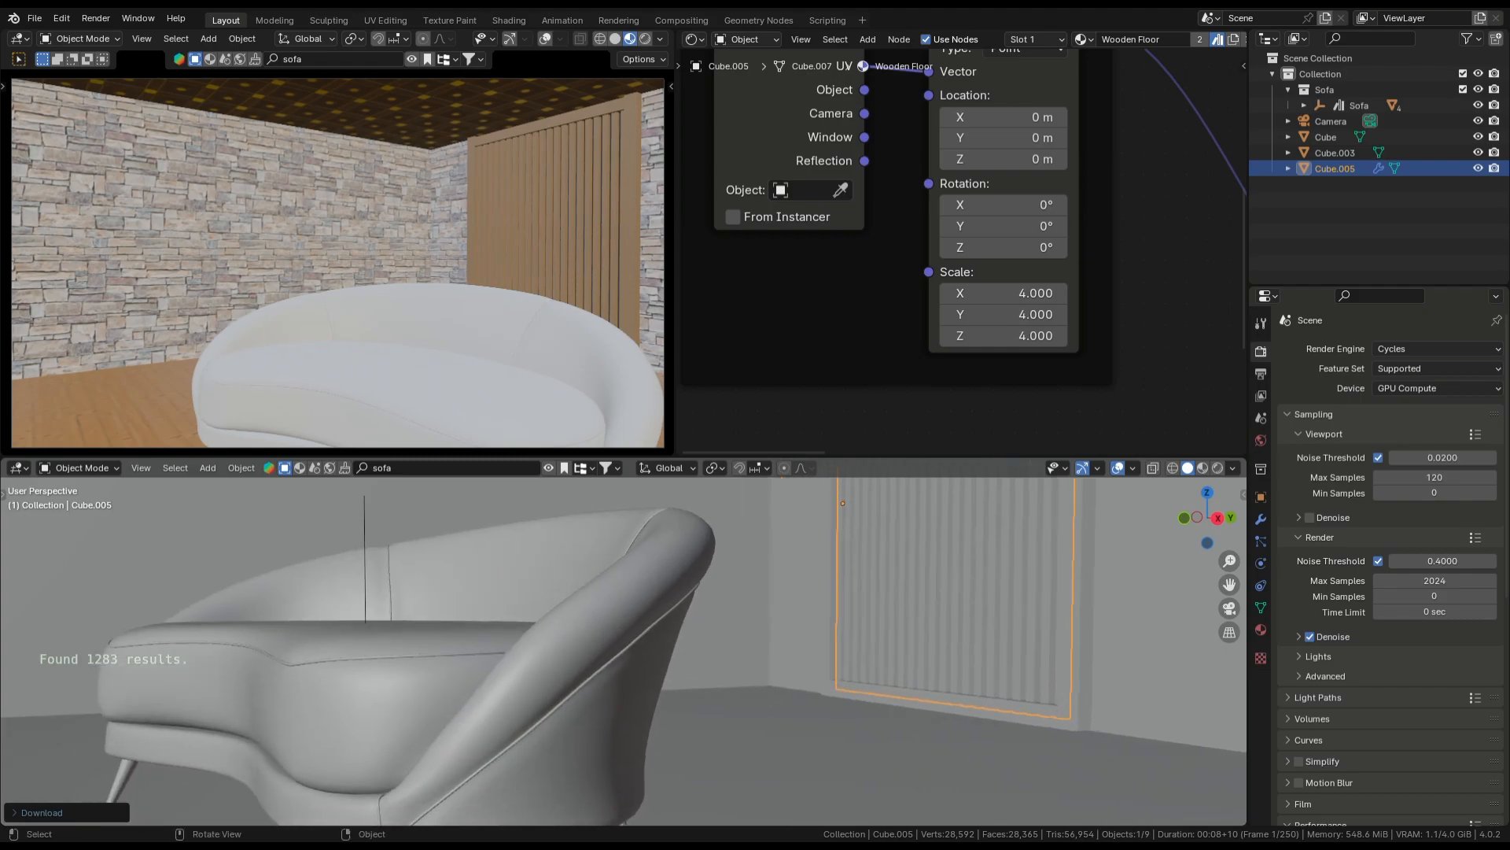
Rotate the sofa about the global Z axis so that its seat faces the camera
{"action": "left_click", "coordinate": [365, 566]}
{"action": "key", "text": "r"}
{"action": "key", "text": "z"}
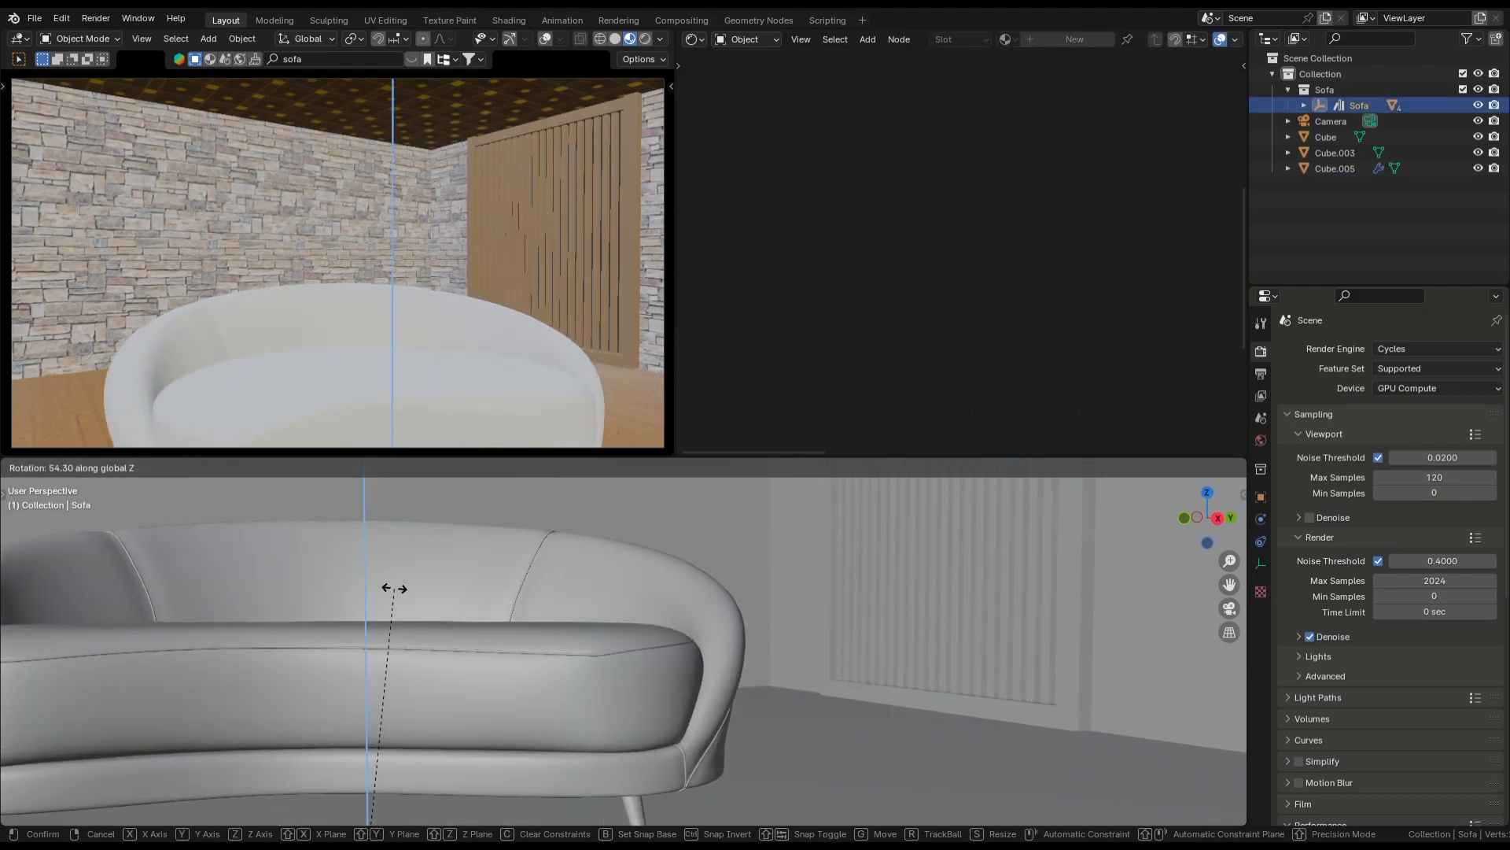
{"action": "left_click", "coordinate": [387, 587]}
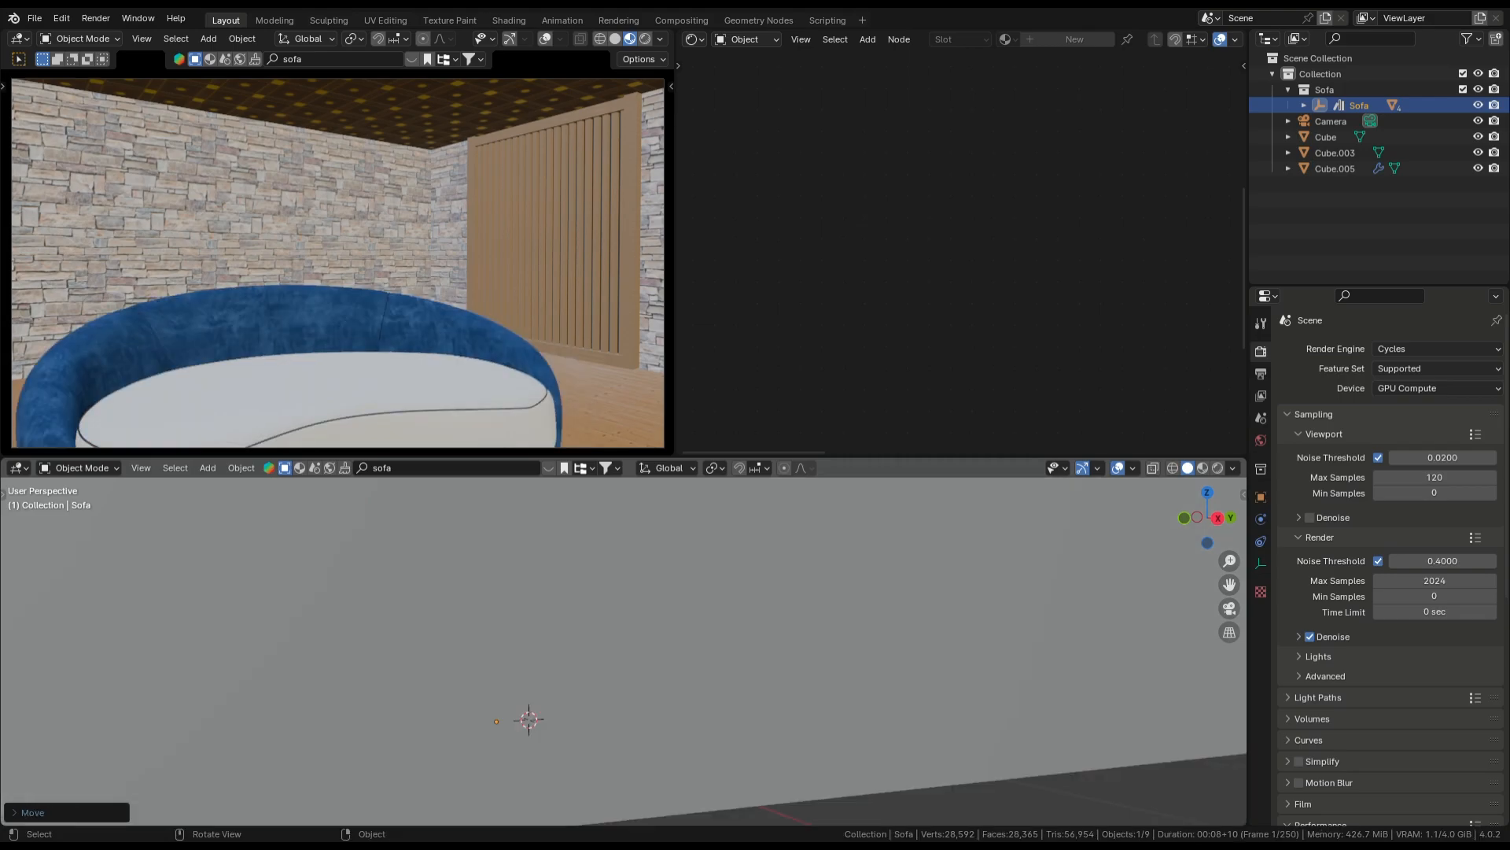
Move the sofa along the X axis, away from the camera and towards the stone wall
{"action": "middle_click_drag", "start_coordinate": [624, 645], "coordinate": [628, 823]}
{"action": "scroll", "coordinate": [673, 666], "scroll_direction": "up", "scroll_amount": 4}
{"action": "key", "text": "g"}
{"action": "key", "text": "x"}
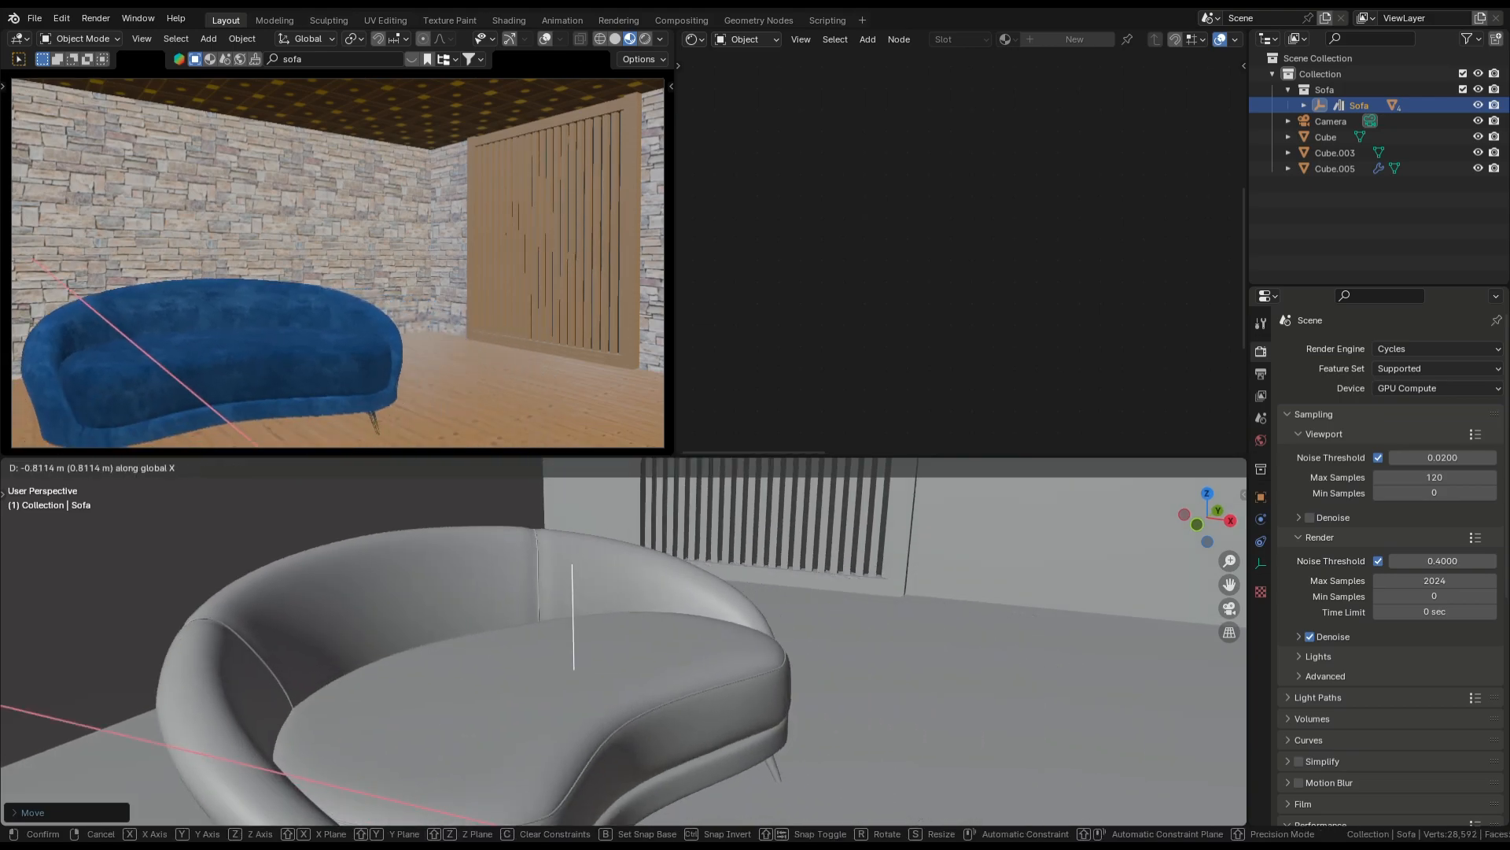
{"action": "left_click", "coordinate": [346, 669]}
{"action": "middle_click_drag", "start_coordinate": [346, 669], "coordinate": [793, 674], "text": "shift"}
{"action": "key", "text": "g"}
{"action": "key", "text": "x"}
{"action": "left_click", "coordinate": [719, 657]}
Move the sofa along the Y axis towards the slatted window and scale it down slightly
{"action": "key", "text": "g"}
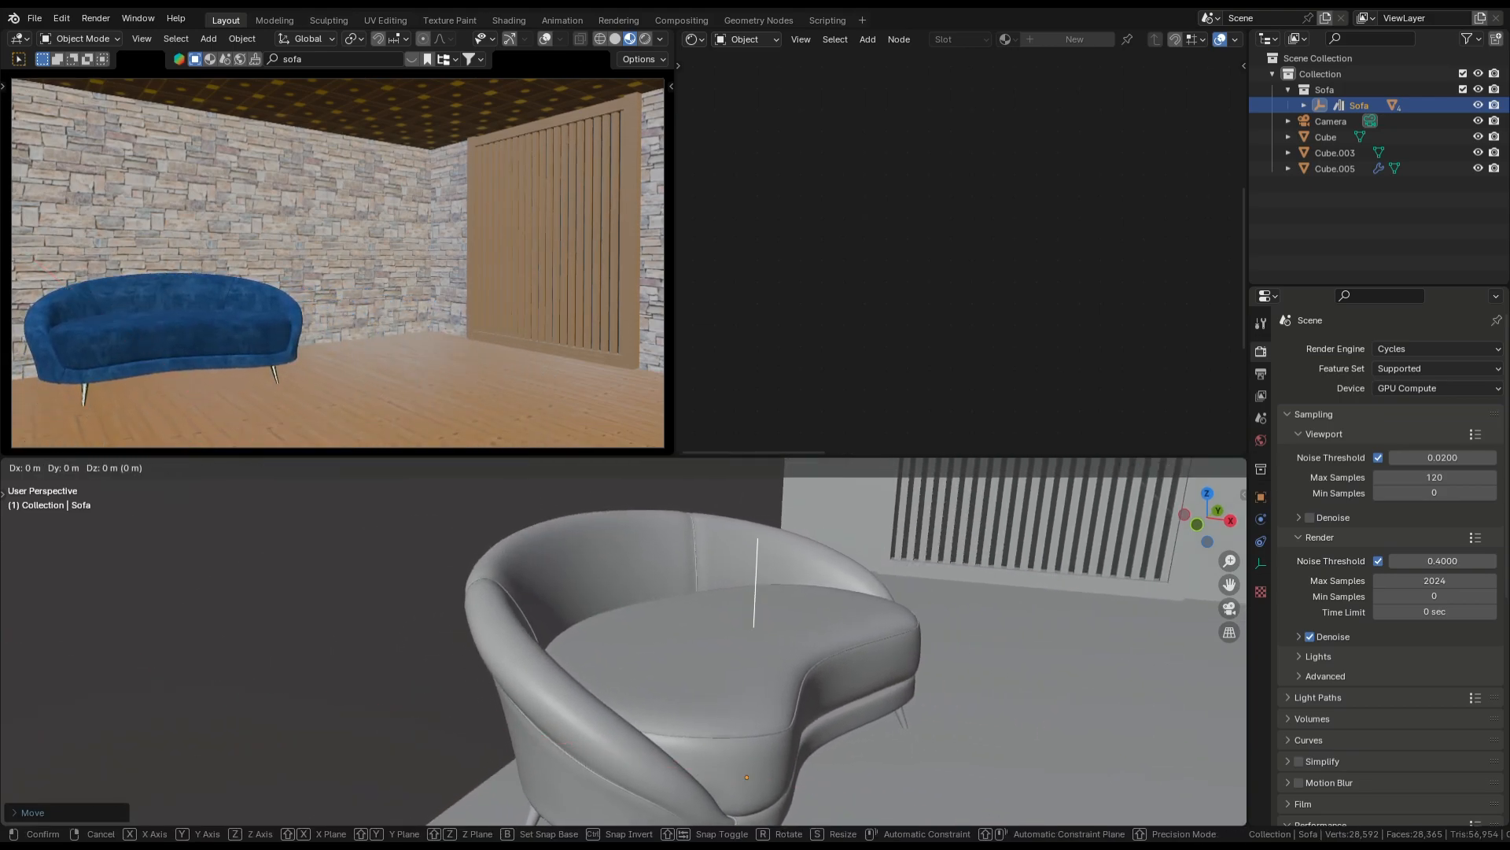
{"action": "key", "text": "y"}
{"action": "key", "text": "Return"}
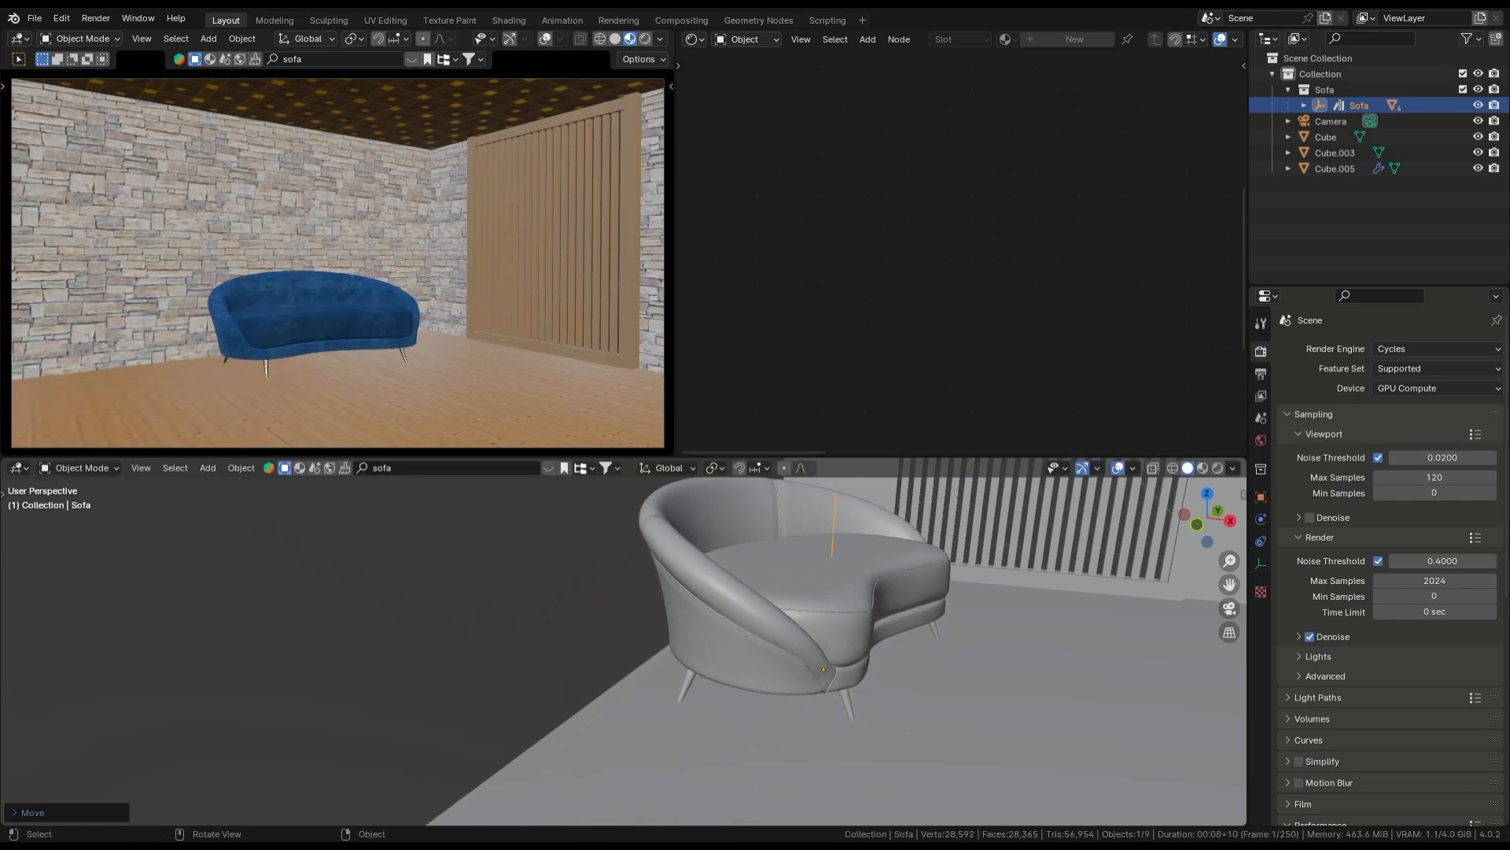
{"action": "key", "text": "s"}
{"action": "key", "text": "Return"}
{"action": "key", "text": "g"}
{"action": "key", "text": "x"}
{"action": "key", "text": "Return"}
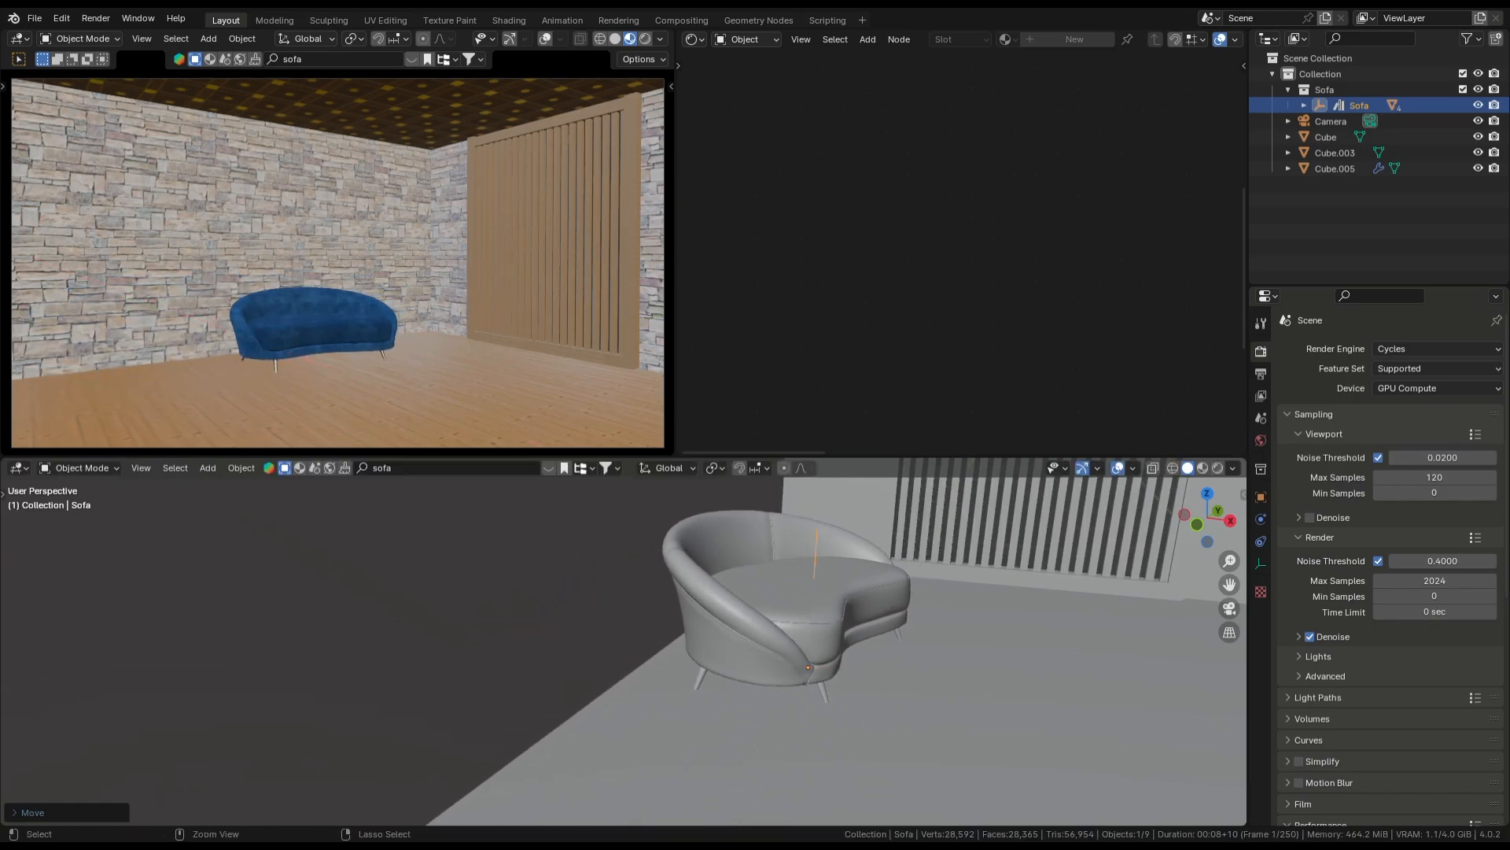
{"action": "key", "text": "ctrl+z"}
Rotate the sofa slightly about the Z axis and adjust its position along X and Y in front of the stone wall
{"action": "middle_click_drag", "start_coordinate": [755, 629], "coordinate": [865, 614]}
{"action": "key", "text": "r"}
{"action": "key", "text": "z"}
{"action": "key", "text": "Return"}
{"action": "key", "text": "g"}
{"action": "key", "text": "x"}
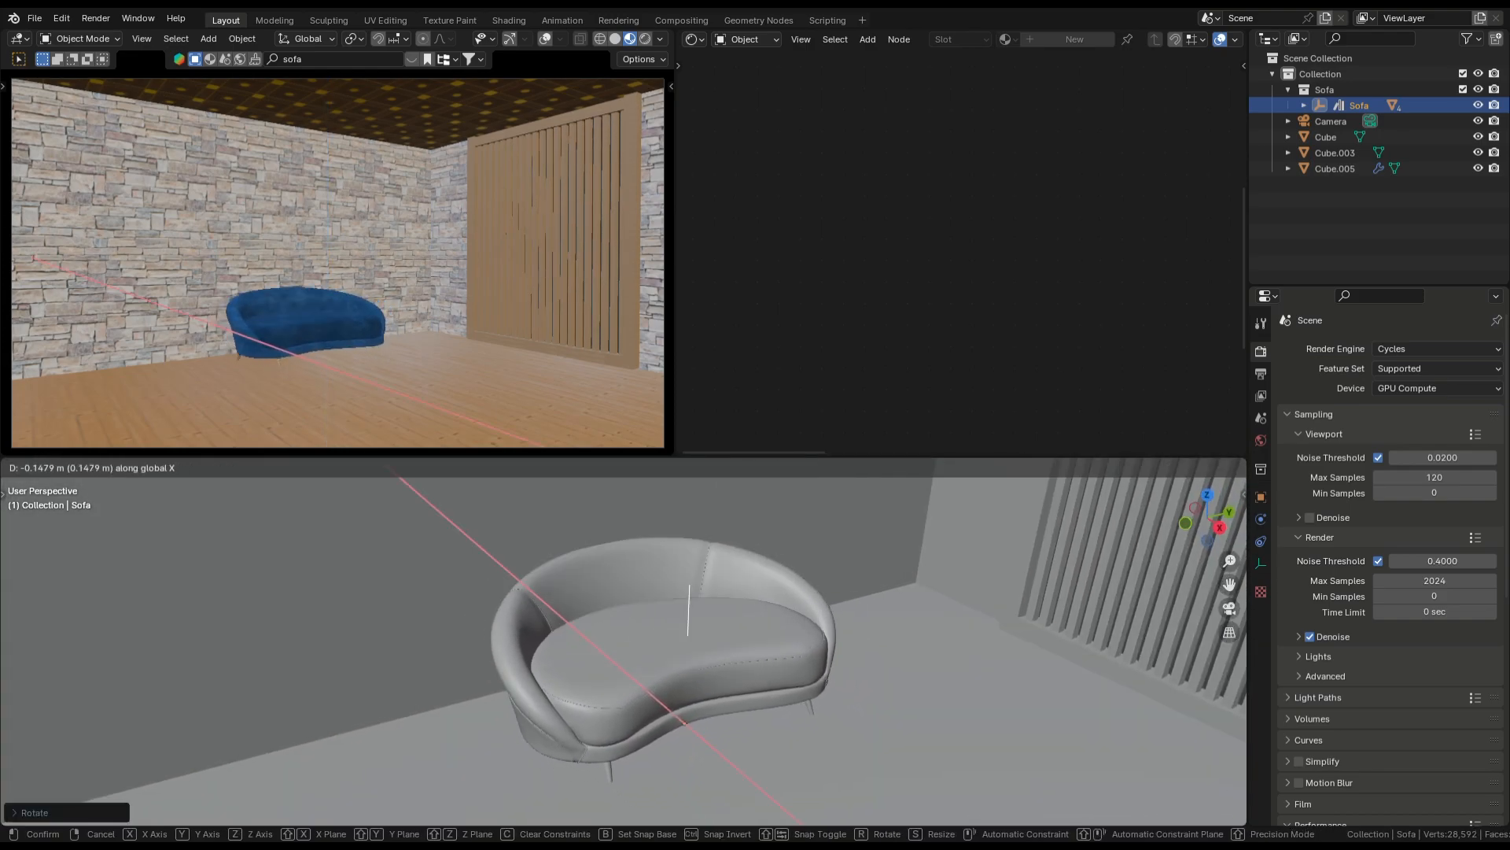
{"action": "key", "text": "Return"}
{"action": "key", "text": "g"}
{"action": "key", "text": "y"}
{"action": "key", "text": "Return"}
Move the sofa along the Z axis so that its legs rest on the floor, and save the file
{"action": "middle_click_drag", "start_coordinate": [630, 668], "coordinate": [657, 563]}
{"action": "scroll", "coordinate": [656, 630], "scroll_direction": "up", "scroll_amount": 3}
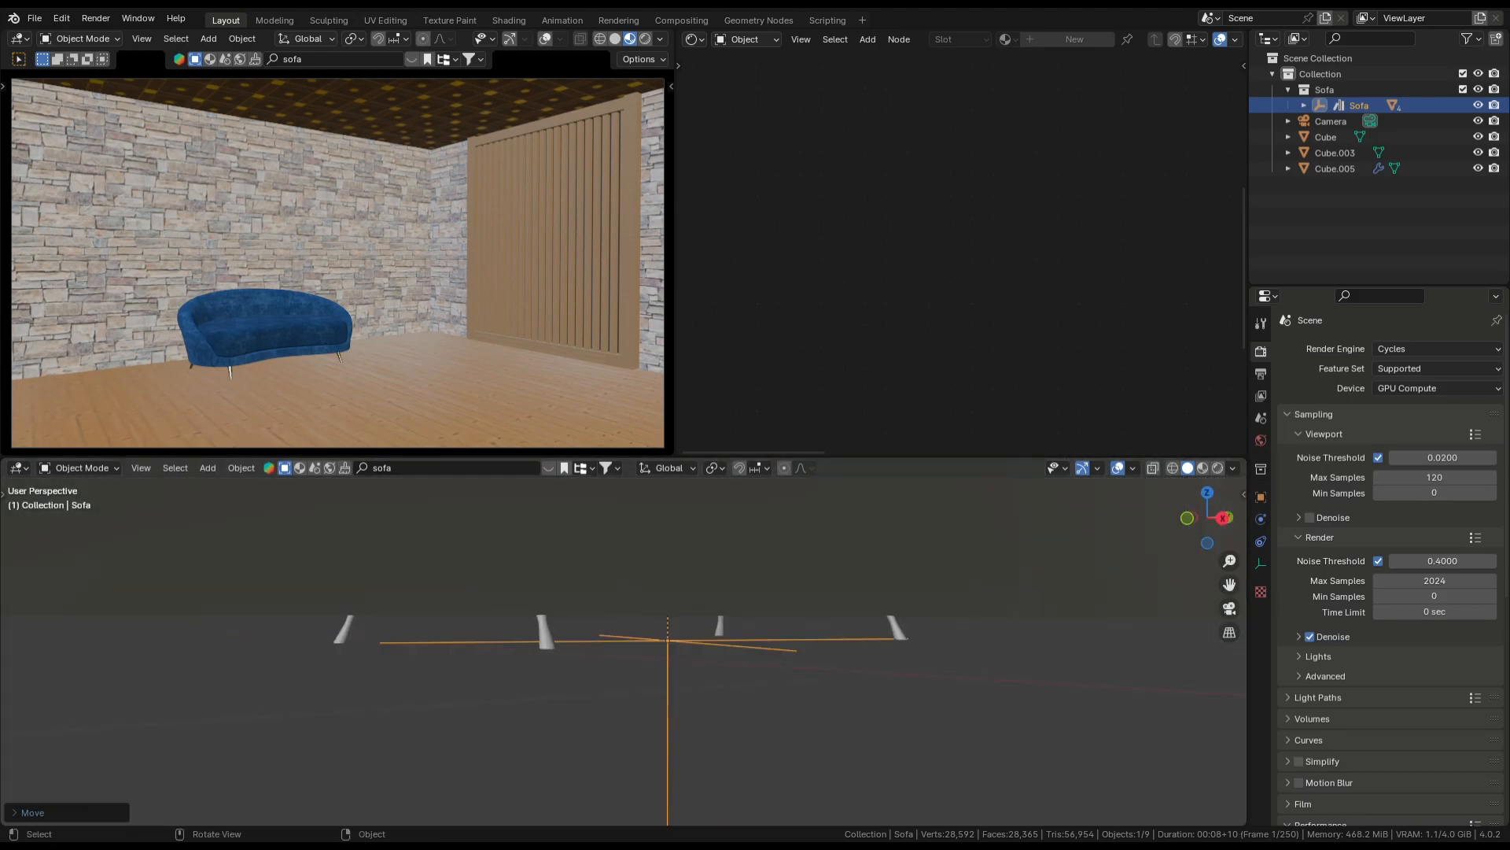
{"action": "key", "text": "g"}
{"action": "key", "text": "z"}
{"action": "key", "text": "Return"}
{"action": "middle_click_drag", "start_coordinate": [657, 598], "coordinate": [566, 661]}
{"action": "key", "text": "ctrl+s"}
{"action": "scroll", "coordinate": [645, 629], "scroll_direction": "down", "scroll_amount": 3}
{"action": "scroll", "coordinate": [627, 661], "scroll_direction": "up", "scroll_amount": 8}
{"action": "scroll", "coordinate": [598, 661], "scroll_direction": "down", "scroll_amount": 8}
{"action": "scroll", "coordinate": [567, 661], "scroll_direction": "down", "scroll_amount": 2}
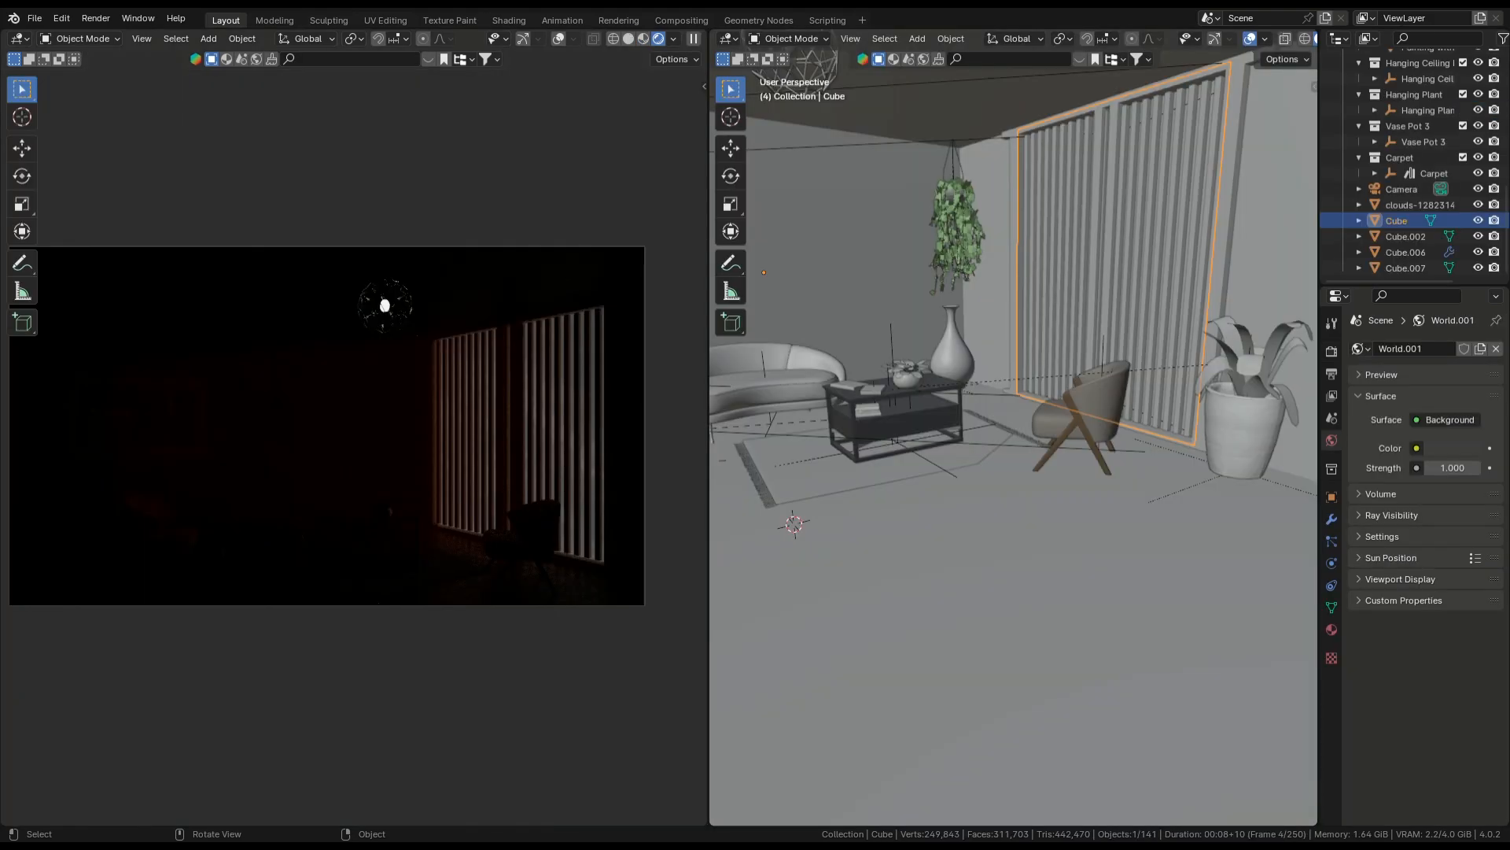
Assign a Sky Texture to the world background color to light the furnished room
{"action": "middle_click_drag", "start_coordinate": [1015, 472], "coordinate": [984, 449]}
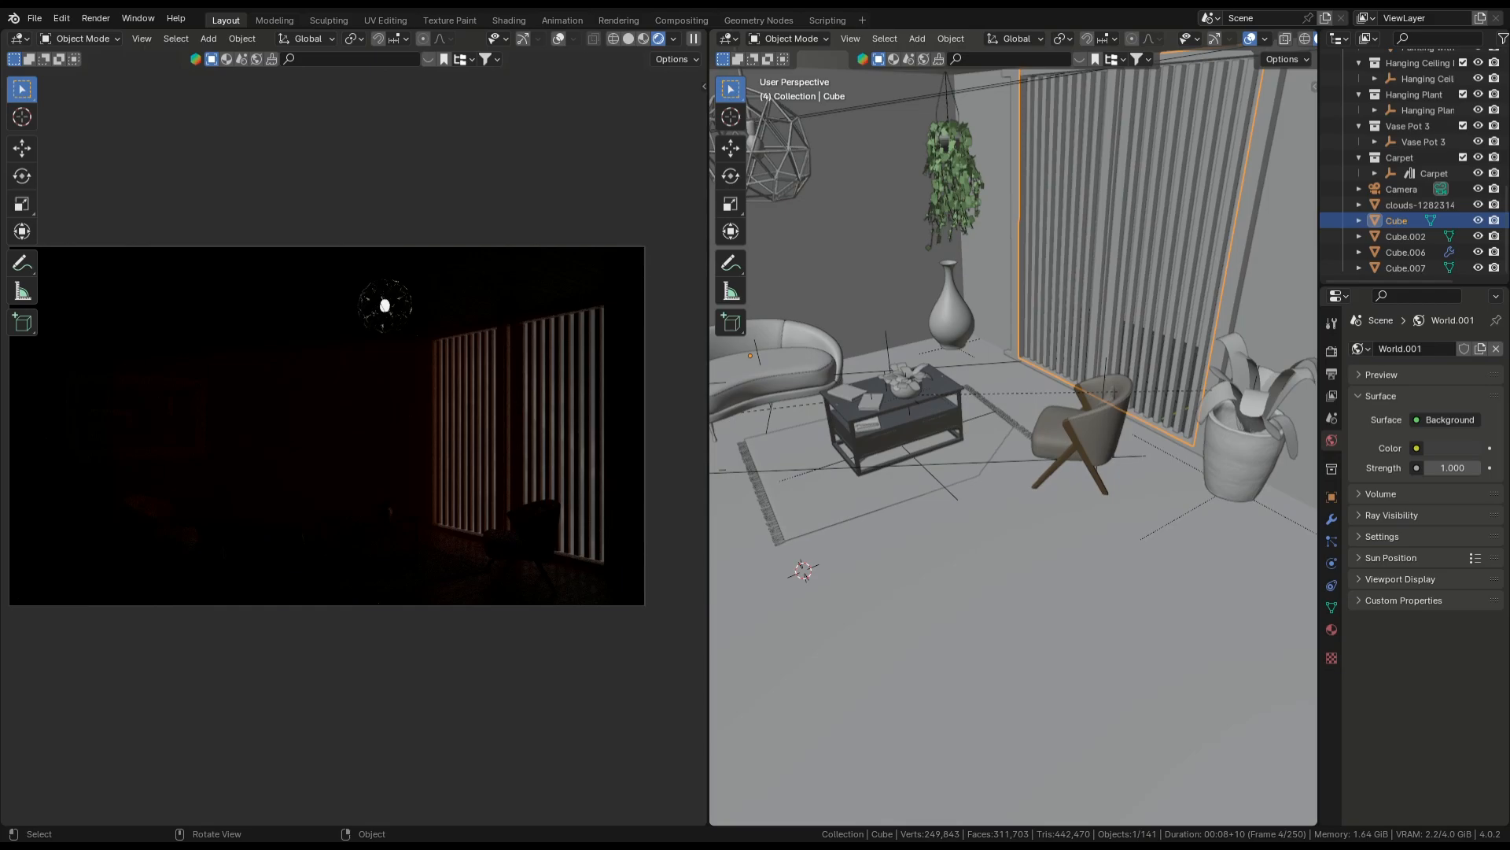
{"action": "middle_click_drag", "start_coordinate": [1015, 472], "coordinate": [996, 410]}
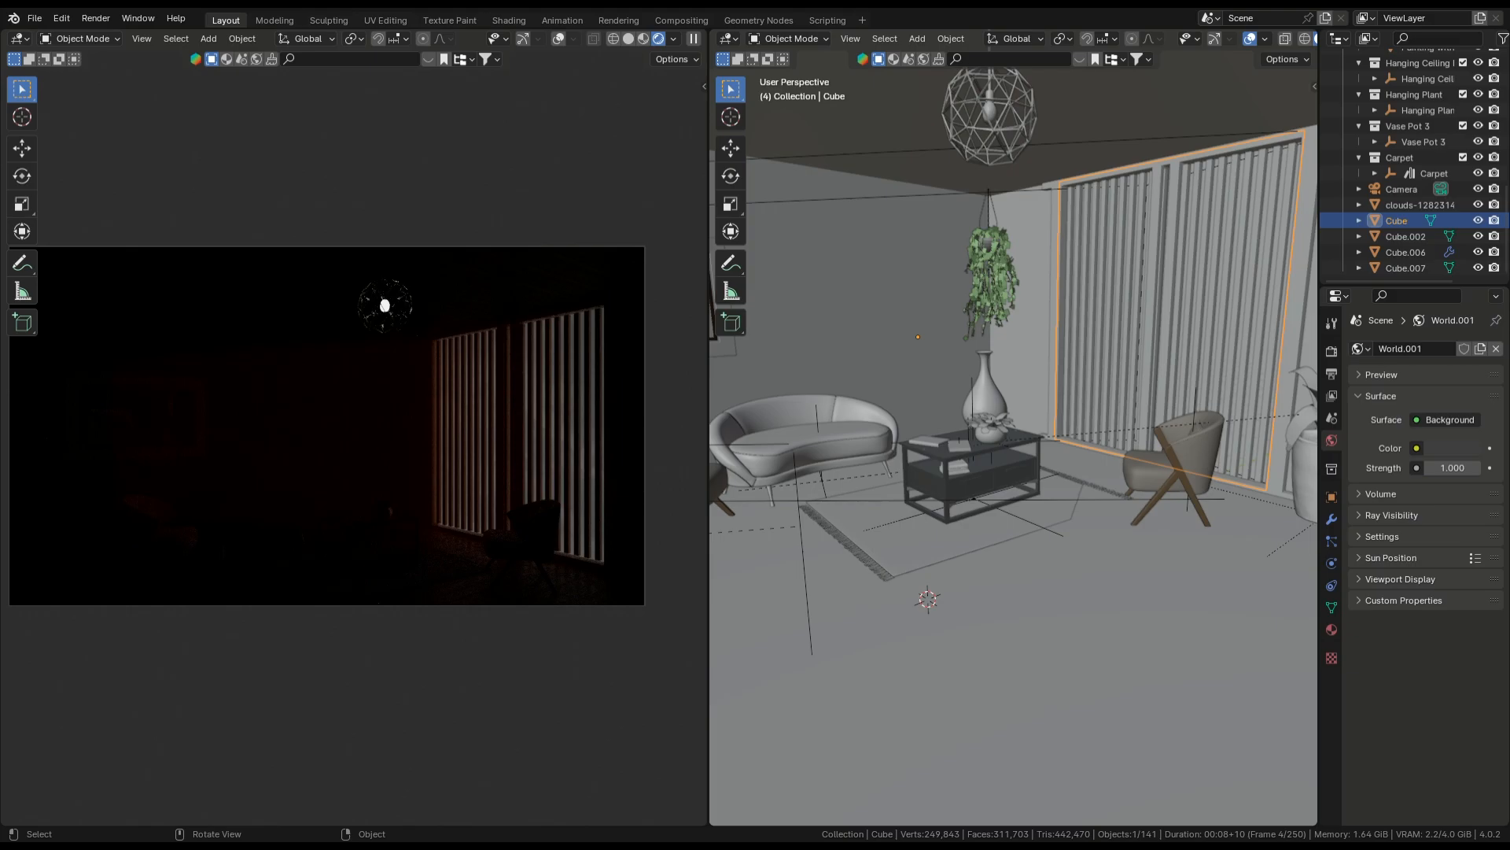
{"action": "middle_click_drag", "start_coordinate": [1015, 440], "coordinate": [975, 468]}
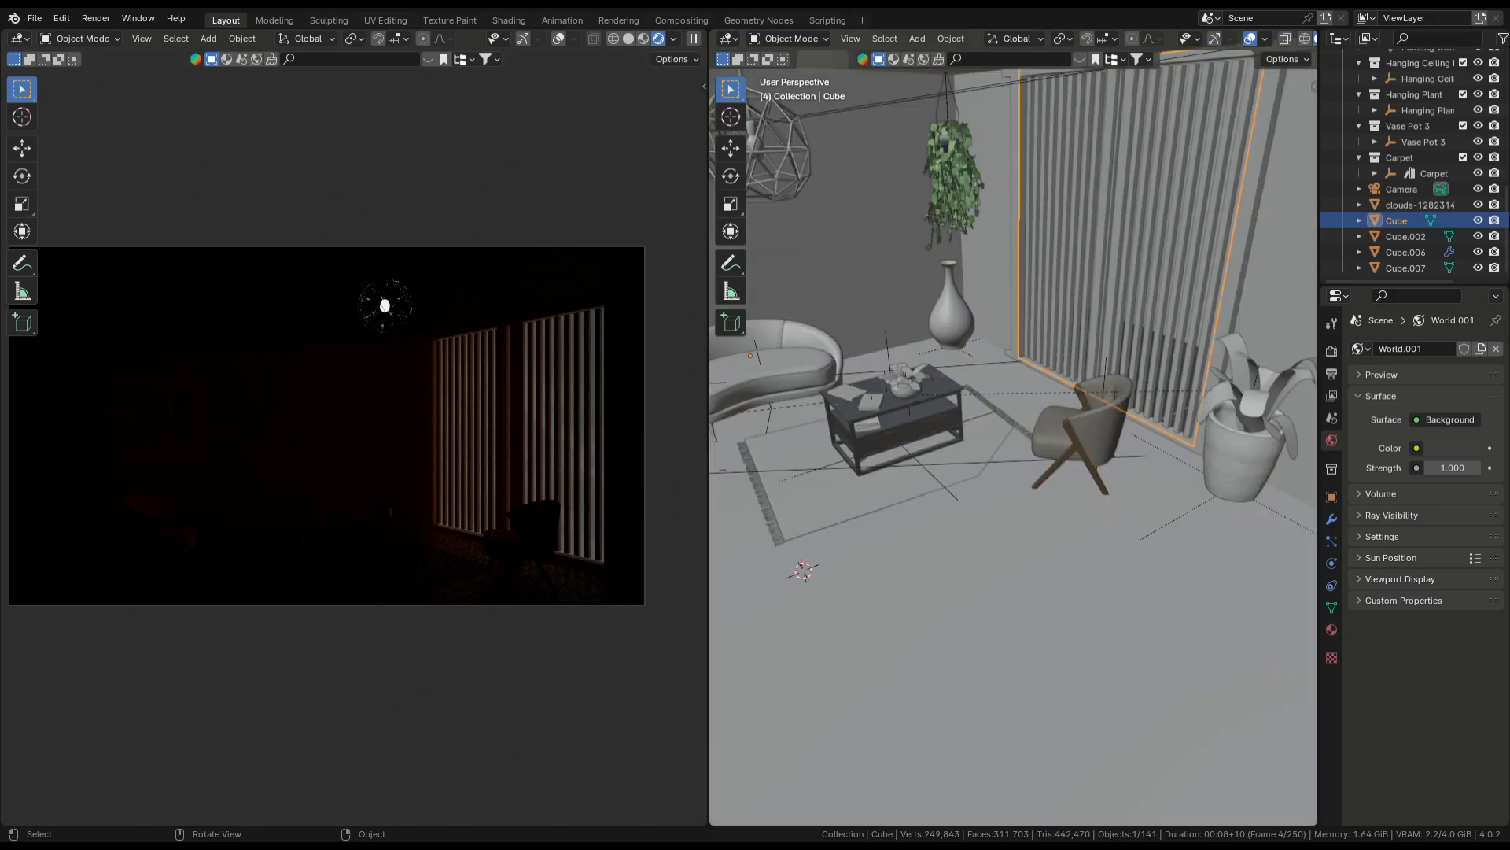
{"action": "middle_click_drag", "start_coordinate": [967, 394], "coordinate": [1095, 464], "text": "shift"}
{"action": "middle_click_drag", "start_coordinate": [1014, 441], "coordinate": [1046, 444]}
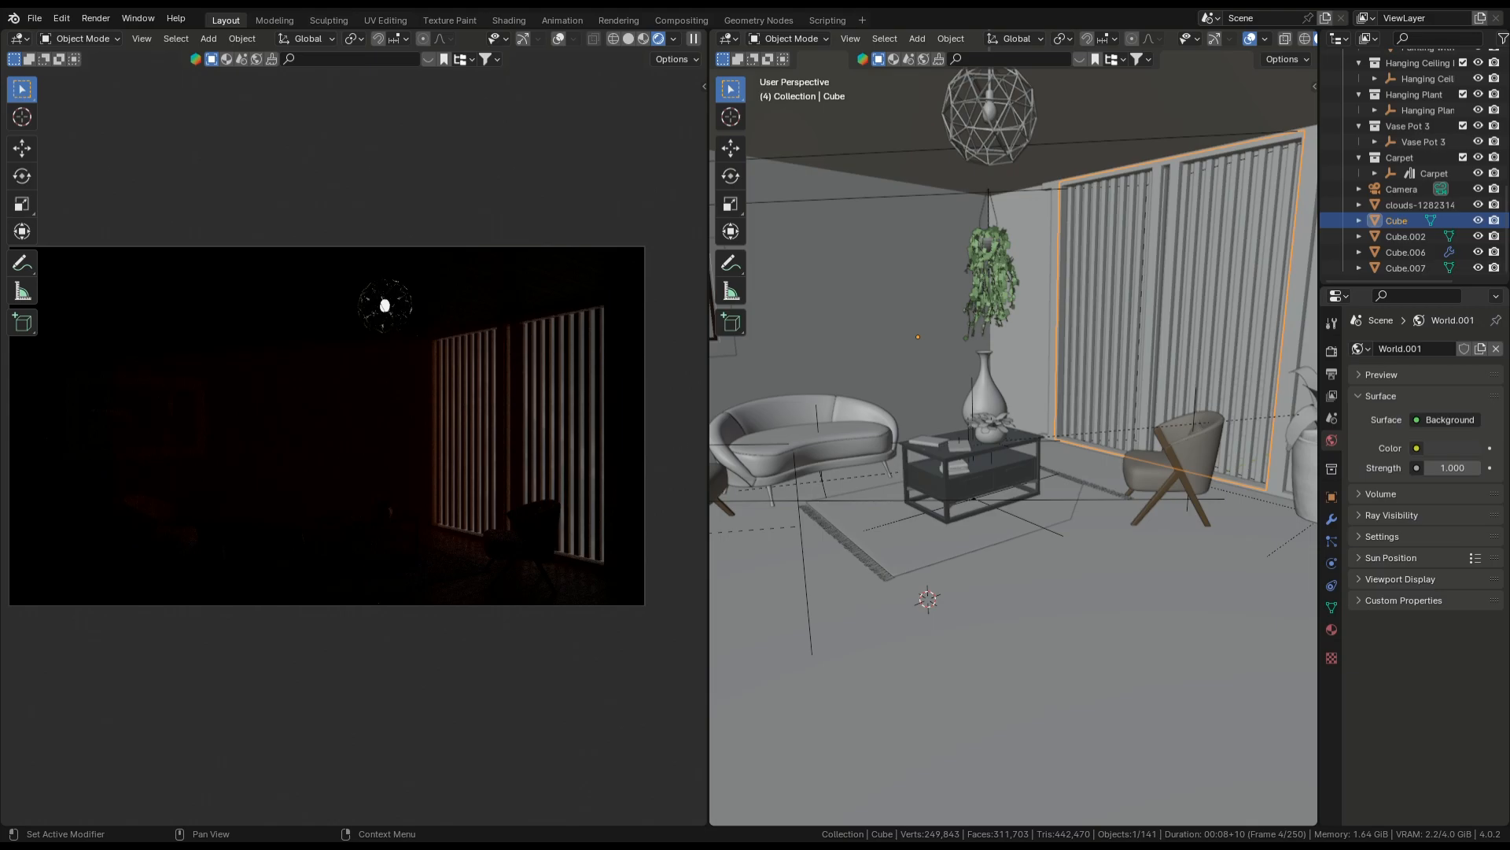
{"action": "left_click", "coordinate": [1416, 448]}
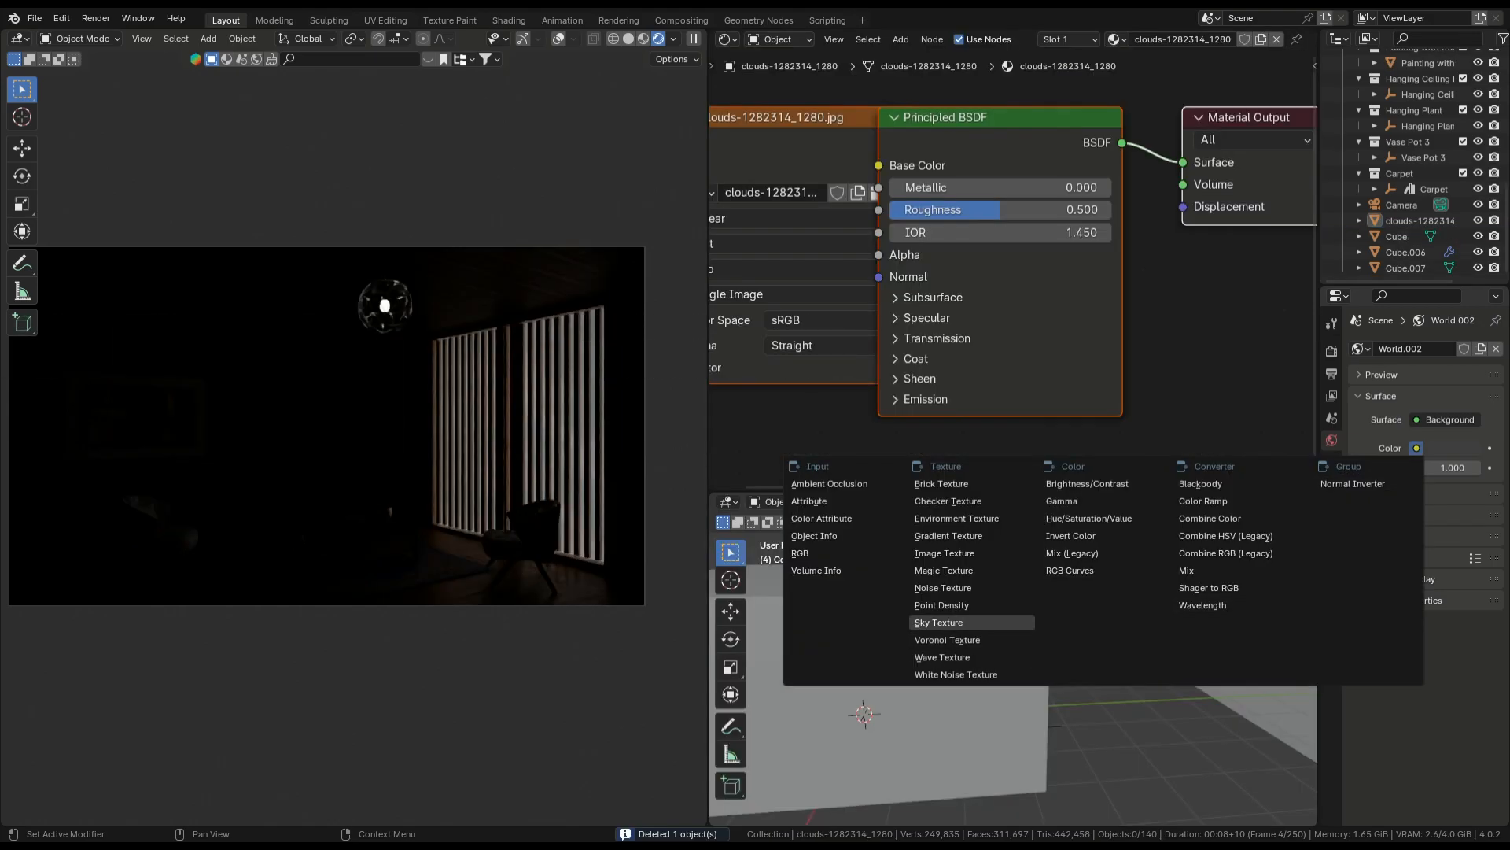
{"action": "left_click", "coordinate": [939, 622]}
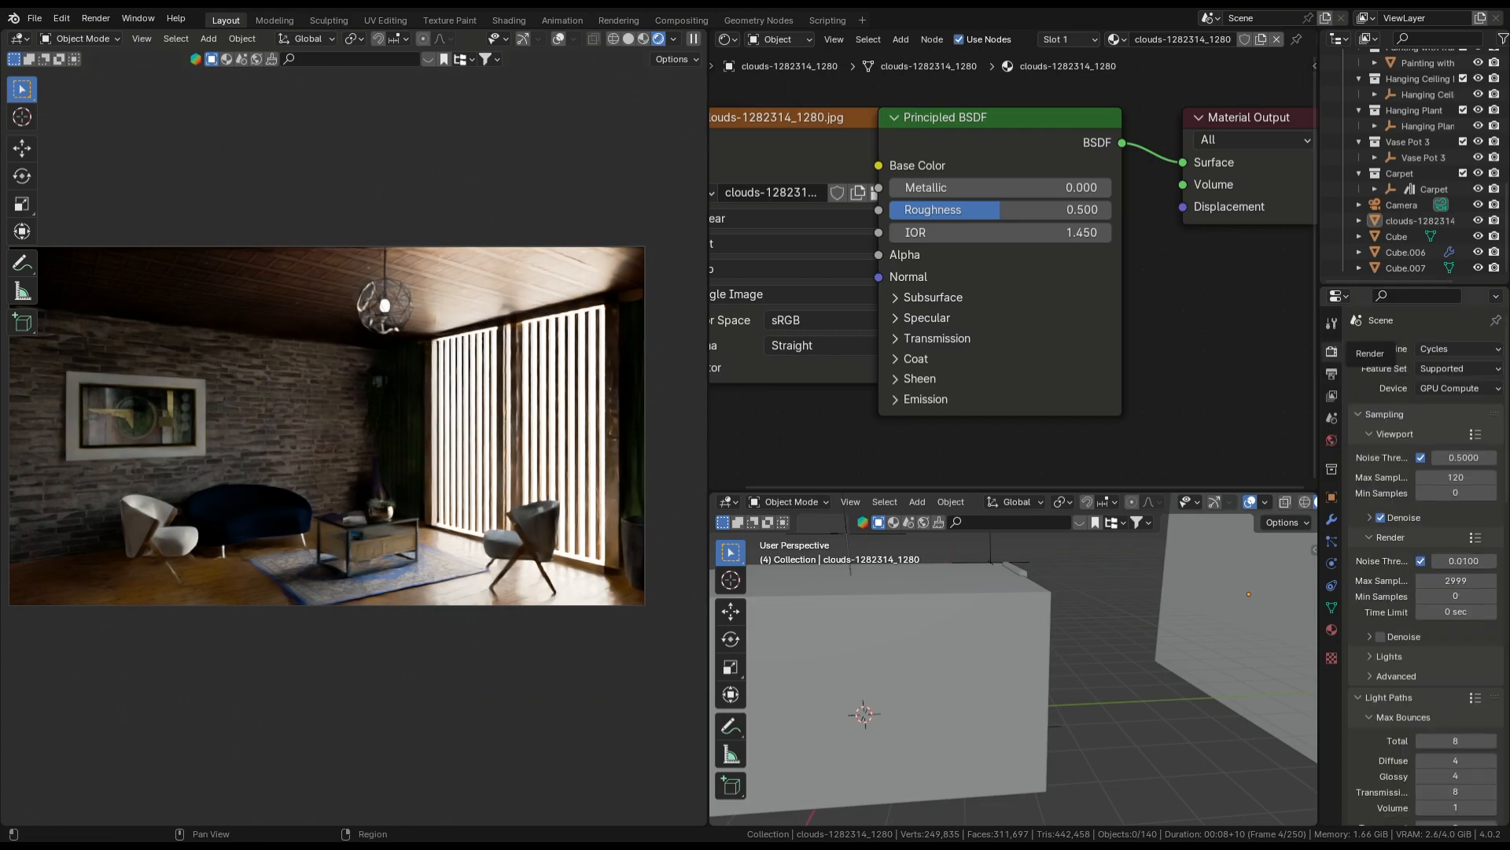
Set the render's color management exposure to 1.387 and gamma to 1.557
{"action": "left_click", "coordinate": [1332, 351]}
{"action": "scroll", "coordinate": [1426, 566], "scroll_direction": "down", "scroll_amount": 12}
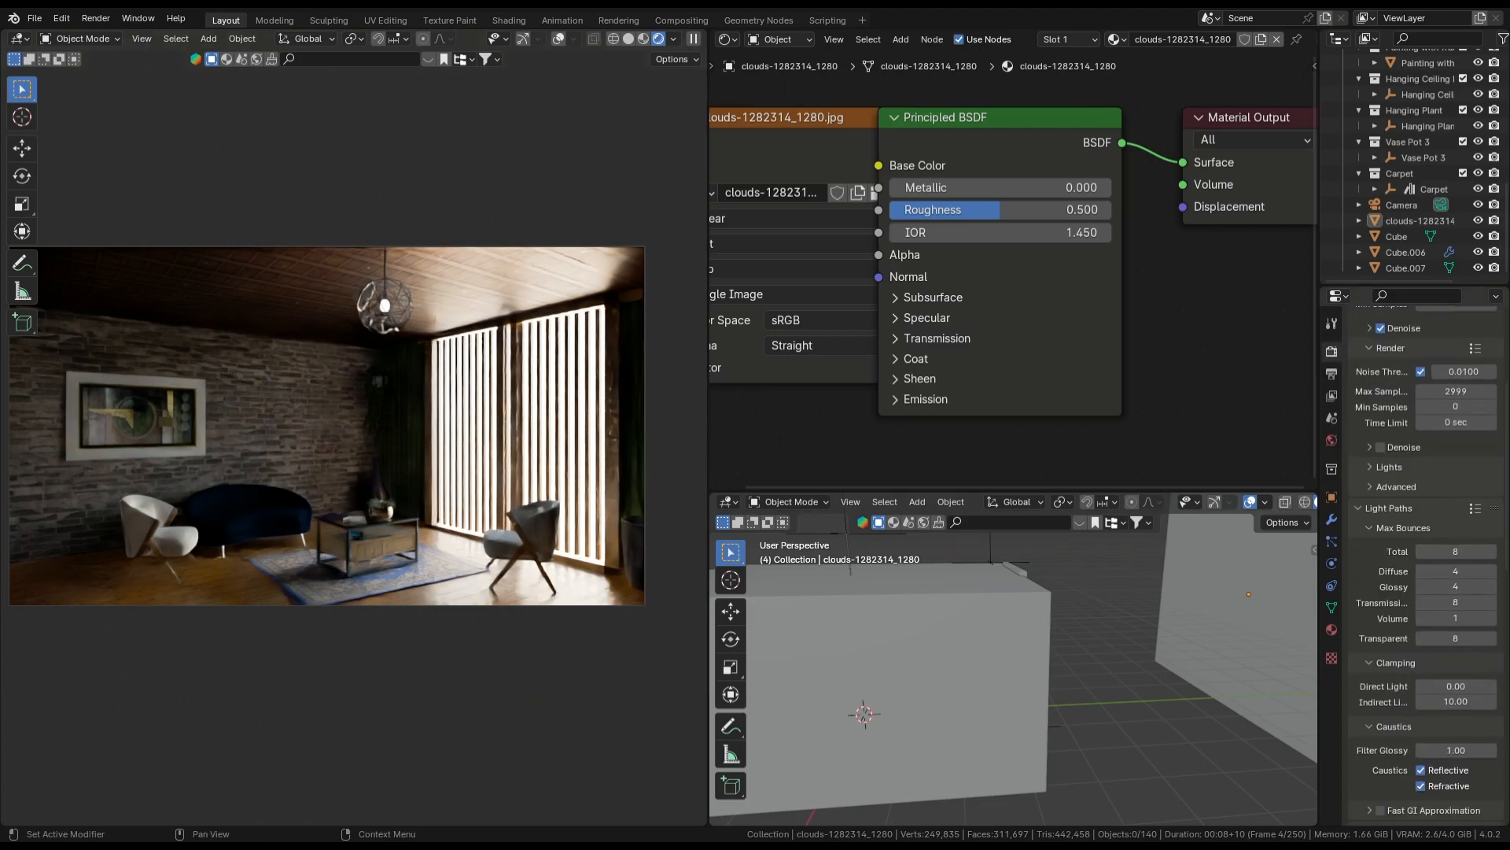
{"action": "scroll", "coordinate": [1426, 566], "scroll_direction": "down", "scroll_amount": 10}
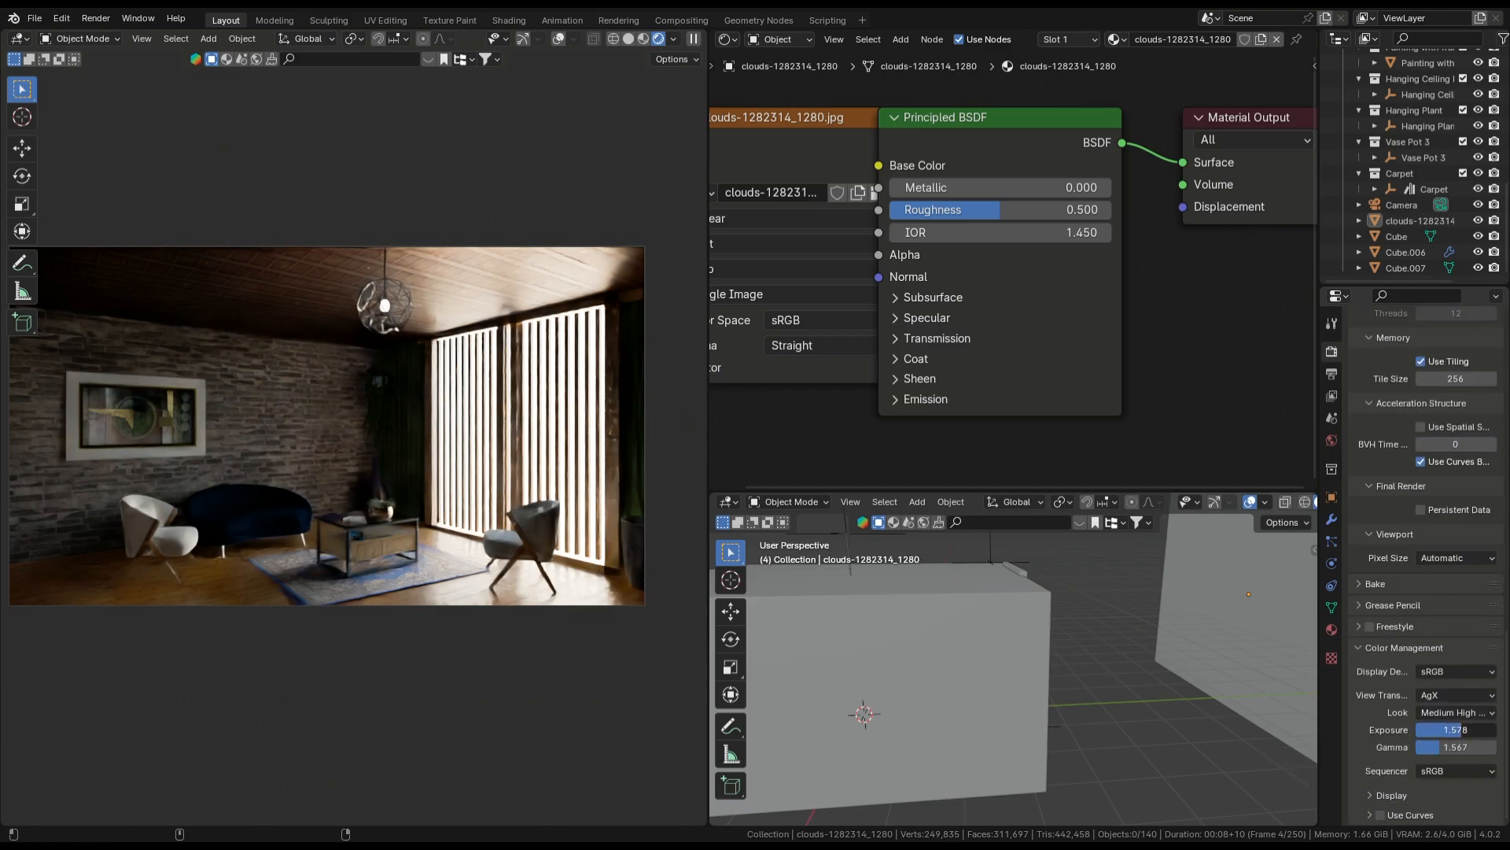
{"action": "mouse_move", "coordinate": [1456, 730]}
{"action": "left_mouse_down"}
{"action": "mouse_move", "coordinate": [1437, 730]}
{"action": "mouse_move", "coordinate": [1452, 730]}
{"action": "left_mouse_up"}
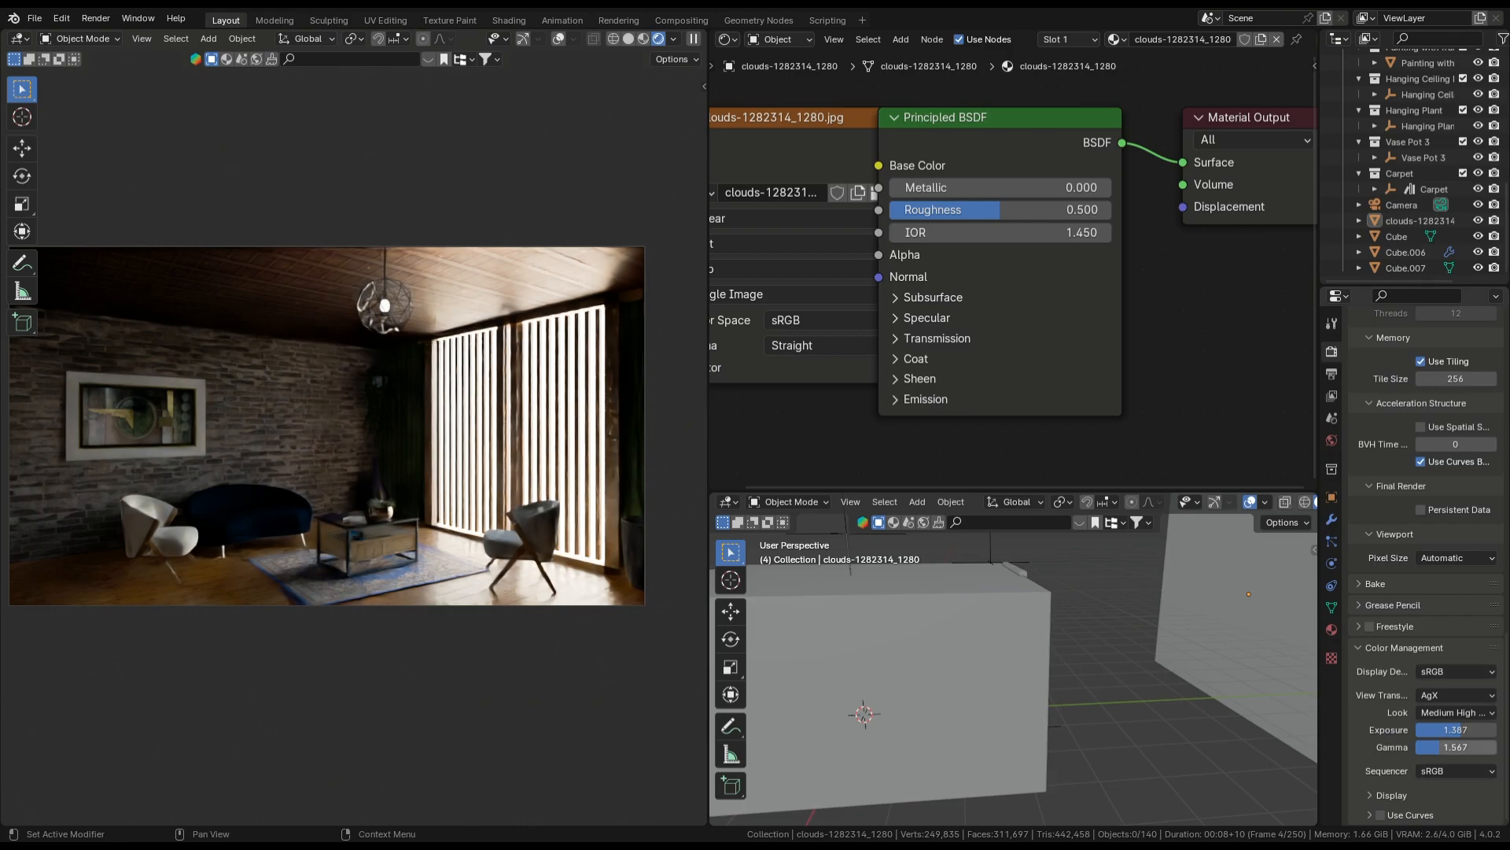
{"action": "left_click_drag", "start_coordinate": [1442, 747], "coordinate": [1442, 747]}
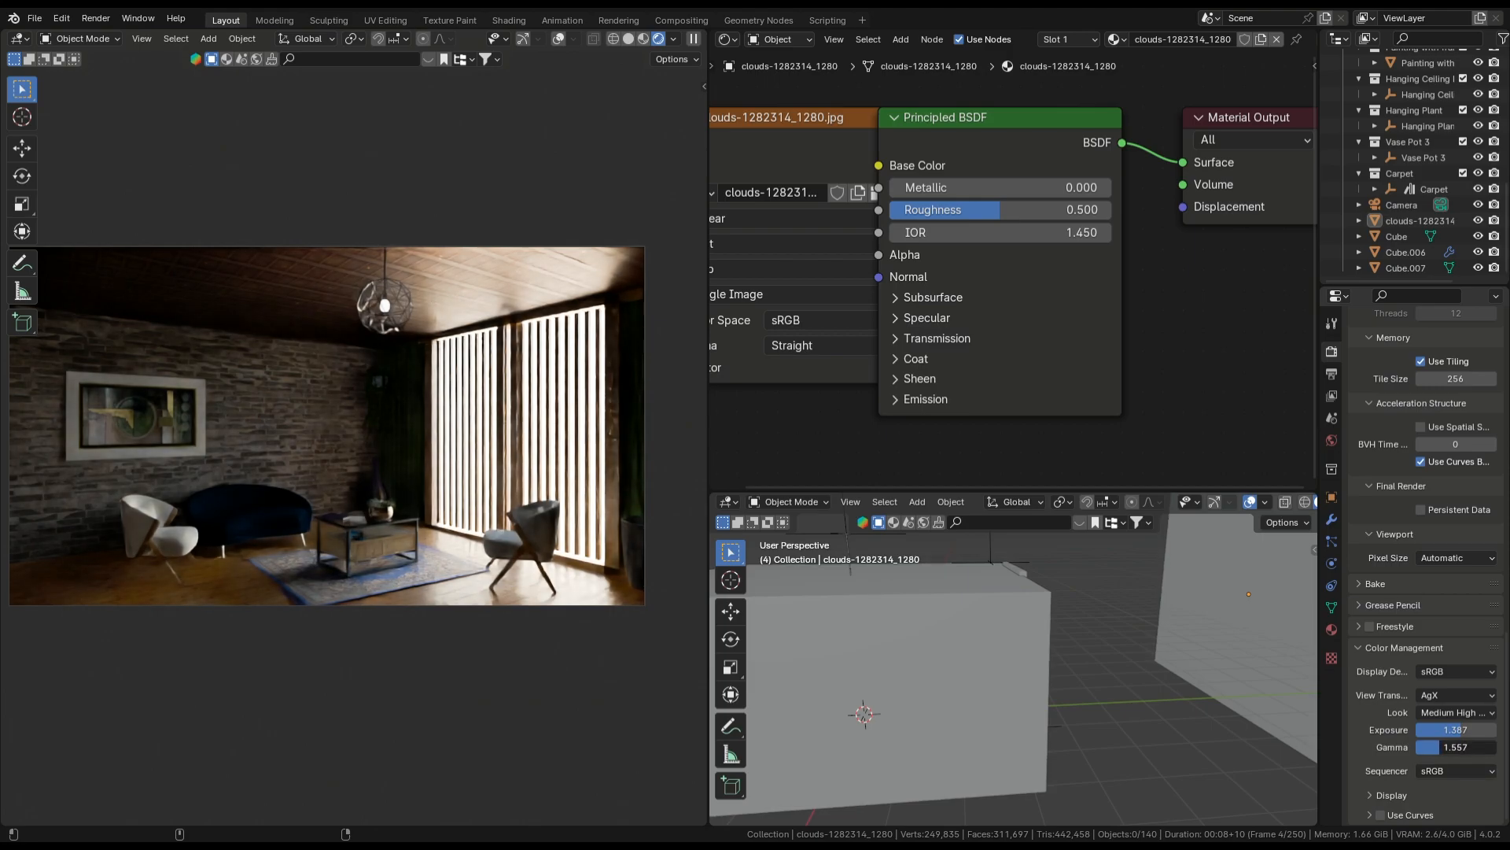
Change the color management look to High Contrast
{"action": "left_click", "coordinate": [1455, 712]}
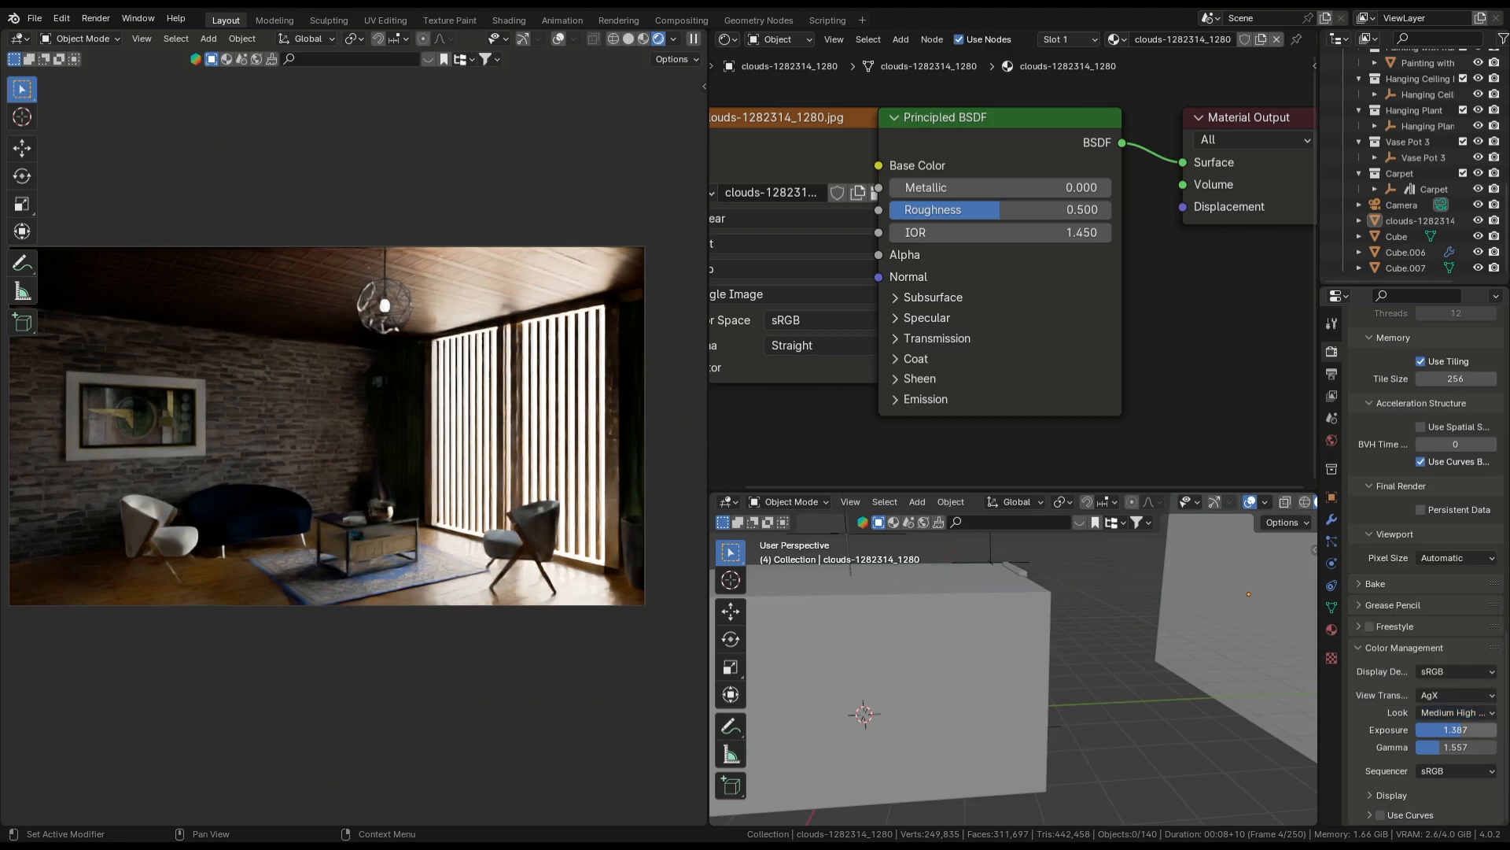
{"action": "left_click", "coordinate": [1455, 712]}
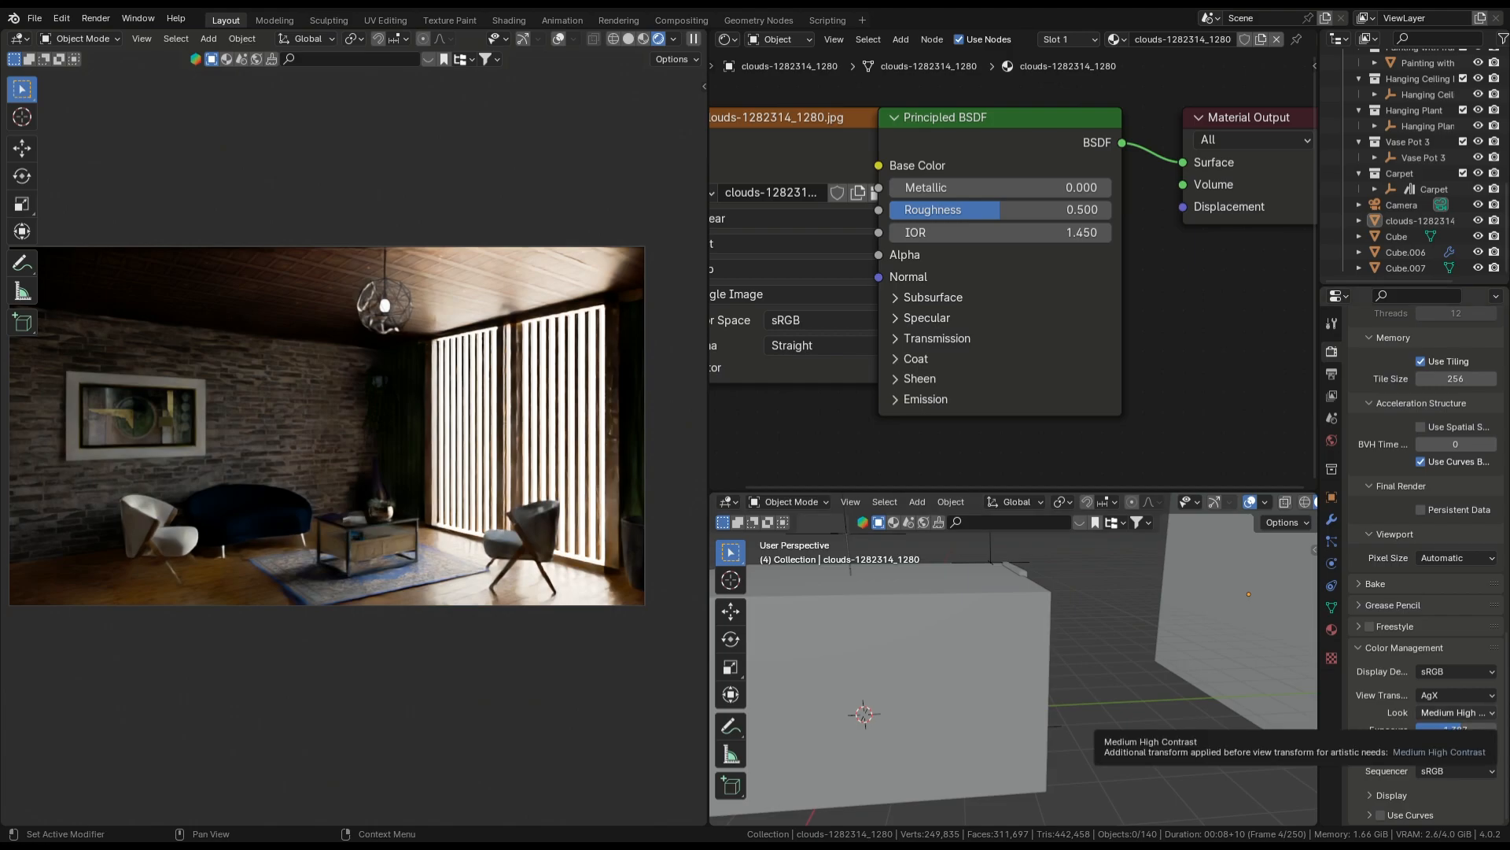
{"action": "left_click", "coordinate": [1456, 712]}
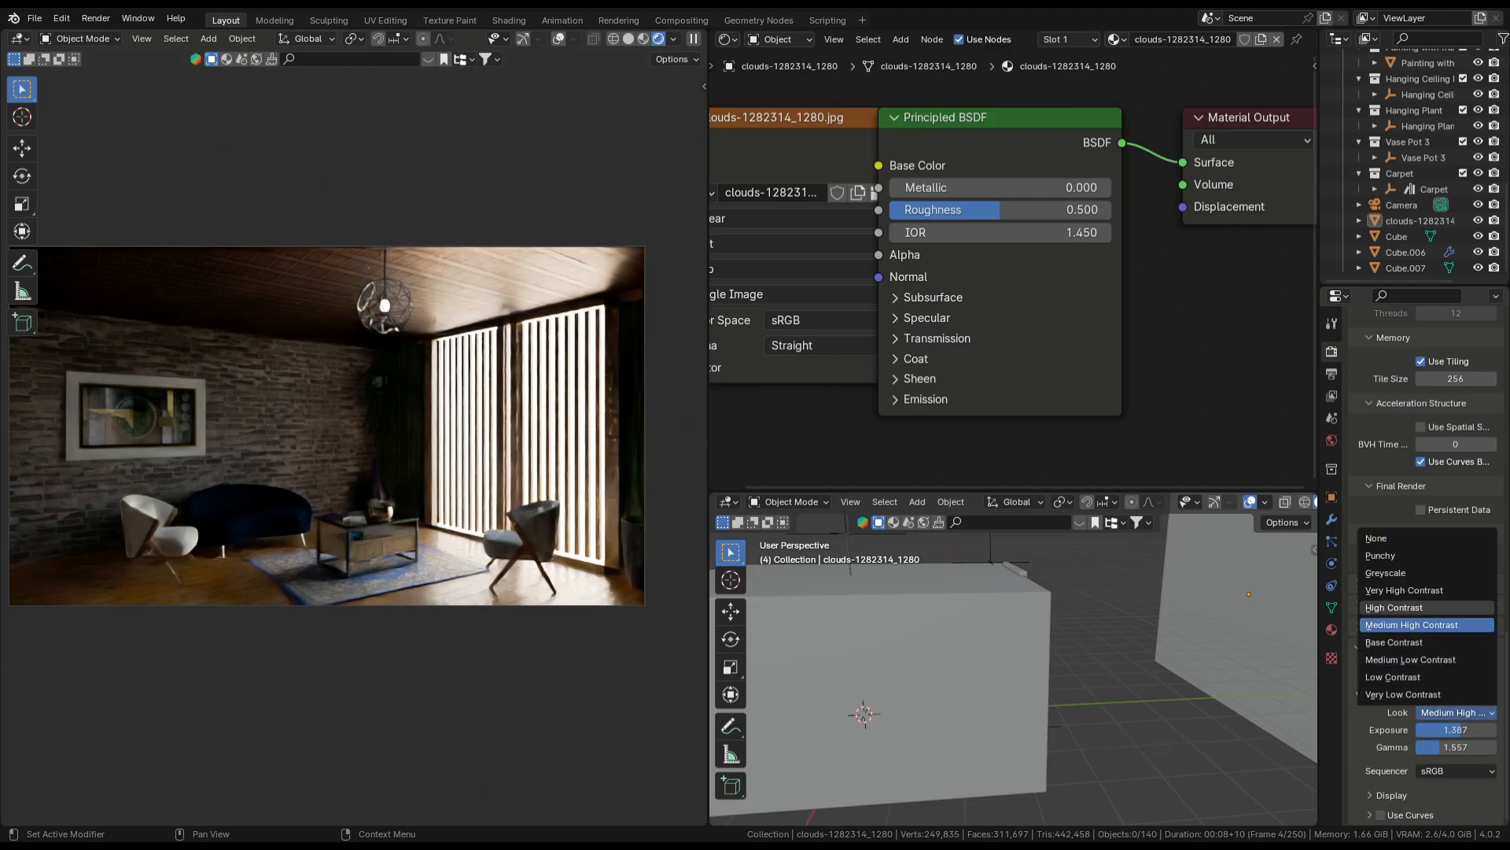
{"action": "left_click", "coordinate": [1395, 607]}
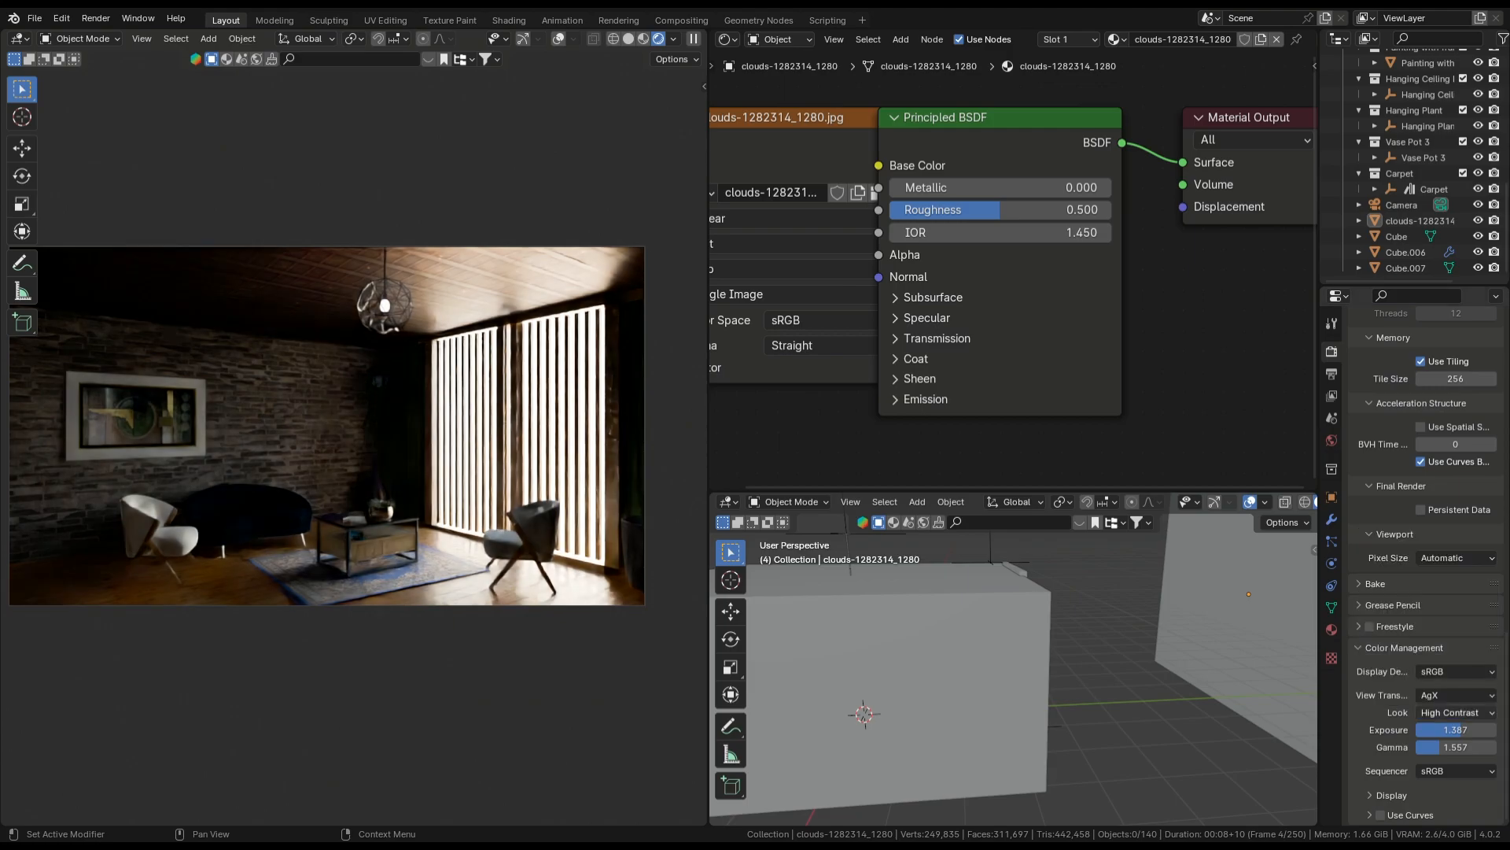
Change the color management look to Medium High Contrast
{"action": "left_click", "coordinate": [1455, 712]}
{"action": "left_click", "coordinate": [1408, 624]}
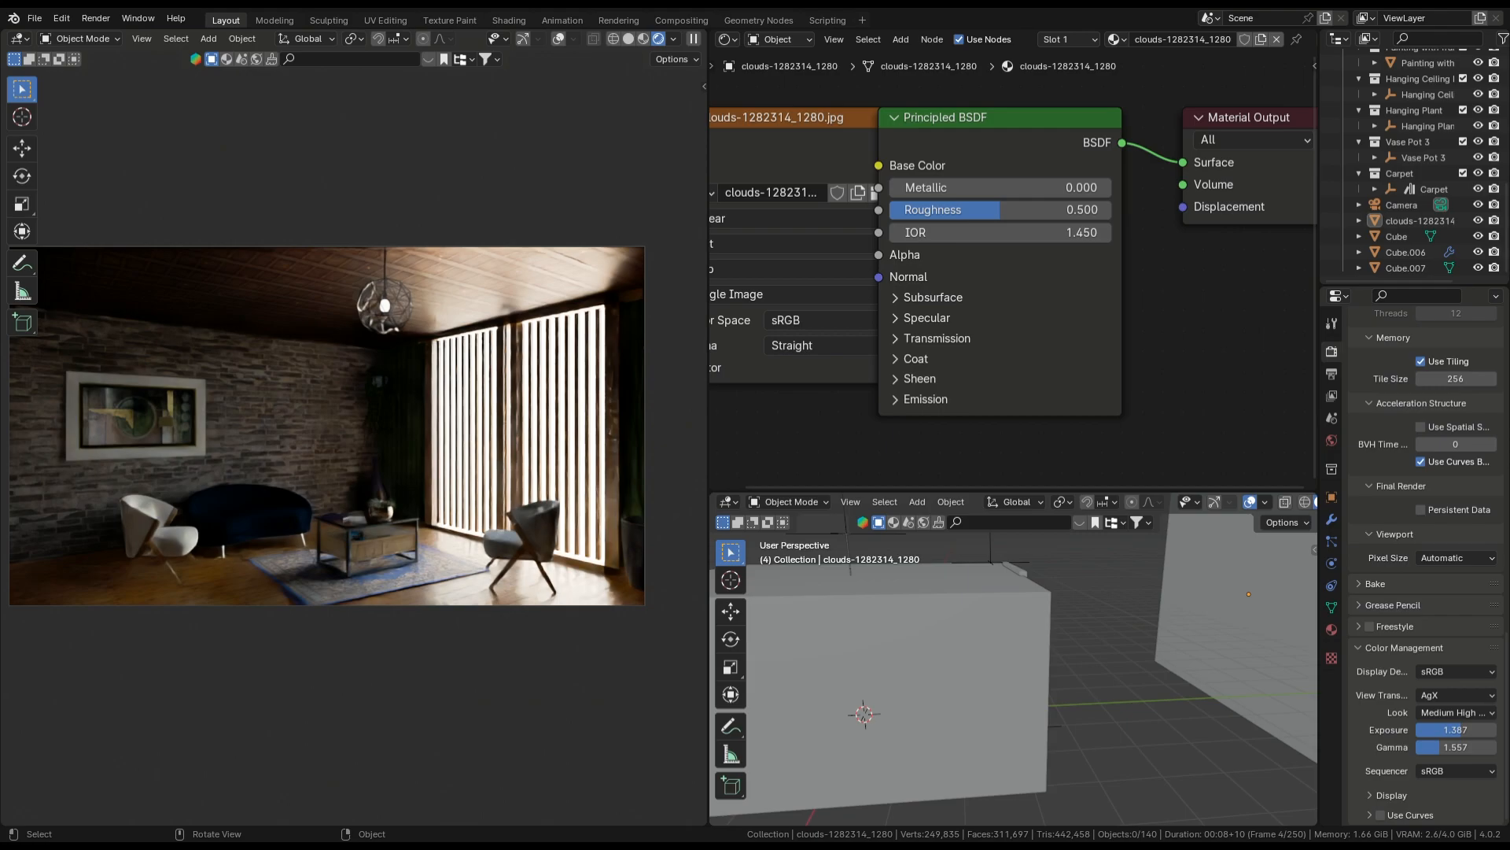
Set the Sky Texture's sun rotation to 217° so that sunlight enters through the slatted window
{"action": "middle_click_drag", "start_coordinate": [1015, 661], "coordinate": [1058, 663]}
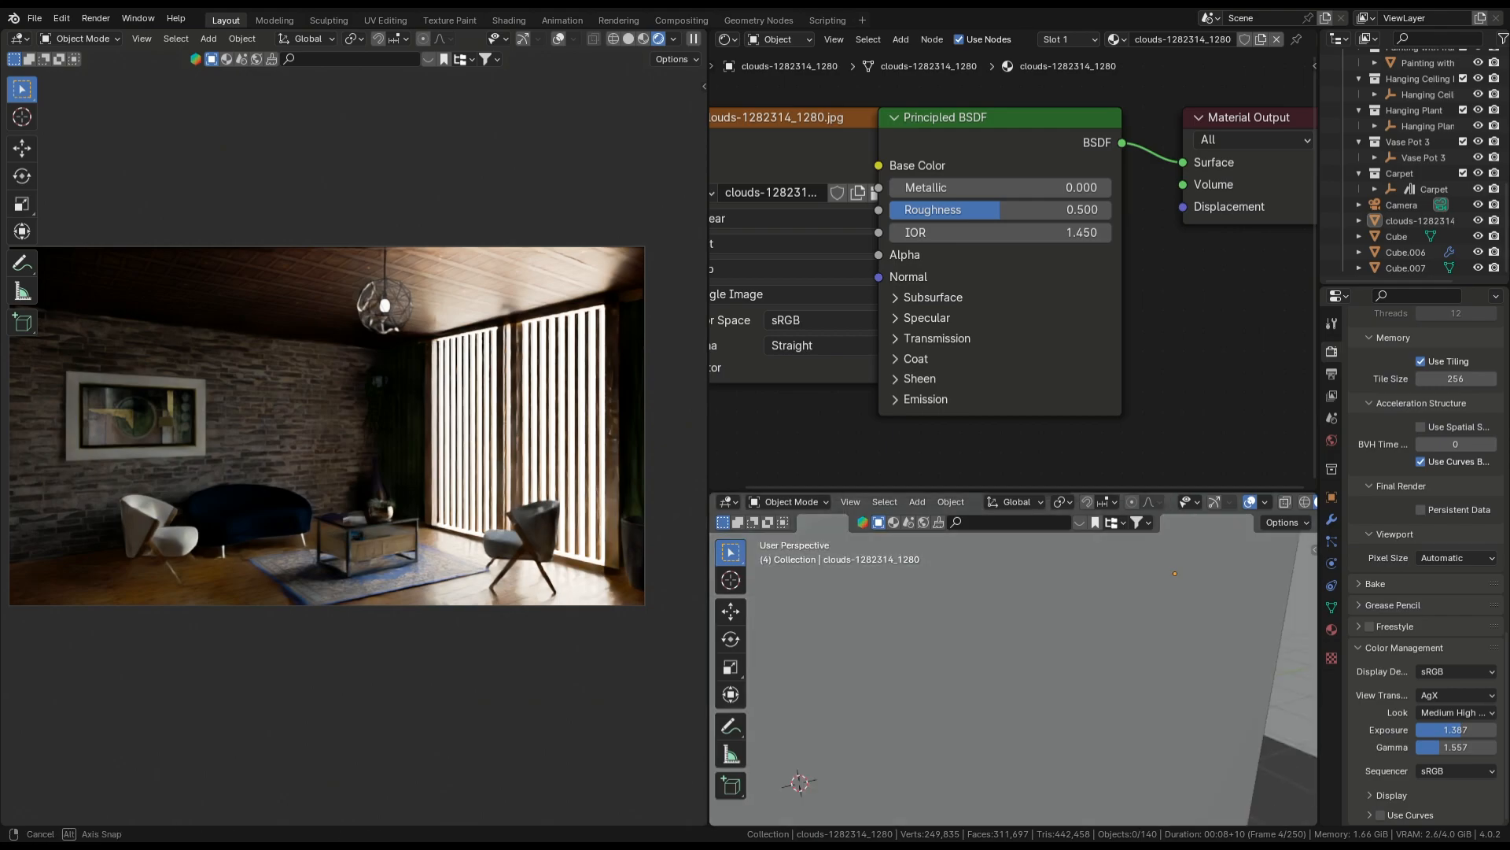
{"action": "scroll", "coordinate": [1058, 662], "scroll_direction": "up", "scroll_amount": 5}
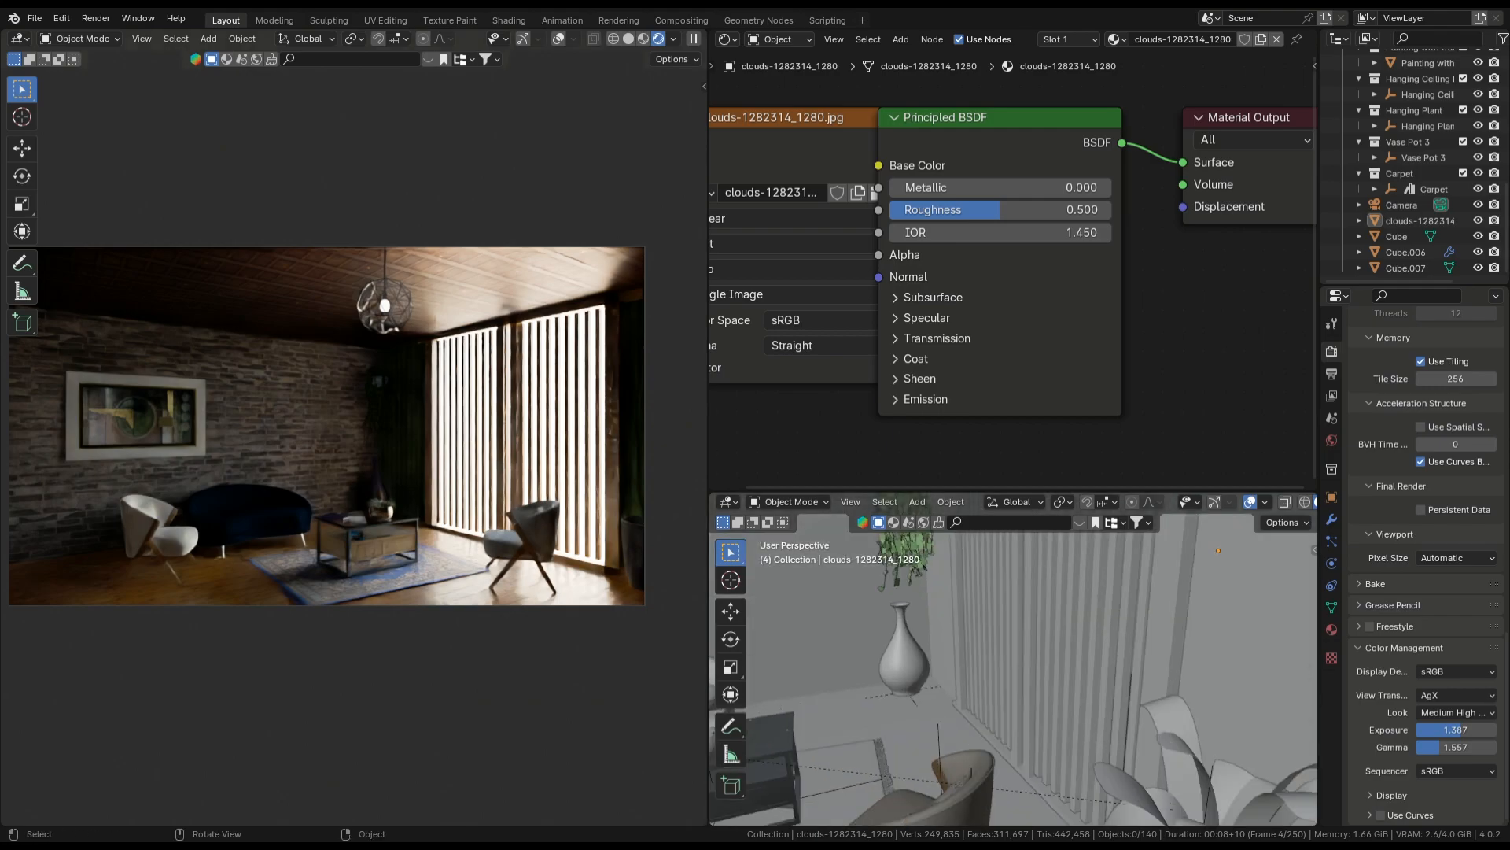
{"action": "scroll", "coordinate": [1015, 669], "scroll_direction": "down", "scroll_amount": 2}
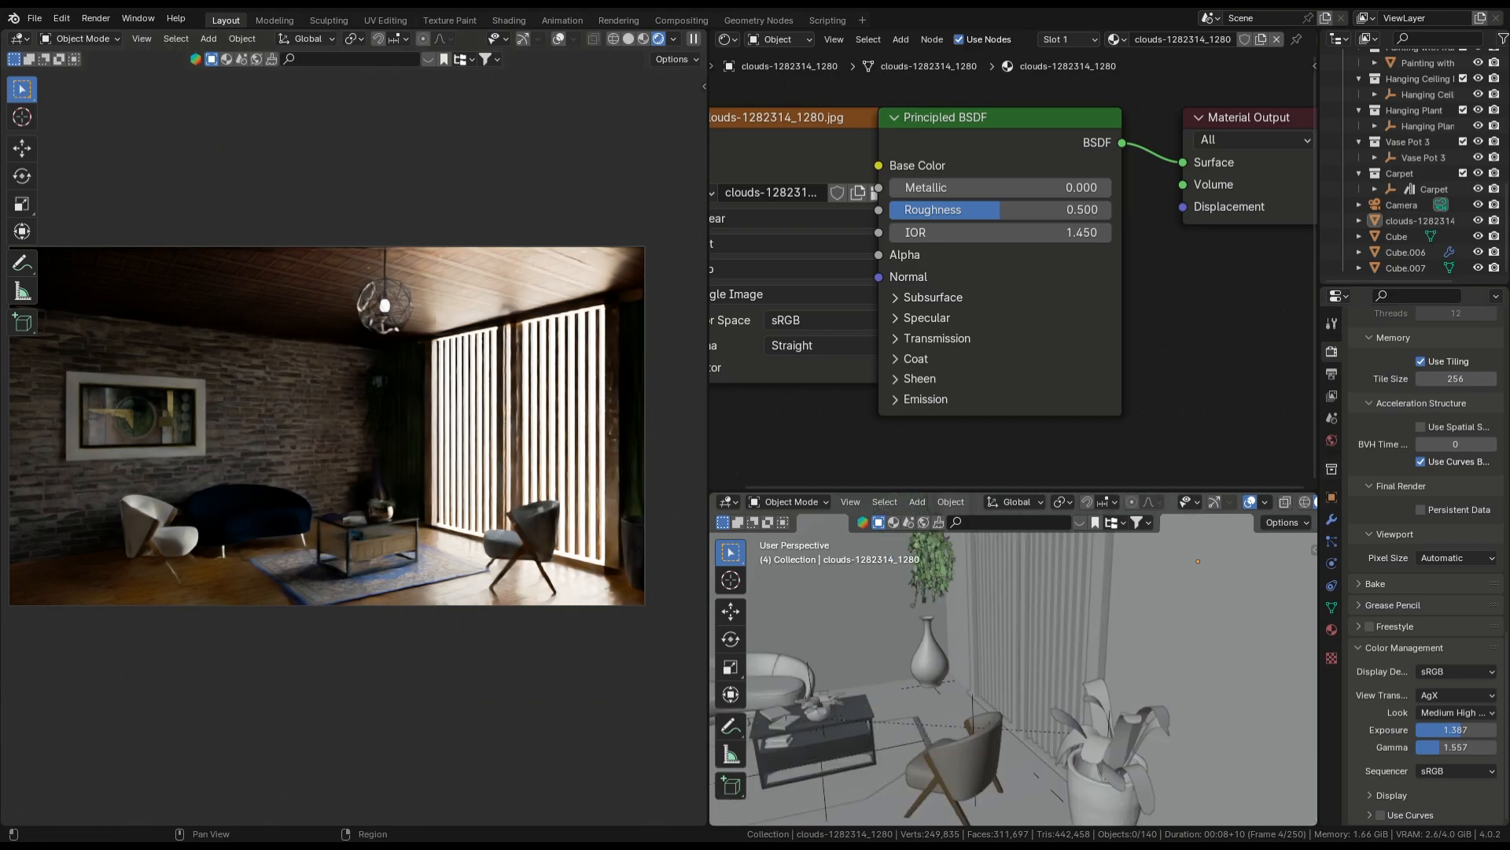
{"action": "left_click", "coordinate": [1331, 440]}
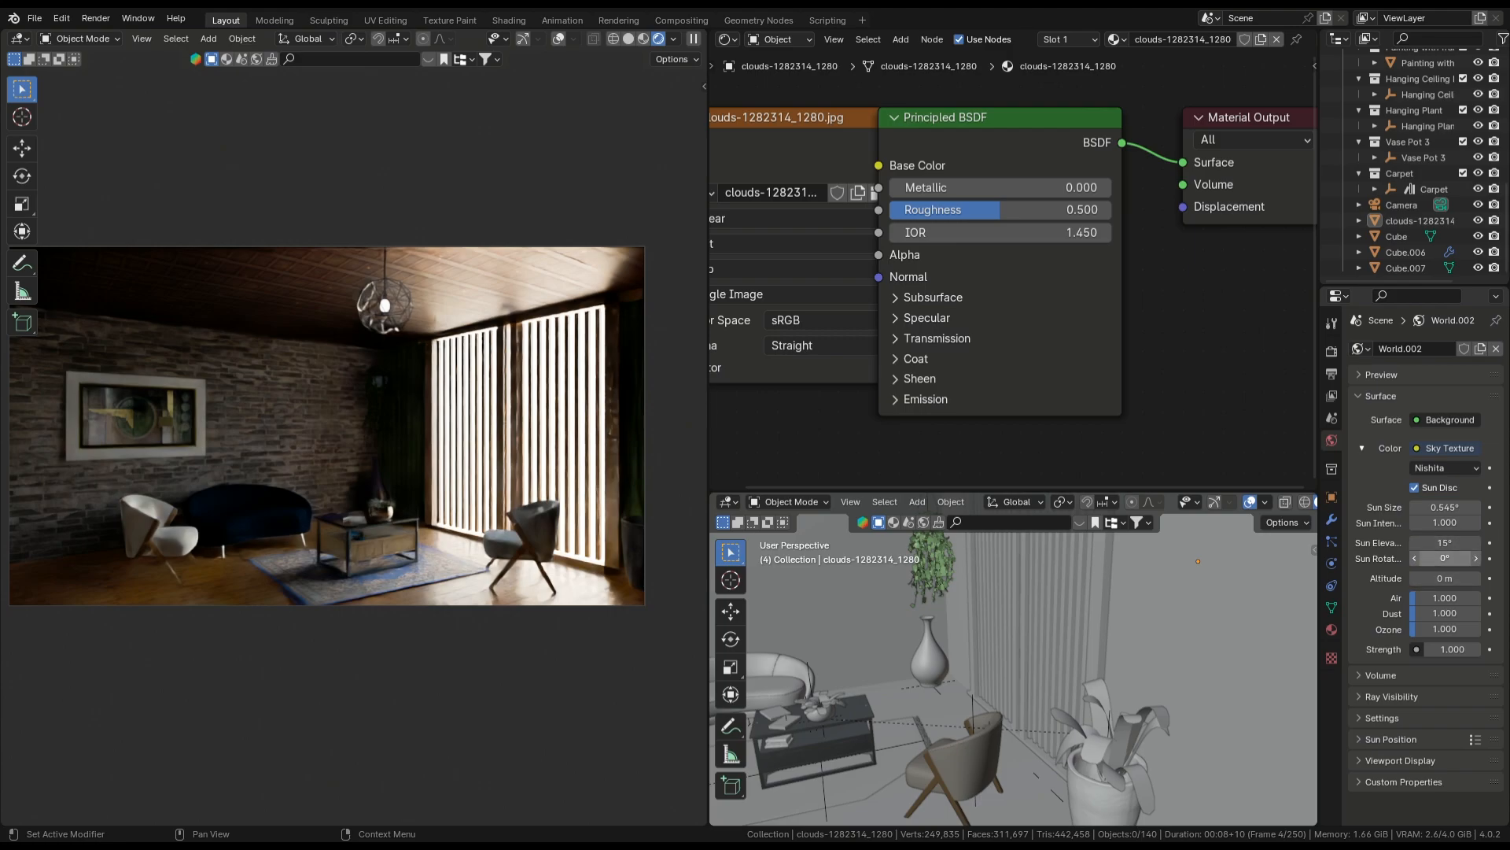
{"action": "left_click_drag", "start_coordinate": [1445, 558], "coordinate": [1509, 558]}
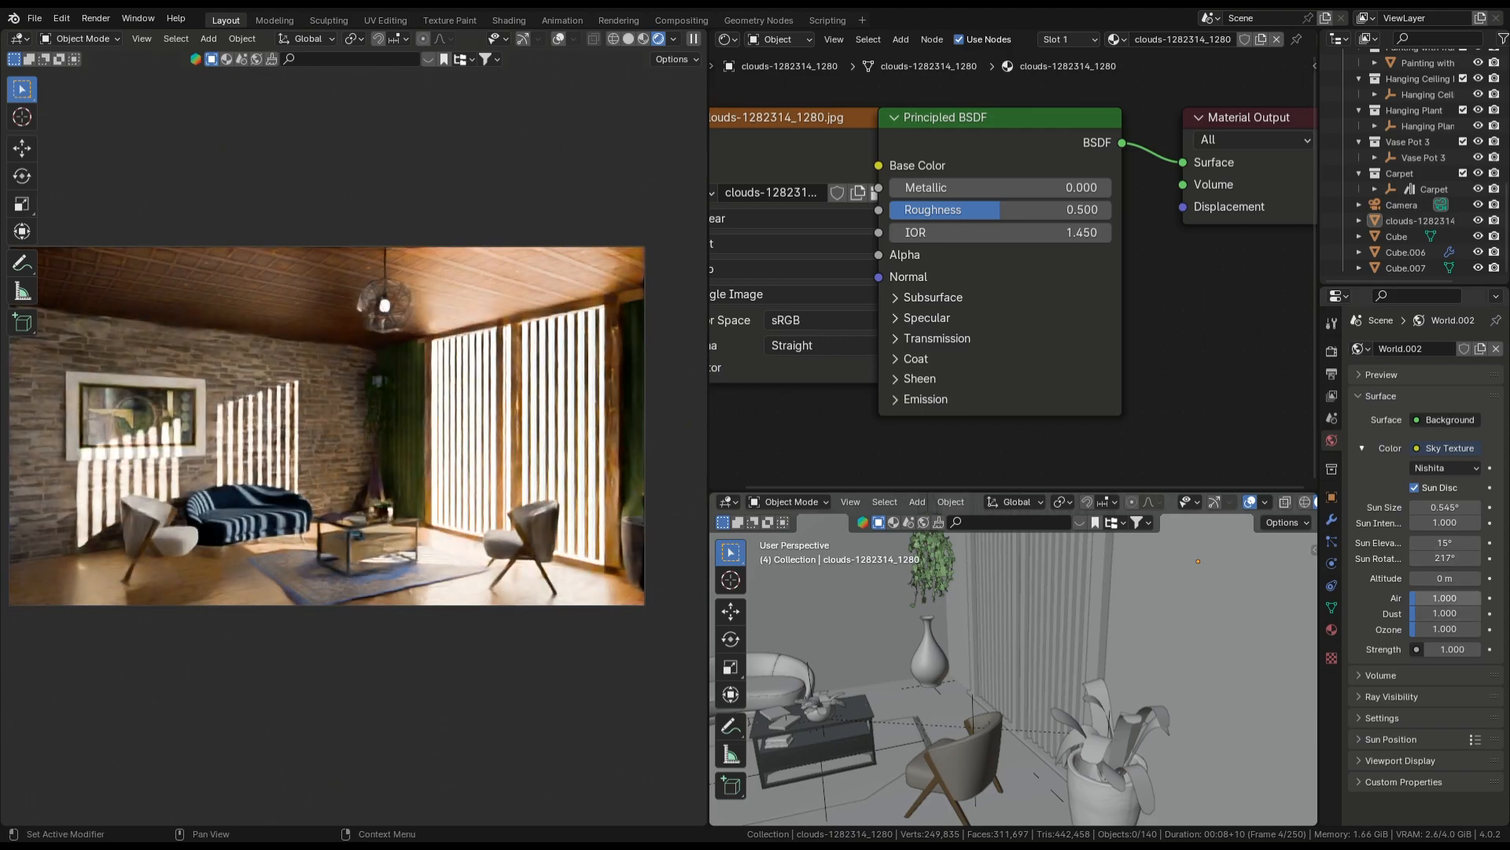
Try sun sizes of 4.745°, 3°, 2° and 1° on the world's Sky Texture
{"action": "left_click_drag", "start_coordinate": [1445, 507], "coordinate": [1478, 507]}
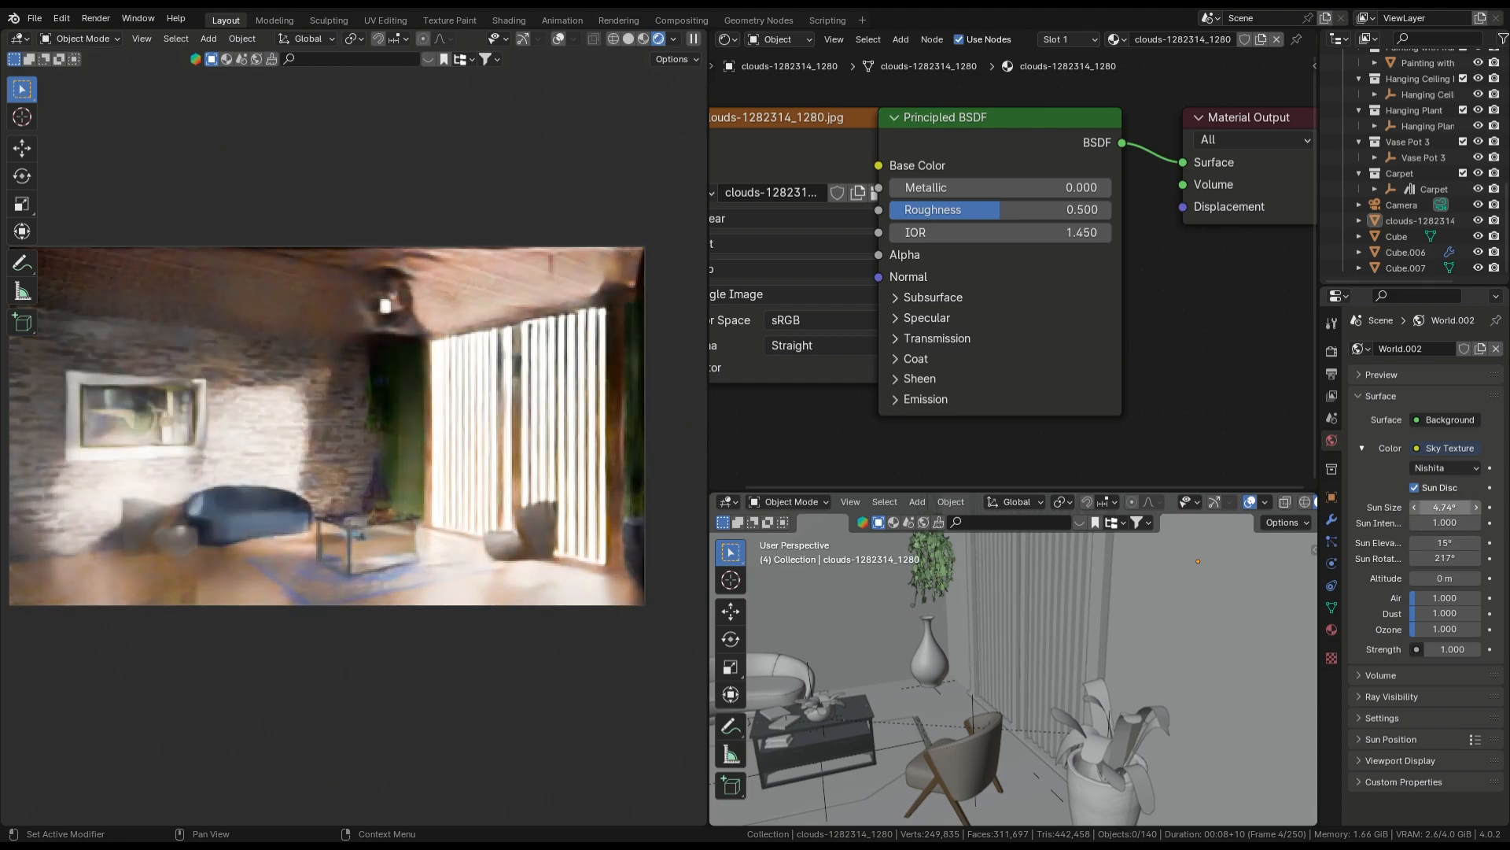
{"action": "double_click", "coordinate": [1445, 508]}
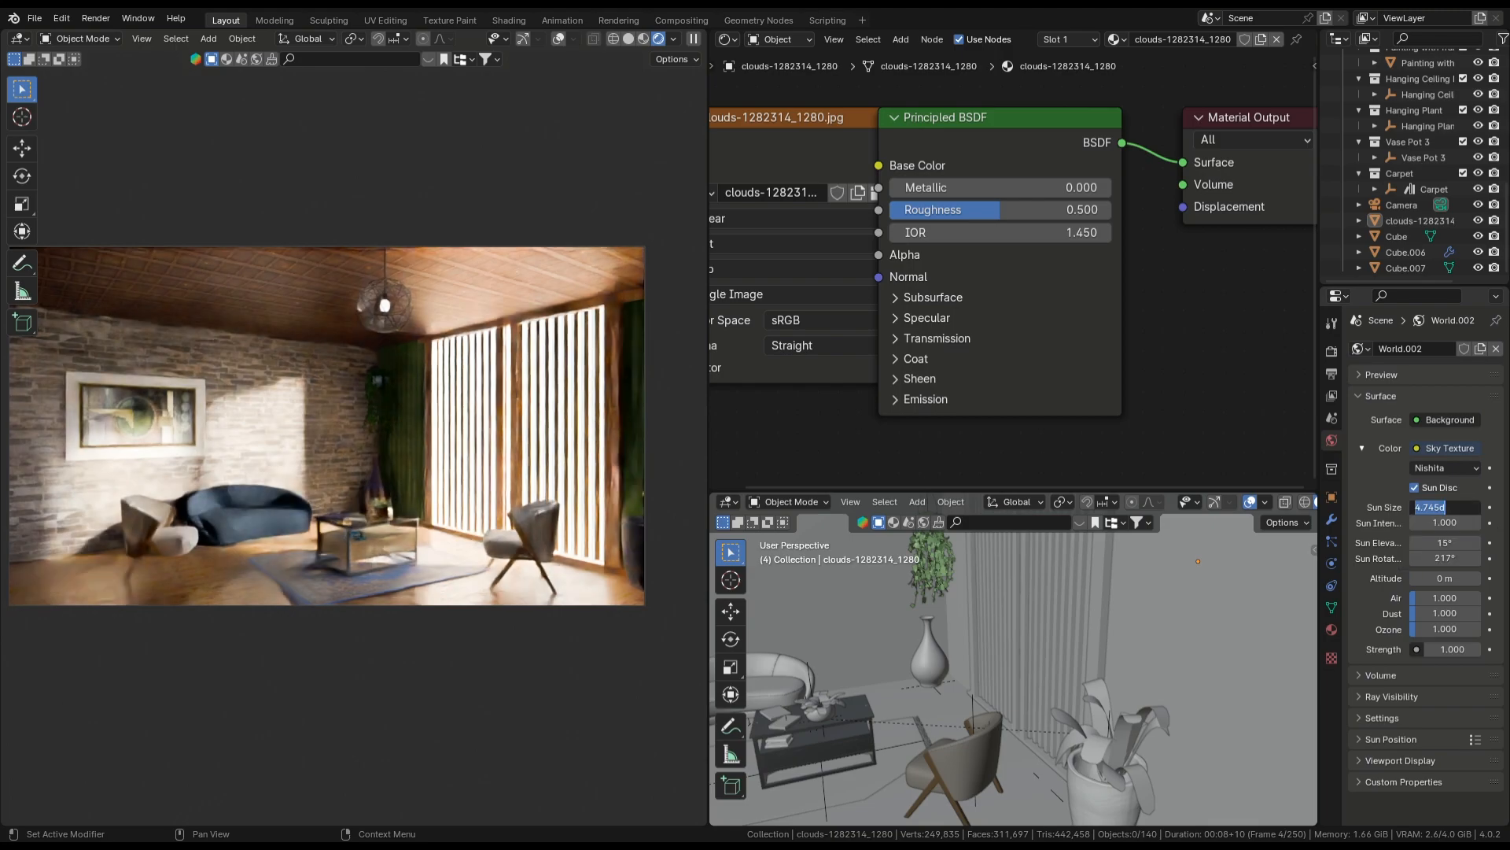
{"action": "type", "text": "3"}
{"action": "key", "text": "Return"}
{"action": "double_click", "coordinate": [1446, 508]}
{"action": "type", "text": "2"}
{"action": "key", "text": "Return"}
{"action": "double_click", "coordinate": [1445, 507]}
{"action": "type", "text": "1"}
{"action": "key", "text": "Return"}
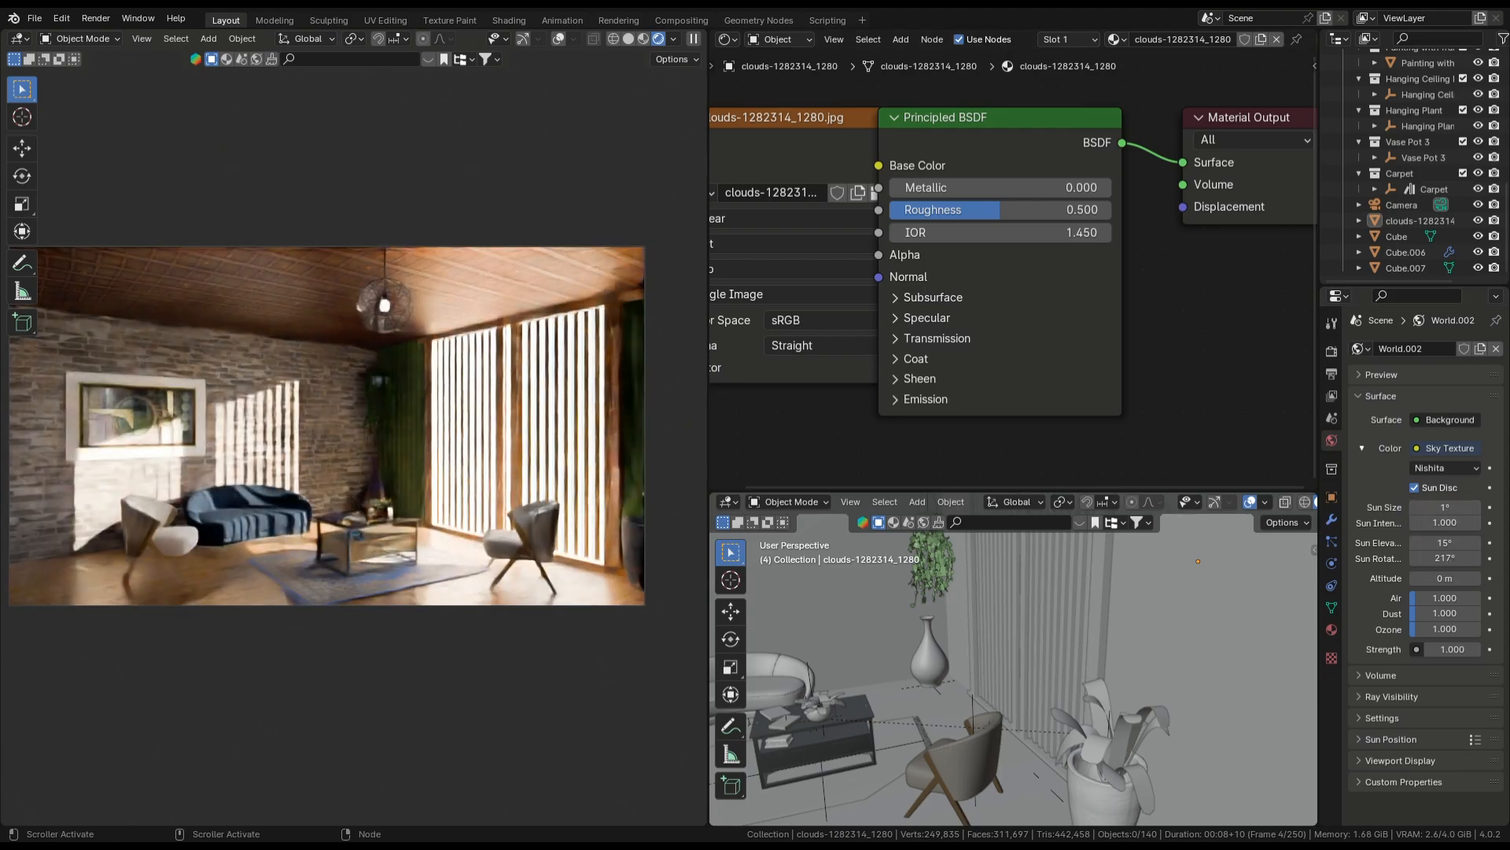
Set the Sky Texture's sun size to 0.6°
{"action": "double_click", "coordinate": [1445, 508]}
{"action": "type", "text": ".6"}
{"action": "key", "text": "Return"}
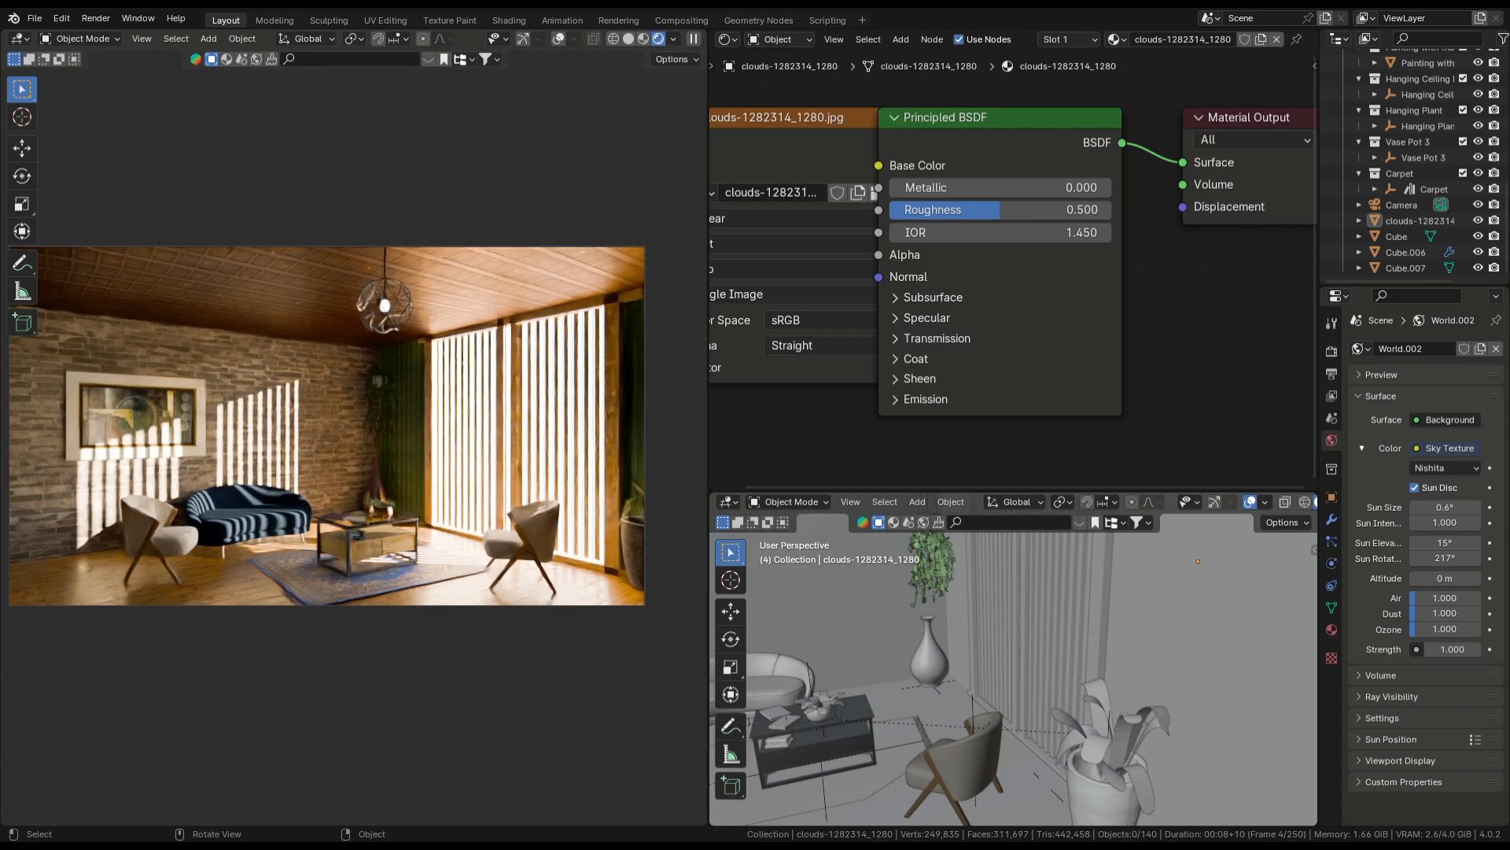
Add a cube mesh to the scene at the 3D cursor inside the room
{"action": "scroll", "coordinate": [1013, 668], "scroll_direction": "down", "scroll_amount": 3}
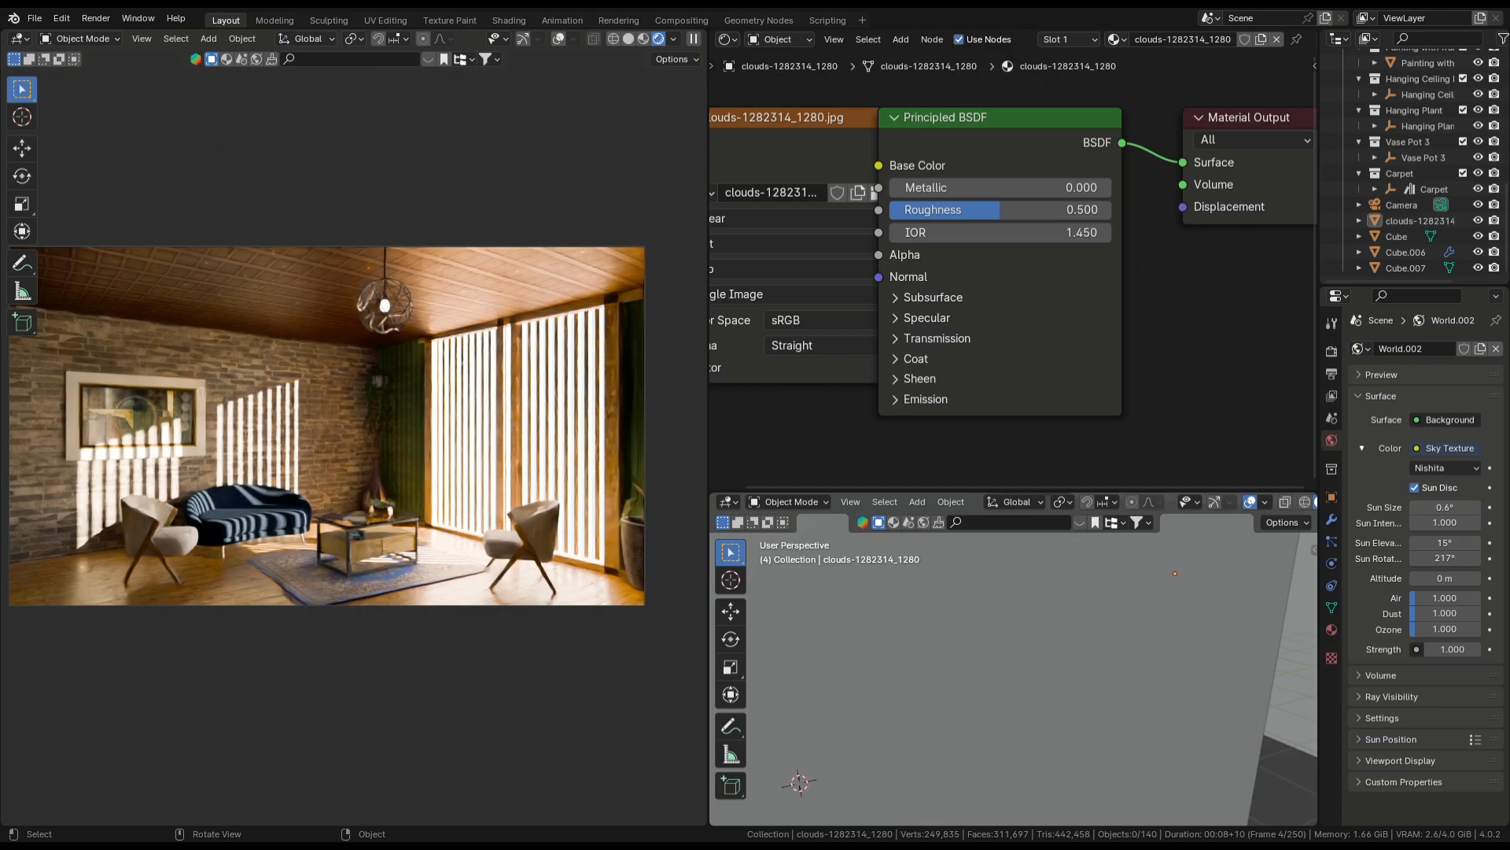
{"action": "scroll", "coordinate": [1013, 669], "scroll_direction": "up", "scroll_amount": 3}
{"action": "scroll", "coordinate": [1013, 669], "scroll_direction": "down", "scroll_amount": 6}
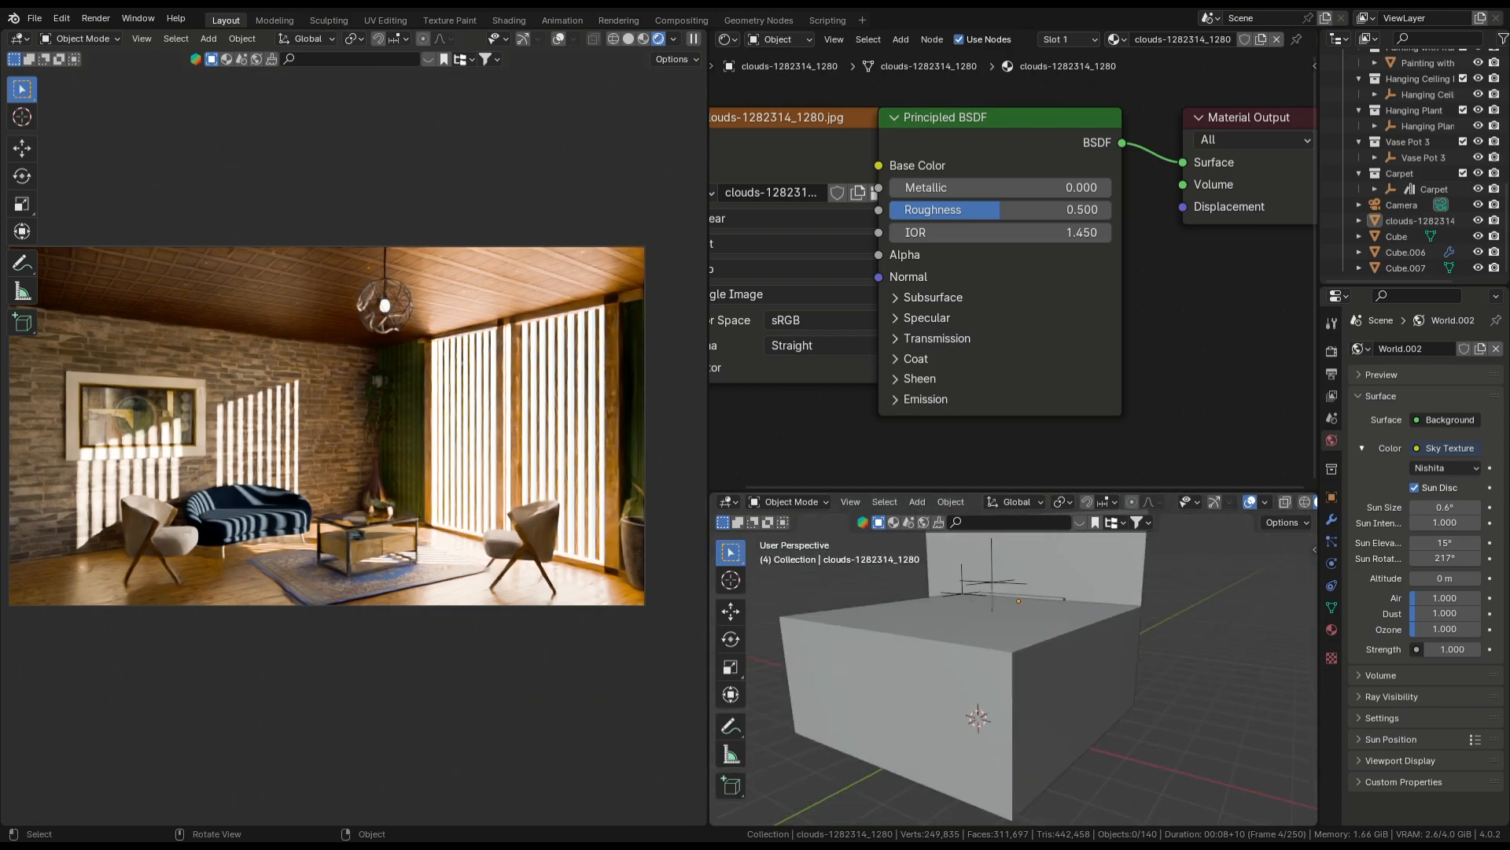
{"action": "scroll", "coordinate": [1014, 669], "scroll_direction": "down", "scroll_amount": 3}
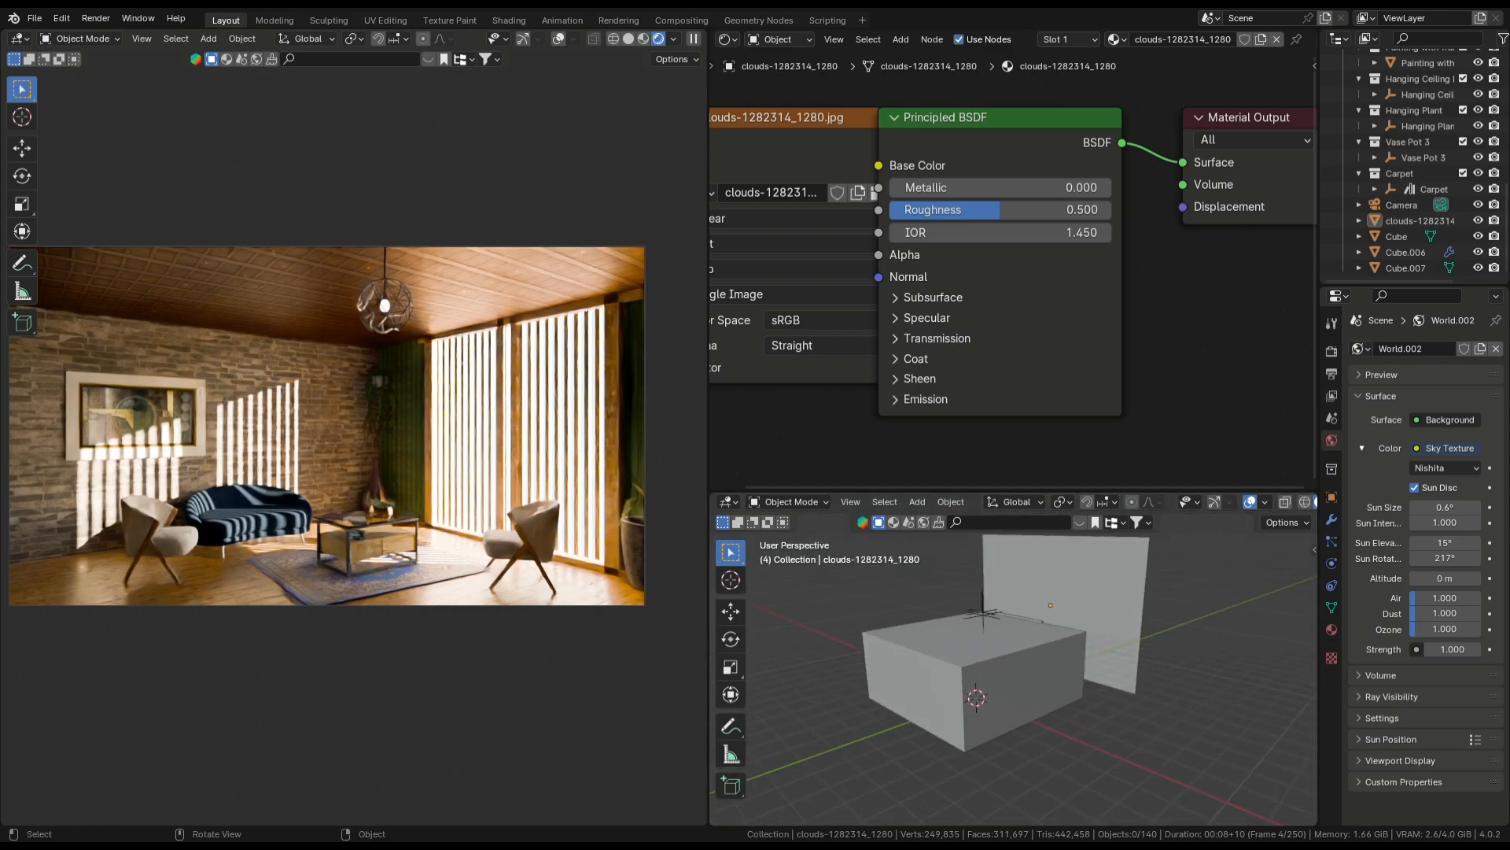
{"action": "key", "text": "shift+a"}
{"action": "mouse_move", "coordinate": [1055, 531]}
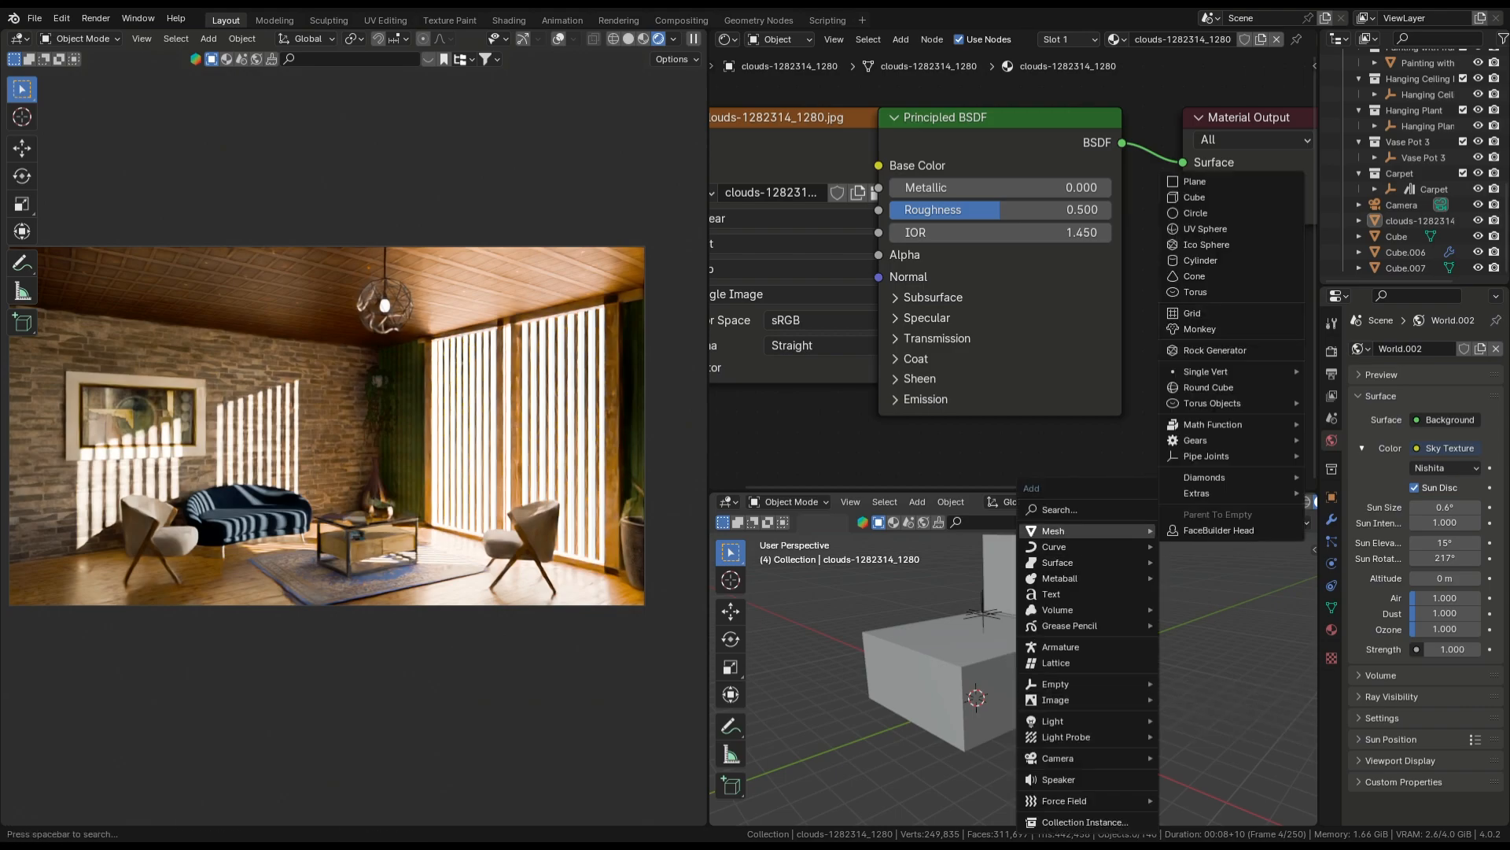
{"action": "left_click", "coordinate": [1194, 197]}
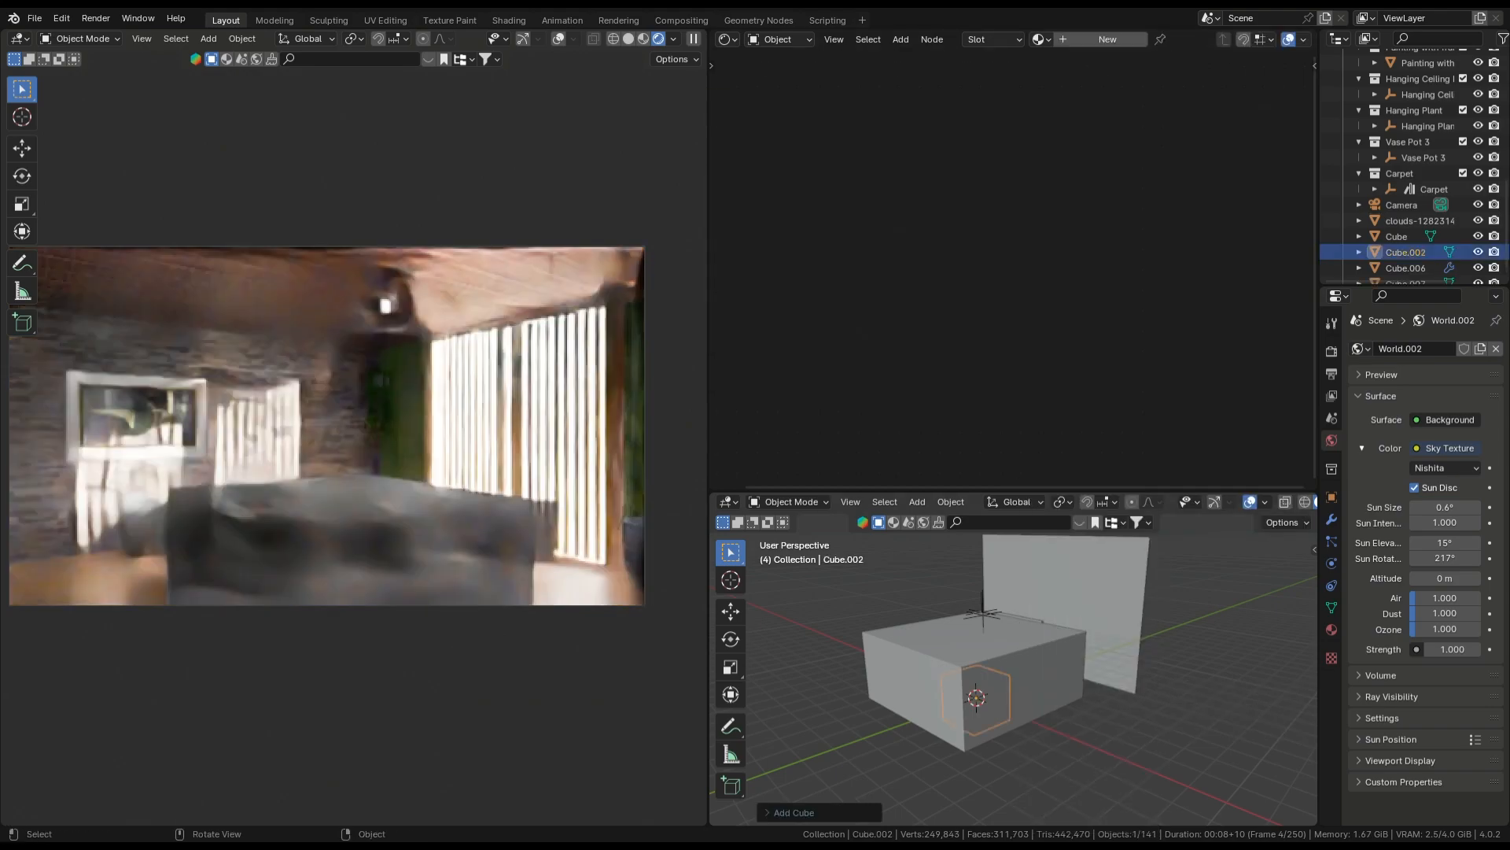
Move the new cube along the X axis to about -4.95 m, outside the room
{"action": "middle_click_drag", "start_coordinate": [1054, 676], "coordinate": [1016, 616], "text": "shift"}
{"action": "scroll", "coordinate": [1016, 615], "scroll_direction": "up", "scroll_amount": 1}
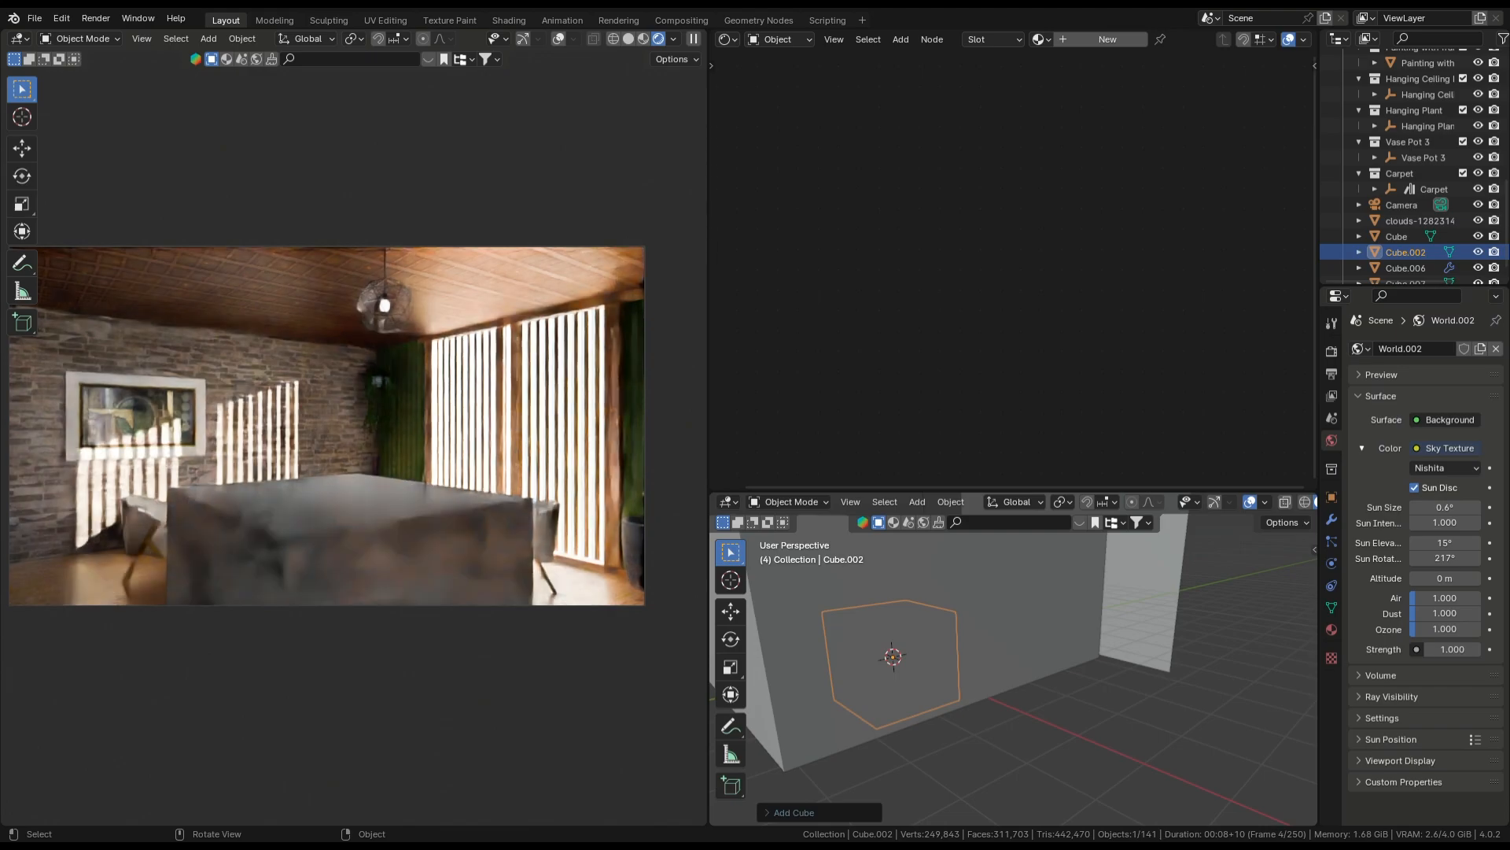
{"action": "key", "text": "g"}
{"action": "key", "text": "x"}
{"action": "left_click", "coordinate": [1172, 736]}
{"action": "middle_click_drag", "start_coordinate": [1173, 736], "coordinate": [1121, 722]}
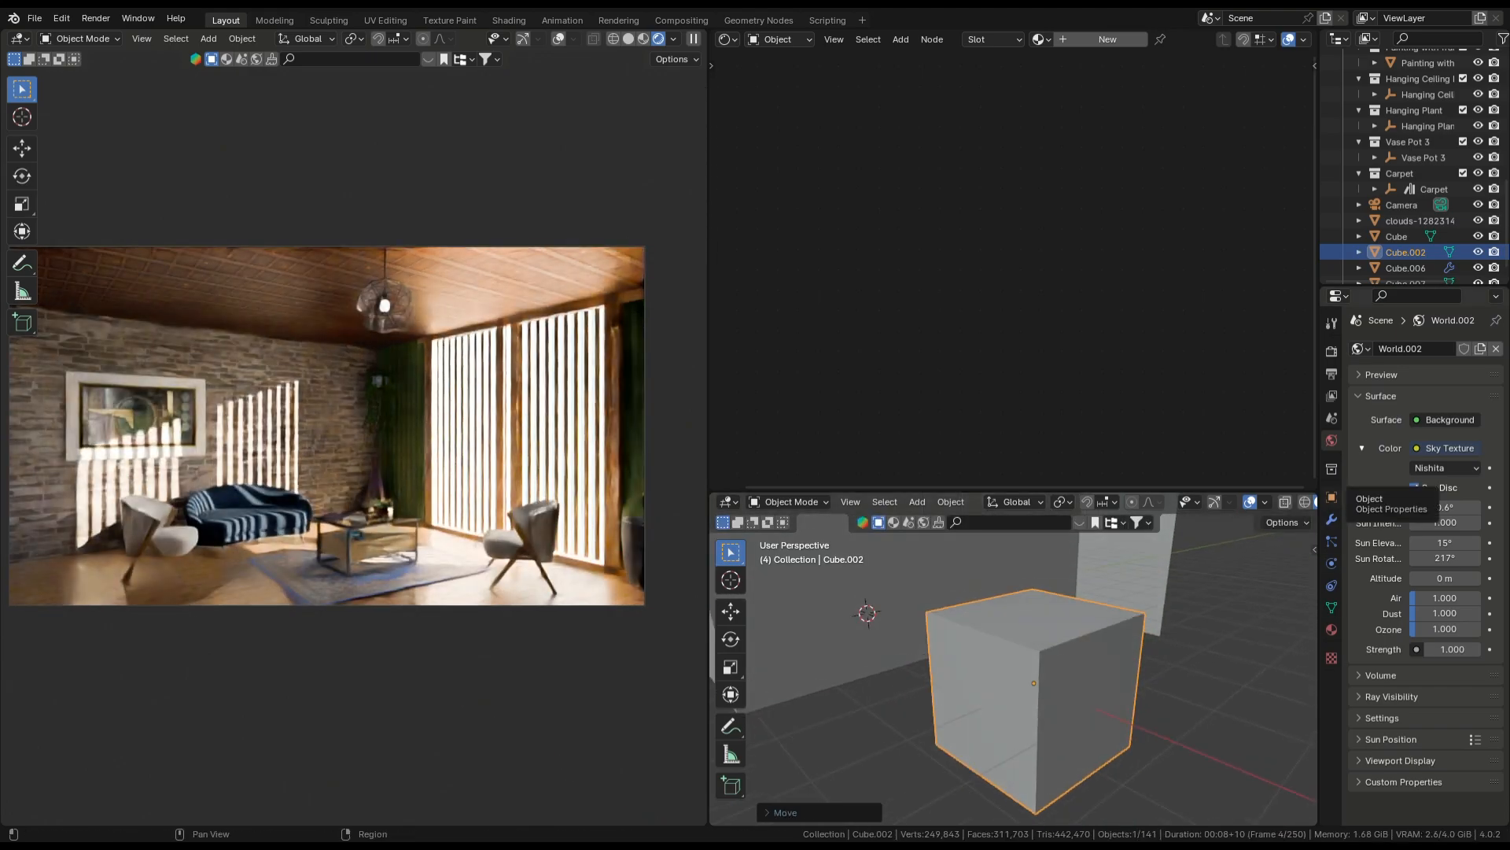
Enable Wireframe in the cube's viewport display options and set its Display As option to Wire
{"action": "left_click", "coordinate": [1332, 497]}
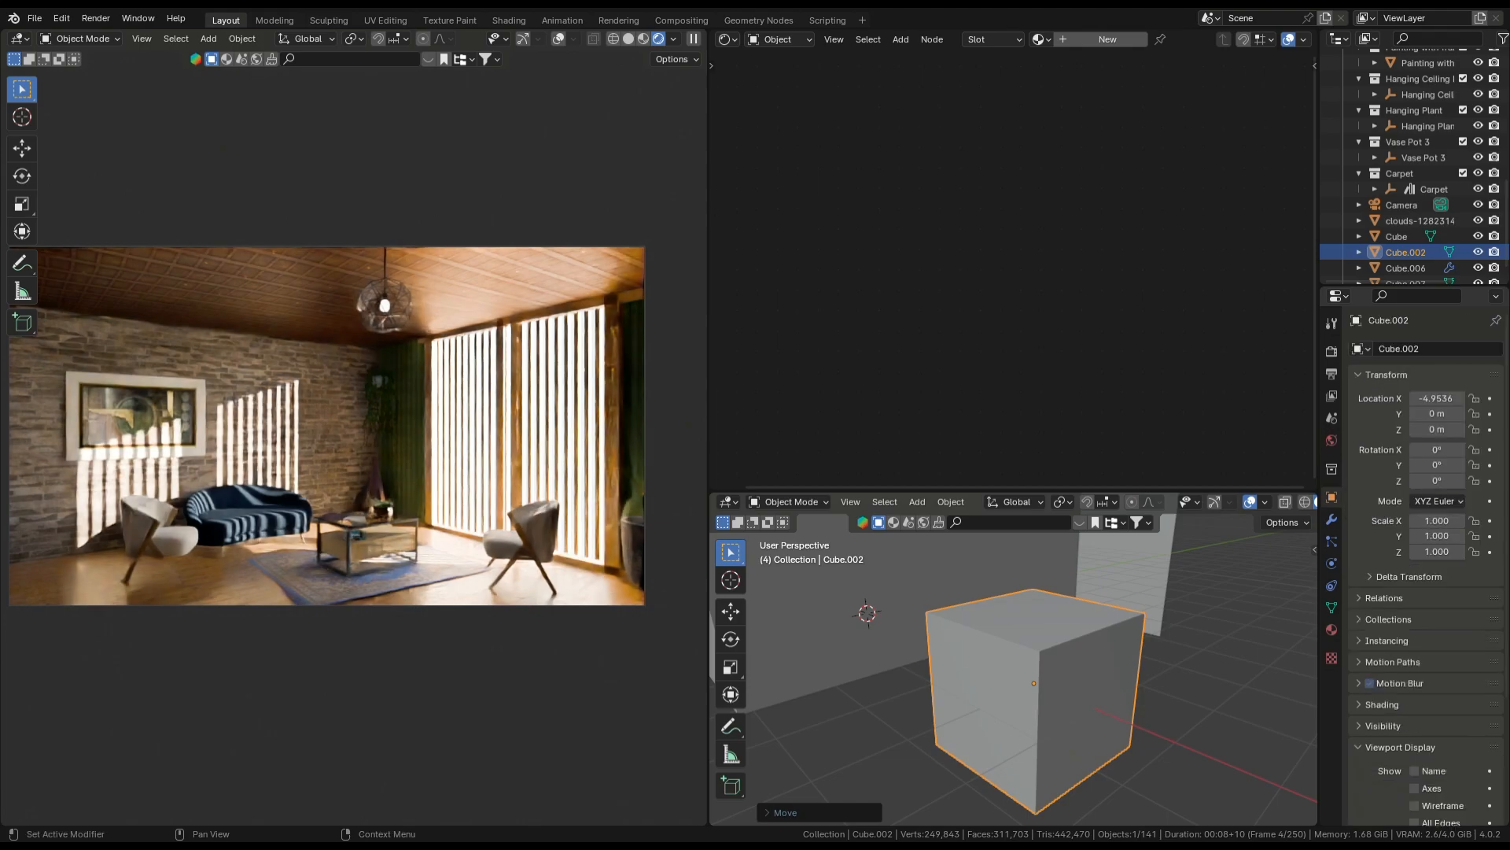
{"action": "scroll", "coordinate": [1428, 567], "scroll_direction": "down", "scroll_amount": 2}
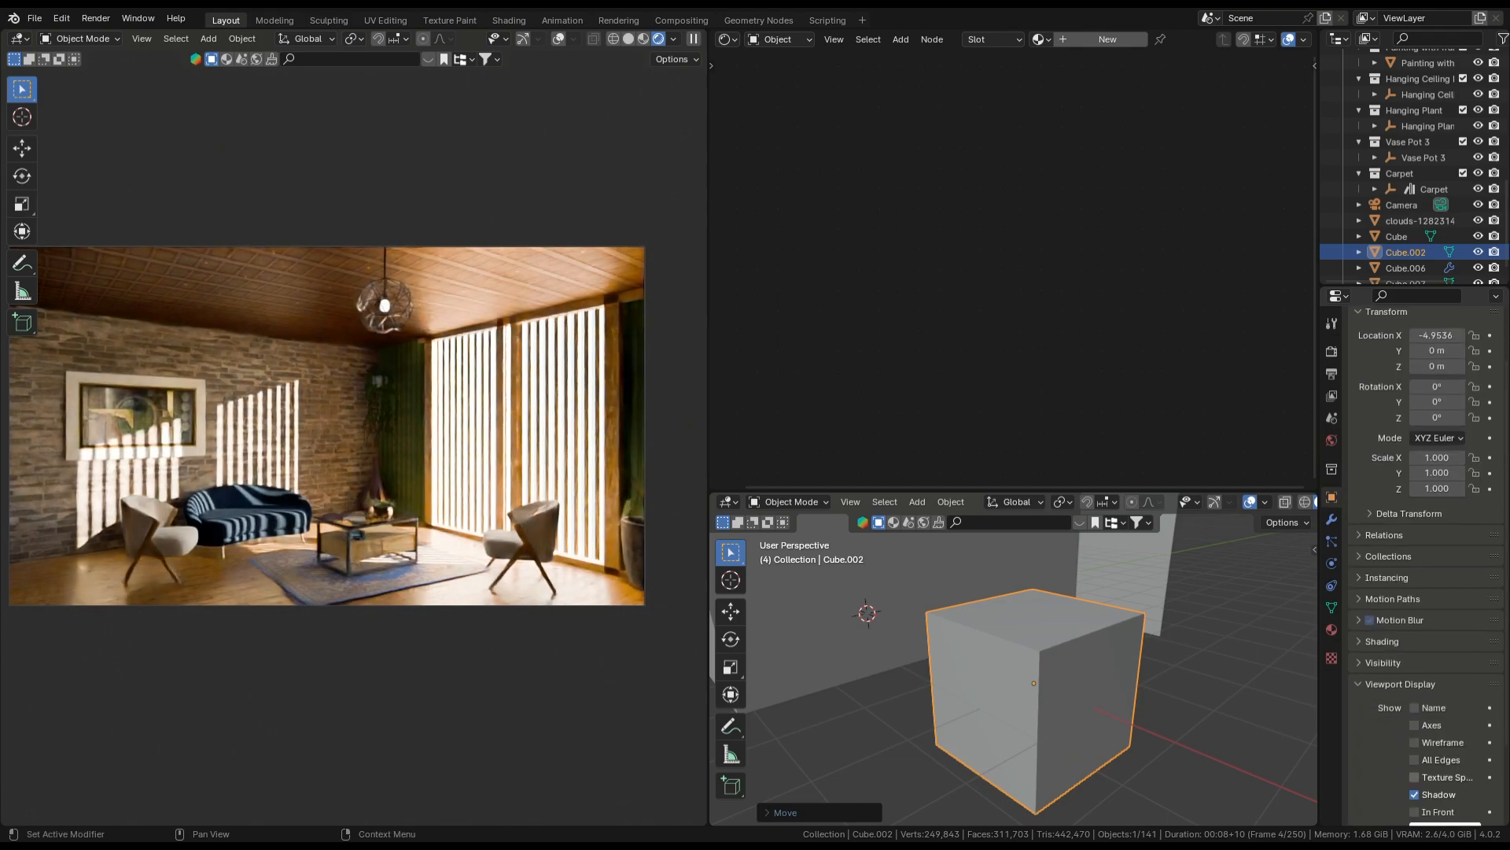
{"action": "left_click", "coordinate": [1414, 742]}
{"action": "scroll", "coordinate": [1414, 742], "scroll_direction": "down", "scroll_amount": 3}
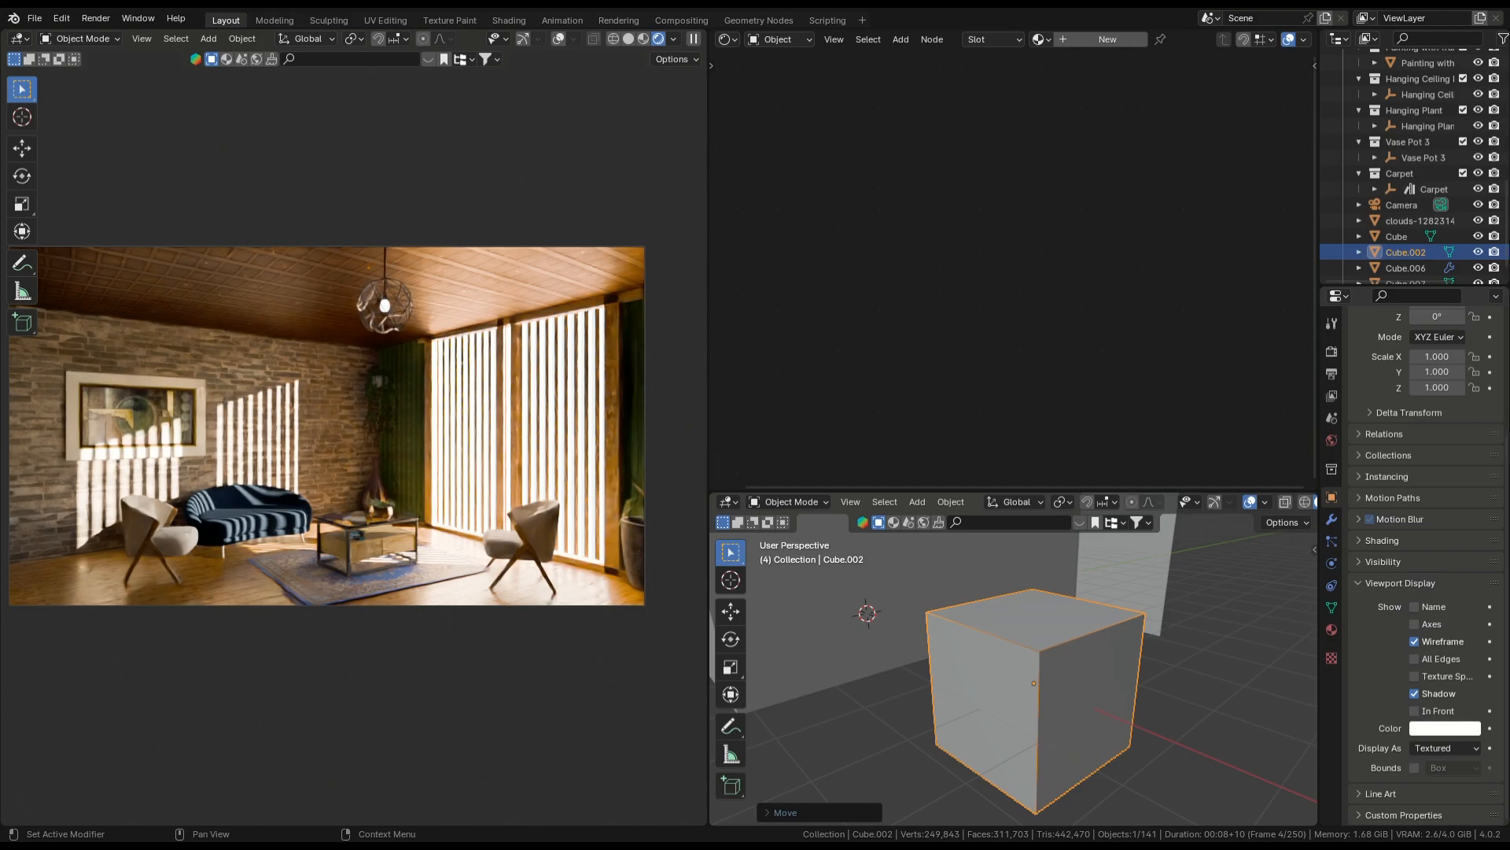
{"action": "left_click", "coordinate": [1444, 748]}
{"action": "left_click", "coordinate": [1416, 783]}
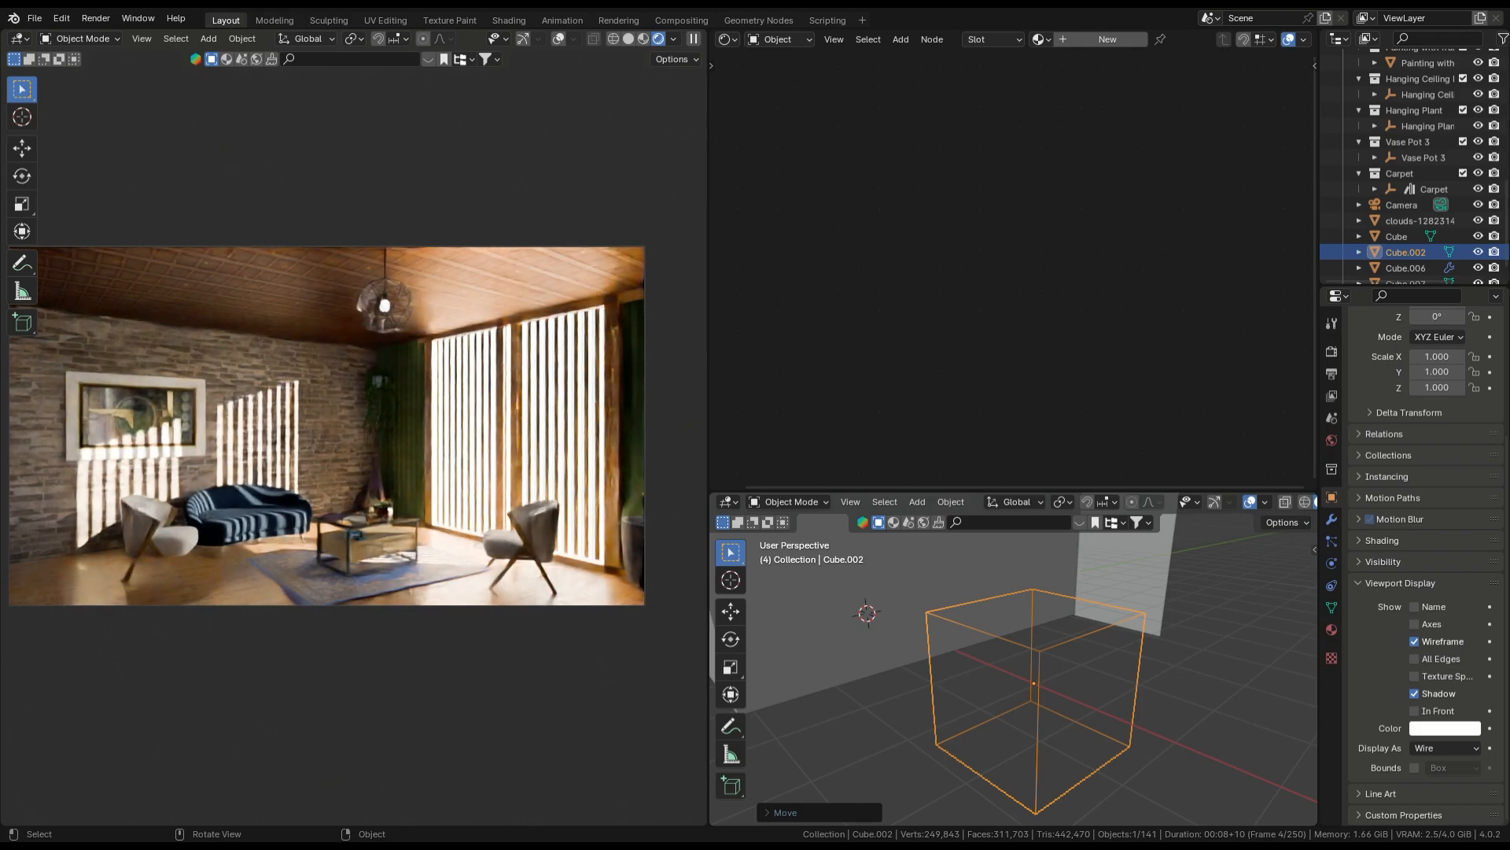
Move the wire cube back into the room along the X and Y axes toward the slatted window
{"action": "key", "text": "g"}
{"action": "key", "text": "x"}
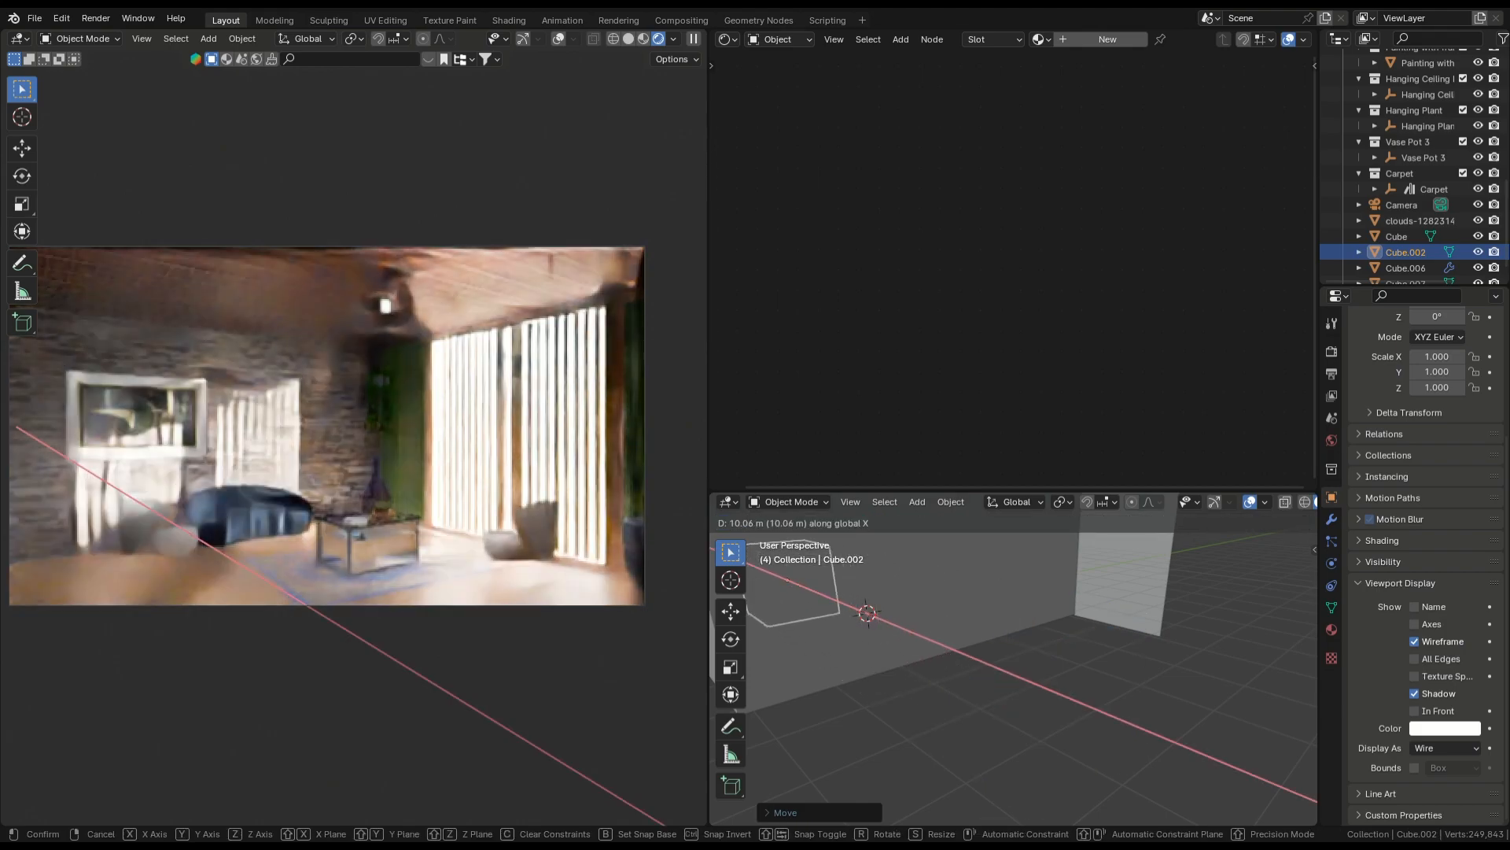
{"action": "key", "text": "y"}
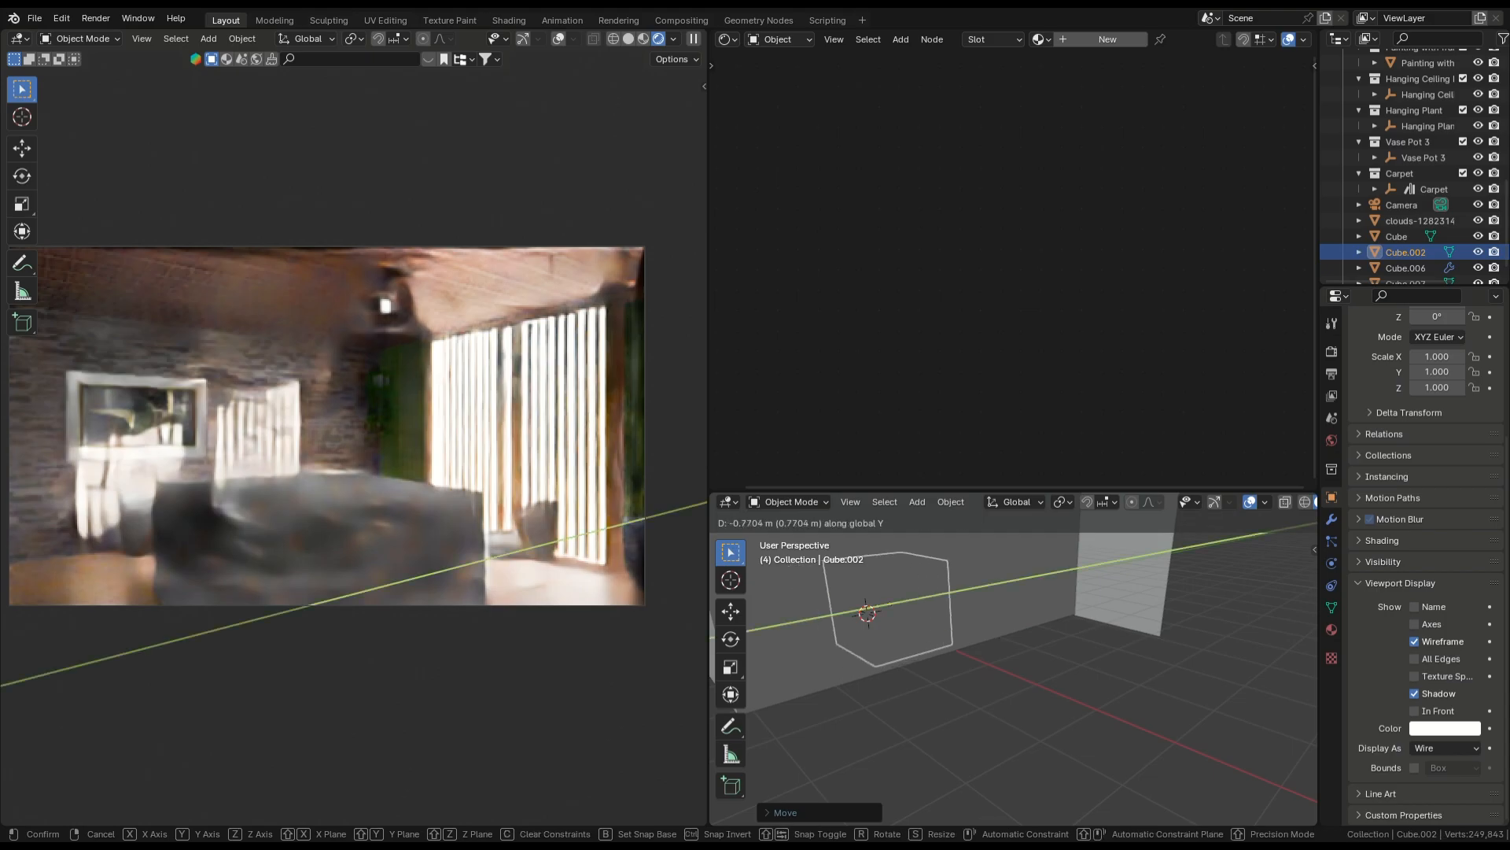
{"action": "key", "text": "Return"}
{"action": "key", "text": "g"}
{"action": "key", "text": "x"}
{"action": "left_click", "coordinate": [985, 594]}
Scale the wire cube to 1.883 along Z and move it along the Z and X axes in front of the slatted window
{"action": "key", "text": "s"}
{"action": "key", "text": "z"}
{"action": "left_click", "coordinate": [1014, 603]}
{"action": "key", "text": "g"}
{"action": "key", "text": "z"}
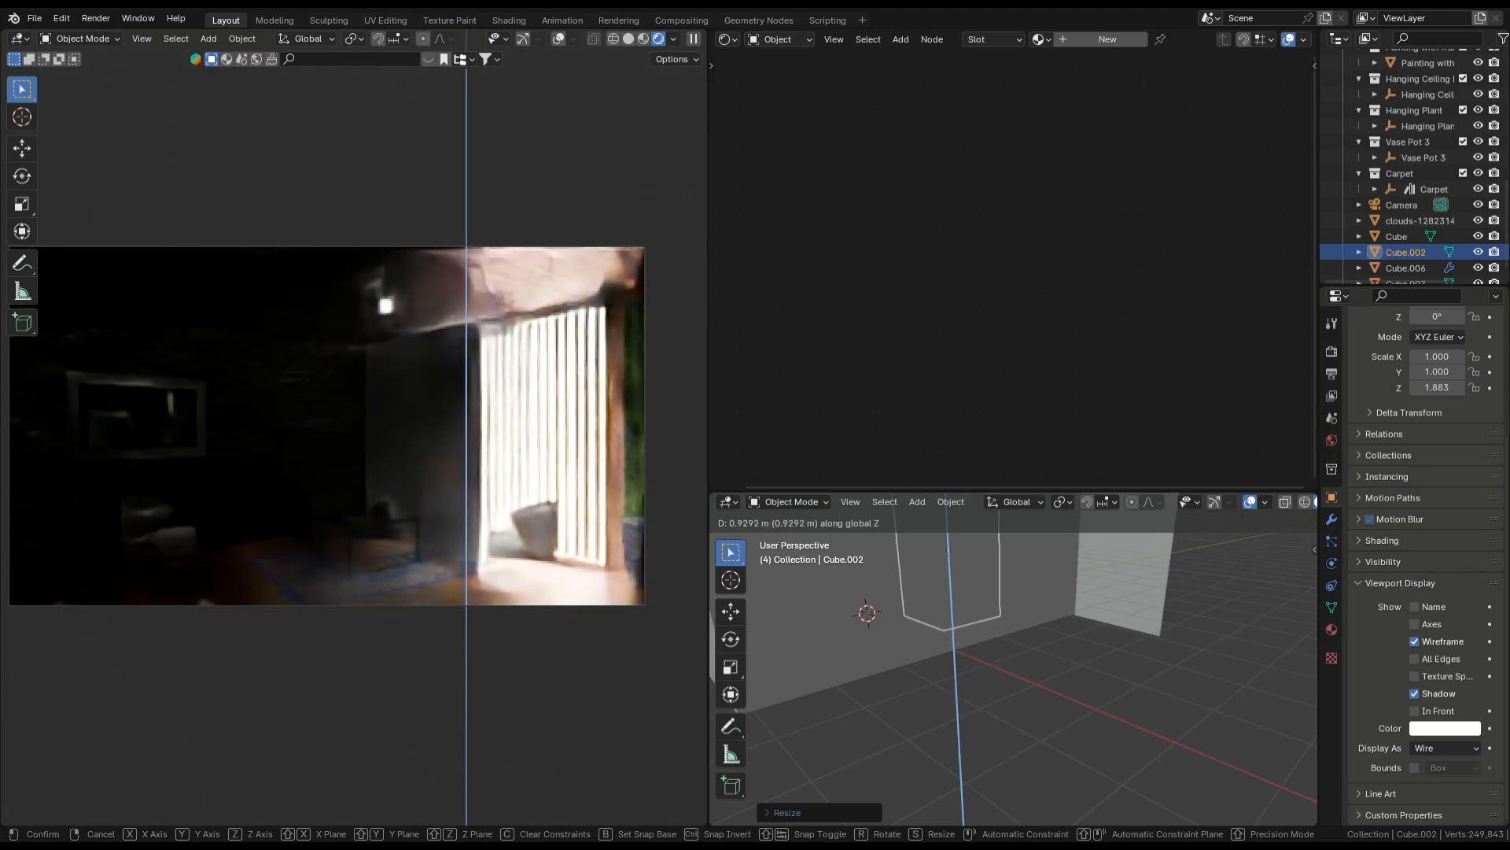
{"action": "key", "text": "x"}
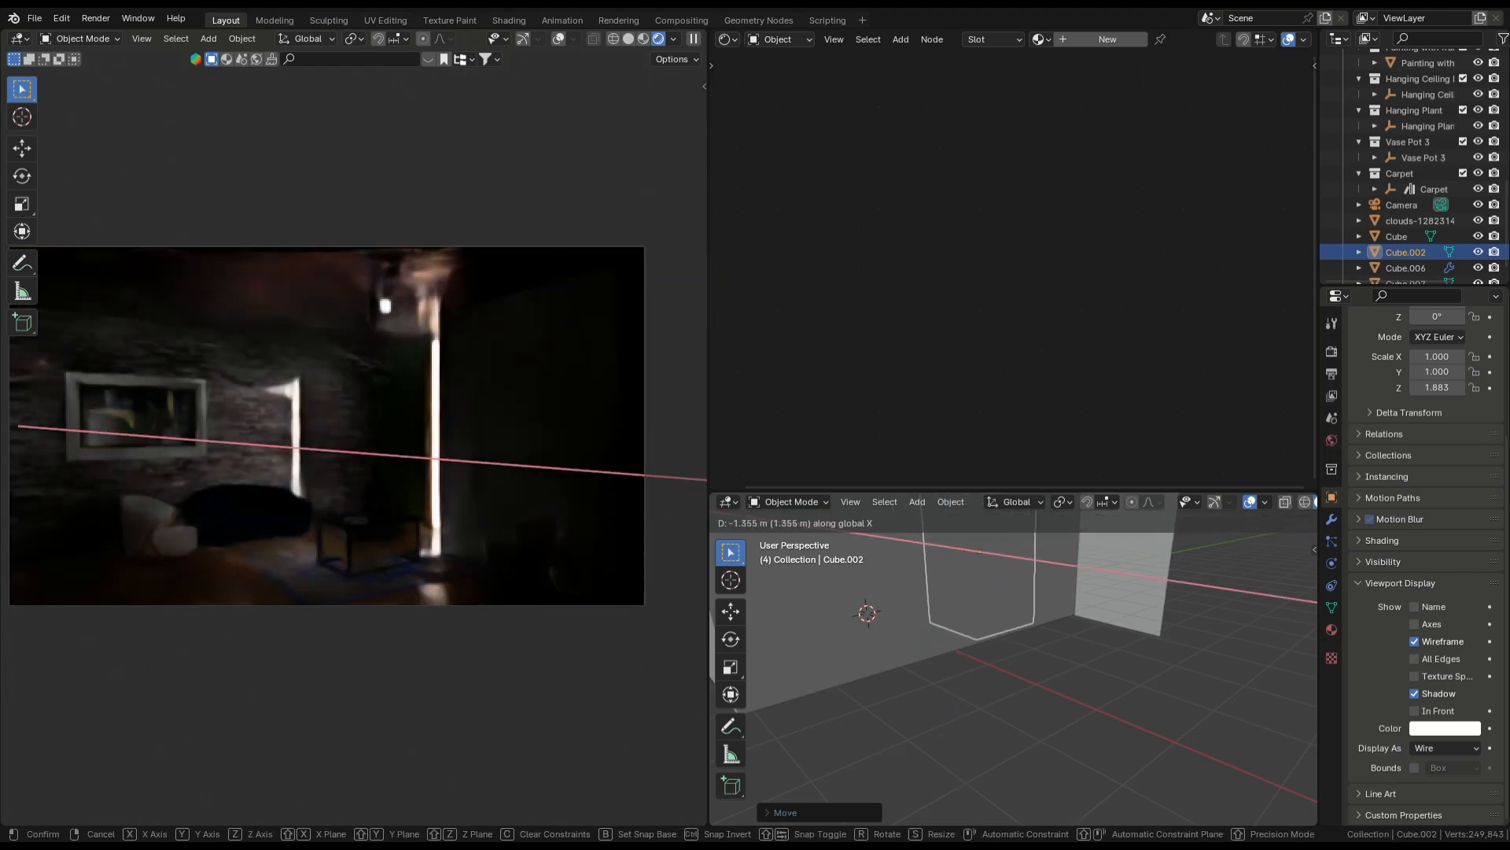
{"action": "left_click", "coordinate": [983, 599]}
{"action": "middle_click_drag", "start_coordinate": [983, 599], "coordinate": [1043, 681]}
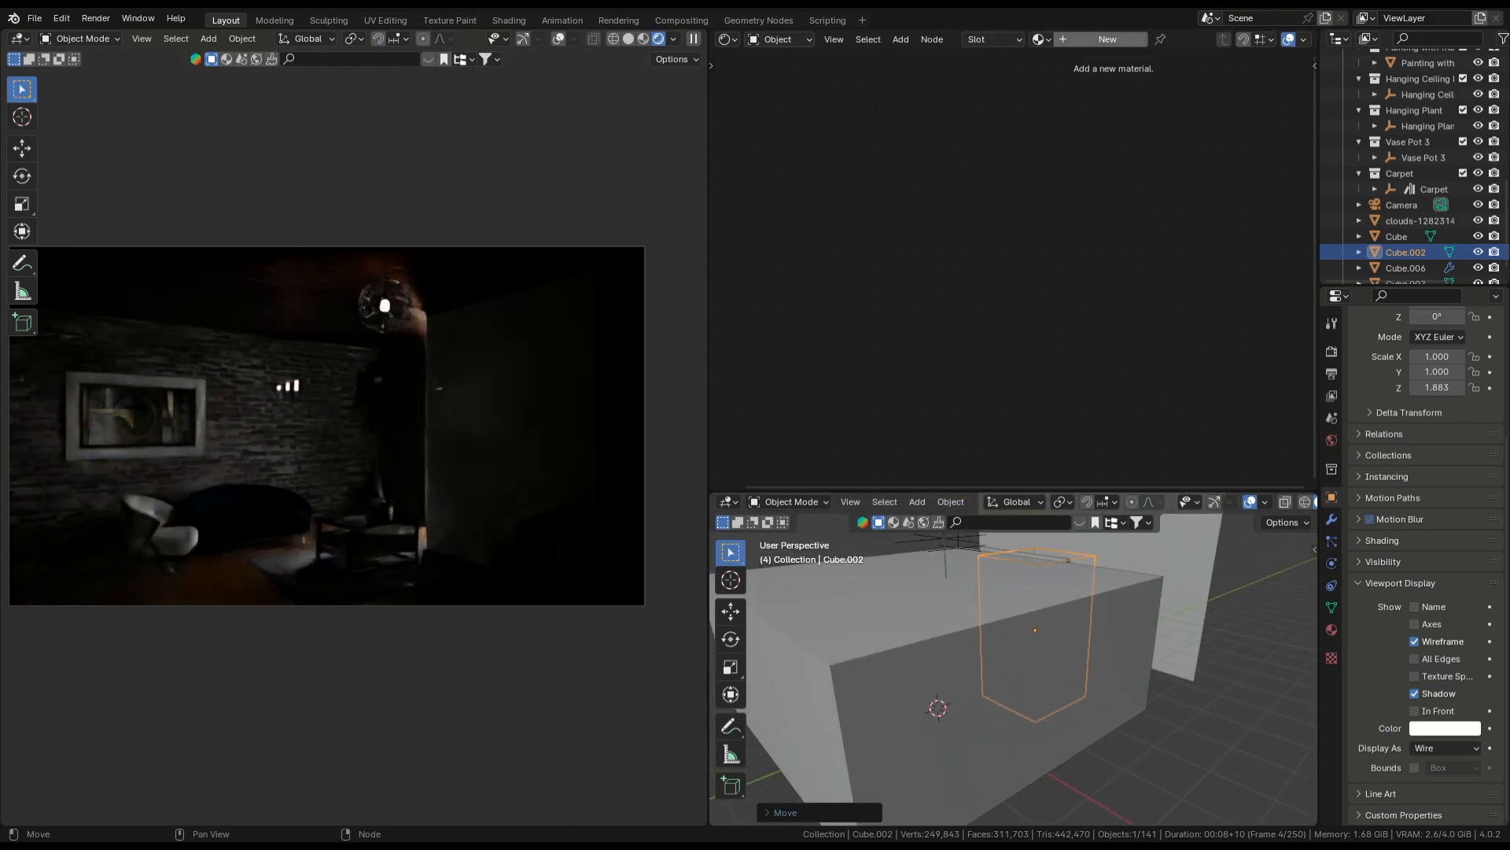
Give the cube a new material, replacing its Principled BSDF with a Principled Volume shader connected to the Material Output's Volume input
{"action": "left_click", "coordinate": [1108, 39]}
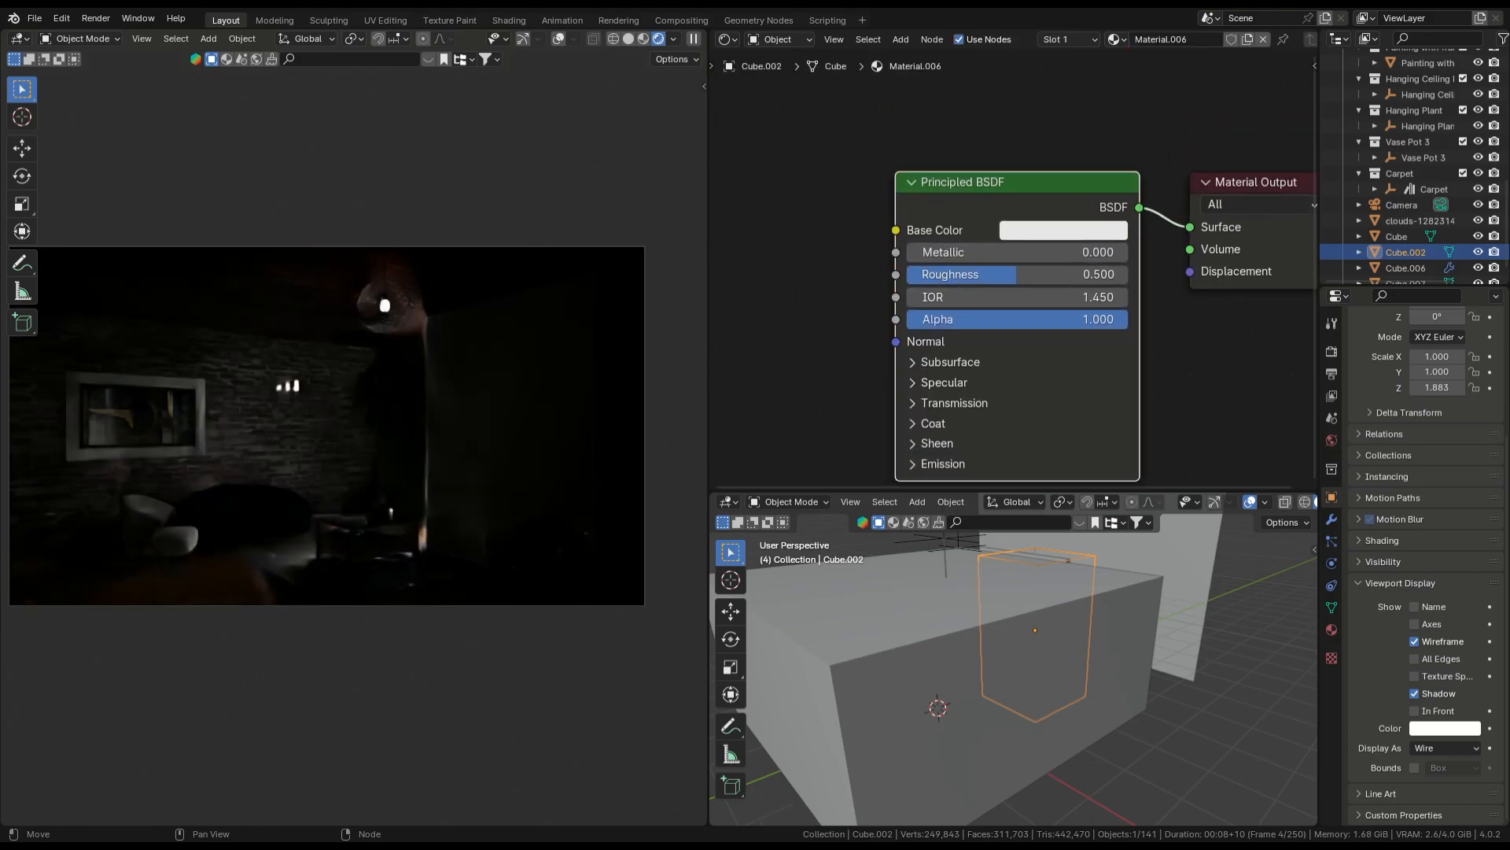
{"action": "key", "text": "Delete"}
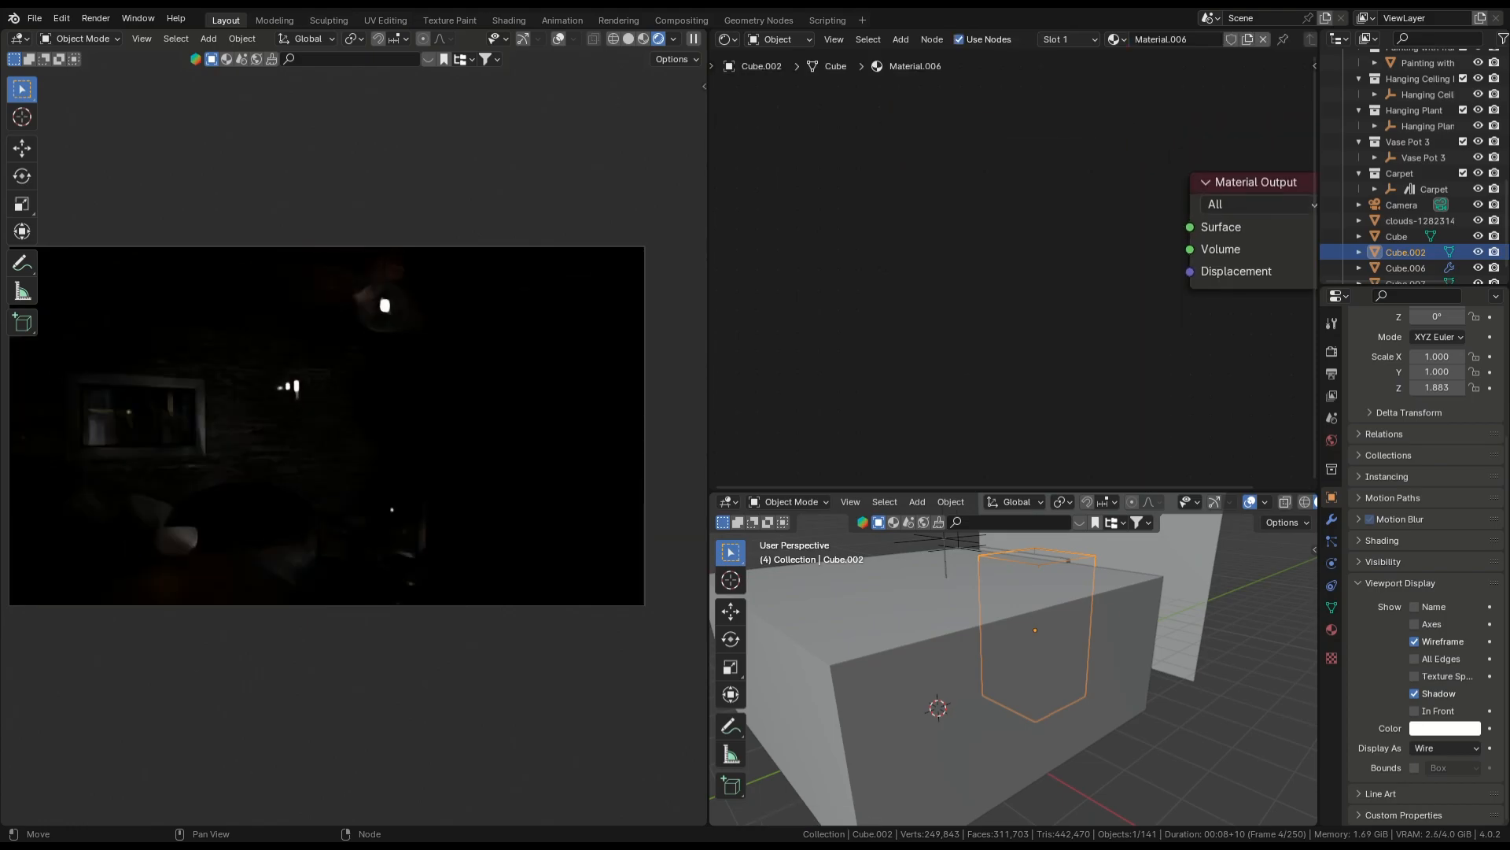
{"action": "key", "text": "shift+a"}
{"action": "left_click", "coordinate": [1040, 301]}
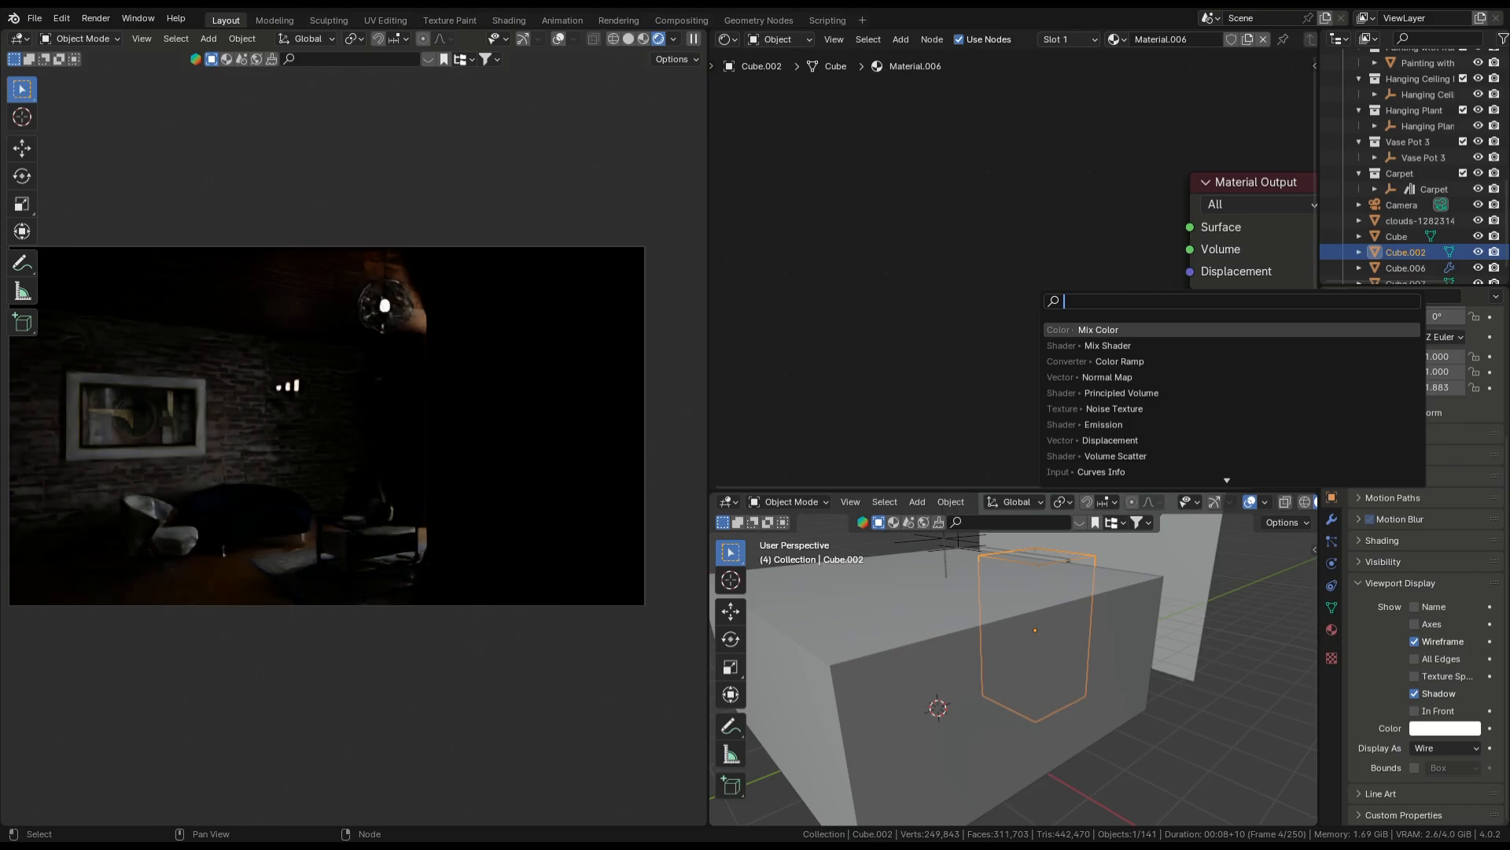
{"action": "type", "text": "volu"}
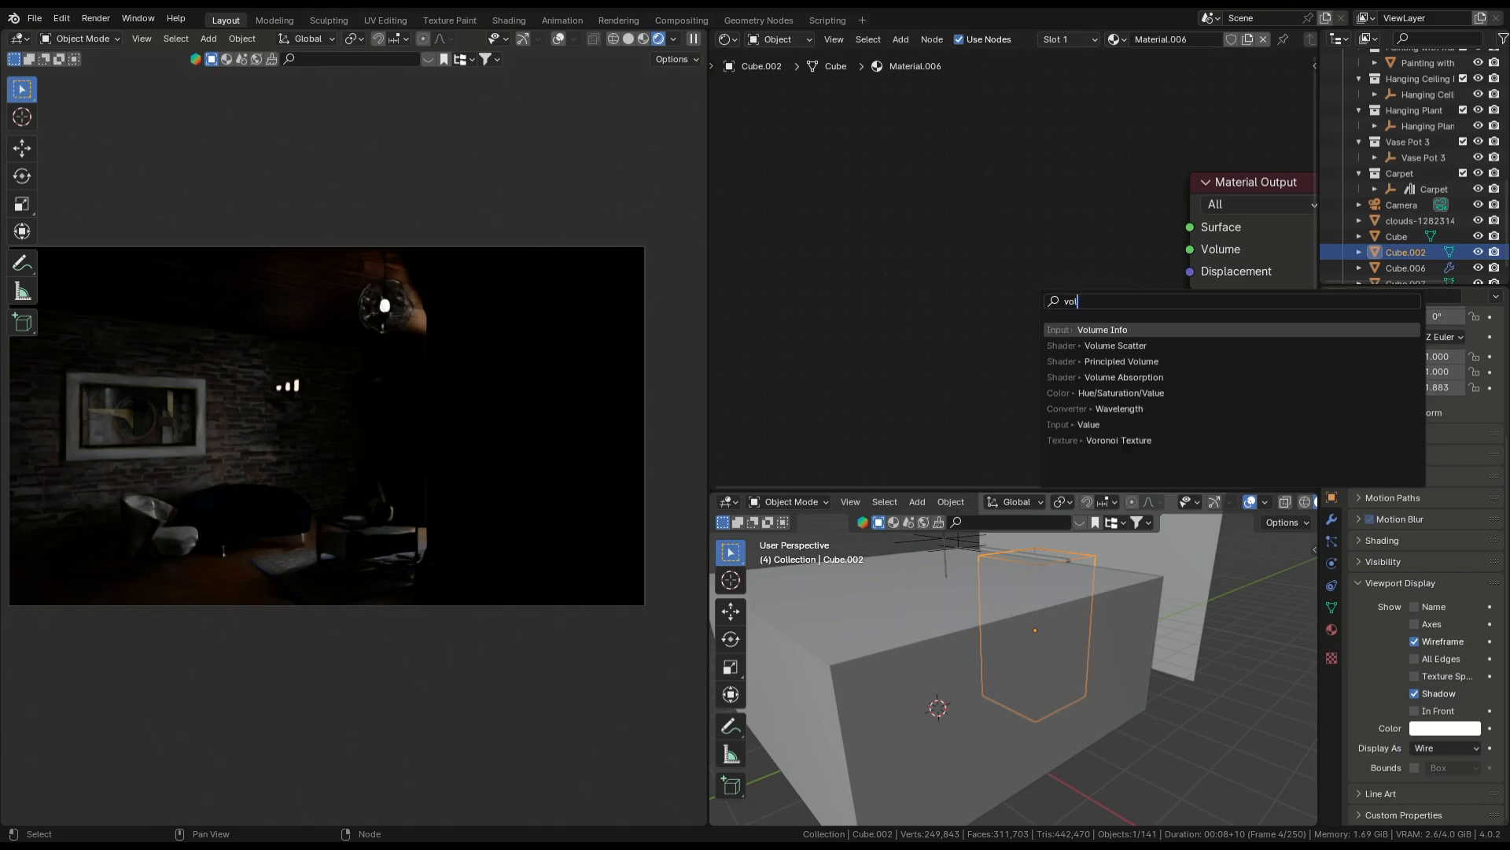
{"action": "key", "text": "Down"}
{"action": "key", "text": "Down"}
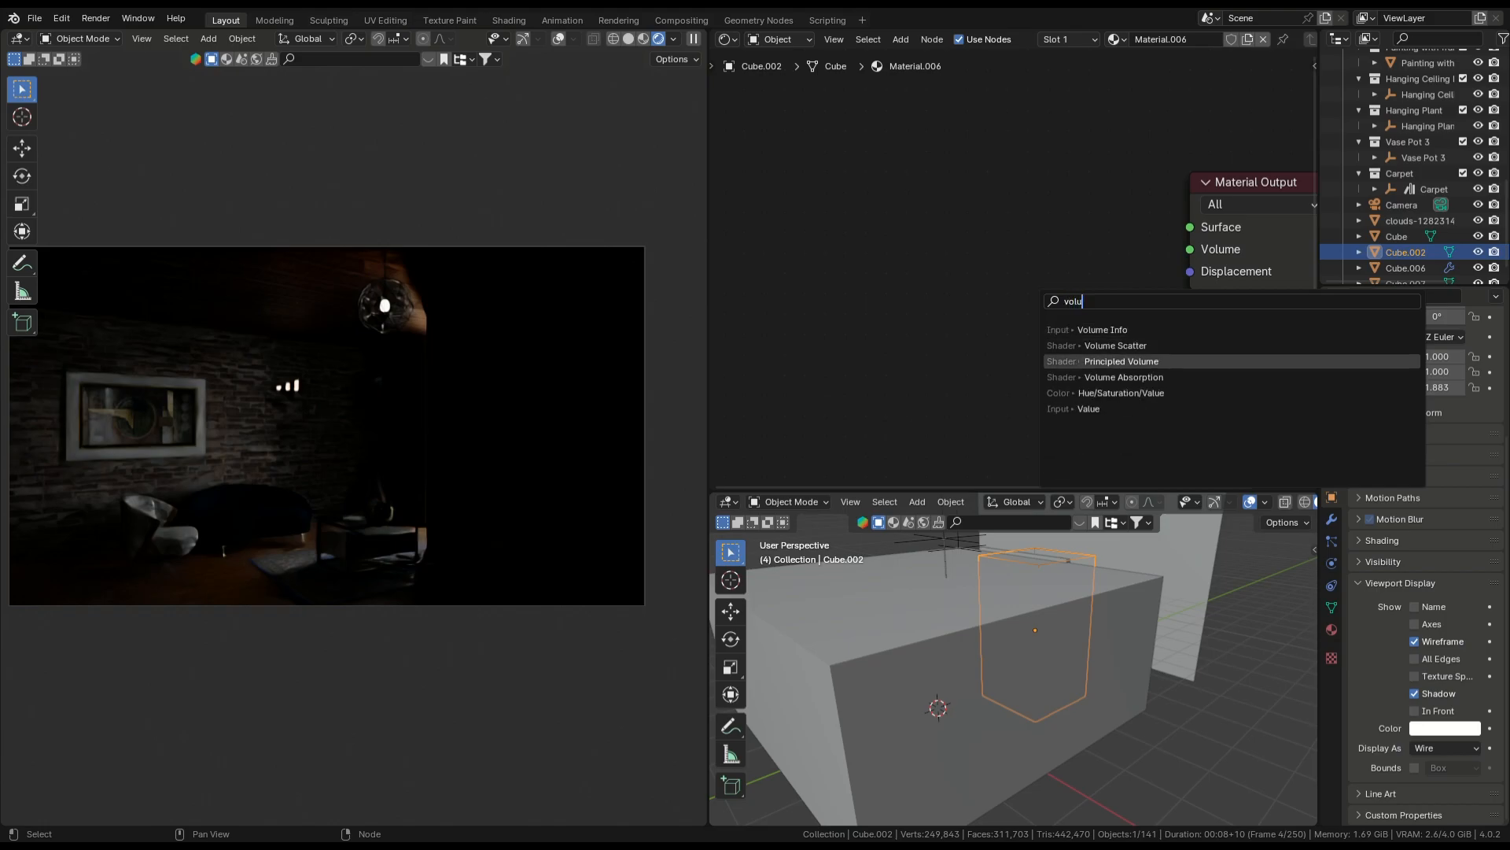
{"action": "key", "text": "Return"}
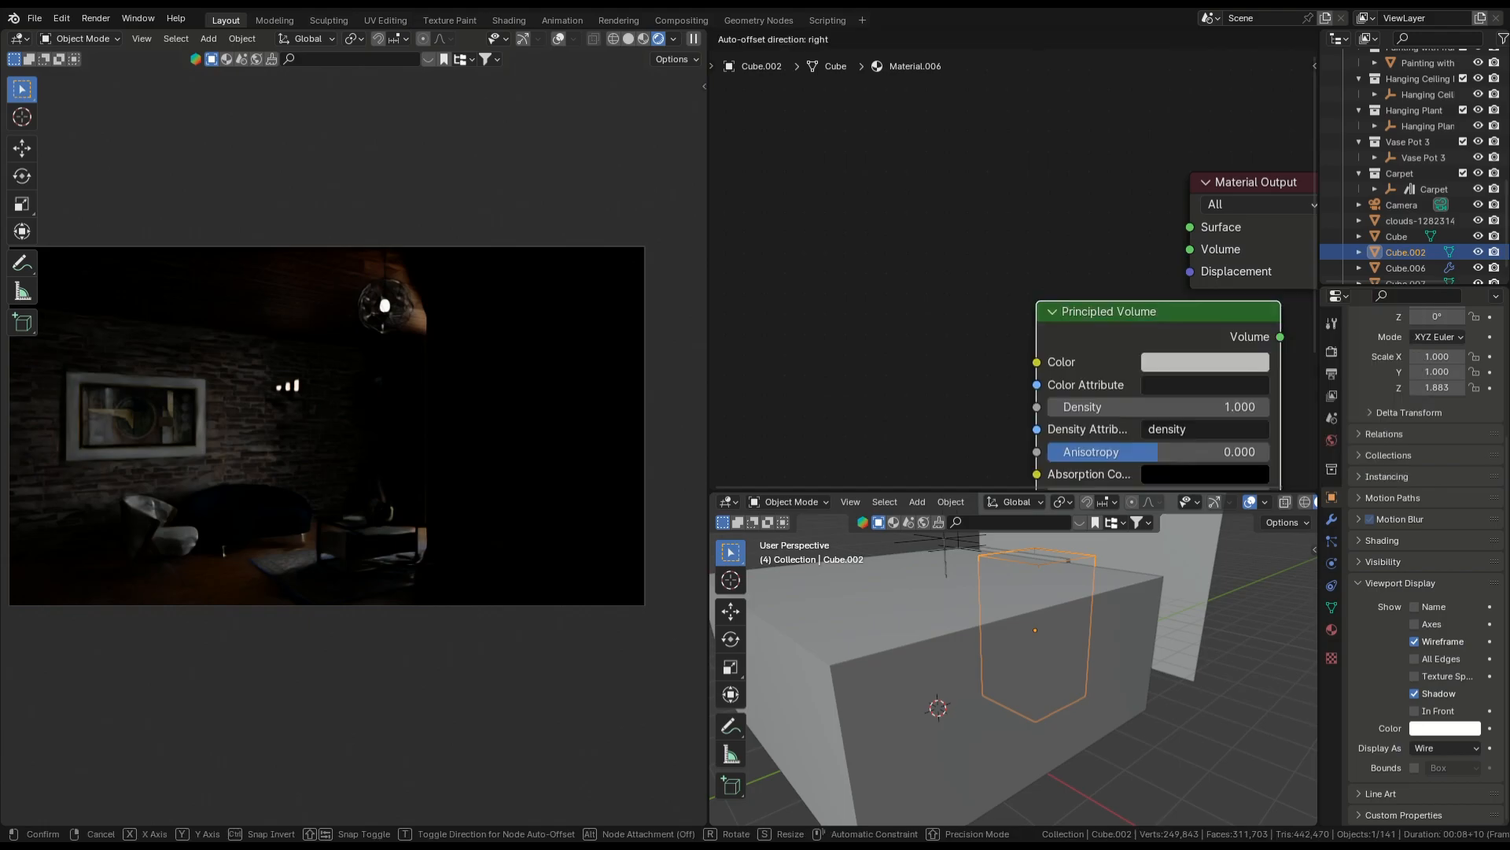
{"action": "left_click", "coordinate": [784, 155]}
{"action": "left_click_drag", "start_coordinate": [1027, 189], "coordinate": [1189, 249]}
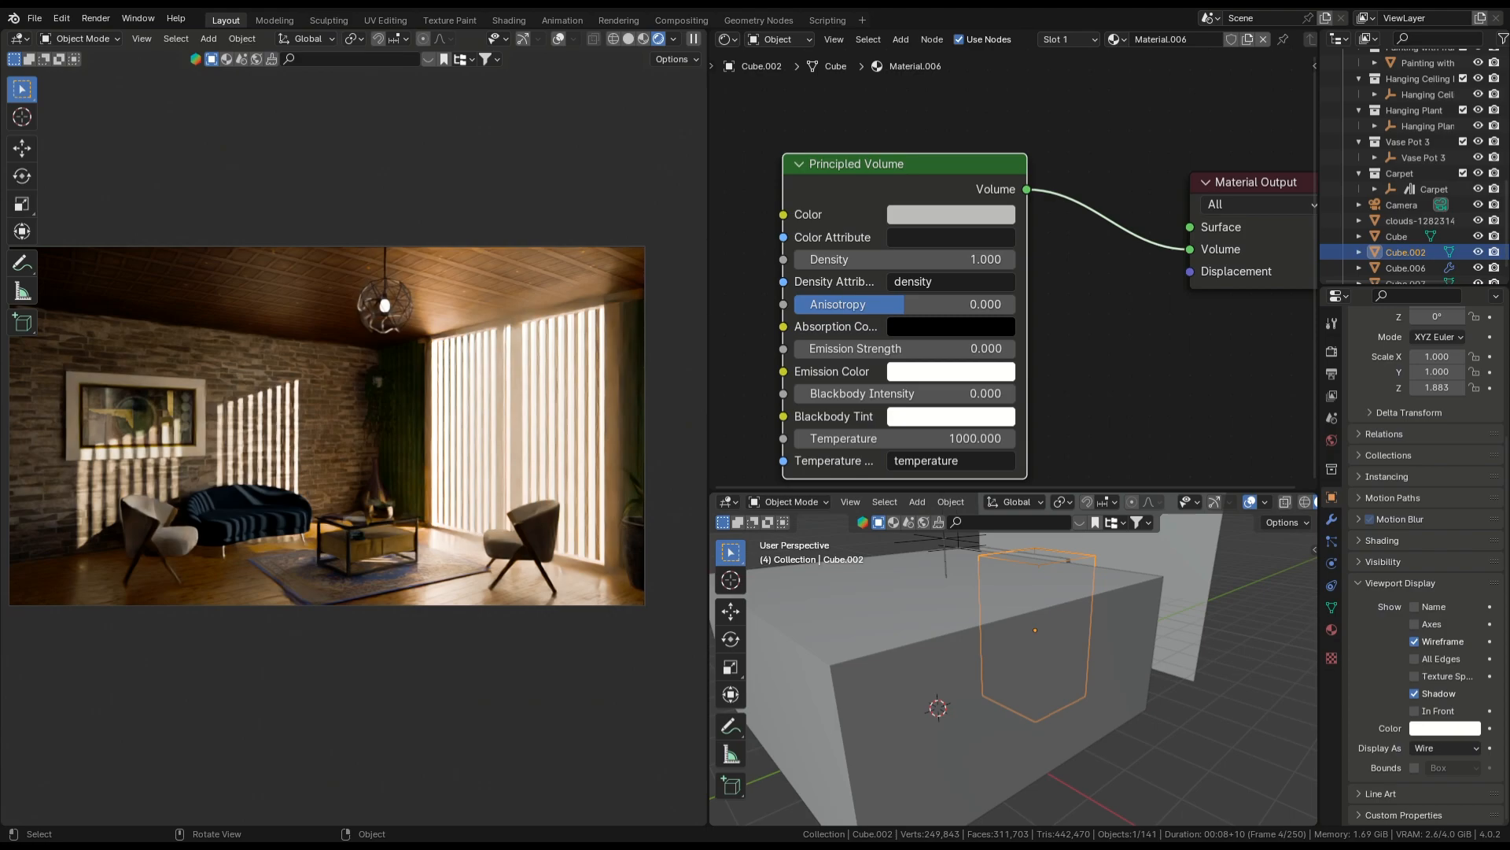
Scale the wire volume cube to 2.415 along Y and move it along the Y axis inside the room
{"action": "scroll", "coordinate": [1013, 660], "scroll_direction": "down", "scroll_amount": 2}
{"action": "mouse_move", "coordinate": [1013, 660]}
{"action": "middle_mouse_down"}
{"action": "mouse_move", "coordinate": [947, 656]}
{"action": "mouse_move", "coordinate": [1023, 665]}
{"action": "middle_mouse_up"}
{"action": "scroll", "coordinate": [979, 661], "scroll_direction": "up", "scroll_amount": 1}
{"action": "key", "text": "s"}
{"action": "key", "text": "y"}
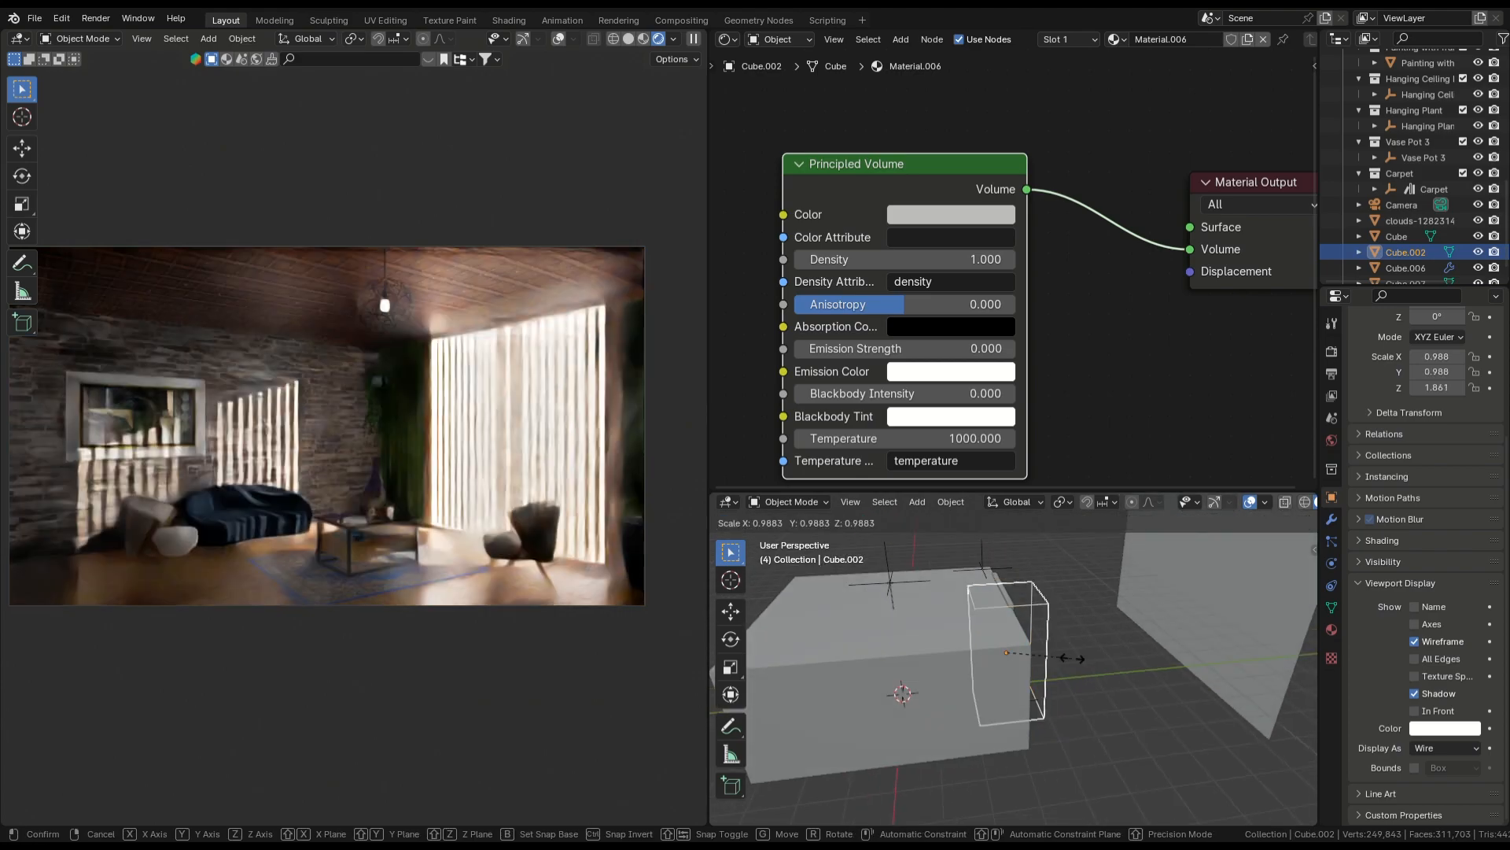
{"action": "left_click", "coordinate": [1174, 660]}
{"action": "key", "text": "g"}
{"action": "key", "text": "y"}
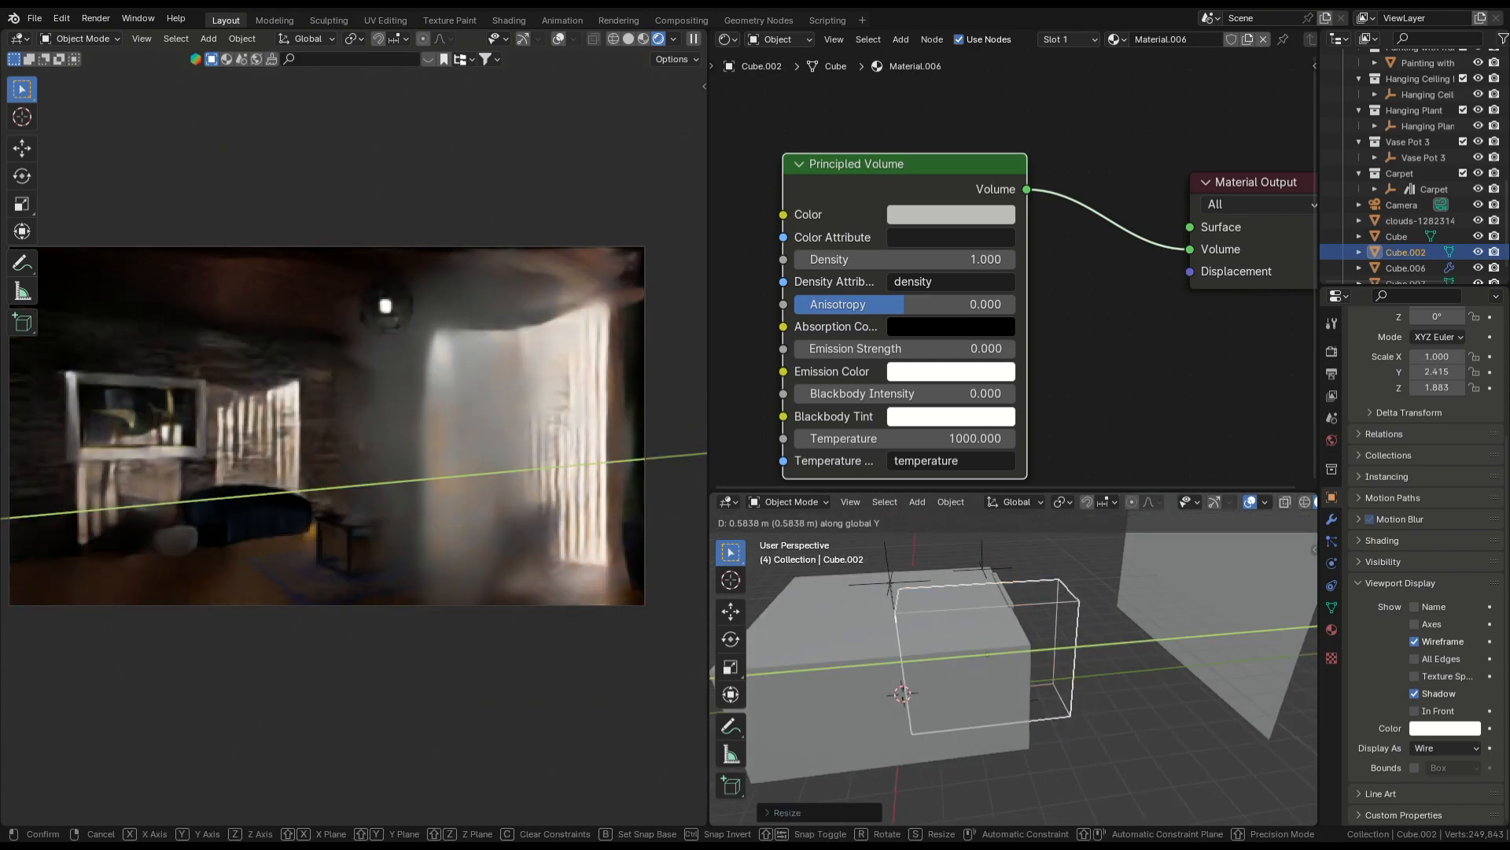
{"action": "left_click", "coordinate": [1165, 659]}
Enter Edit Mode on the volume cube and turn off X-Ray display in the lower 3D viewport
{"action": "middle_click_drag", "start_coordinate": [1013, 660], "coordinate": [1207, 636]}
{"action": "key", "text": "Tab"}
{"action": "scroll", "coordinate": [1206, 636], "scroll_direction": "up", "scroll_amount": 3}
{"action": "scroll", "coordinate": [1164, 502], "scroll_direction": "down", "scroll_amount": 1}
{"action": "scroll", "coordinate": [1259, 502], "scroll_direction": "down", "scroll_amount": 2}
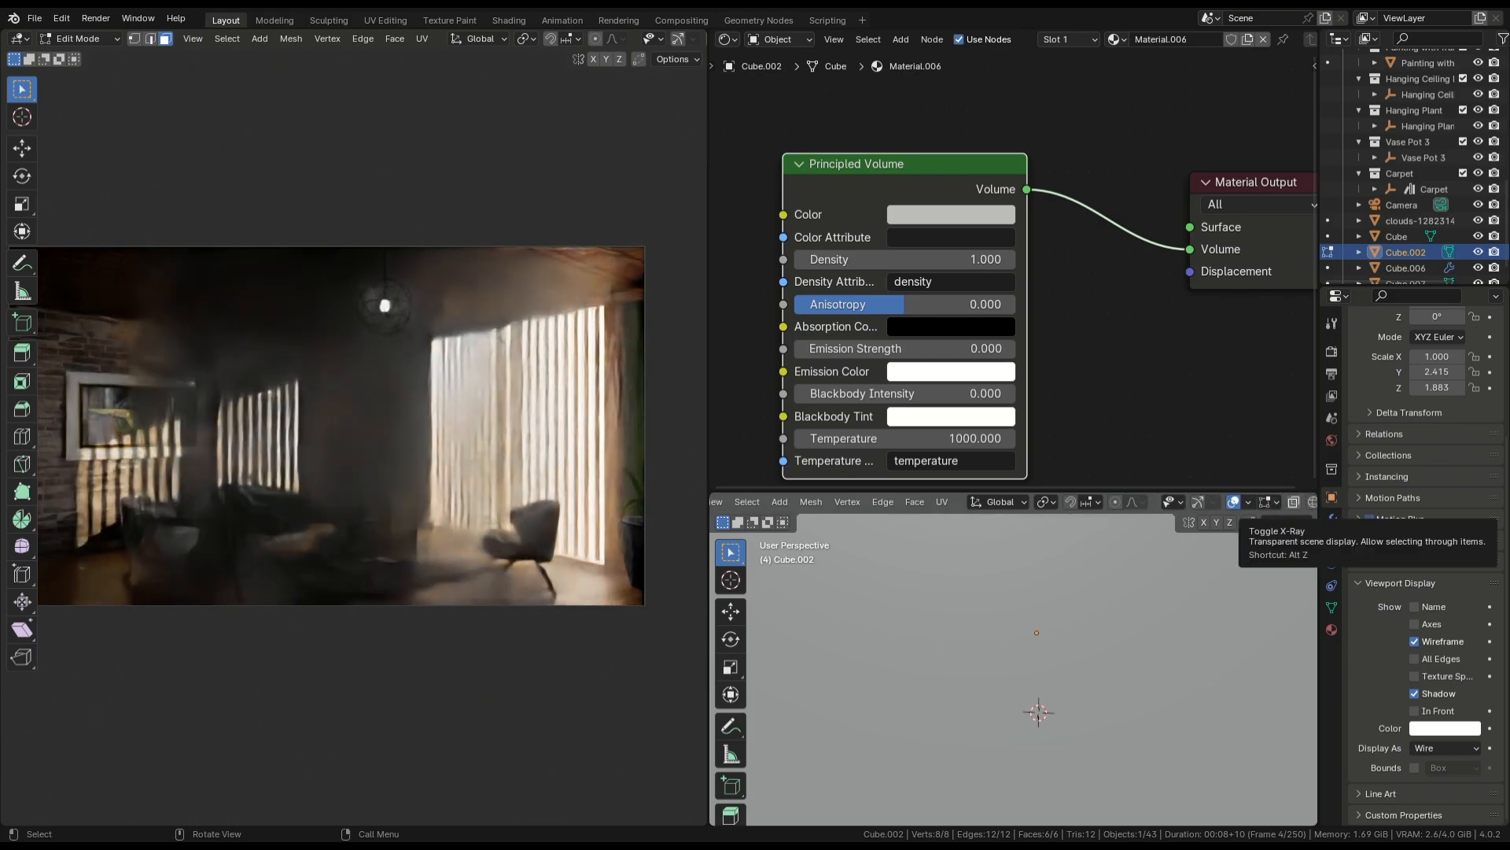
{"action": "scroll", "coordinate": [1102, 669], "scroll_direction": "down", "scroll_amount": 4}
{"action": "middle_click_drag", "start_coordinate": [1101, 669], "coordinate": [1014, 686]}
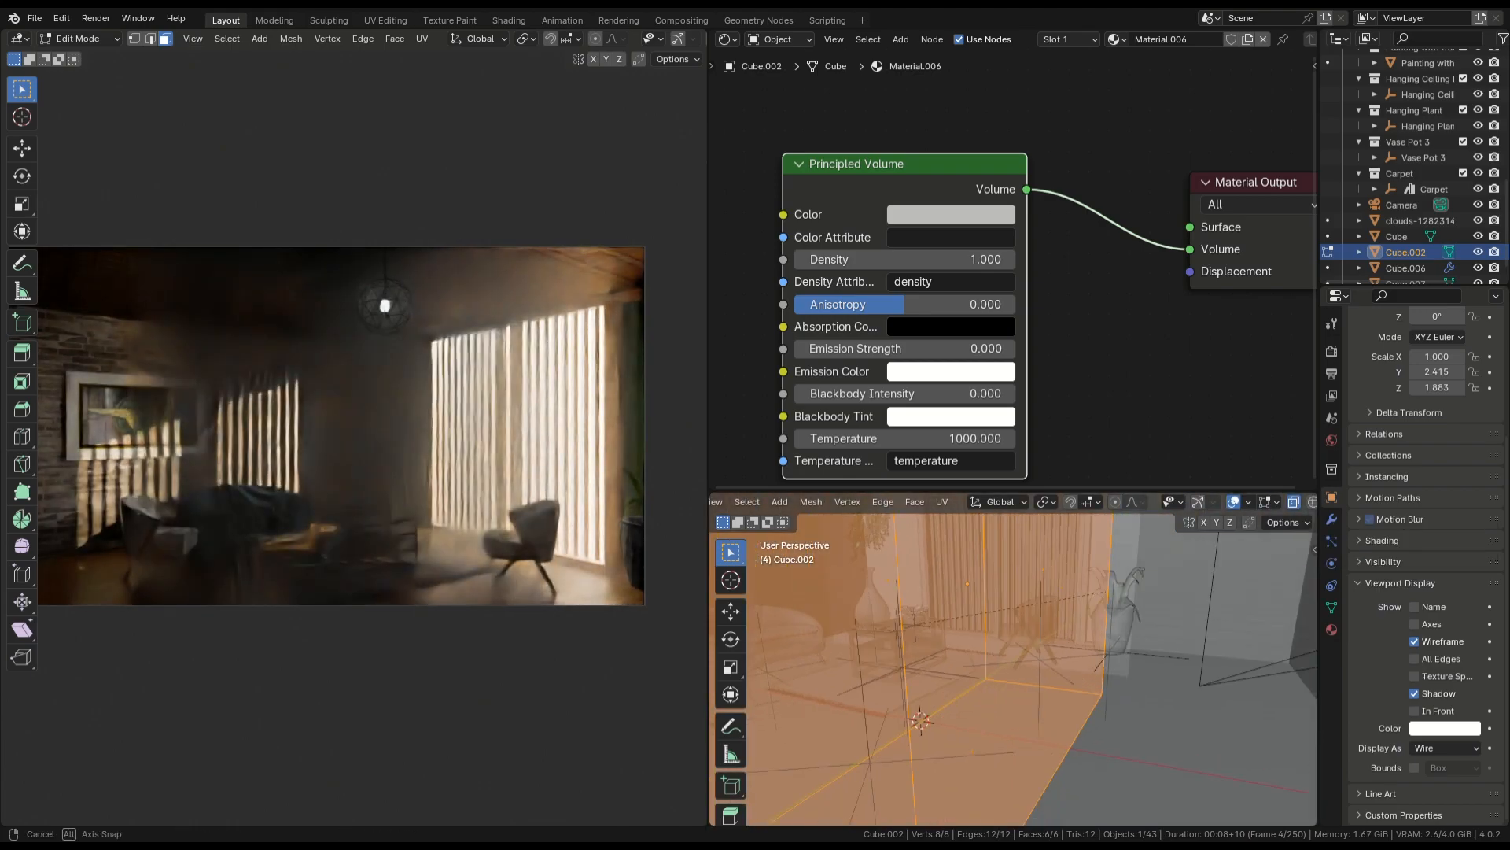
{"action": "left_click", "coordinate": [1294, 502]}
{"action": "middle_click_drag", "start_coordinate": [1094, 653], "coordinate": [1160, 669]}
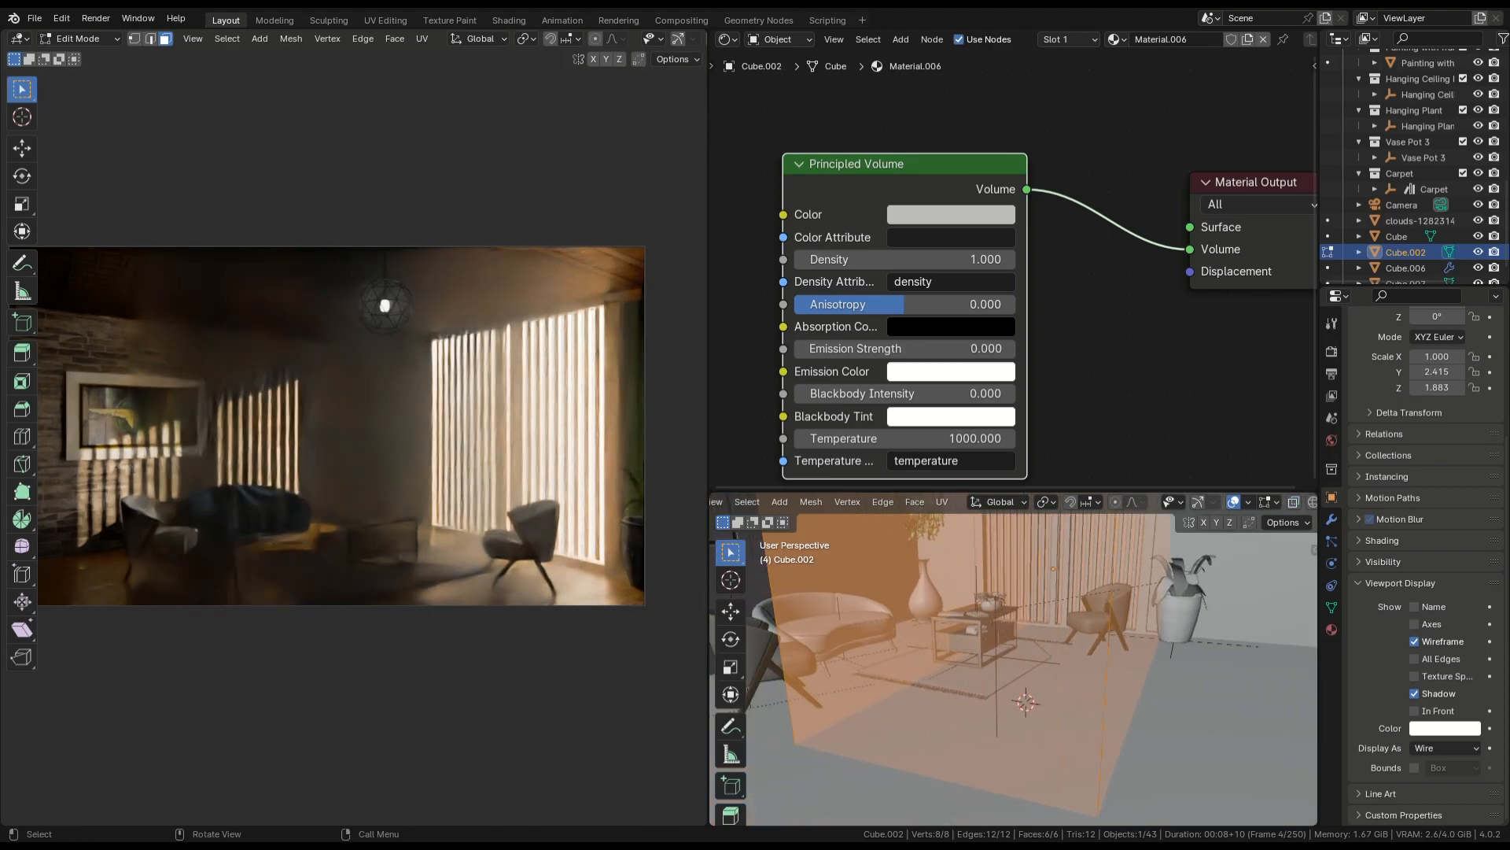
{"action": "scroll", "coordinate": [1015, 501], "scroll_direction": "up", "scroll_amount": 3}
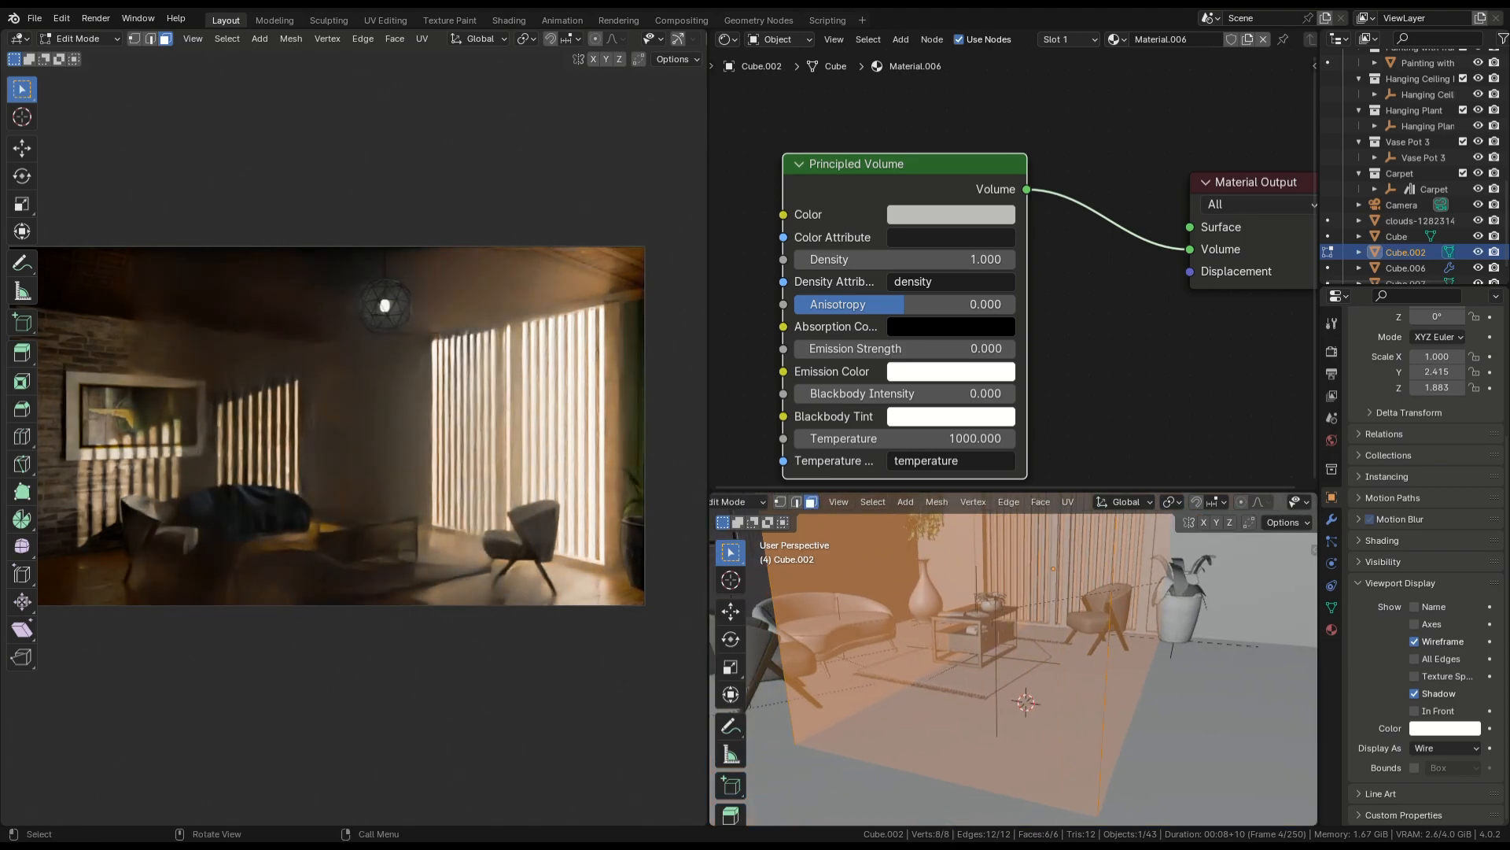
Select the cube's face opposite the slatted window, scale it down, and shrink it further along the Z axis
{"action": "left_click", "coordinate": [1054, 677]}
{"action": "middle_click_drag", "start_coordinate": [1148, 649], "coordinate": [1089, 664]}
{"action": "key", "text": "s"}
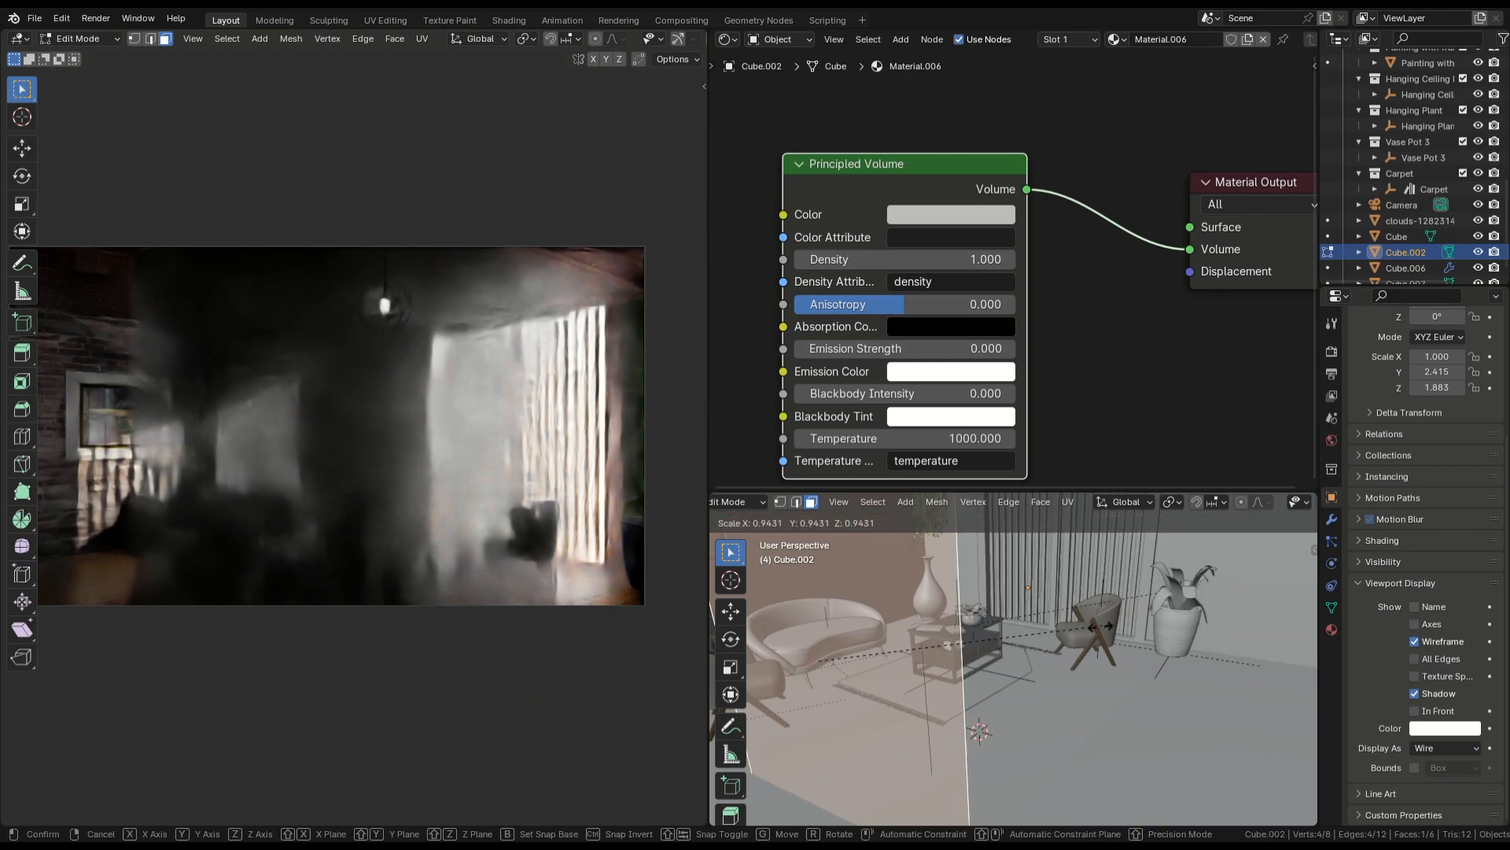
{"action": "left_click", "coordinate": [976, 647]}
{"action": "key", "text": "s"}
{"action": "key", "text": "z"}
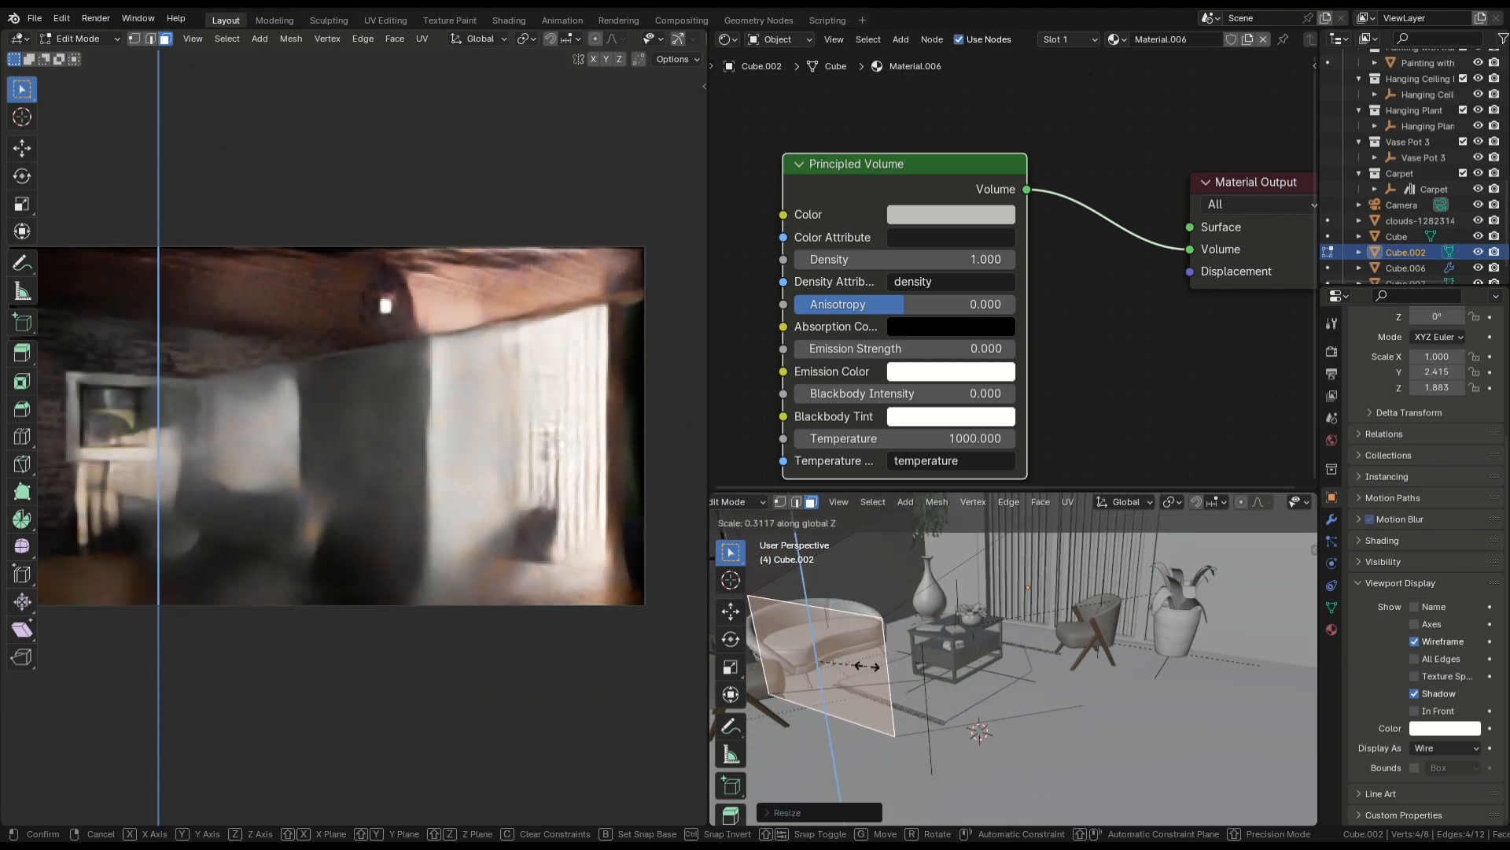
{"action": "left_click", "coordinate": [880, 658]}
Shift the selected cube face along the X axis in two moves so the volume slants away from the window
{"action": "key", "text": "g"}
{"action": "key", "text": "x"}
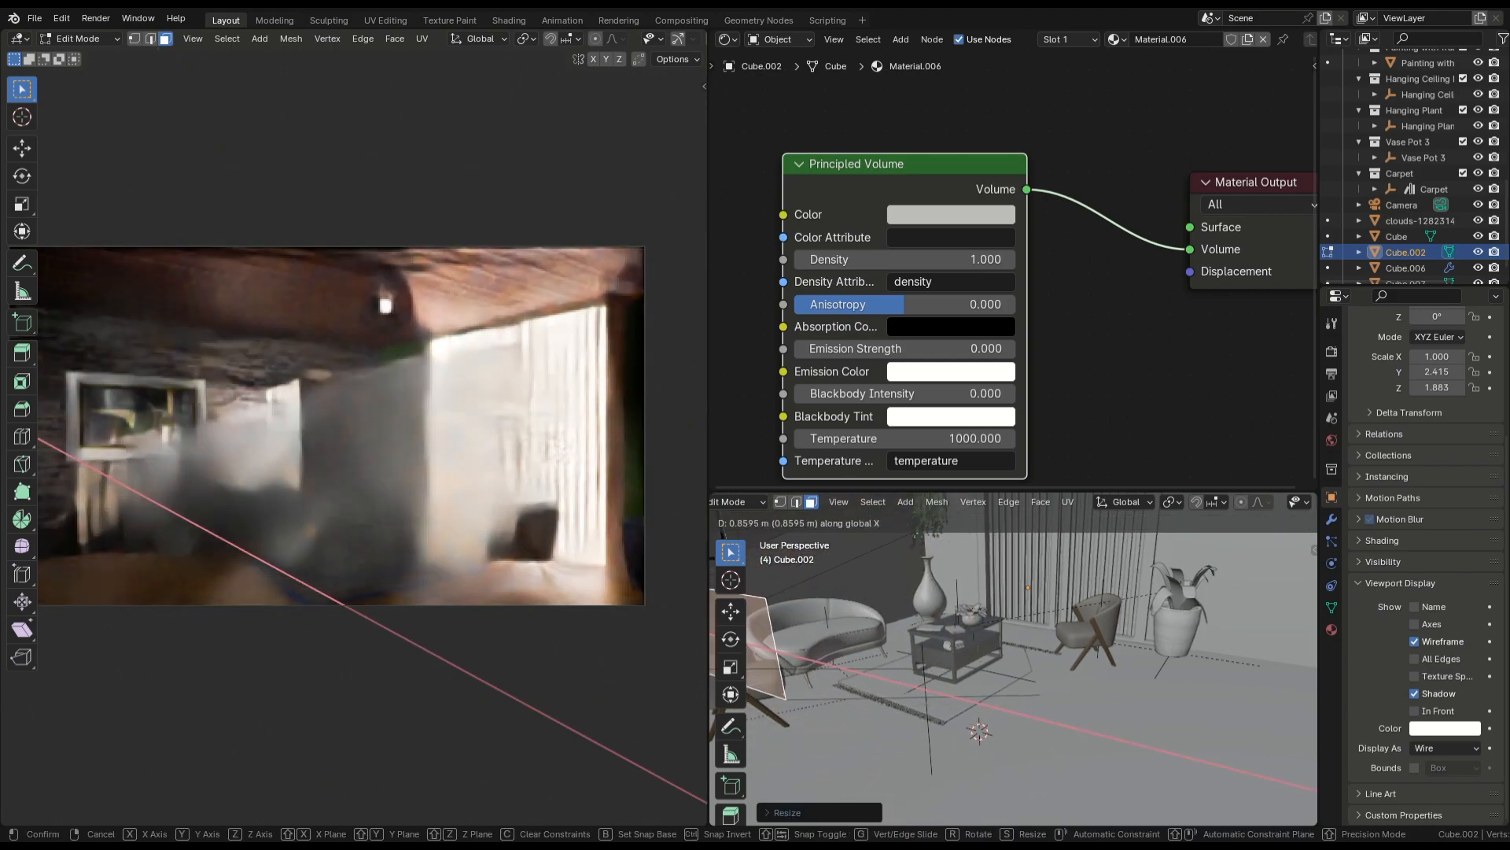
{"action": "left_click", "coordinate": [956, 668]}
{"action": "middle_click_drag", "start_coordinate": [964, 667], "coordinate": [1015, 678]}
{"action": "key", "text": "g"}
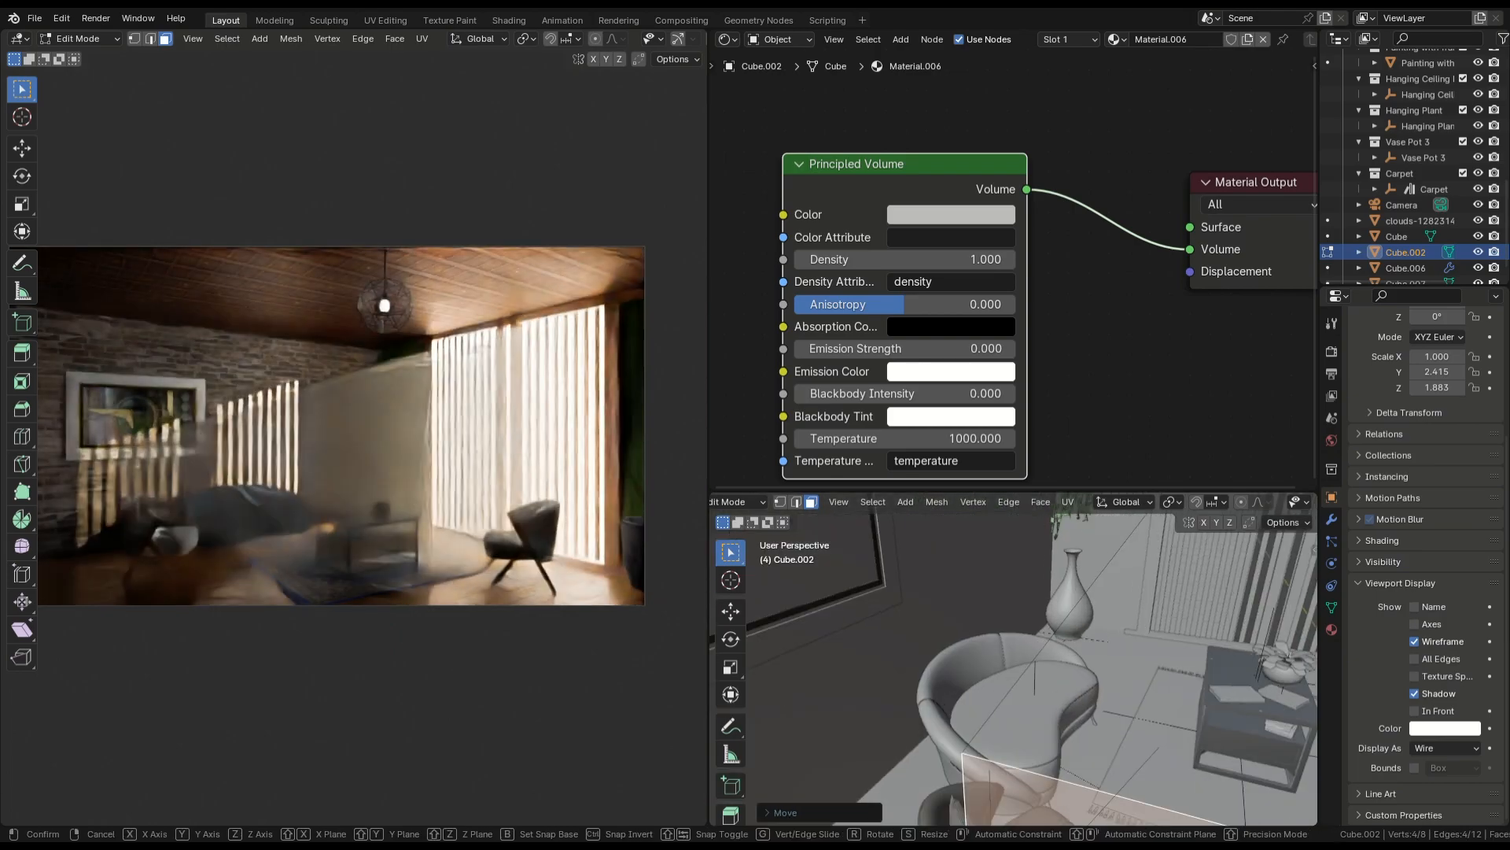
{"action": "key", "text": "x"}
{"action": "left_click", "coordinate": [936, 669]}
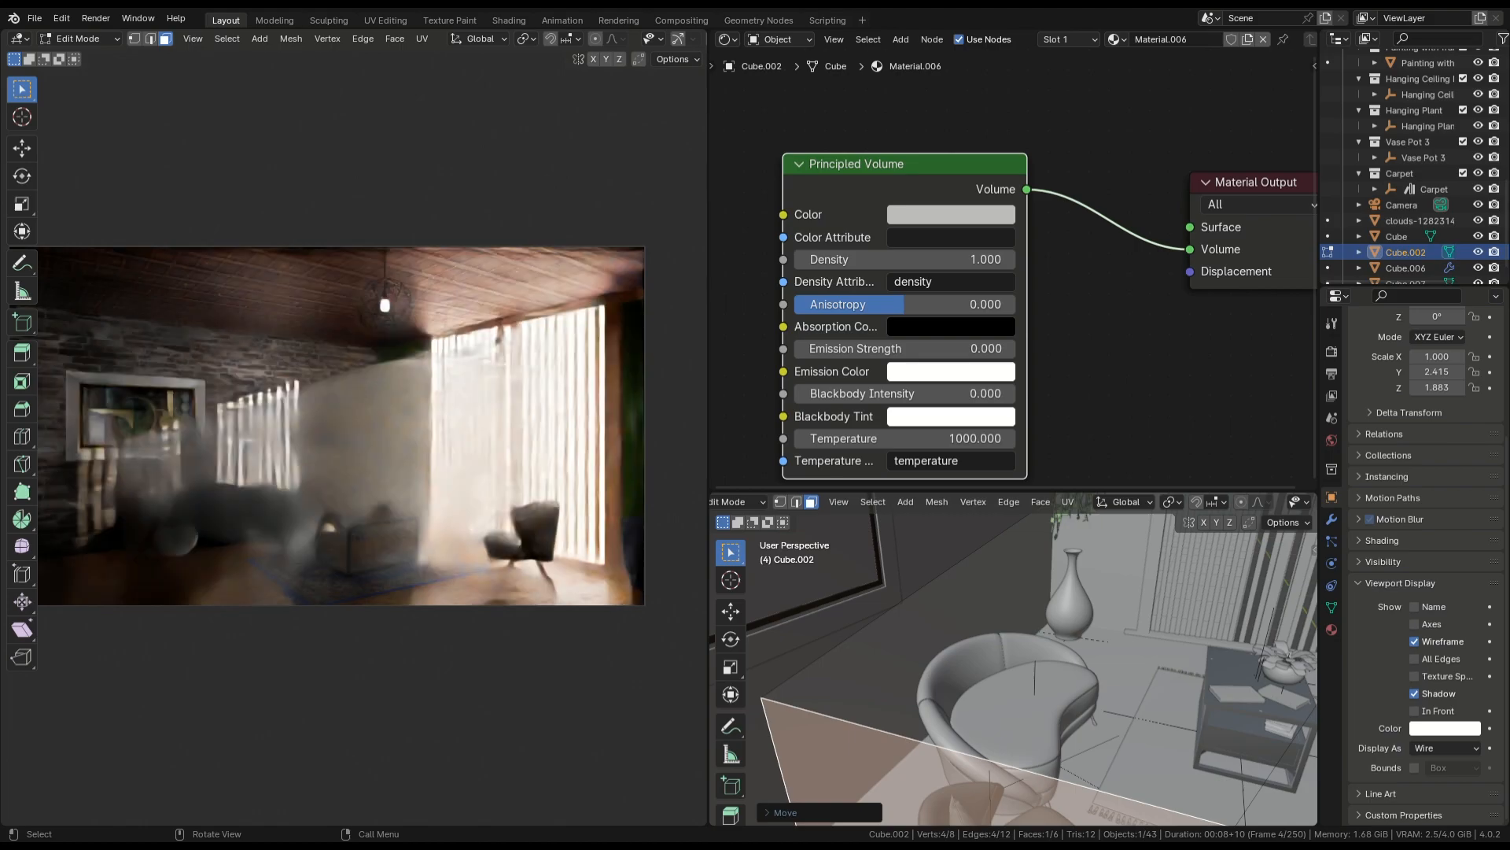
{"action": "middle_click_drag", "start_coordinate": [1022, 669], "coordinate": [996, 543]}
{"action": "scroll", "coordinate": [976, 669], "scroll_direction": "down", "scroll_amount": 4}
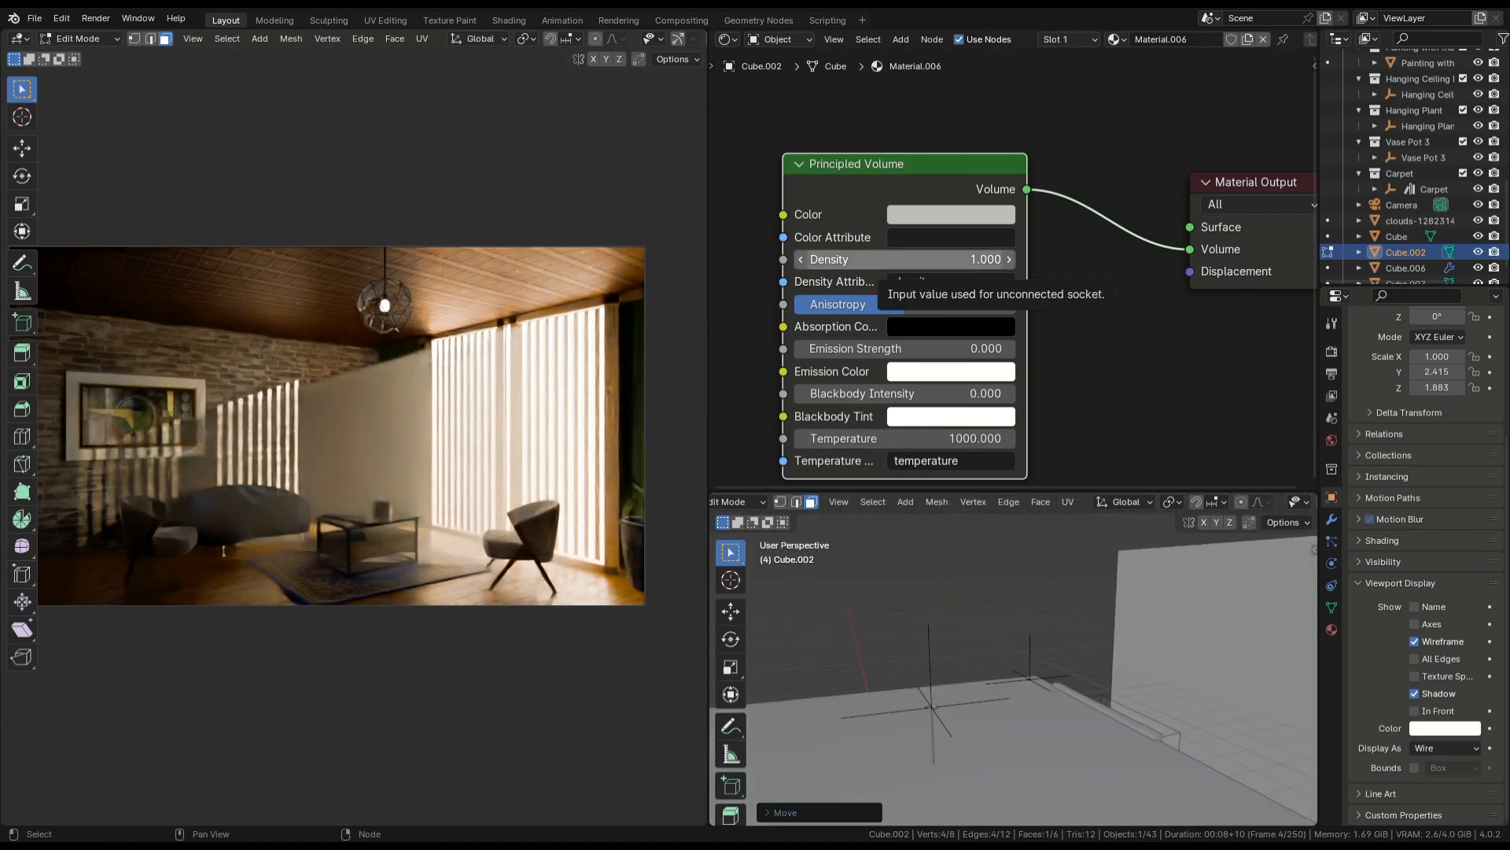
Set the Principled Volume's Density to 0.050 after trying 1.600, and its Anisotropy to -0.709
{"action": "left_click_drag", "start_coordinate": [885, 261], "coordinate": [931, 260]}
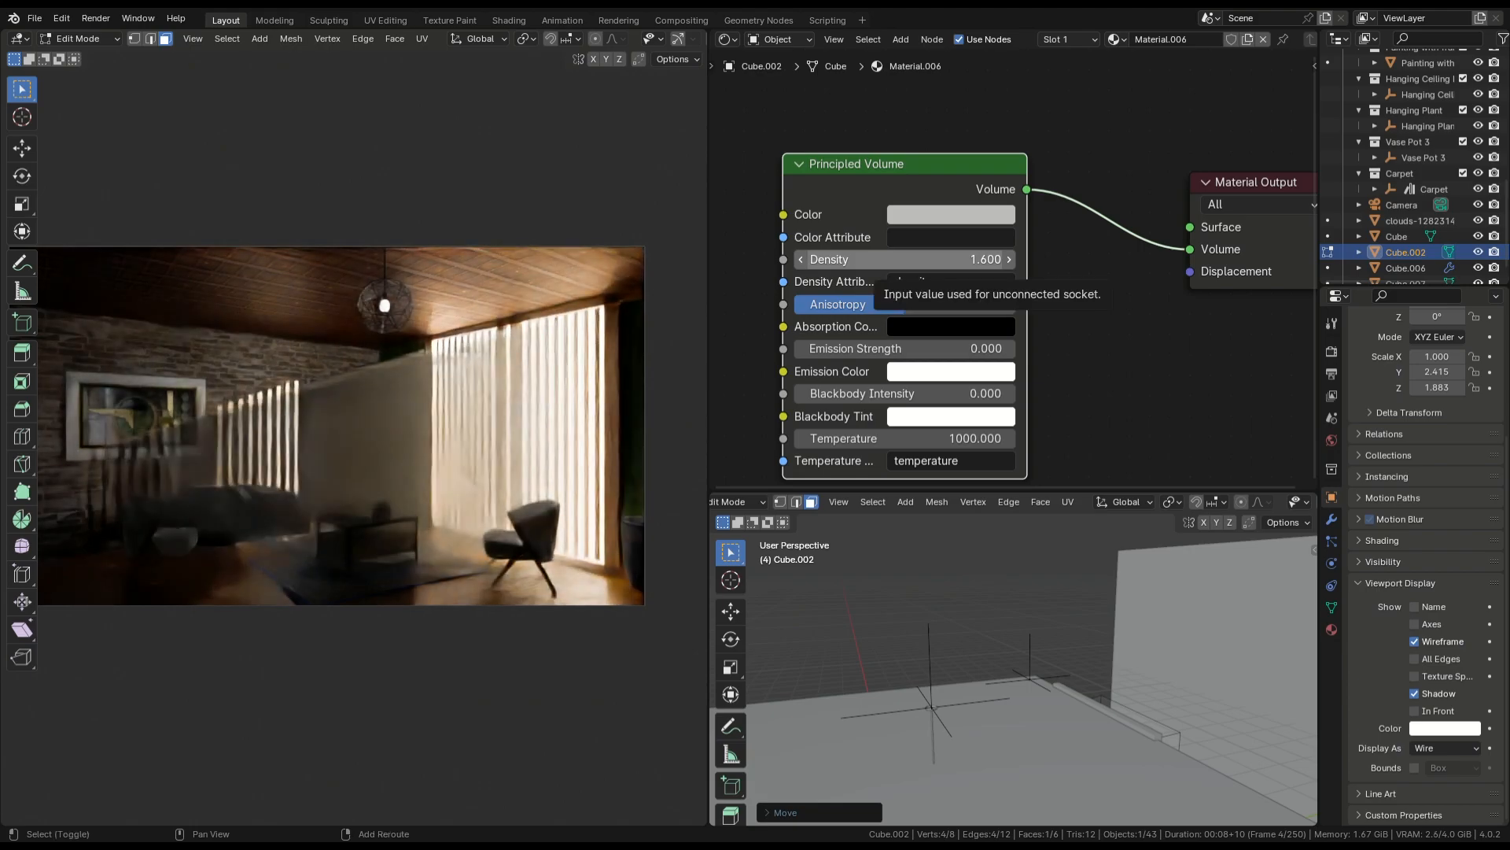
{"action": "left_click_drag", "start_coordinate": [932, 261], "coordinate": [719, 260]}
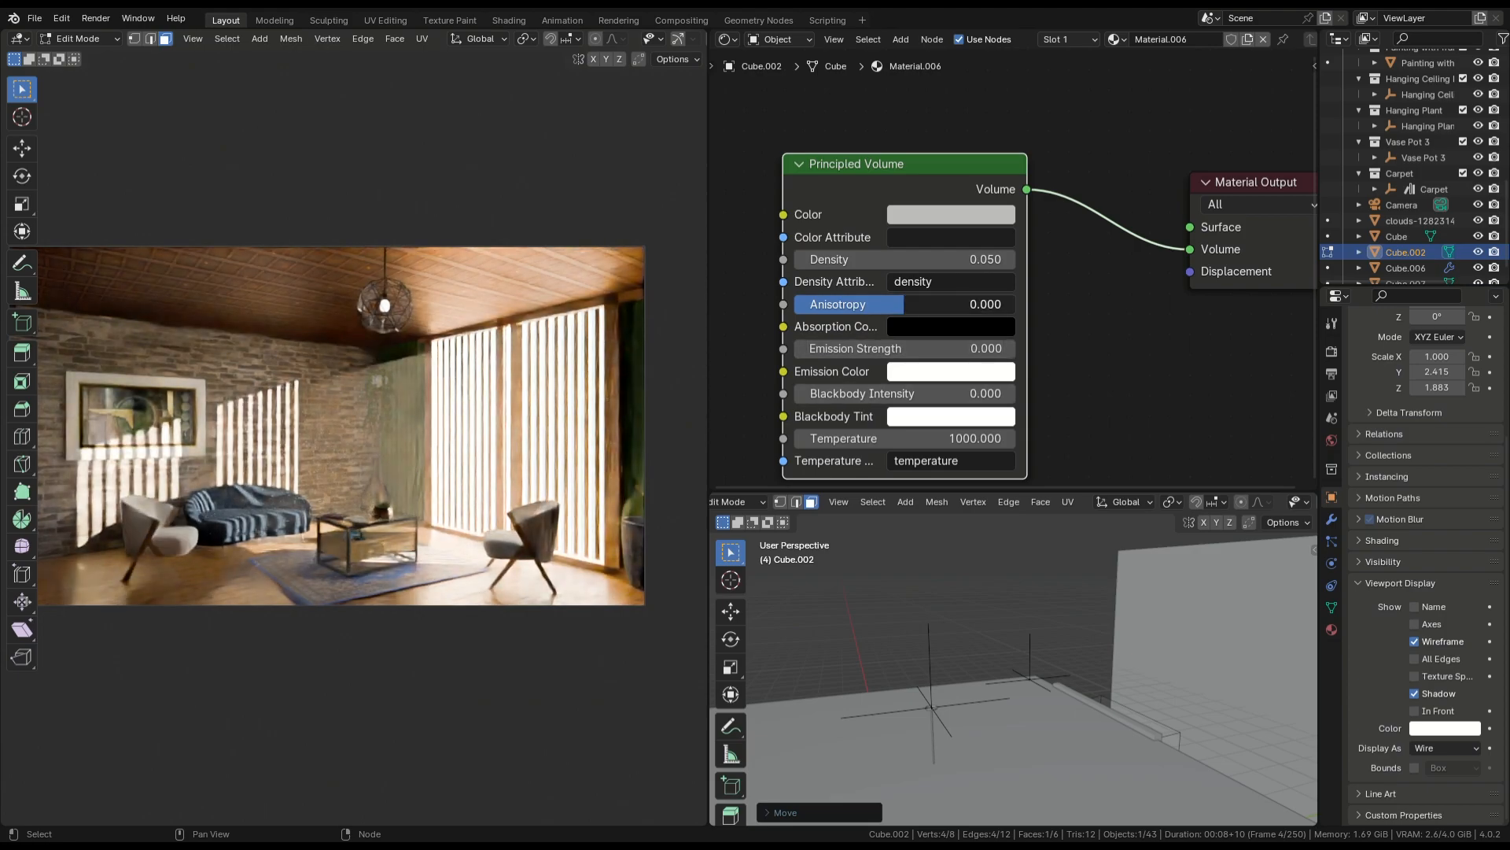
{"action": "left_click_drag", "start_coordinate": [897, 304], "coordinate": [827, 304]}
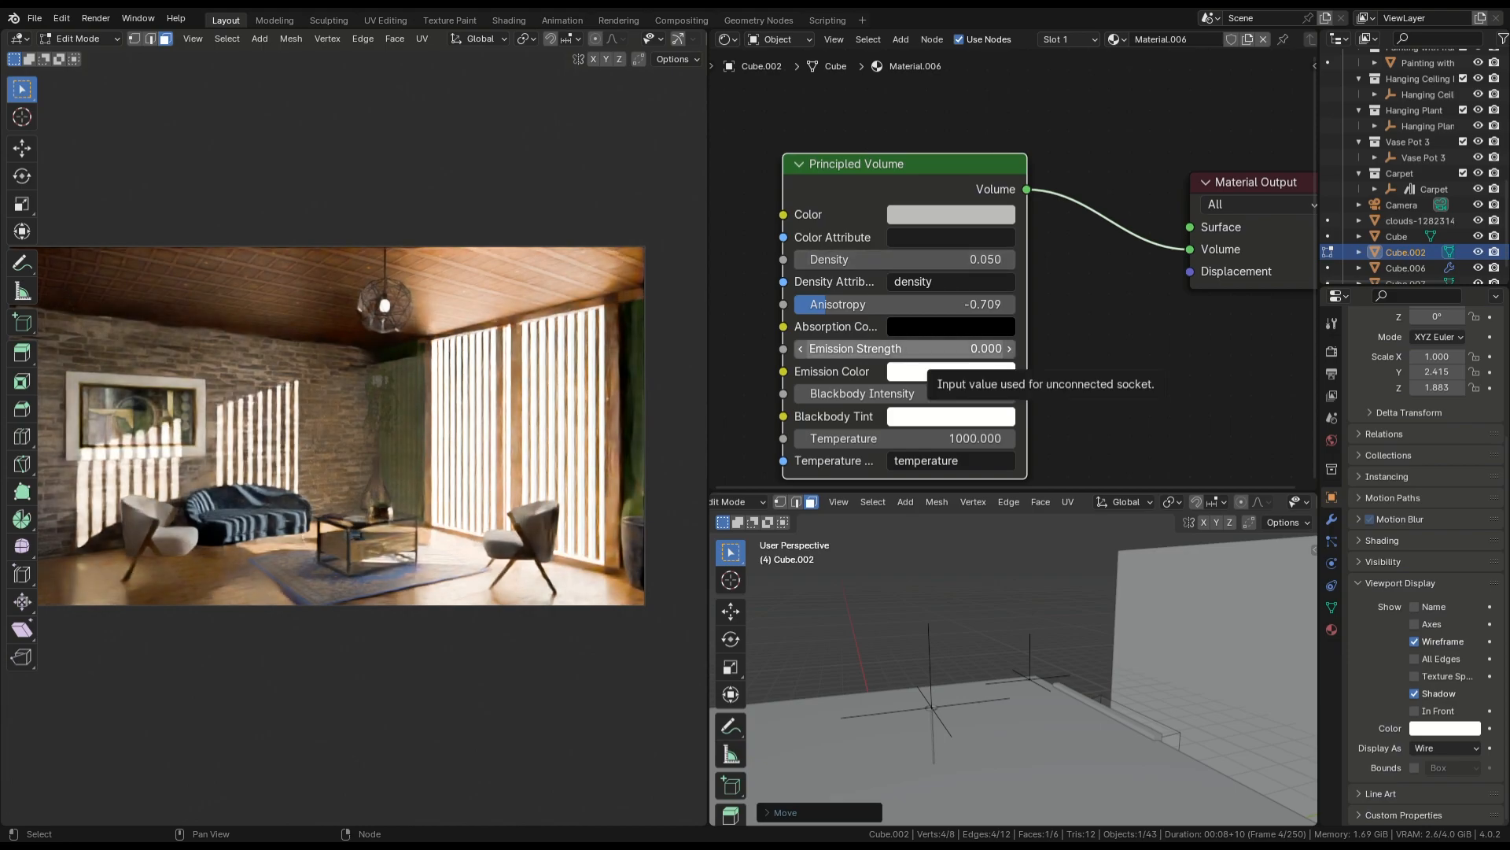
Try an Emission Strength of 8.100 on the volume, reset it to 0, and set Anisotropy to -0.864
{"action": "left_click_drag", "start_coordinate": [905, 348], "coordinate": [960, 349]}
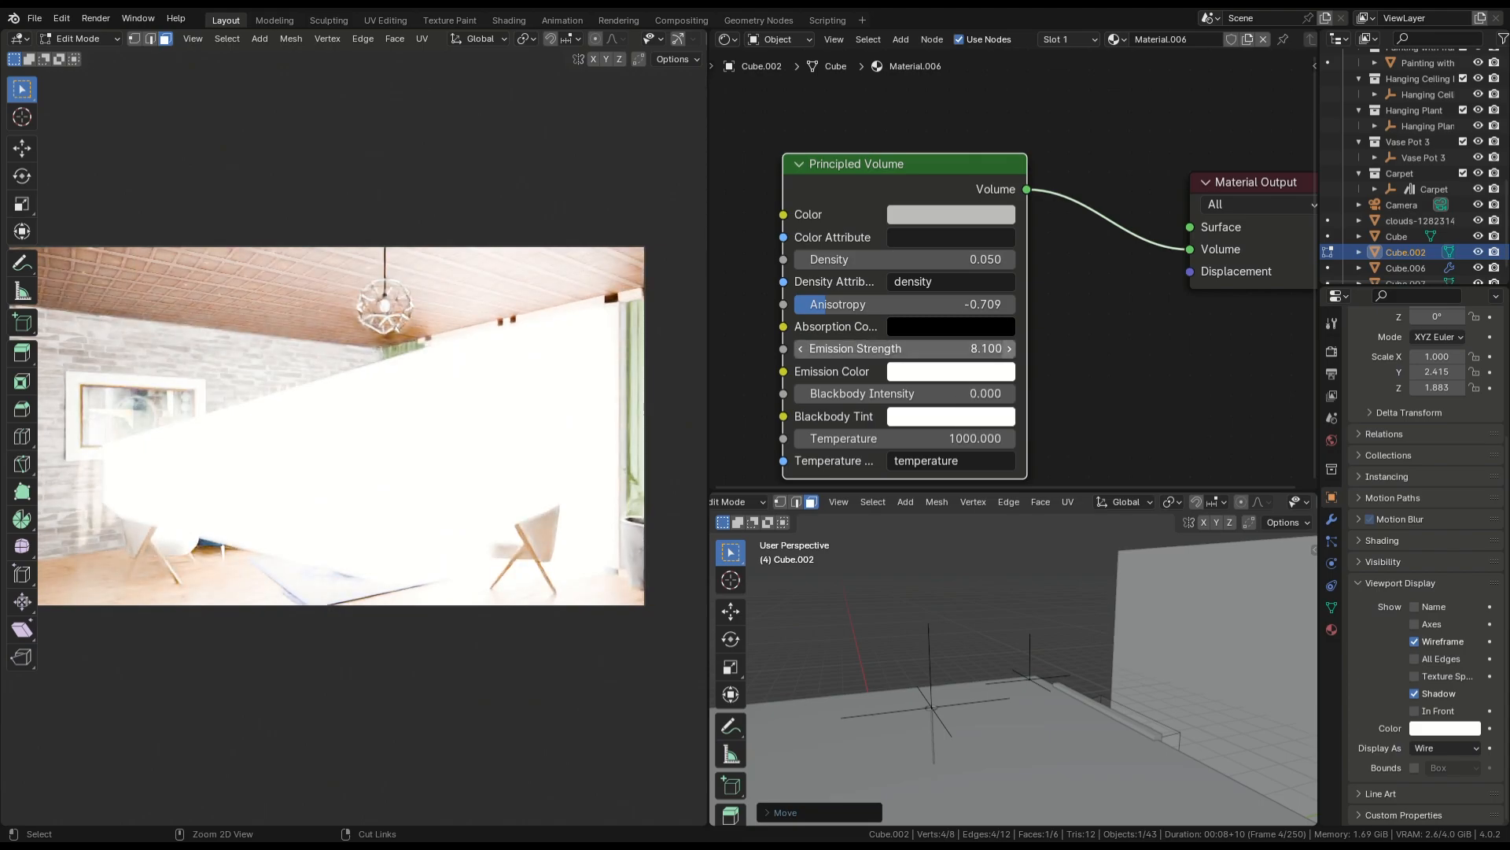
{"action": "left_click", "coordinate": [905, 348]}
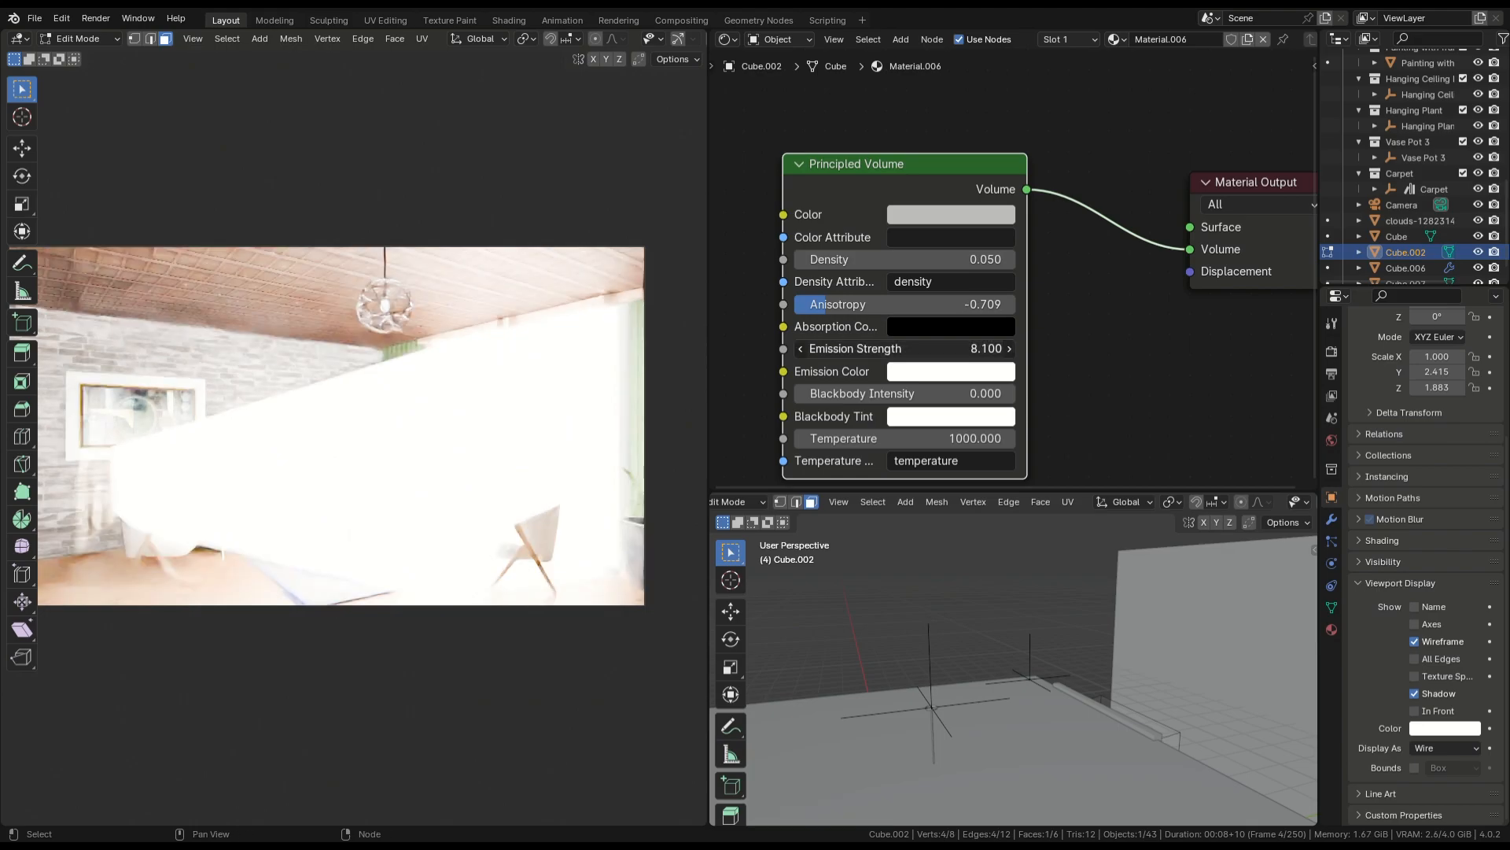
{"action": "type", "text": "0"}
{"action": "key", "text": "Return"}
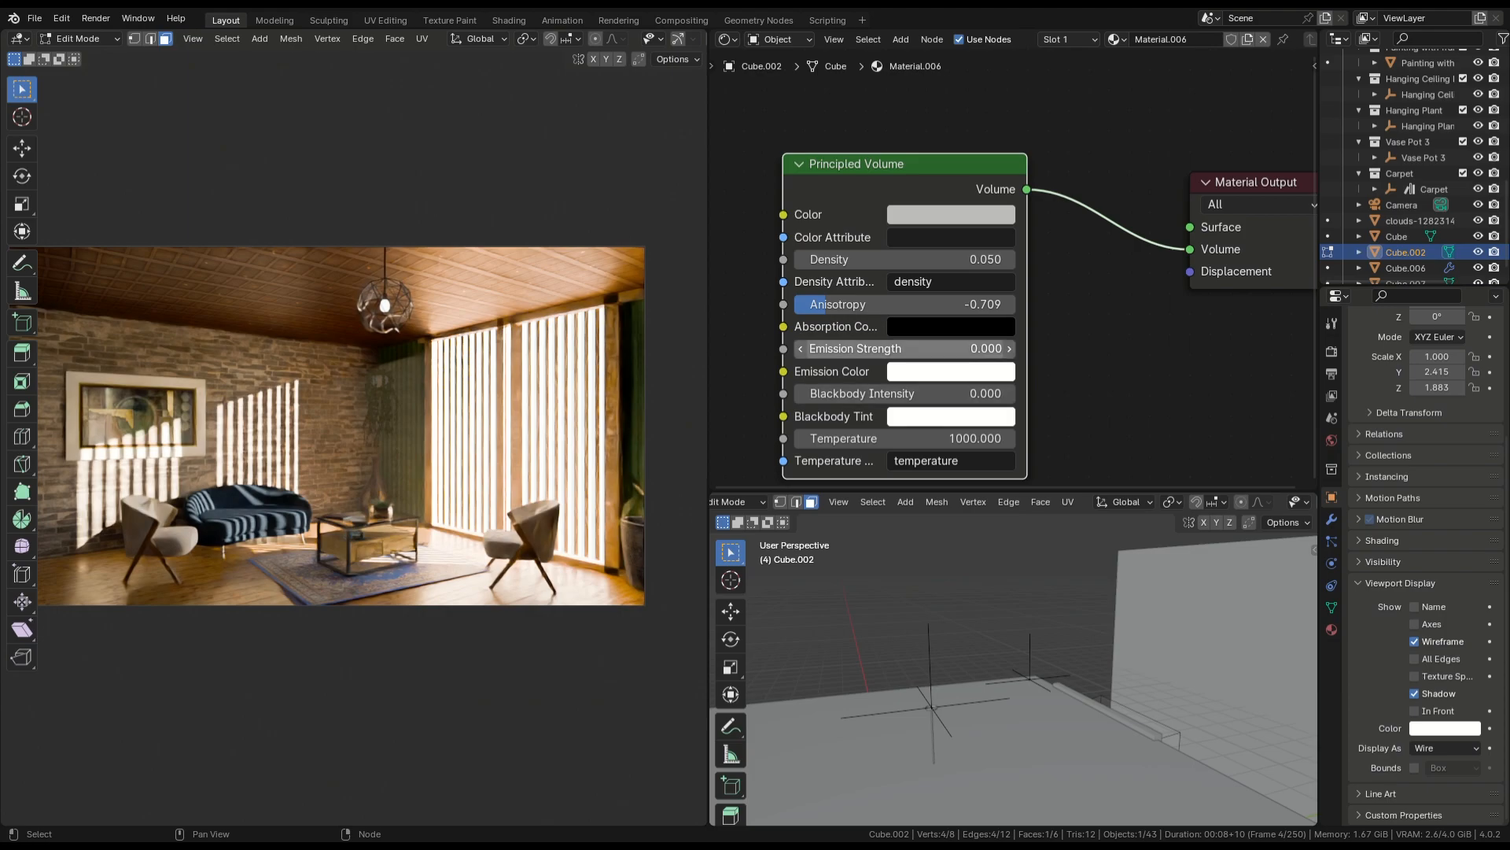
{"action": "mouse_move", "coordinate": [905, 305]}
{"action": "left_mouse_down"}
{"action": "mouse_move", "coordinate": [951, 304]}
{"action": "mouse_move", "coordinate": [885, 305]}
{"action": "left_mouse_up"}
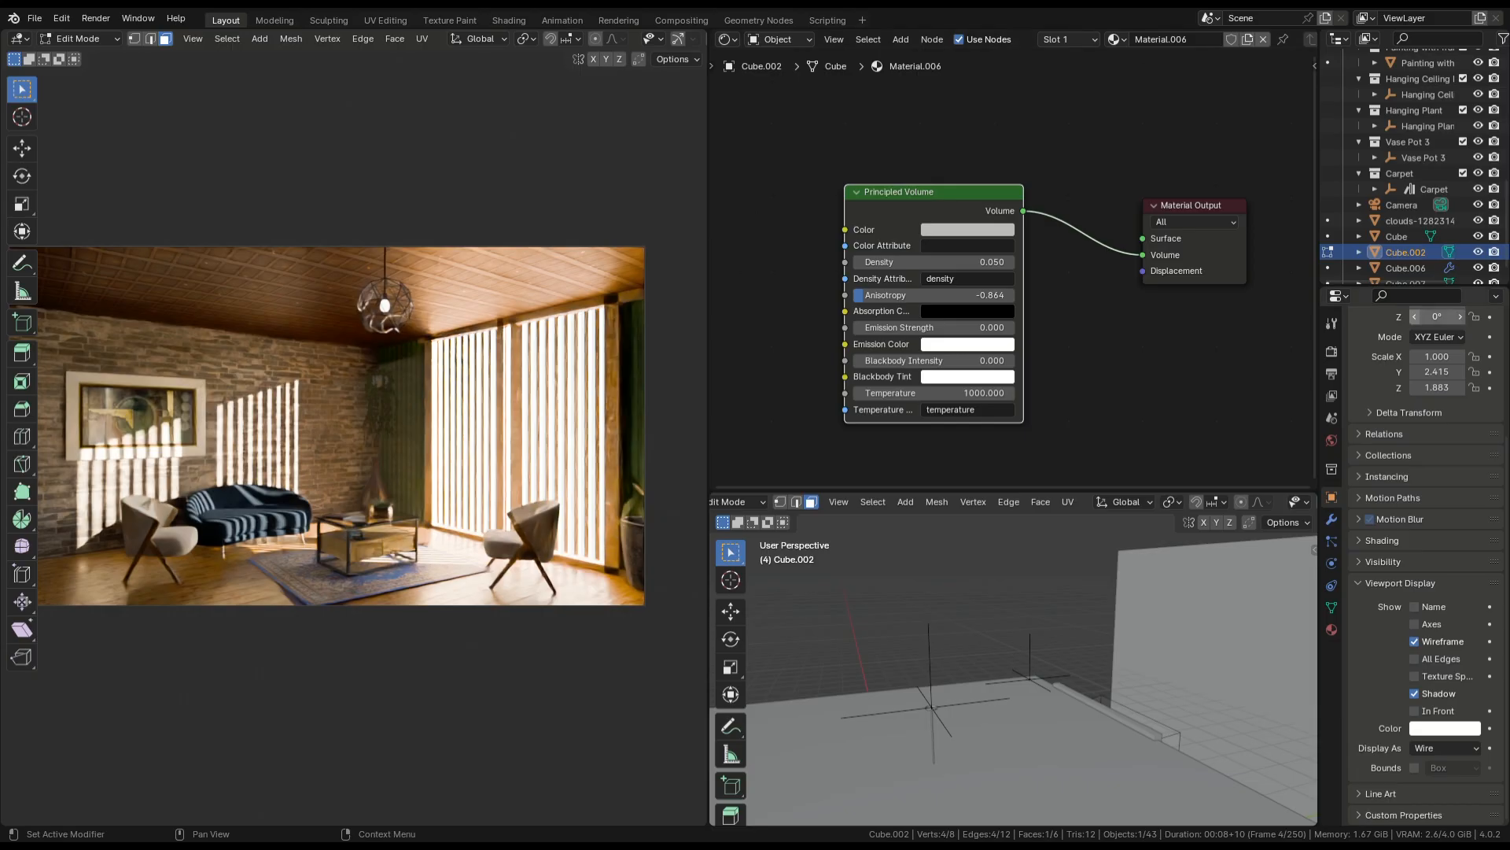
Review the scene's sampling and light path settings, and its output resolution and file format
{"action": "left_click", "coordinate": [1386, 368]}
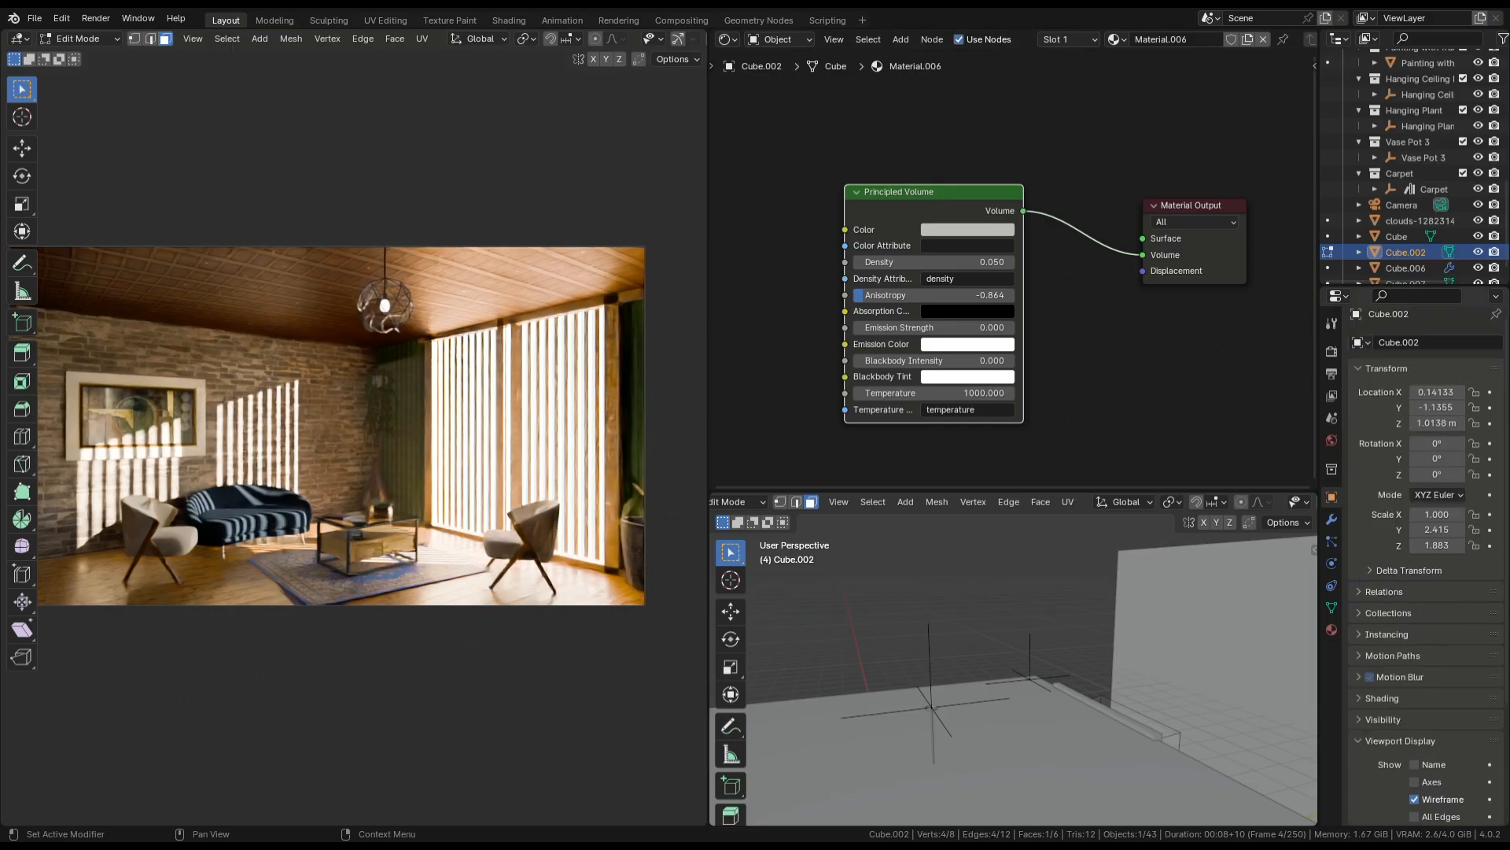
{"action": "left_click", "coordinate": [1332, 351]}
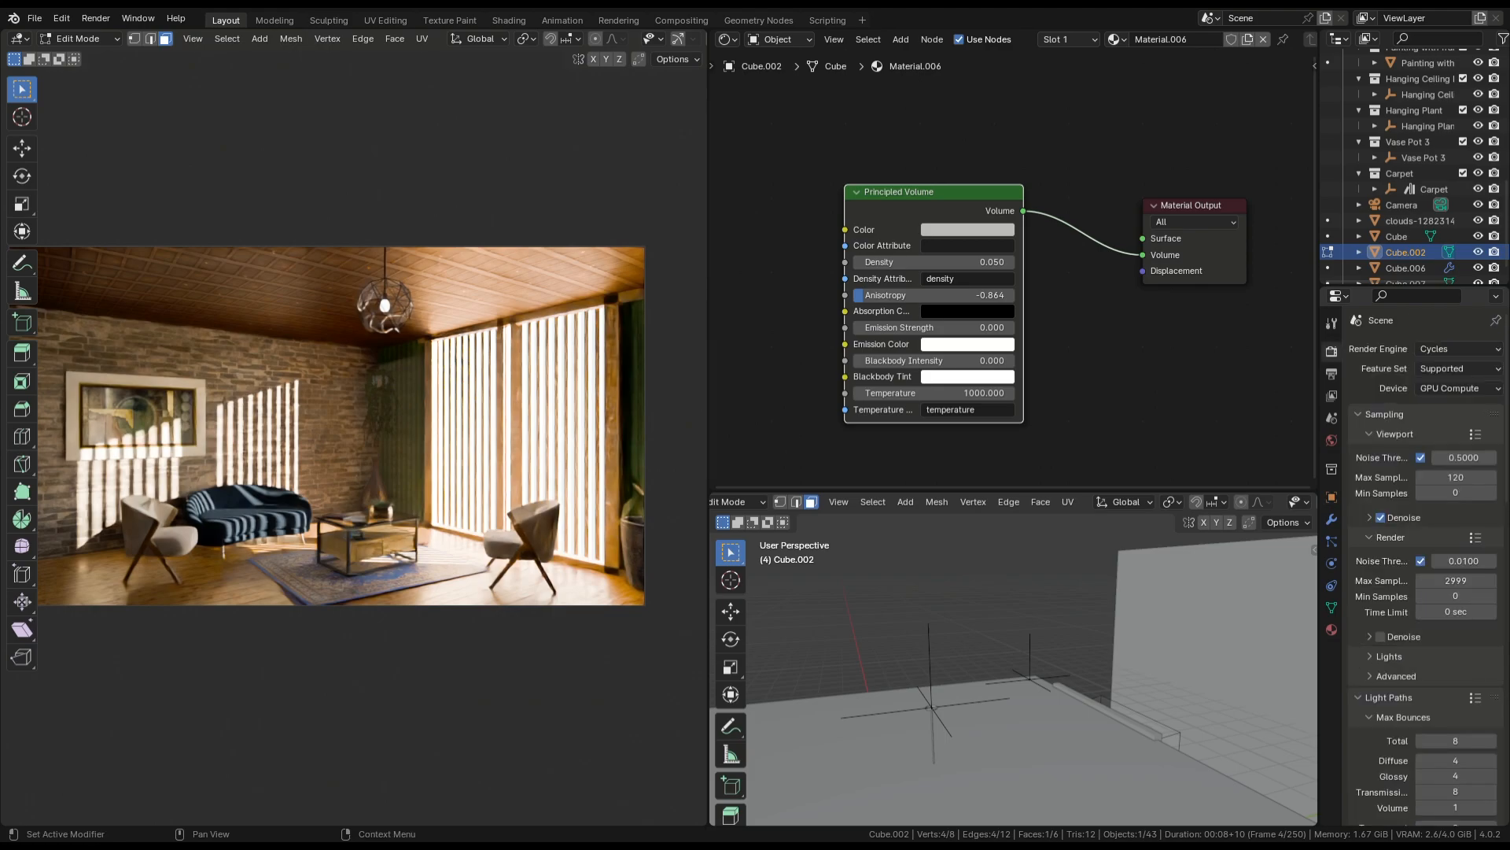
{"action": "scroll", "coordinate": [1424, 562], "scroll_direction": "down", "scroll_amount": 10}
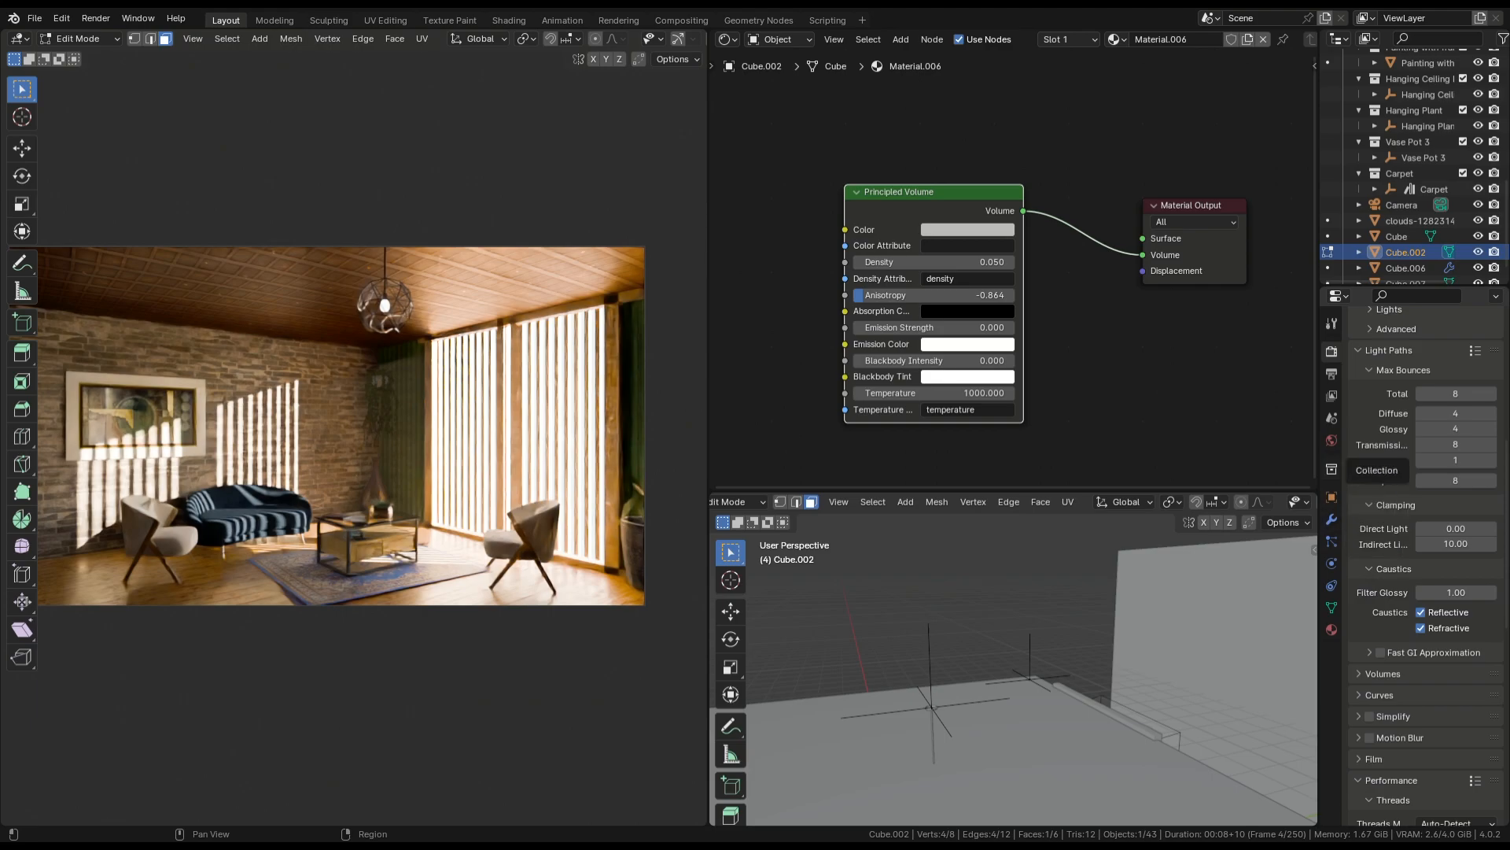
{"action": "left_click", "coordinate": [1332, 374]}
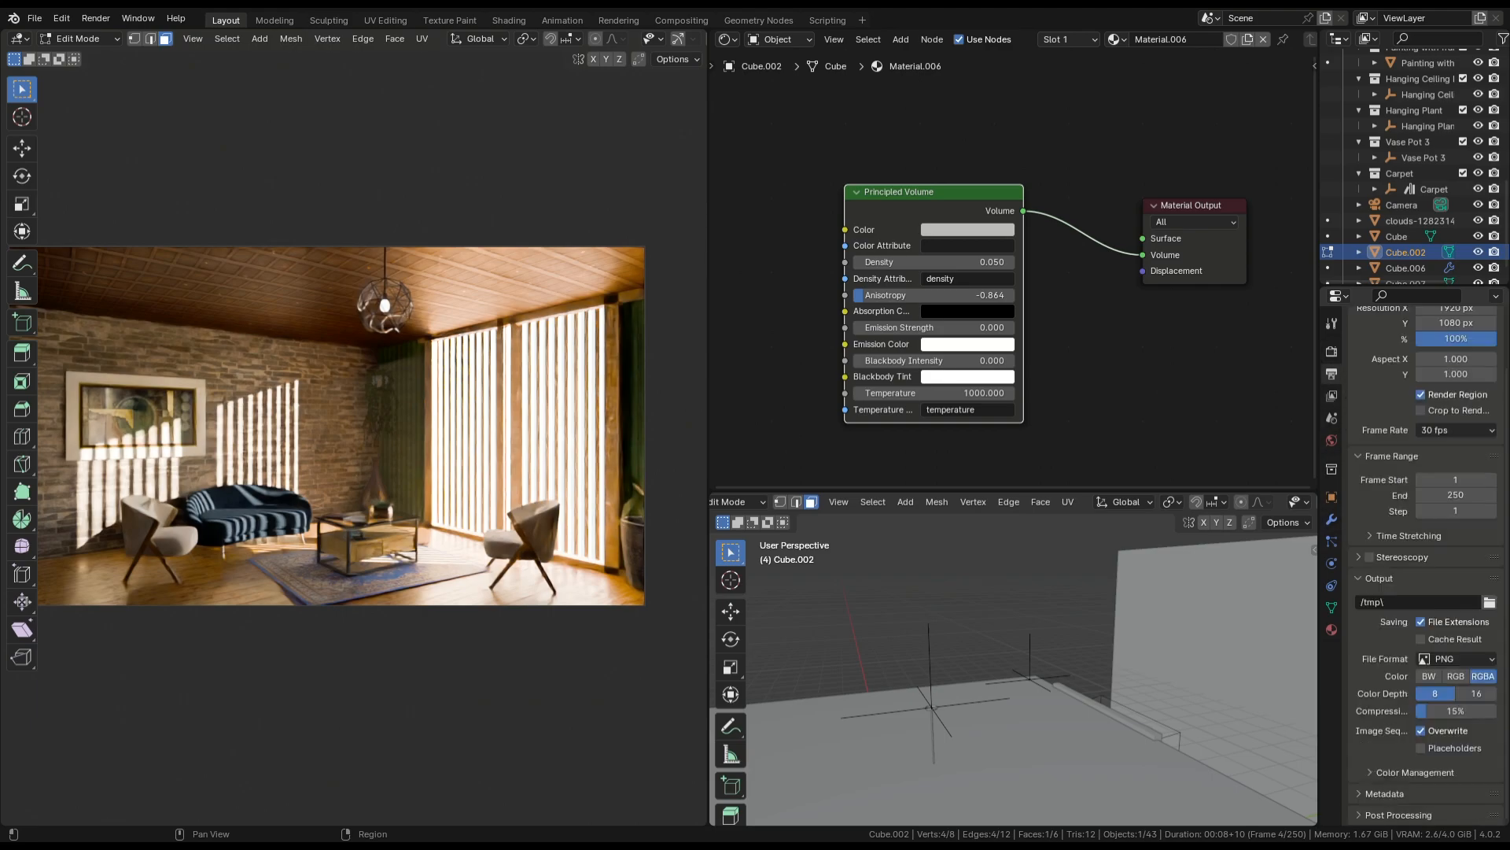
{"action": "left_click", "coordinate": [1426, 658]}
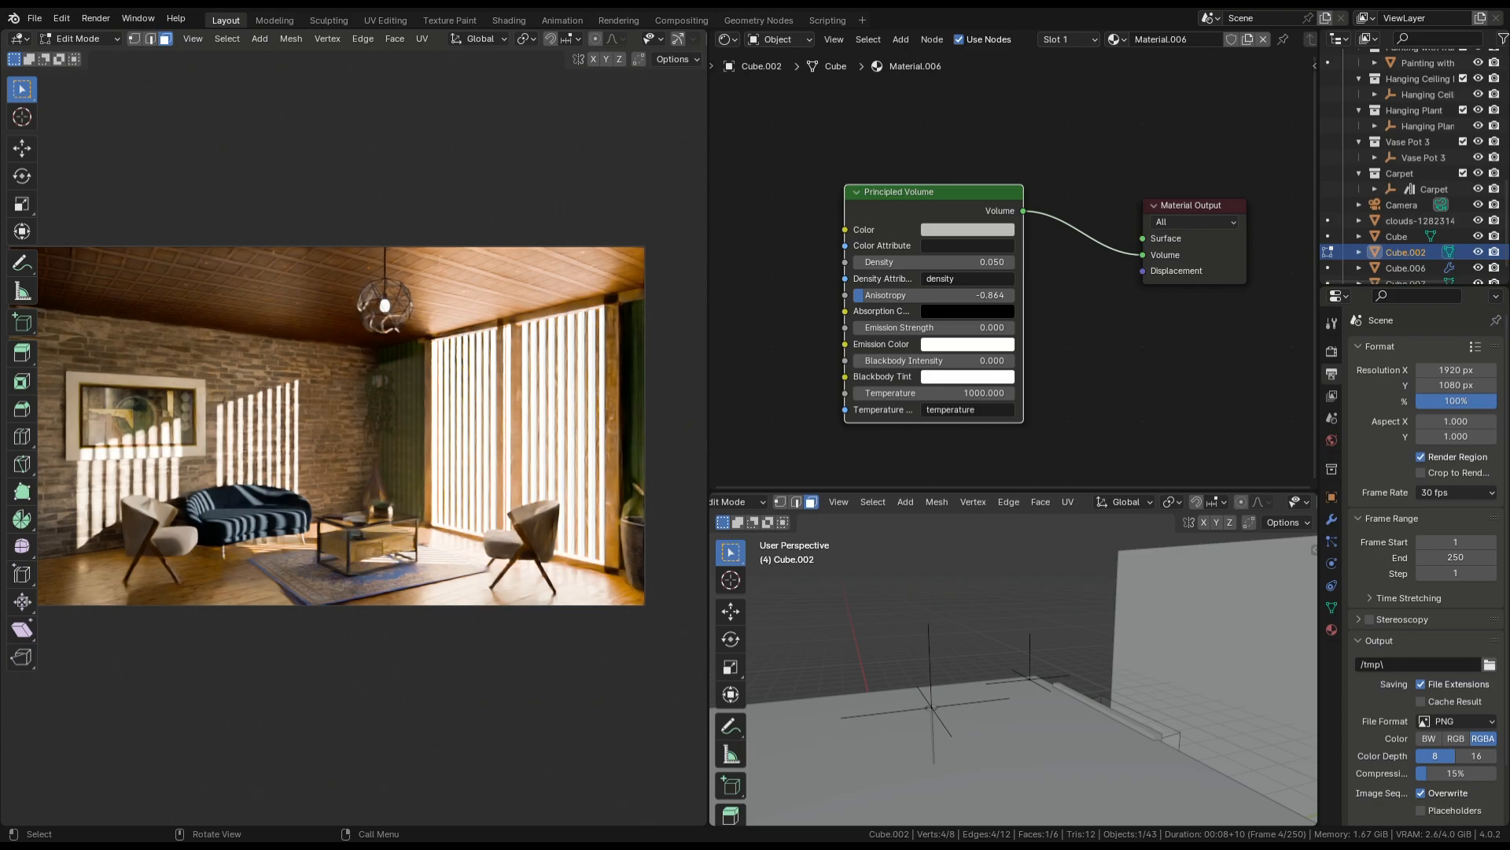
Leave Edit Mode, select the camera outside the room, and show its lens and depth of field settings
{"action": "scroll", "coordinate": [991, 744], "scroll_direction": "down", "scroll_amount": 6}
{"action": "mouse_move", "coordinate": [993, 743]}
{"action": "middle_mouse_down"}
{"action": "mouse_move", "coordinate": [993, 700]}
{"action": "mouse_move", "coordinate": [1015, 728]}
{"action": "mouse_move", "coordinate": [960, 720]}
{"action": "mouse_move", "coordinate": [1003, 728]}
{"action": "middle_mouse_up"}
{"action": "scroll", "coordinate": [993, 700], "scroll_direction": "up", "scroll_amount": 8}
{"action": "scroll", "coordinate": [959, 720], "scroll_direction": "up", "scroll_amount": 2}
{"action": "key", "text": "Tab"}
{"action": "mouse_move", "coordinate": [1003, 669]}
{"action": "middle_mouse_down", "text": "shift"}
{"action": "mouse_move", "coordinate": [1140, 708]}
{"action": "mouse_move", "coordinate": [1046, 645]}
{"action": "mouse_move", "coordinate": [982, 673]}
{"action": "middle_mouse_up", "text": "shift"}
{"action": "left_click", "coordinate": [889, 660]}
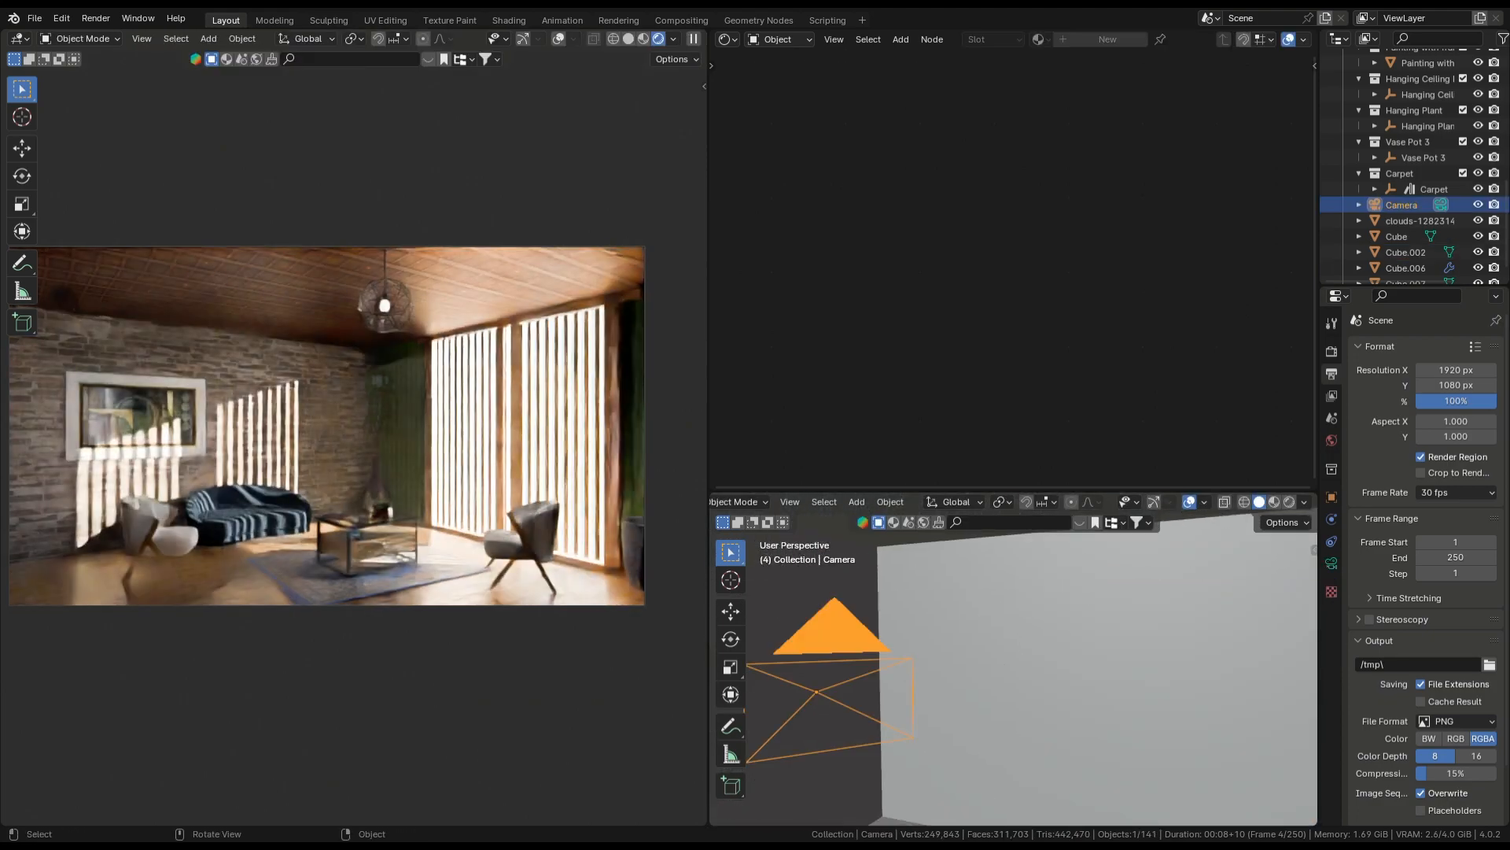
{"action": "left_click", "coordinate": [1331, 563]}
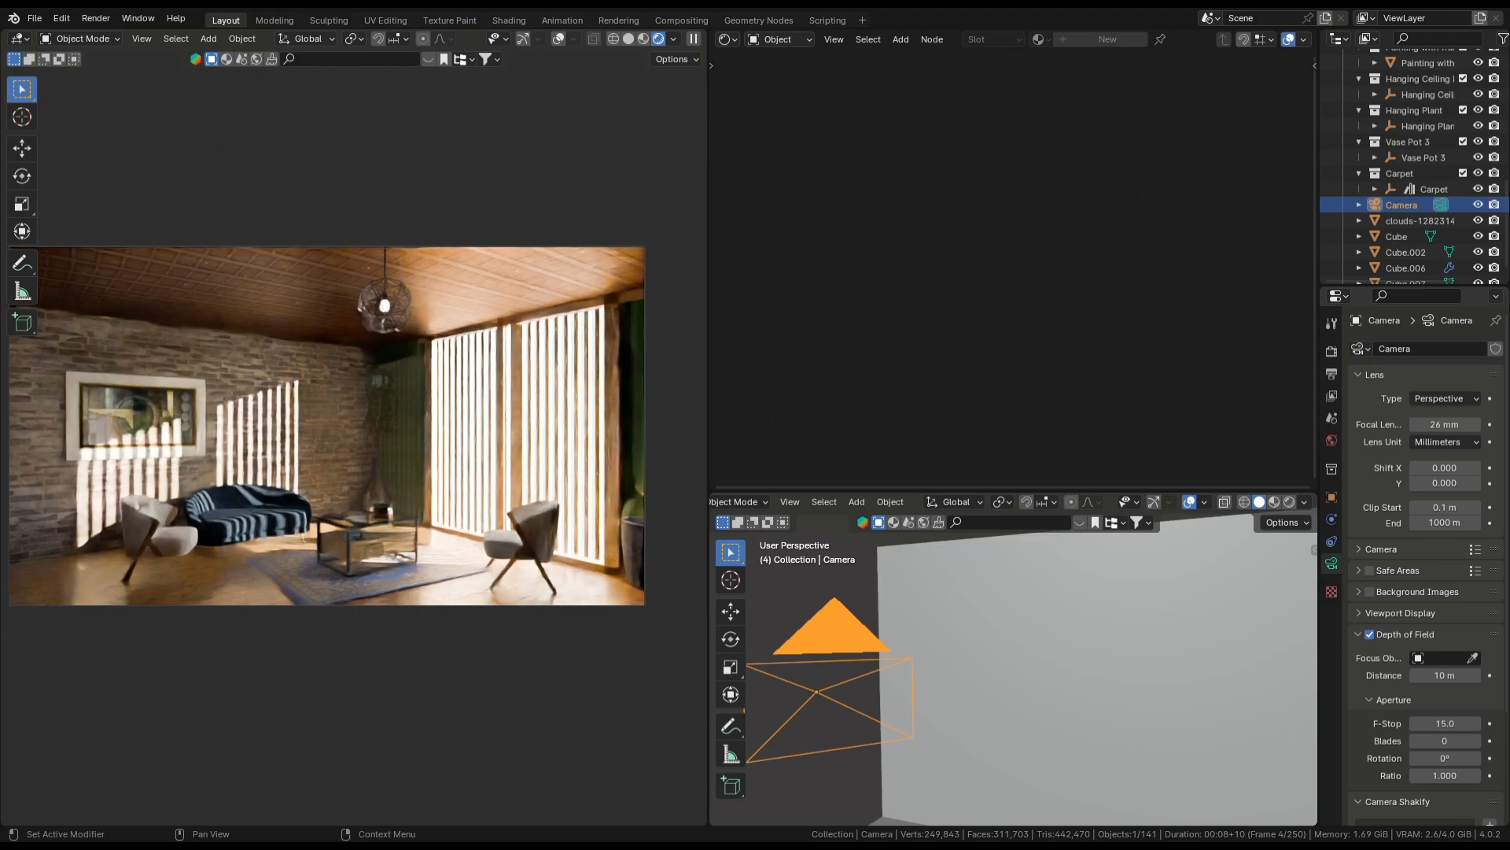
Switch the camera's Depth of Field off and on, and set its F-Stop to 10 after trying 0.1
{"action": "left_click", "coordinate": [1369, 634]}
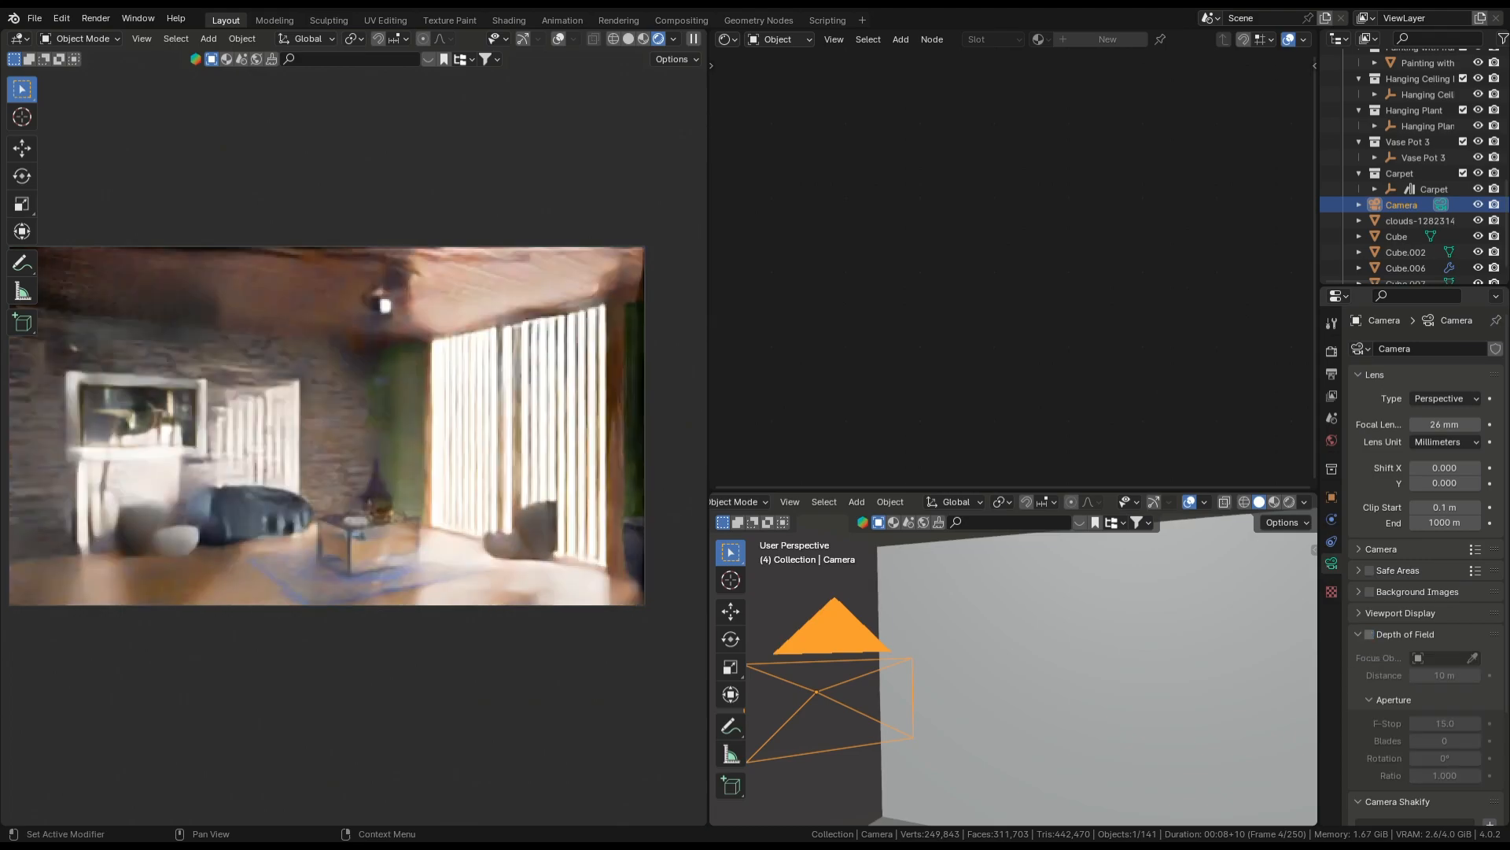
{"action": "left_click", "coordinate": [1370, 634]}
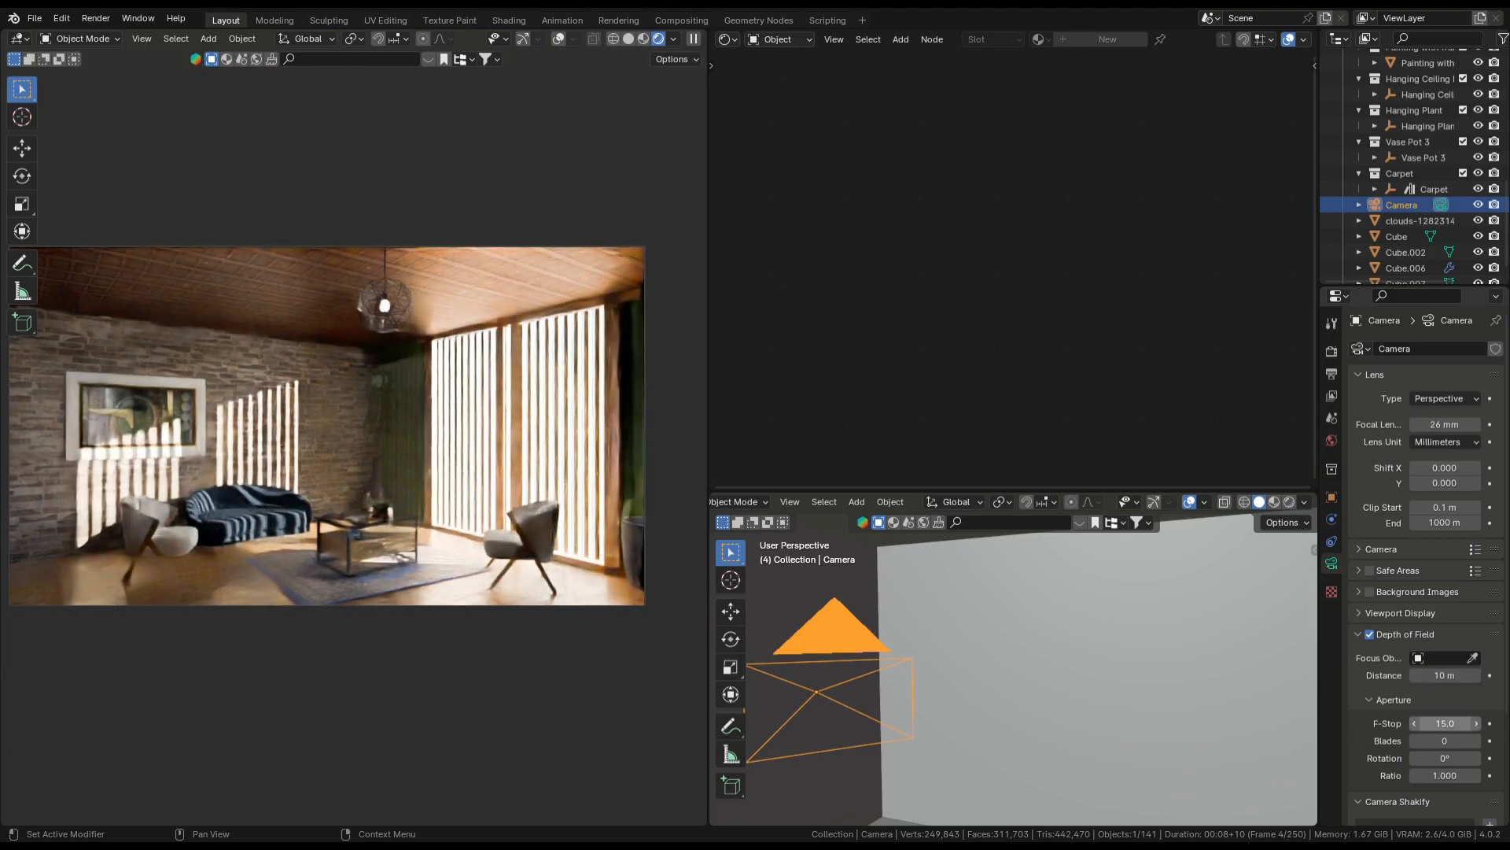
{"action": "left_click_drag", "start_coordinate": [1445, 724], "coordinate": [1322, 724]}
{"action": "left_click", "coordinate": [1445, 724]}
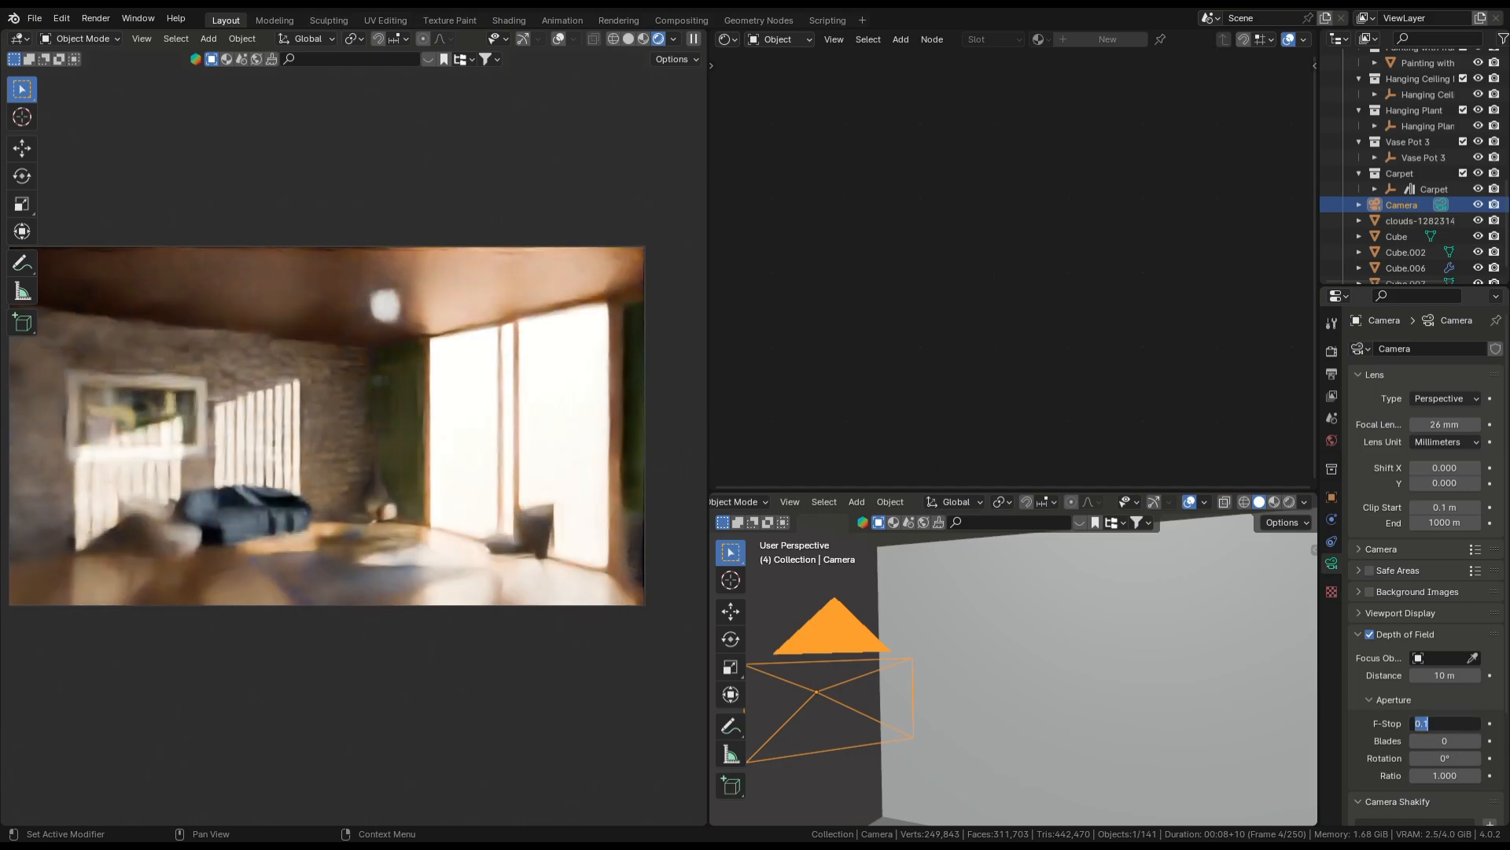
{"action": "type", "text": "10"}
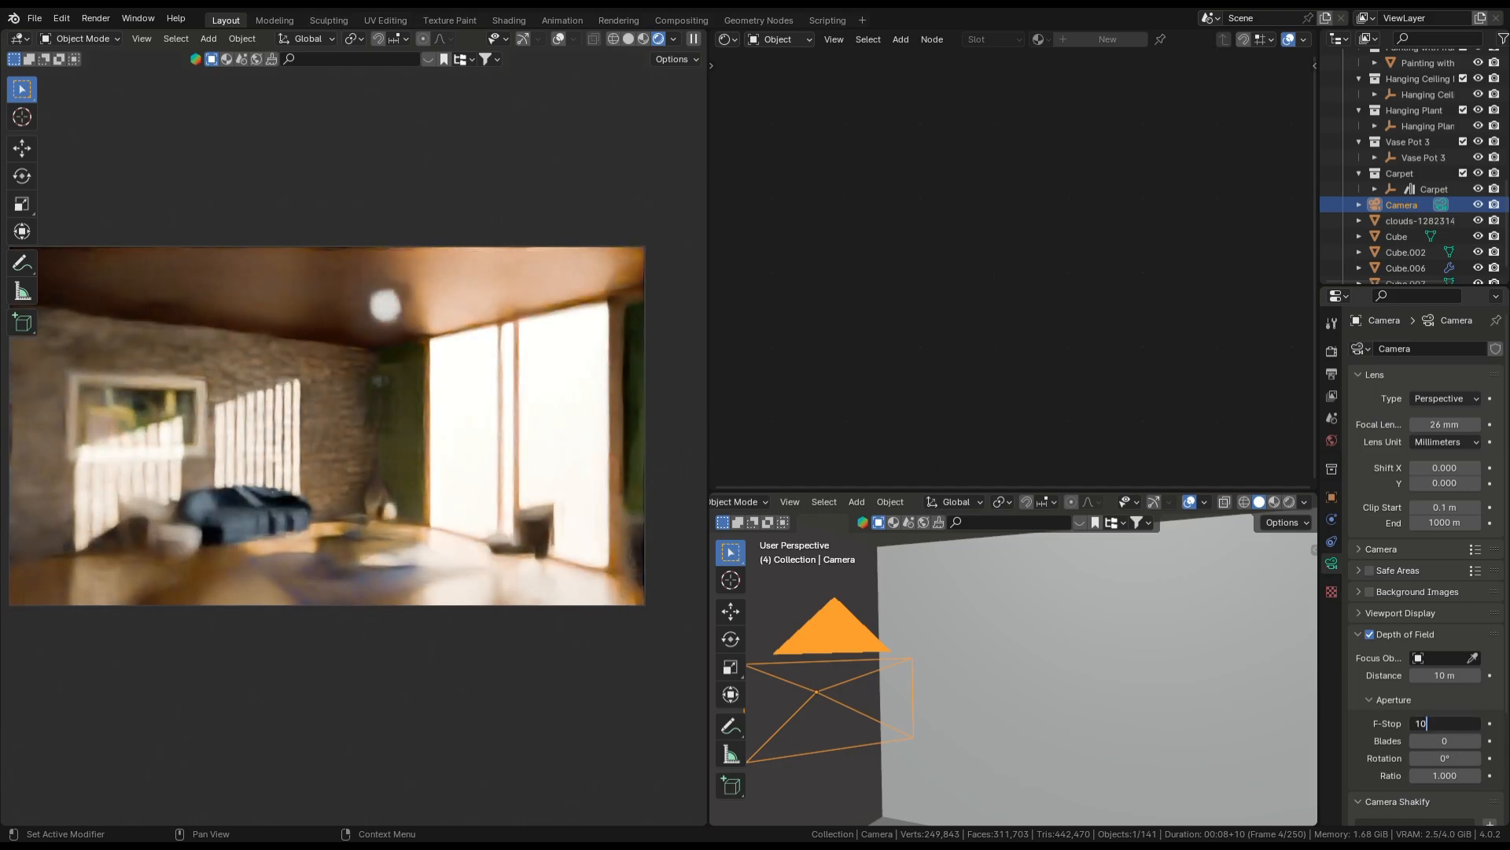
{"action": "key", "text": "Return"}
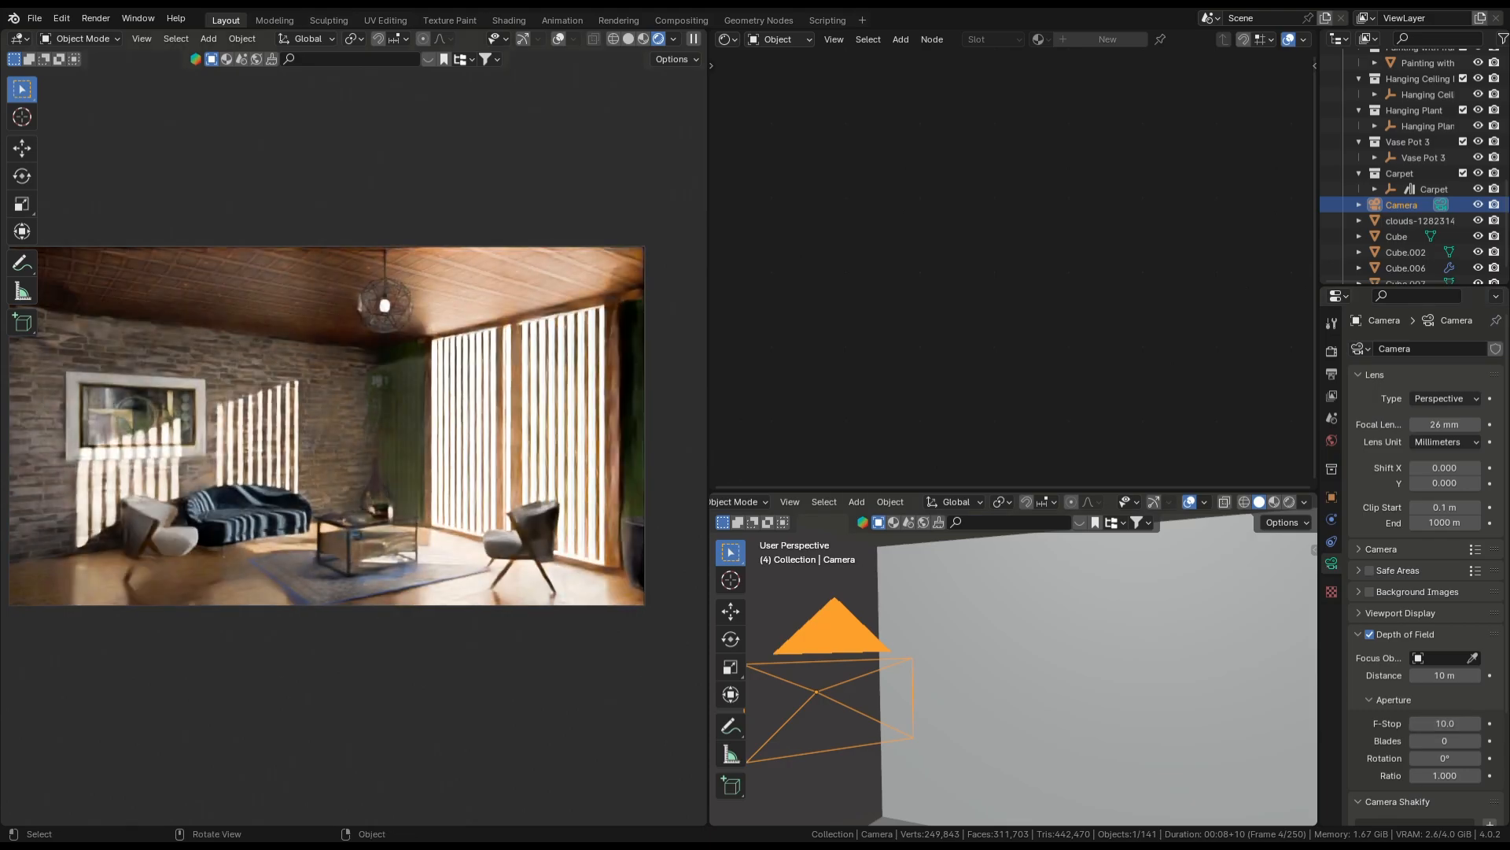
Check the focus on the brick wall and hanging plant in the render preview, and set the camera's F-Stop to 12
{"action": "scroll", "coordinate": [354, 425], "scroll_direction": "up", "scroll_amount": 3}
{"action": "scroll", "coordinate": [354, 437], "scroll_direction": "up", "scroll_amount": 15}
{"action": "left_click", "coordinate": [1445, 723]}
{"action": "type", "text": "12"}
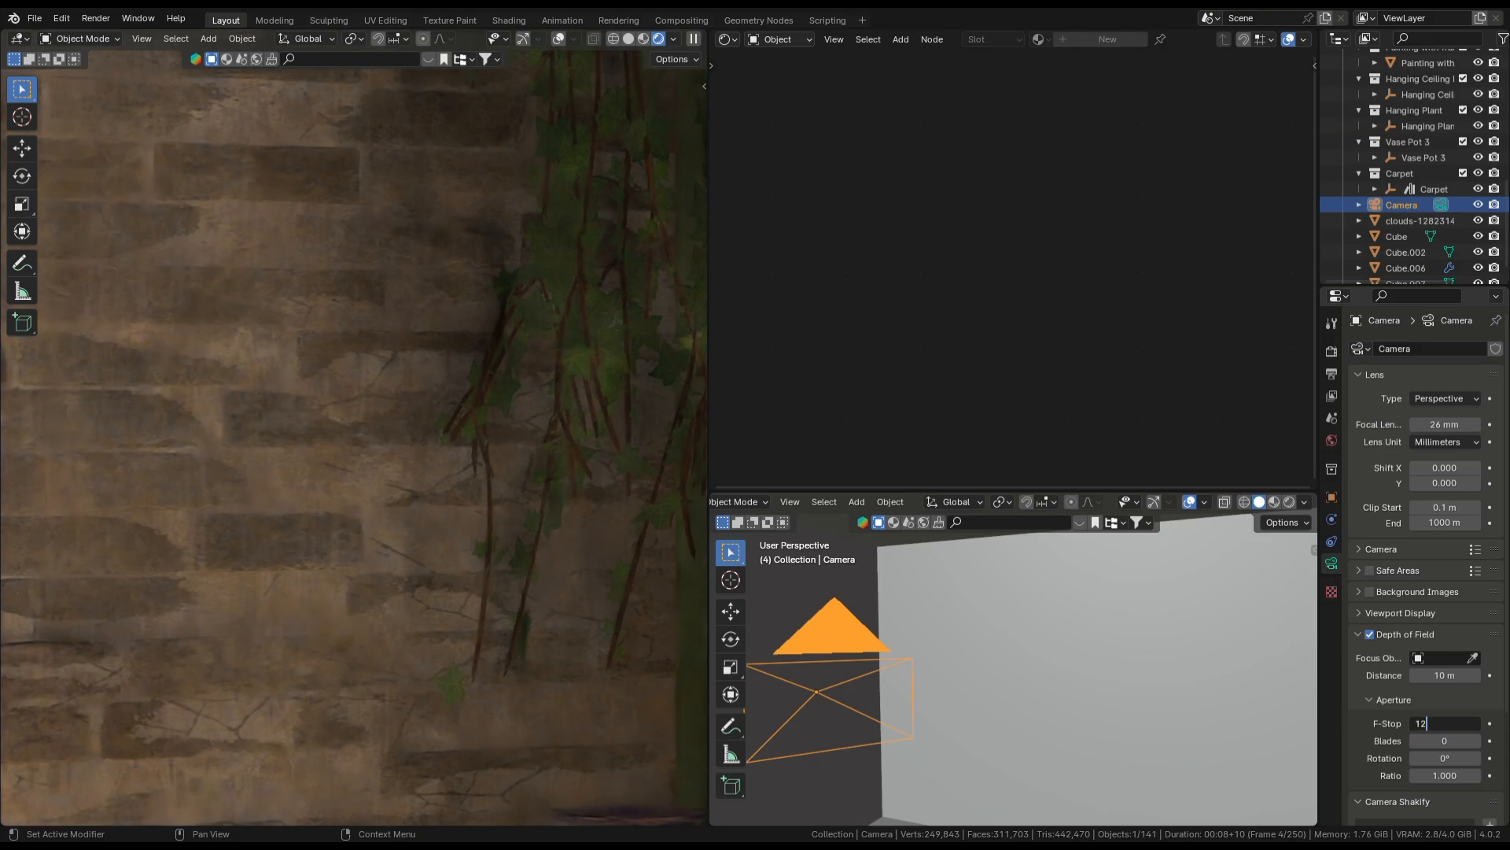
{"action": "key", "text": "Return"}
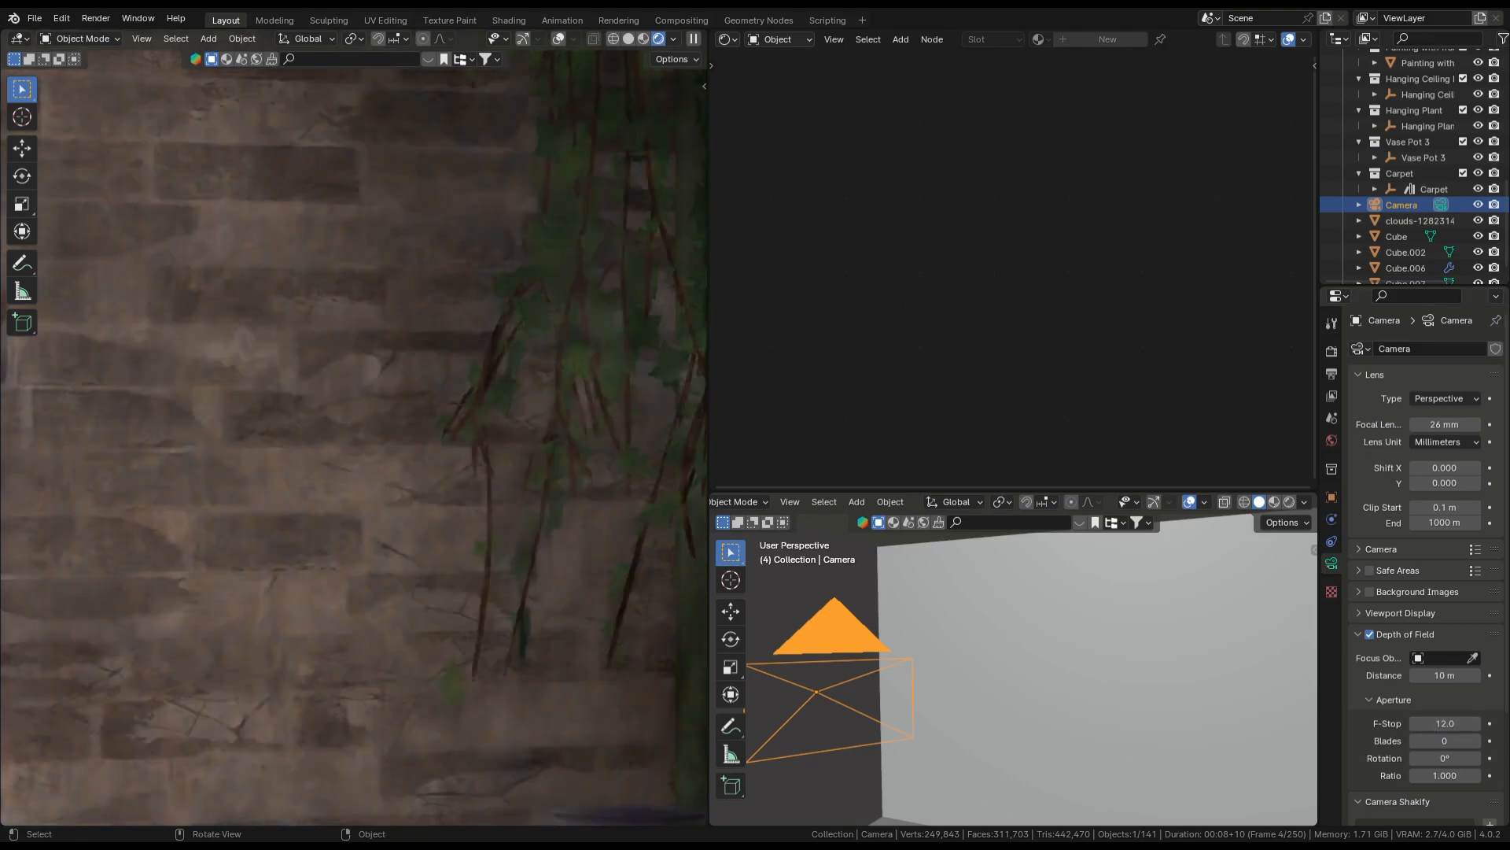
{"action": "scroll", "coordinate": [354, 438], "scroll_direction": "down", "scroll_amount": 12}
Set the scene's color management Look to High Contrast, keeping the AgX view transform
{"action": "left_click", "coordinate": [1331, 352]}
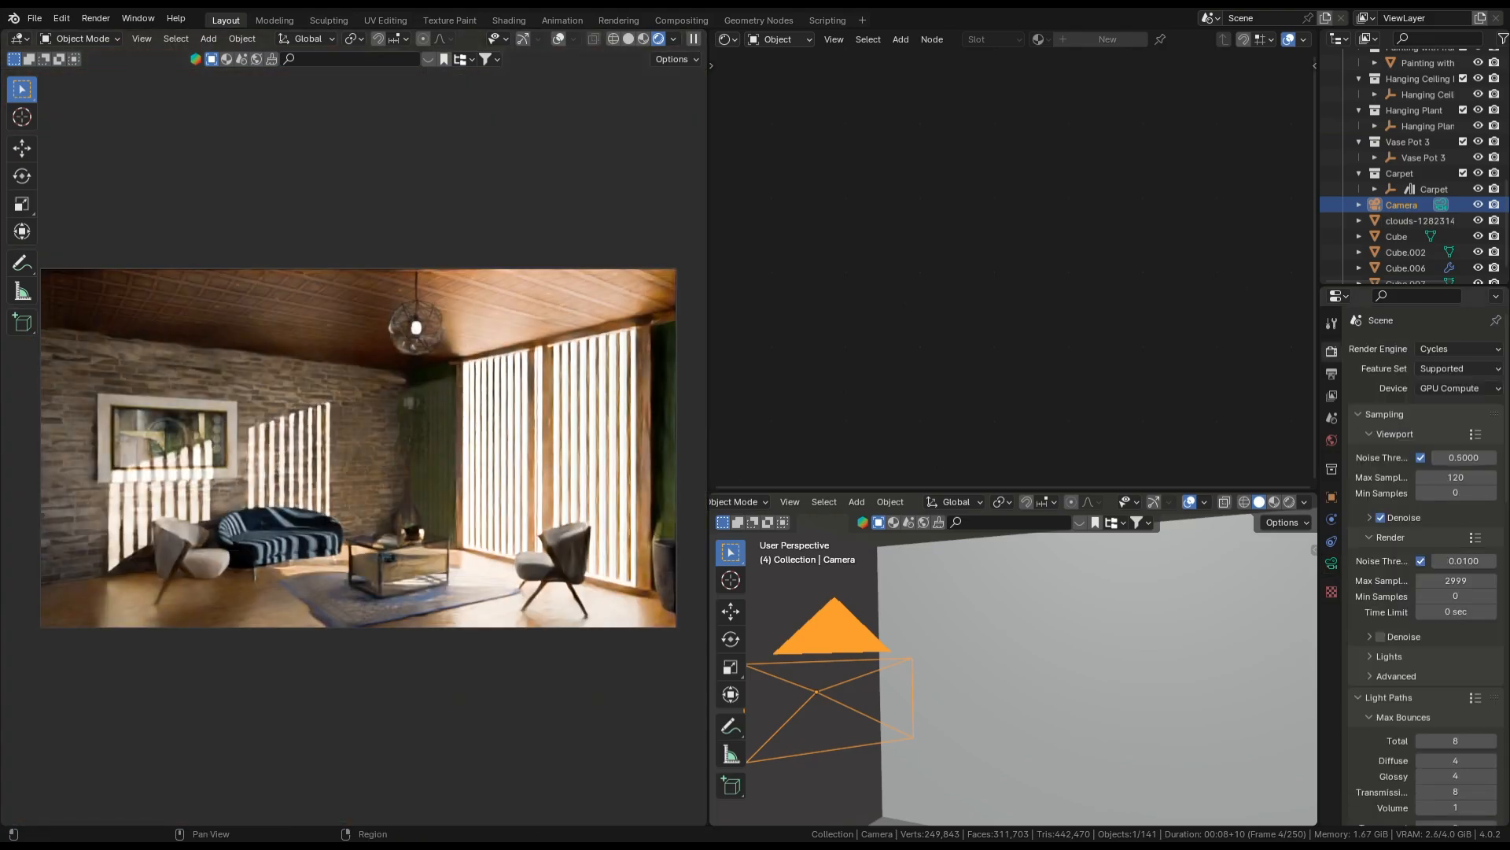
{"action": "scroll", "coordinate": [1425, 550], "scroll_direction": "down", "scroll_amount": 4}
{"action": "scroll", "coordinate": [1425, 551], "scroll_direction": "down", "scroll_amount": 18}
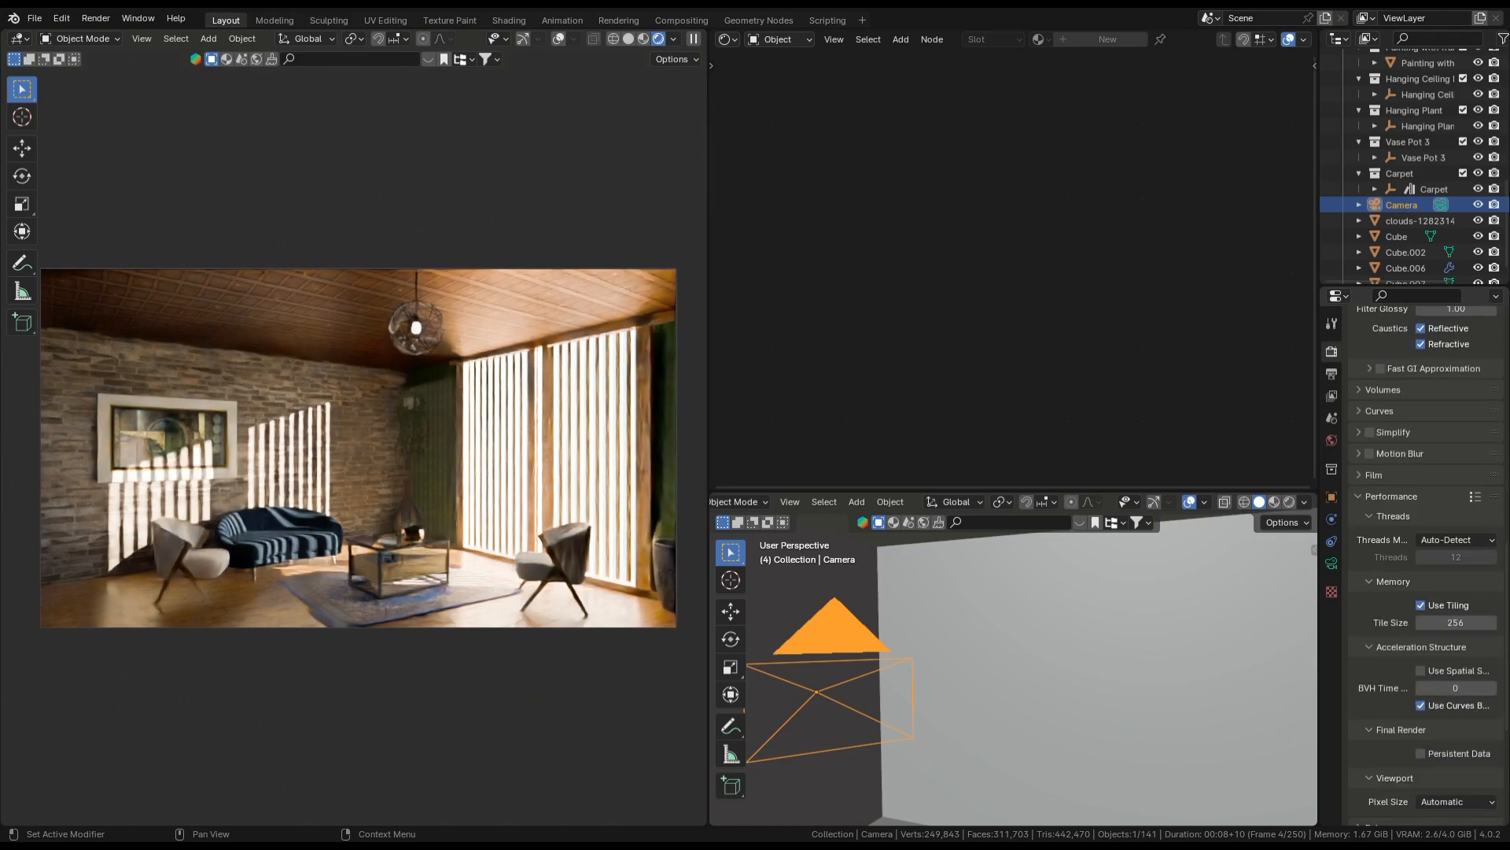
{"action": "scroll", "coordinate": [1426, 551], "scroll_direction": "down", "scroll_amount": 4}
{"action": "left_click", "coordinate": [1457, 712]}
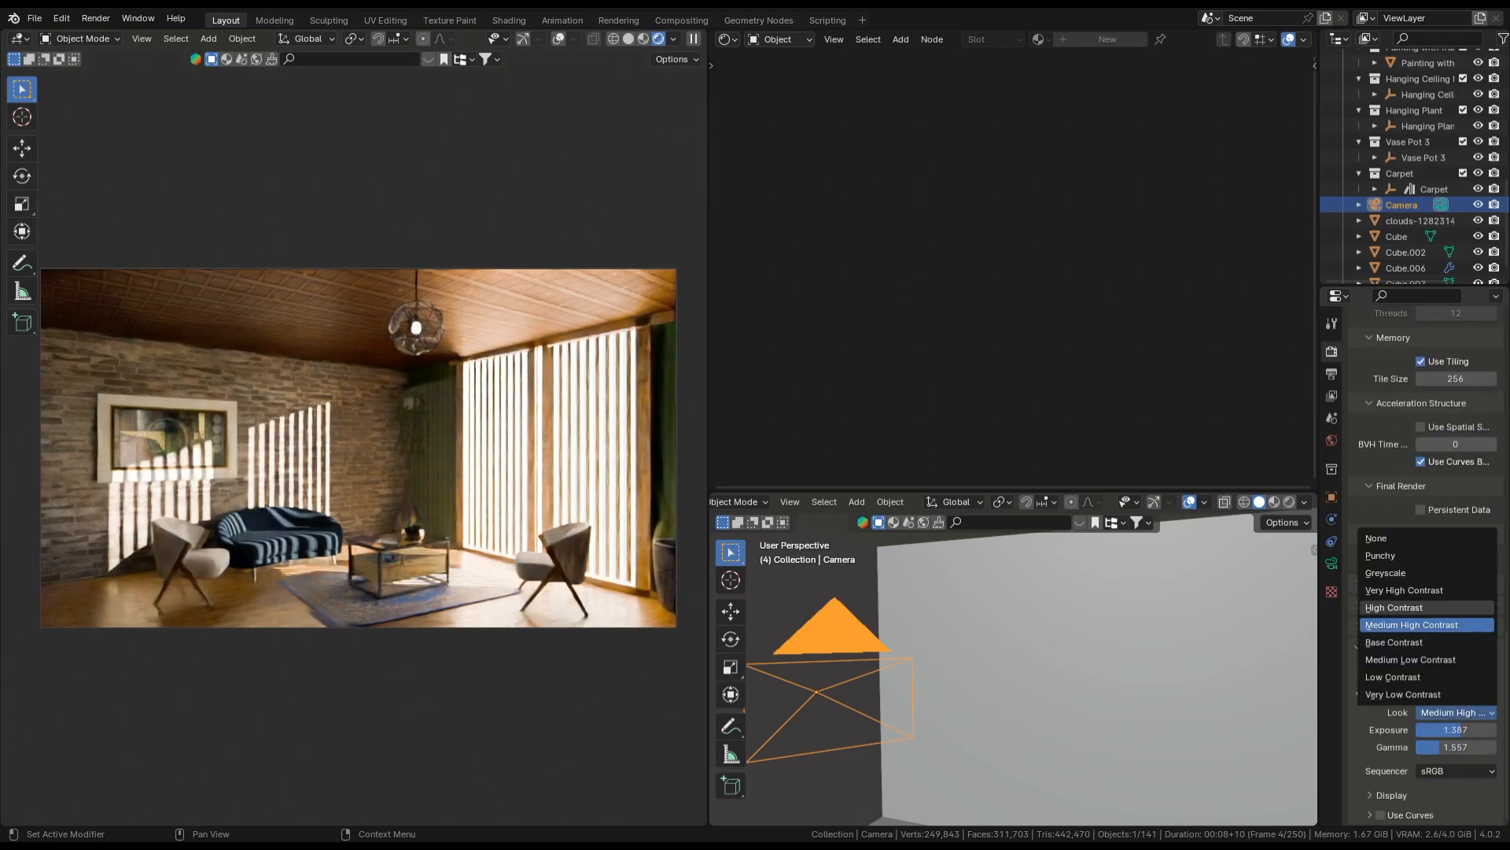
{"action": "left_click", "coordinate": [1448, 621]}
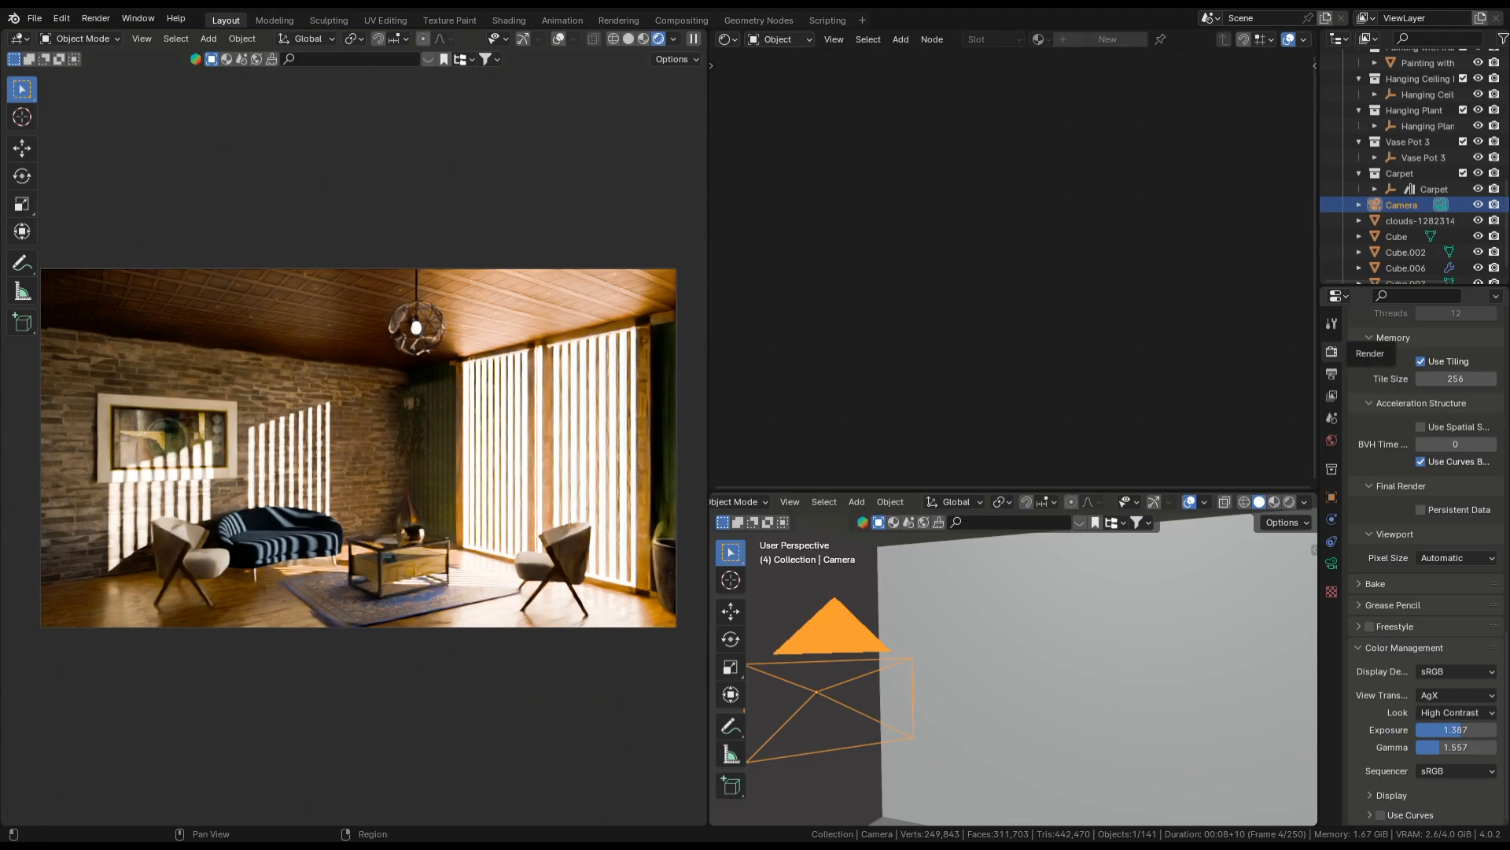
Review the final render's Max Samples and Noise Threshold in the Cycles sampling settings, leaving both values as they are
{"action": "scroll", "coordinate": [1455, 563], "scroll_direction": "up", "scroll_amount": 9}
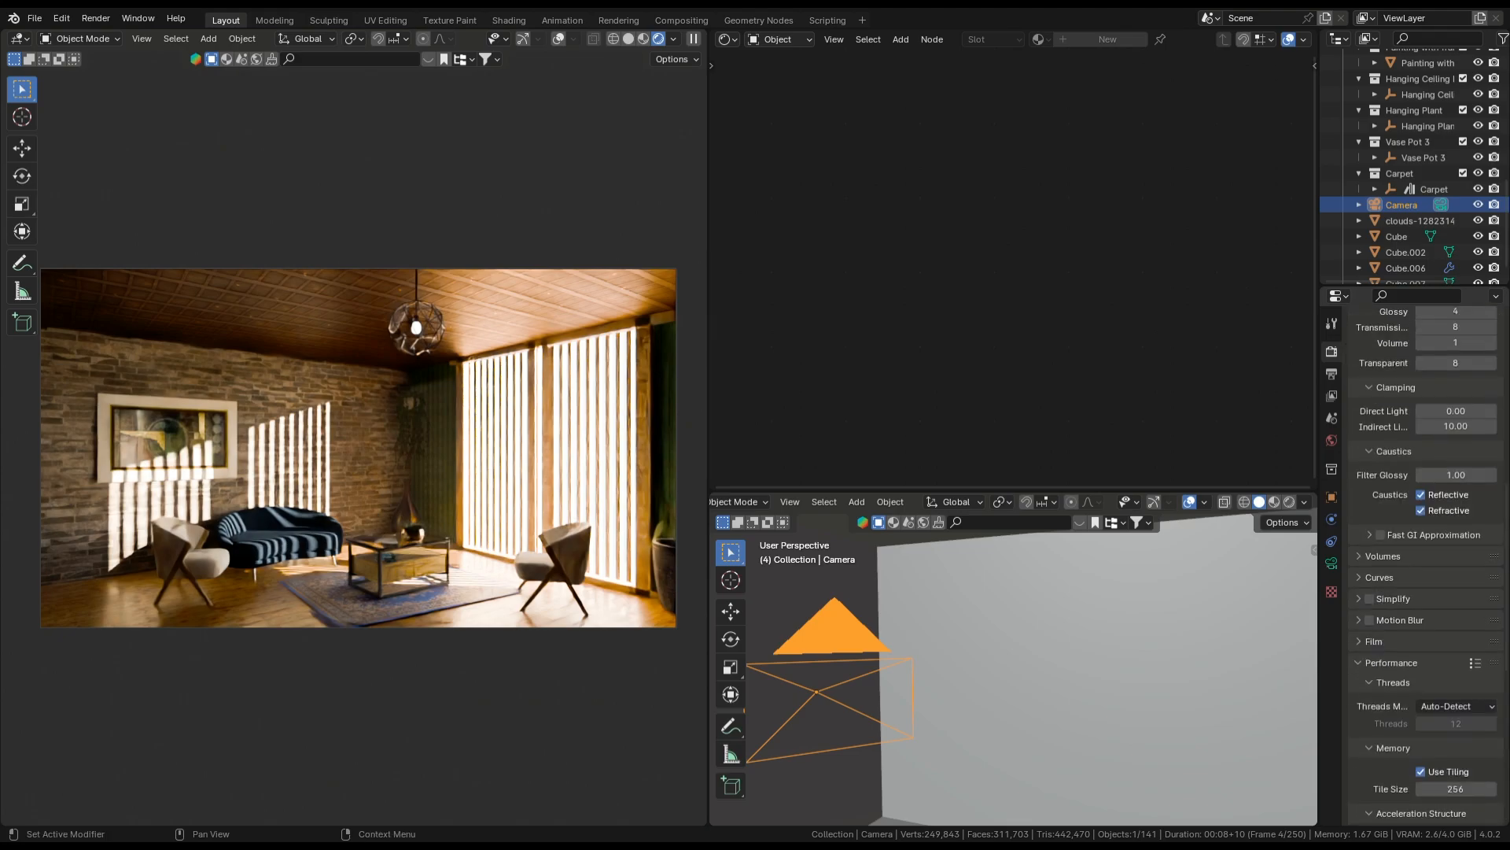
{"action": "scroll", "coordinate": [1455, 563], "scroll_direction": "up", "scroll_amount": 6}
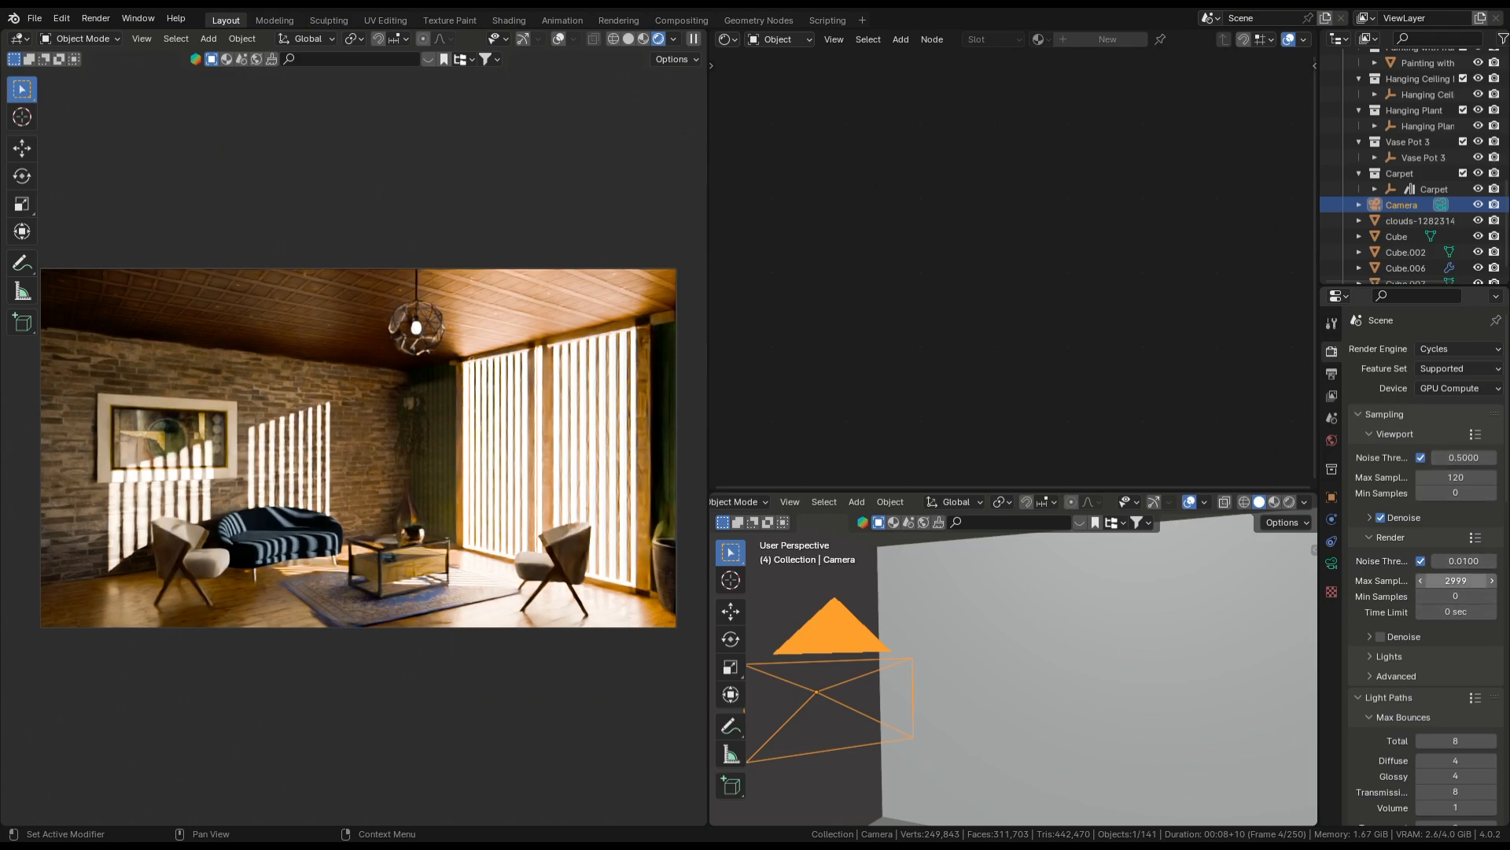
{"action": "left_click", "coordinate": [1456, 580]}
{"action": "key", "text": "Return"}
{"action": "left_click", "coordinate": [1464, 561]}
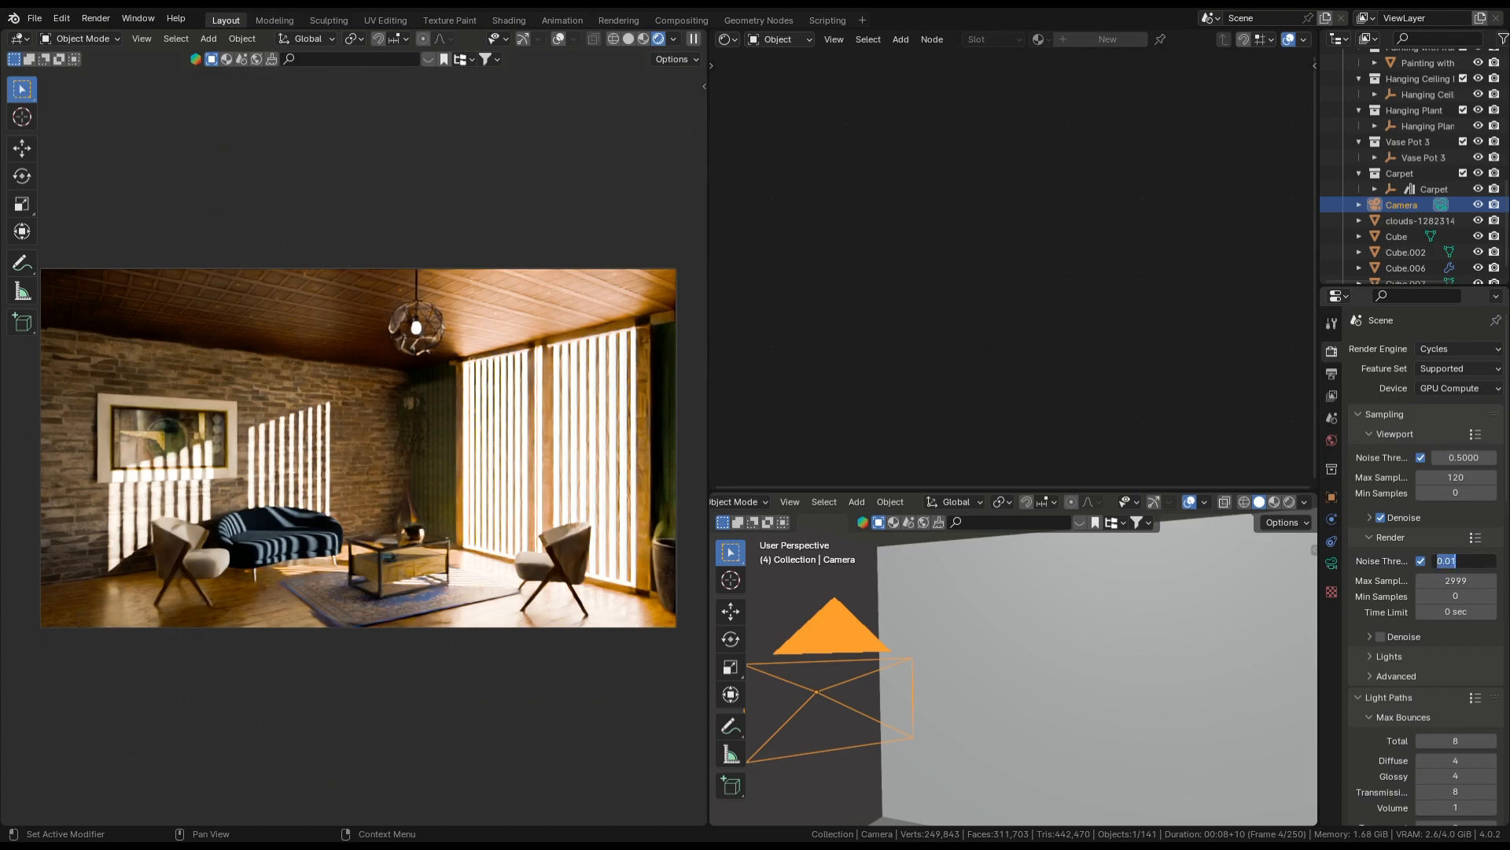
{"action": "key", "text": "Return"}
{"action": "left_click", "coordinate": [1463, 561]}
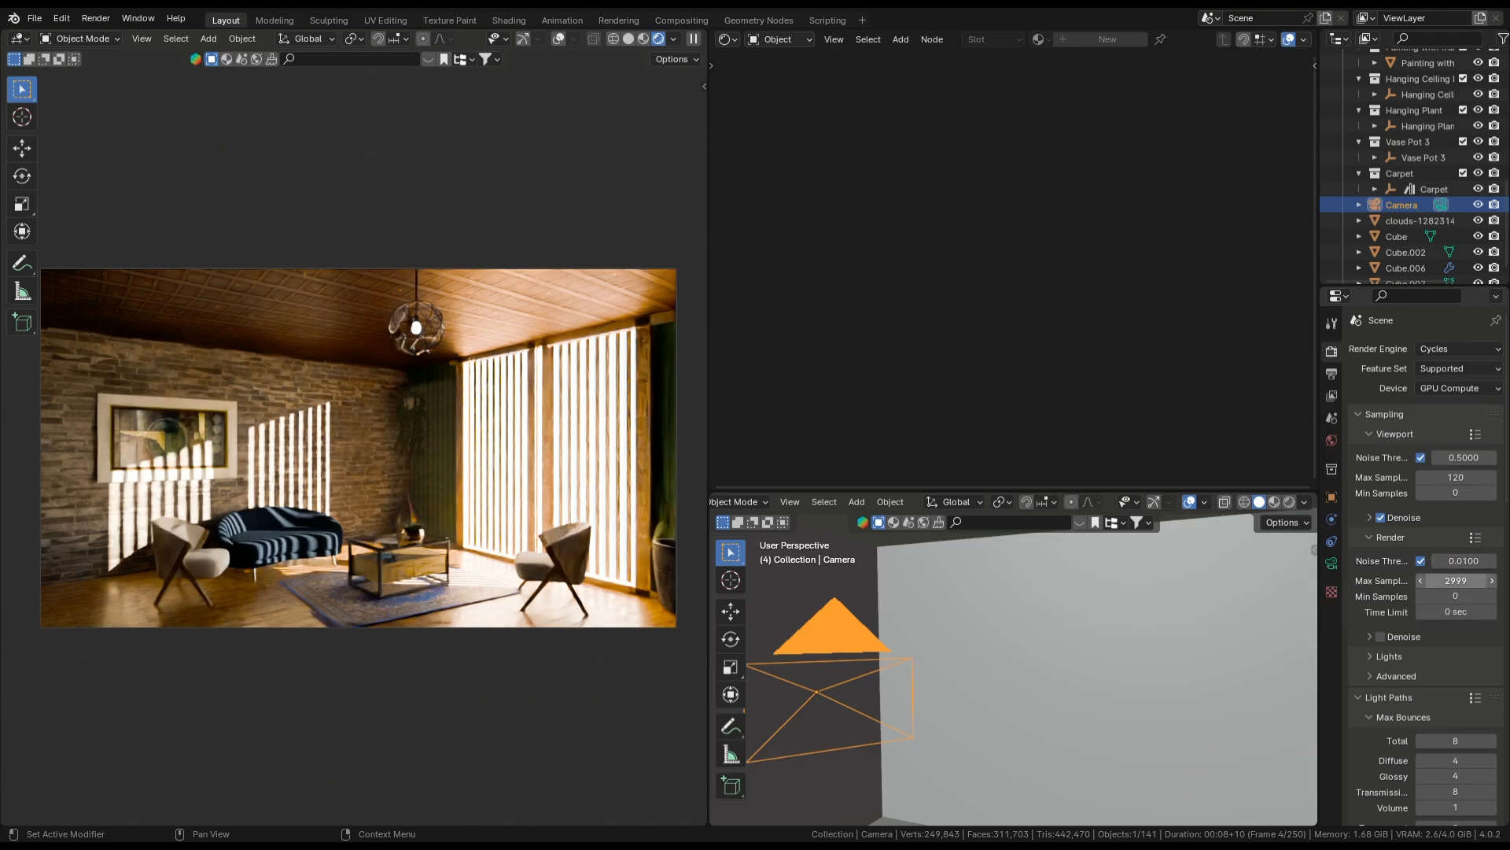
{"action": "key", "text": "Return"}
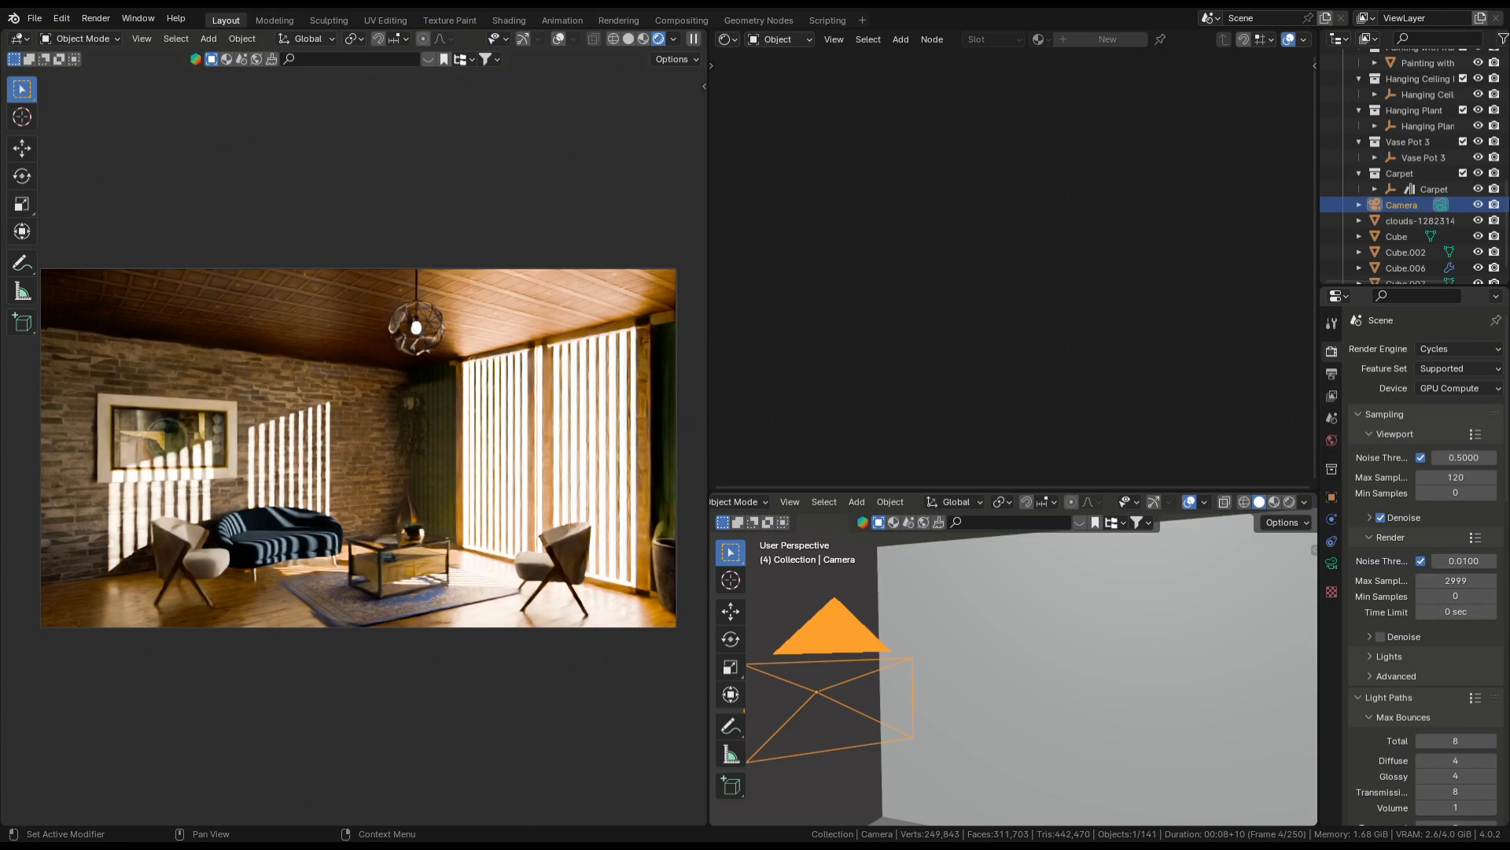